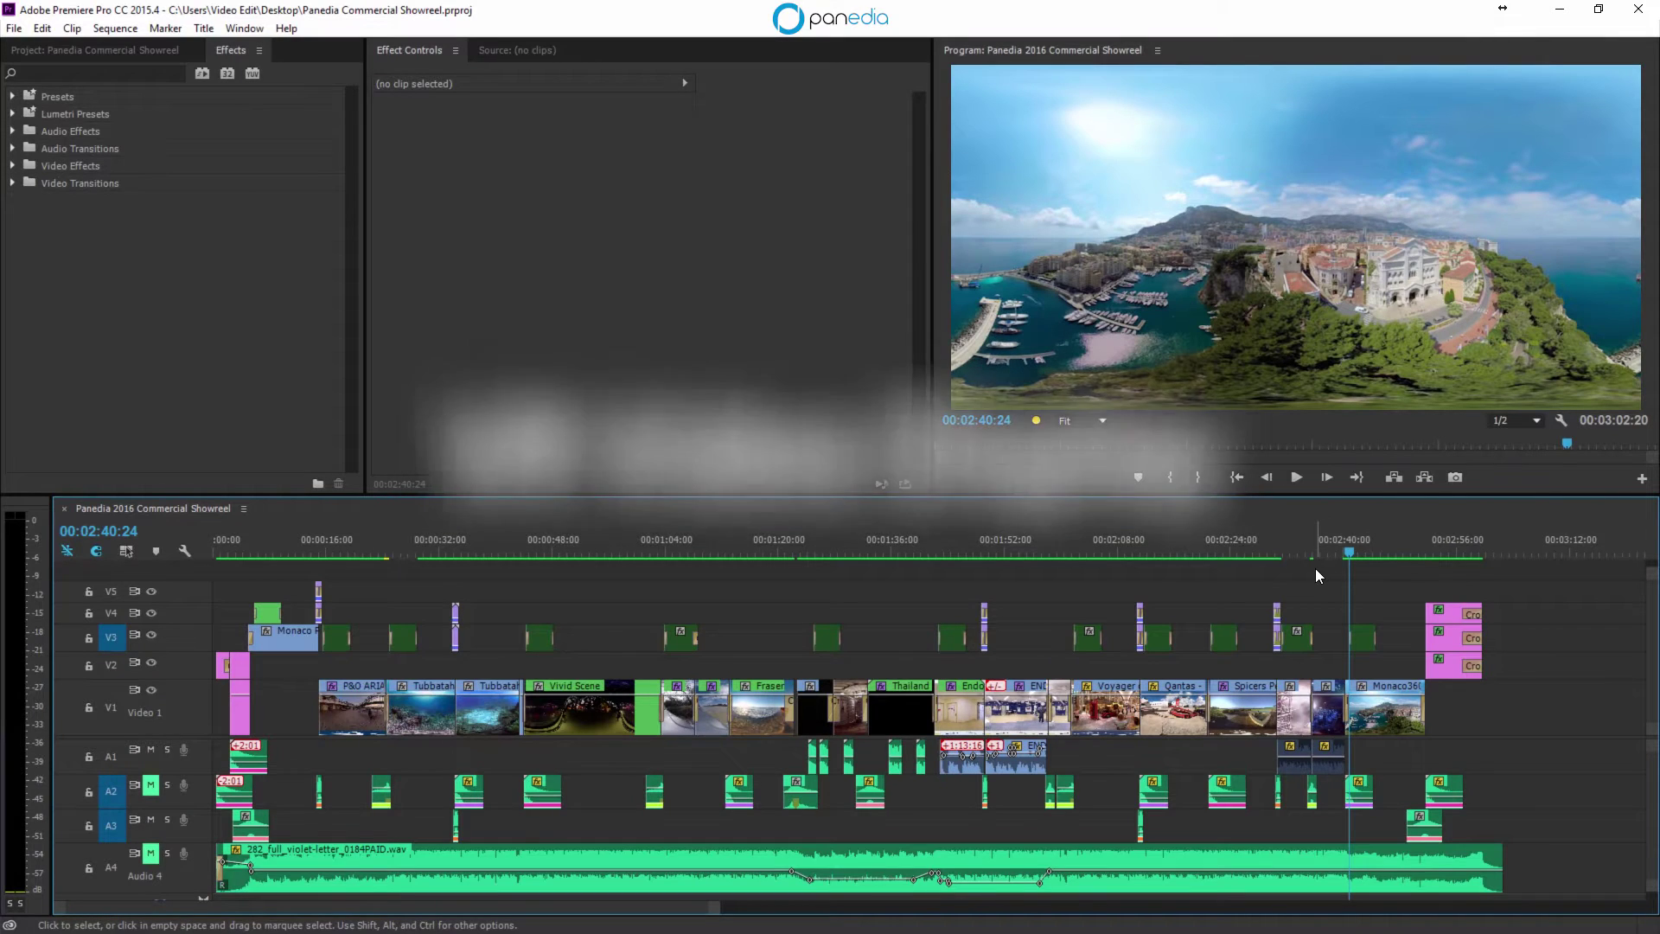
# Step: Preview the Monaco360 clip near the sequence's end, and add the Toggle VR Video Display button to the Program monitor's transport controls
pyautogui.press('space')
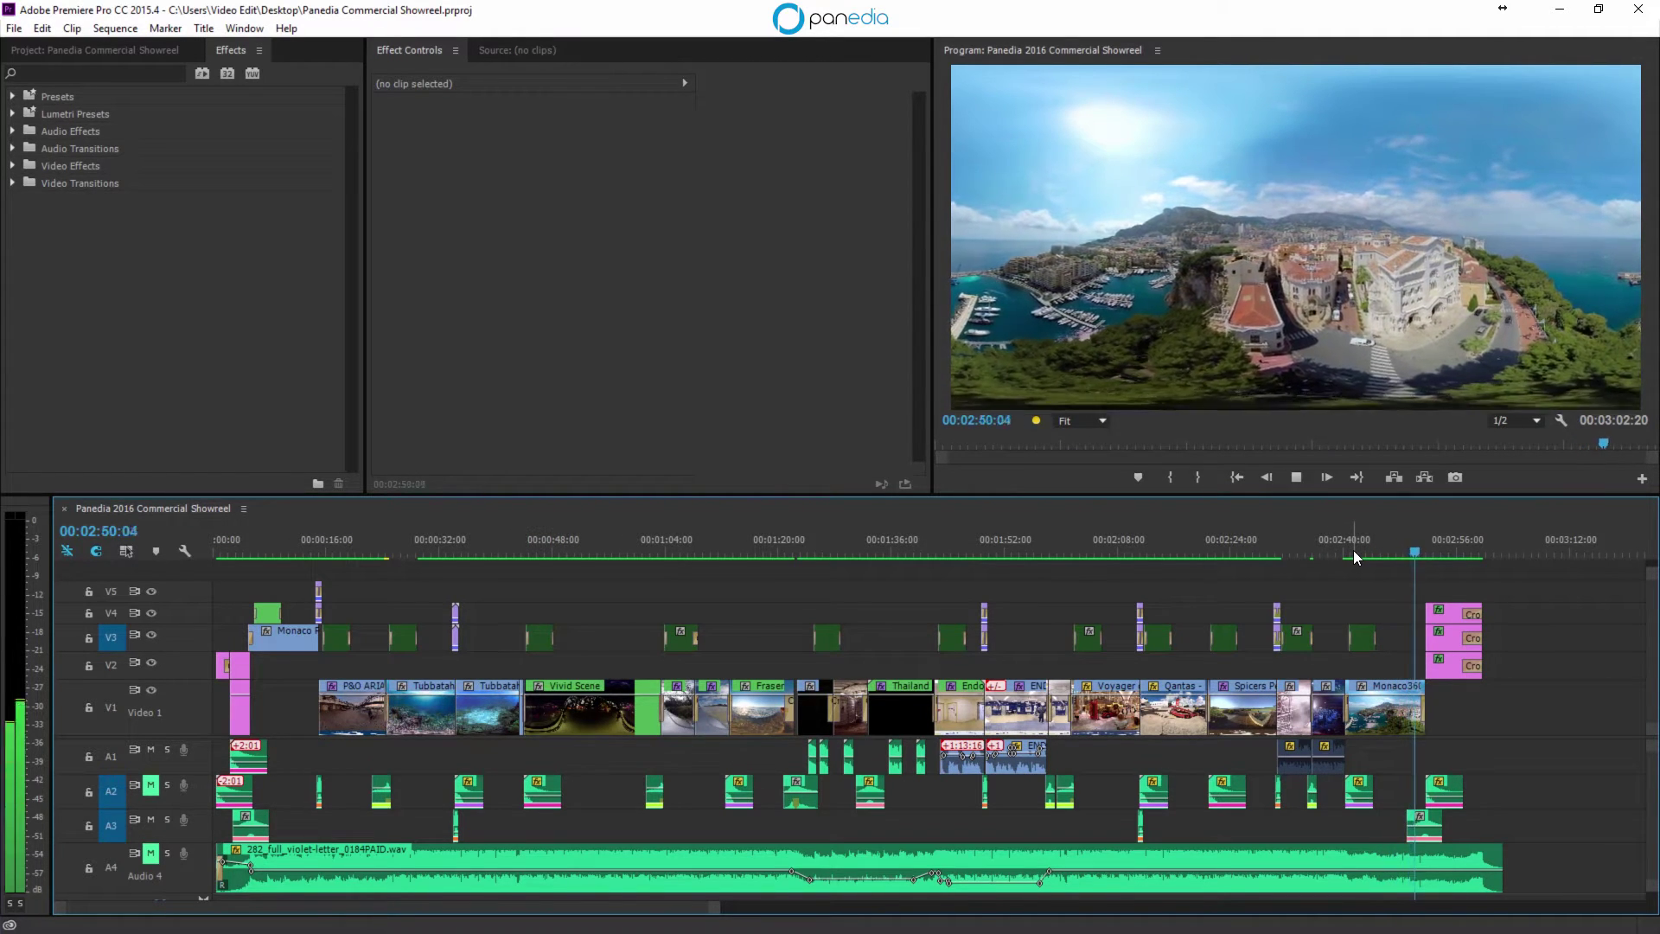
pyautogui.click(1352, 550)
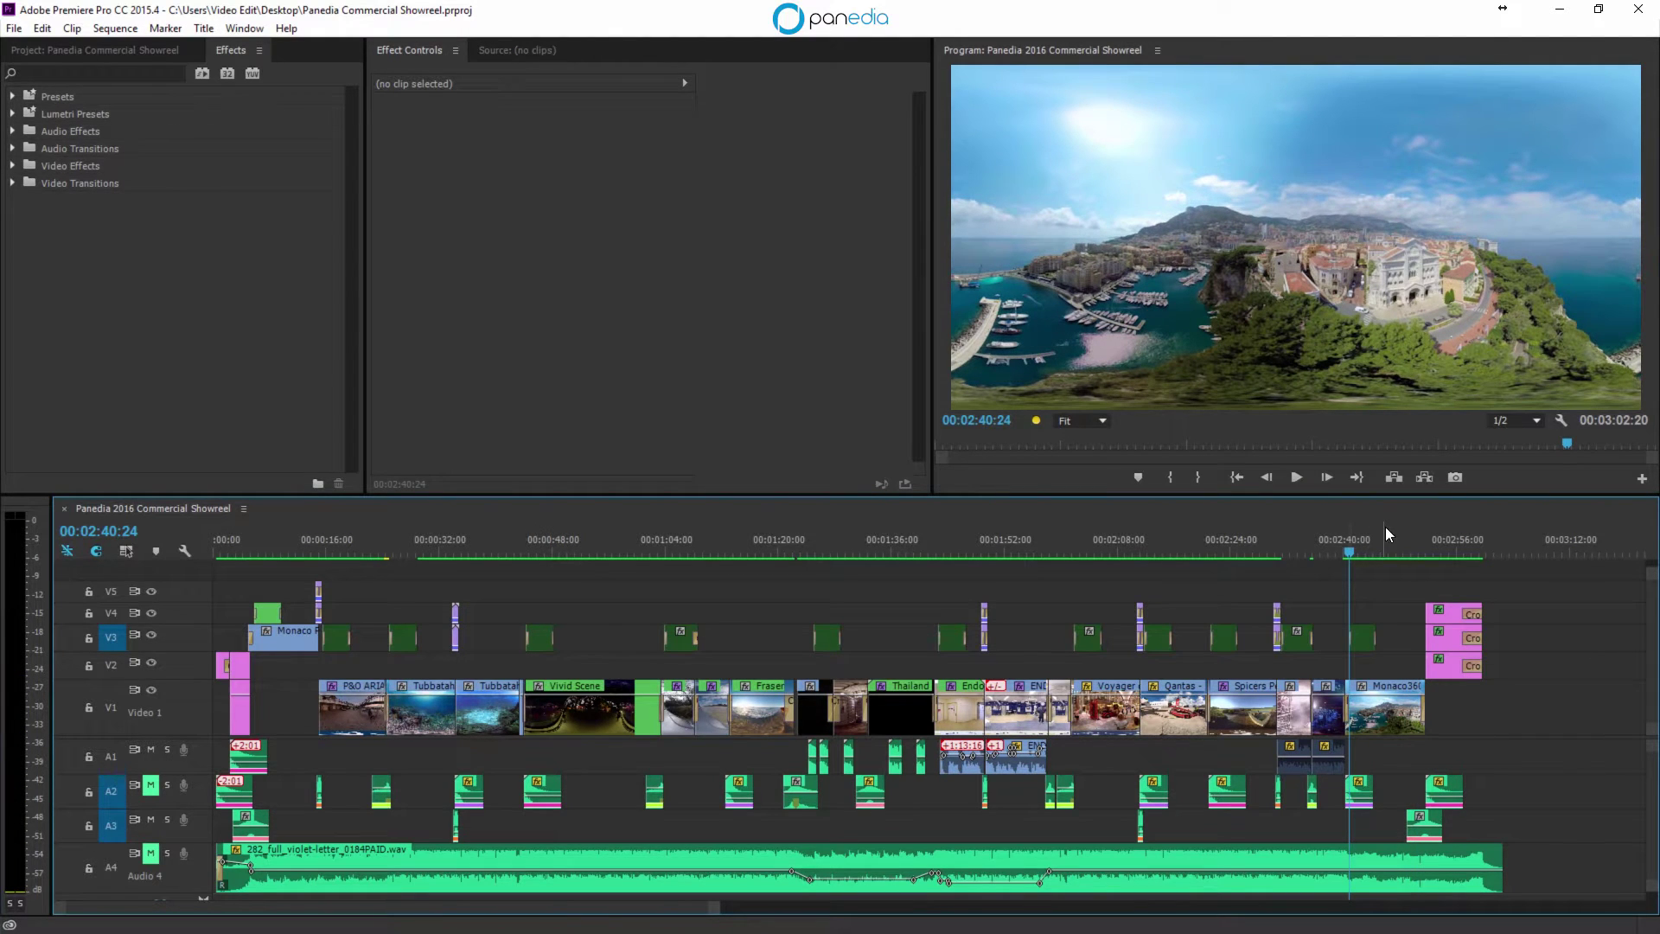
pyautogui.click(1641, 478)
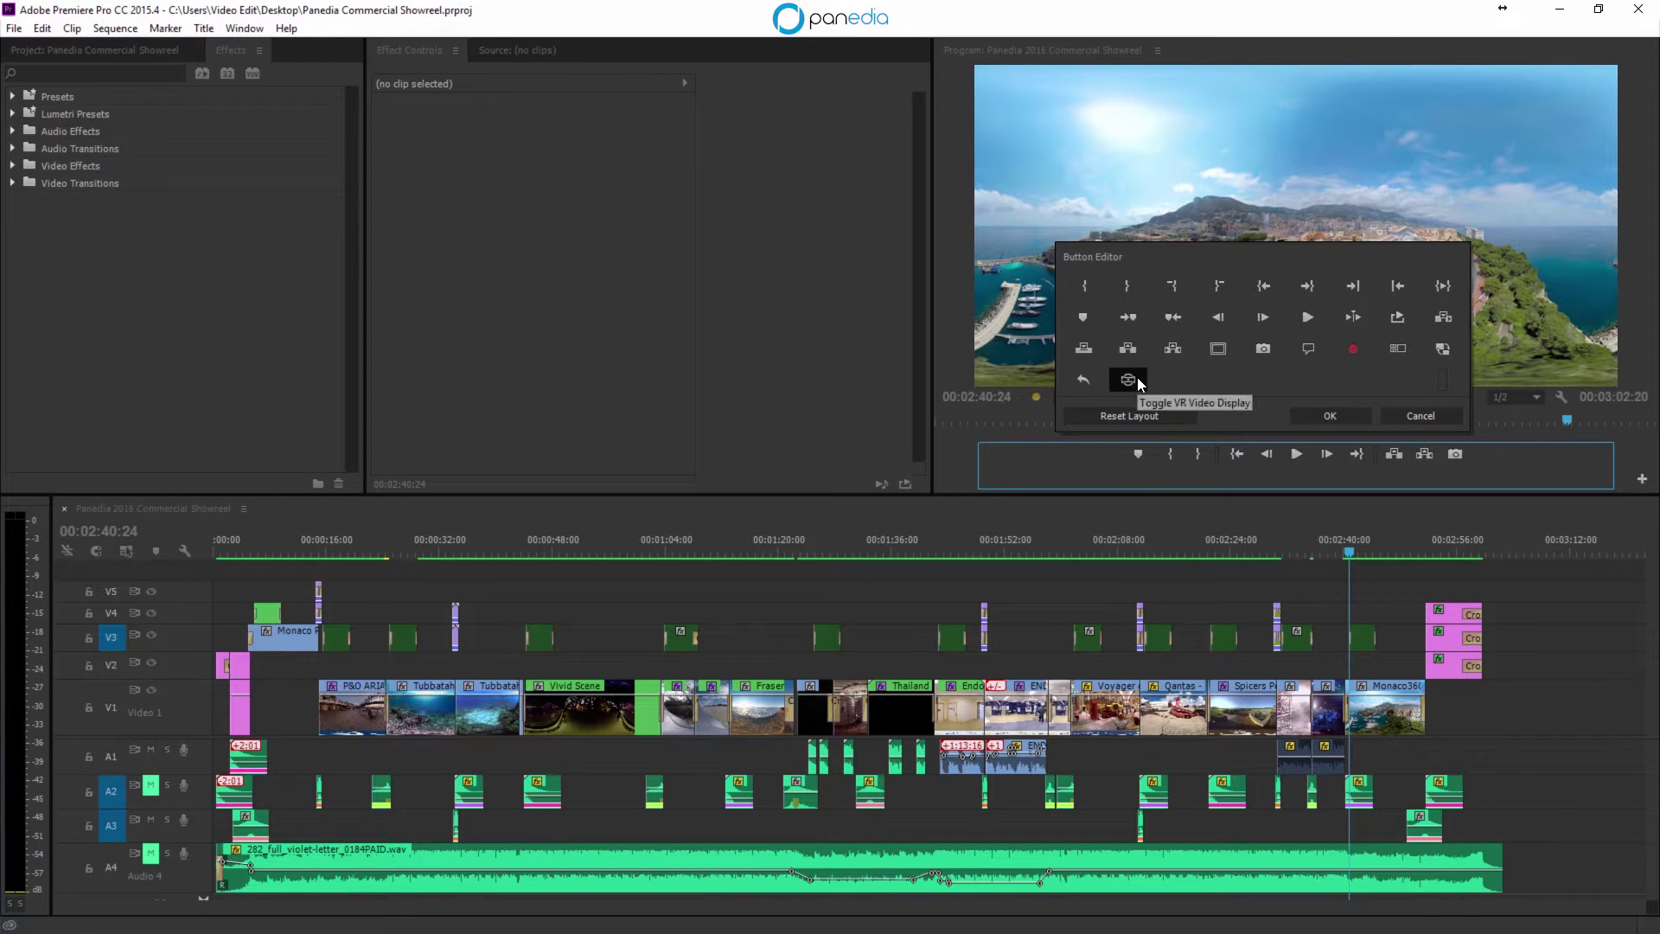
pyautogui.moveTo(1138, 377); pyautogui.dragTo(1505, 458)
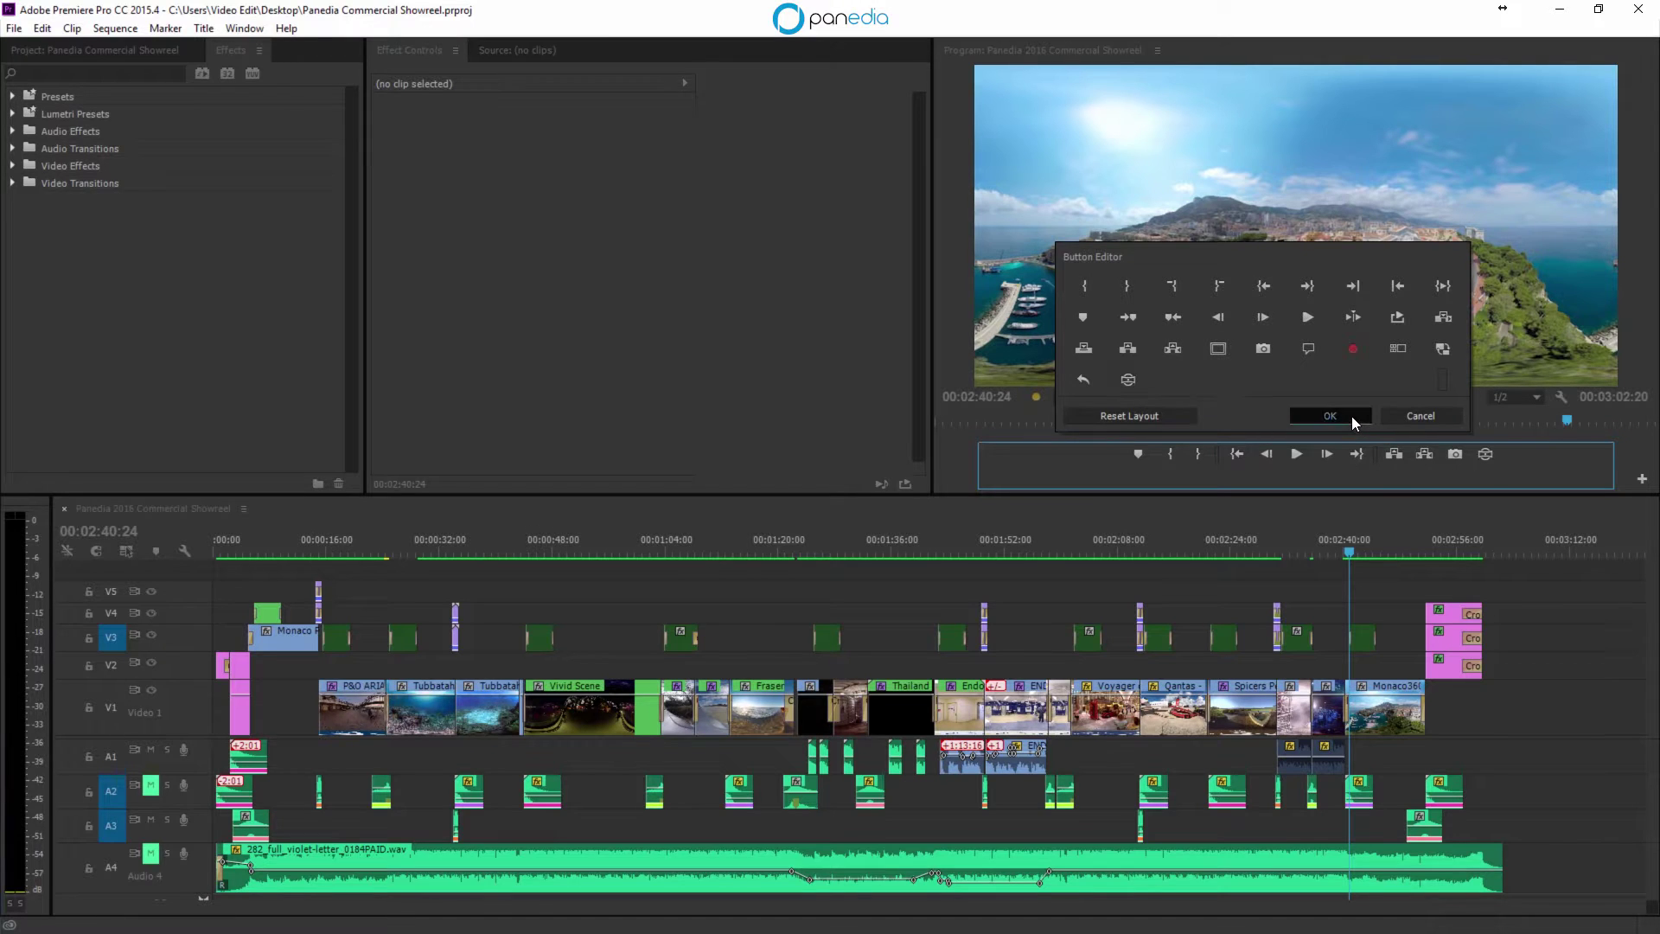
pyautogui.click(1351, 417)
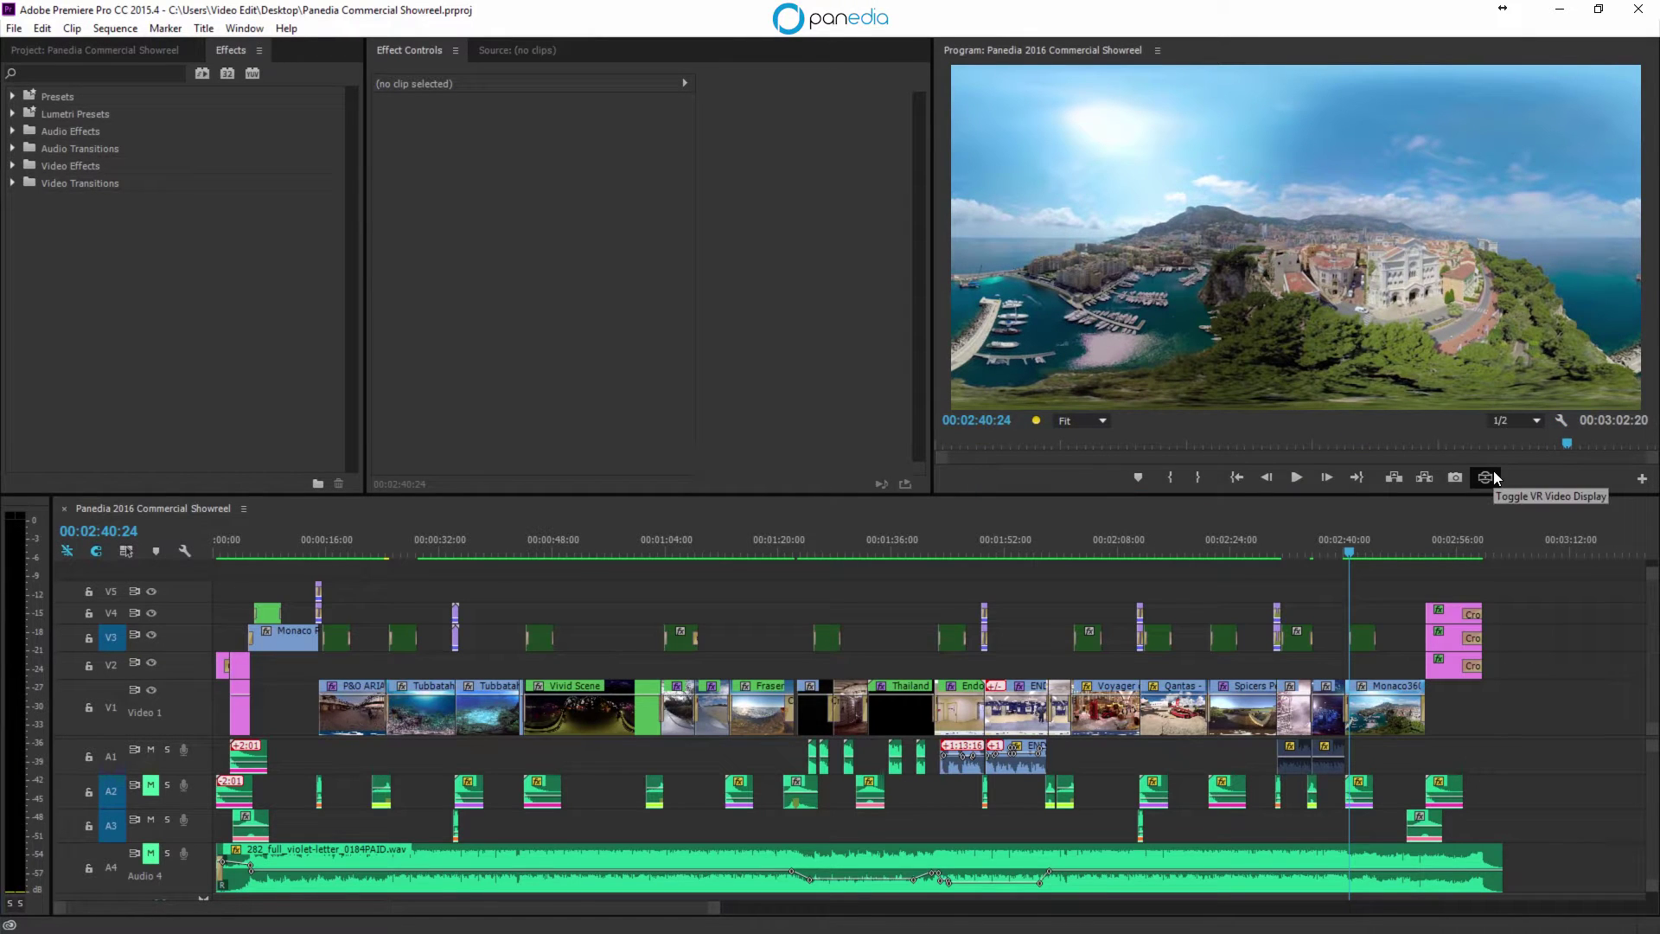
# Step: Set the Program monitor's VR video frame layout to Monoscopic
pyautogui.click(1561, 421)
pyautogui.moveTo(1542, 462)
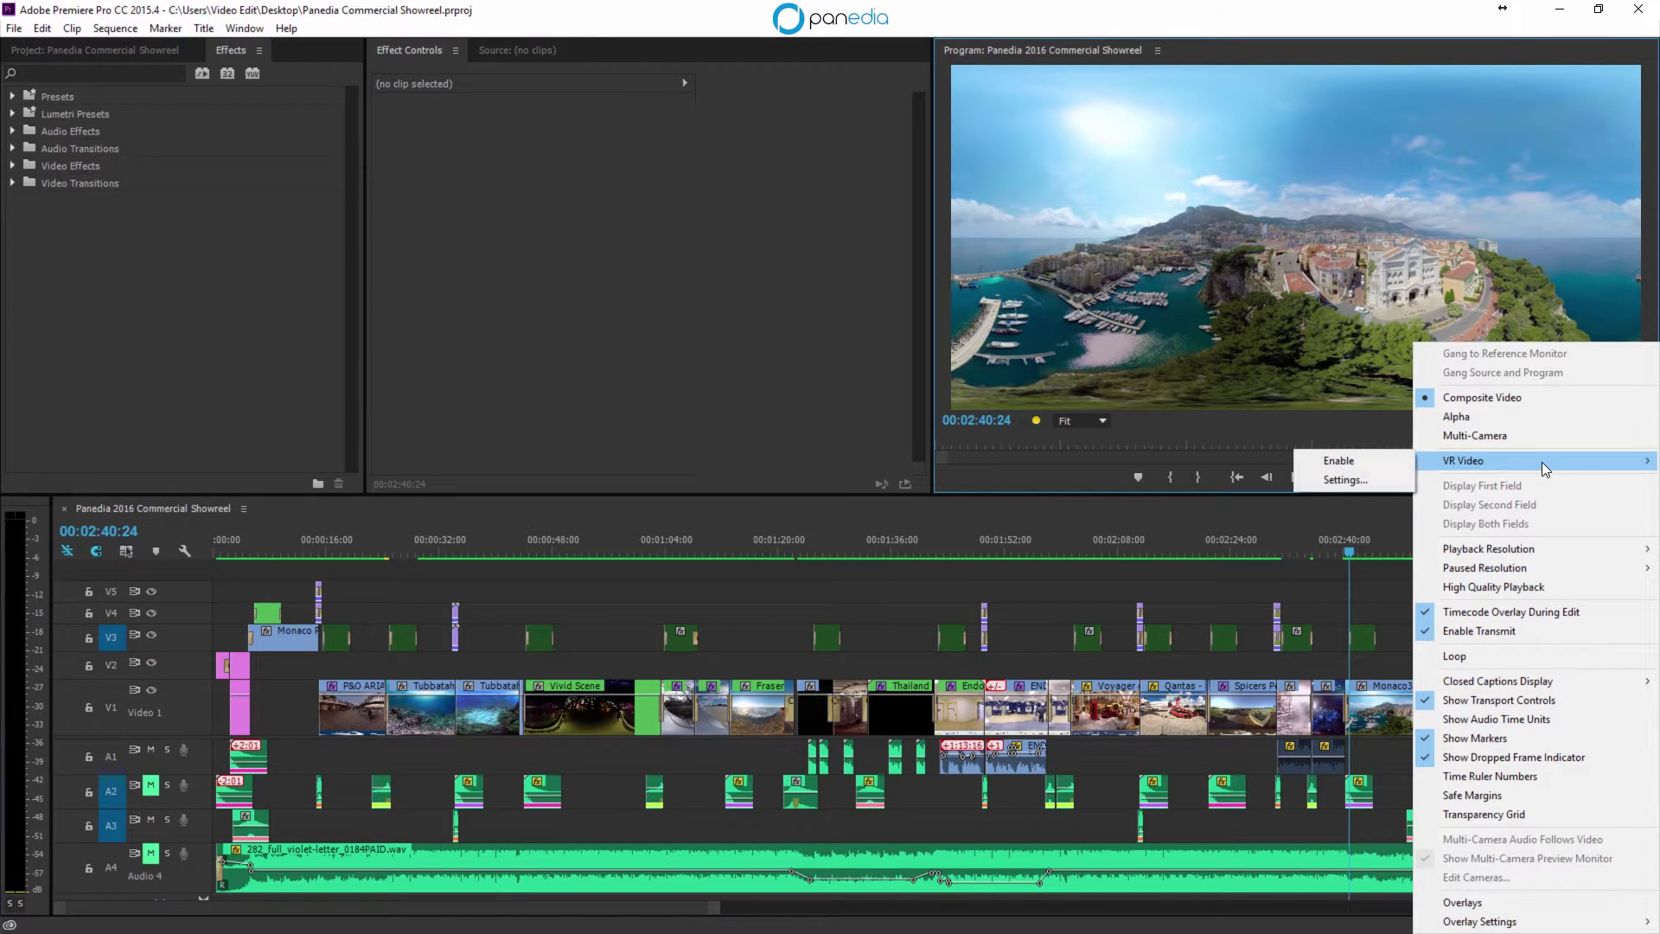
pyautogui.click(1372, 479)
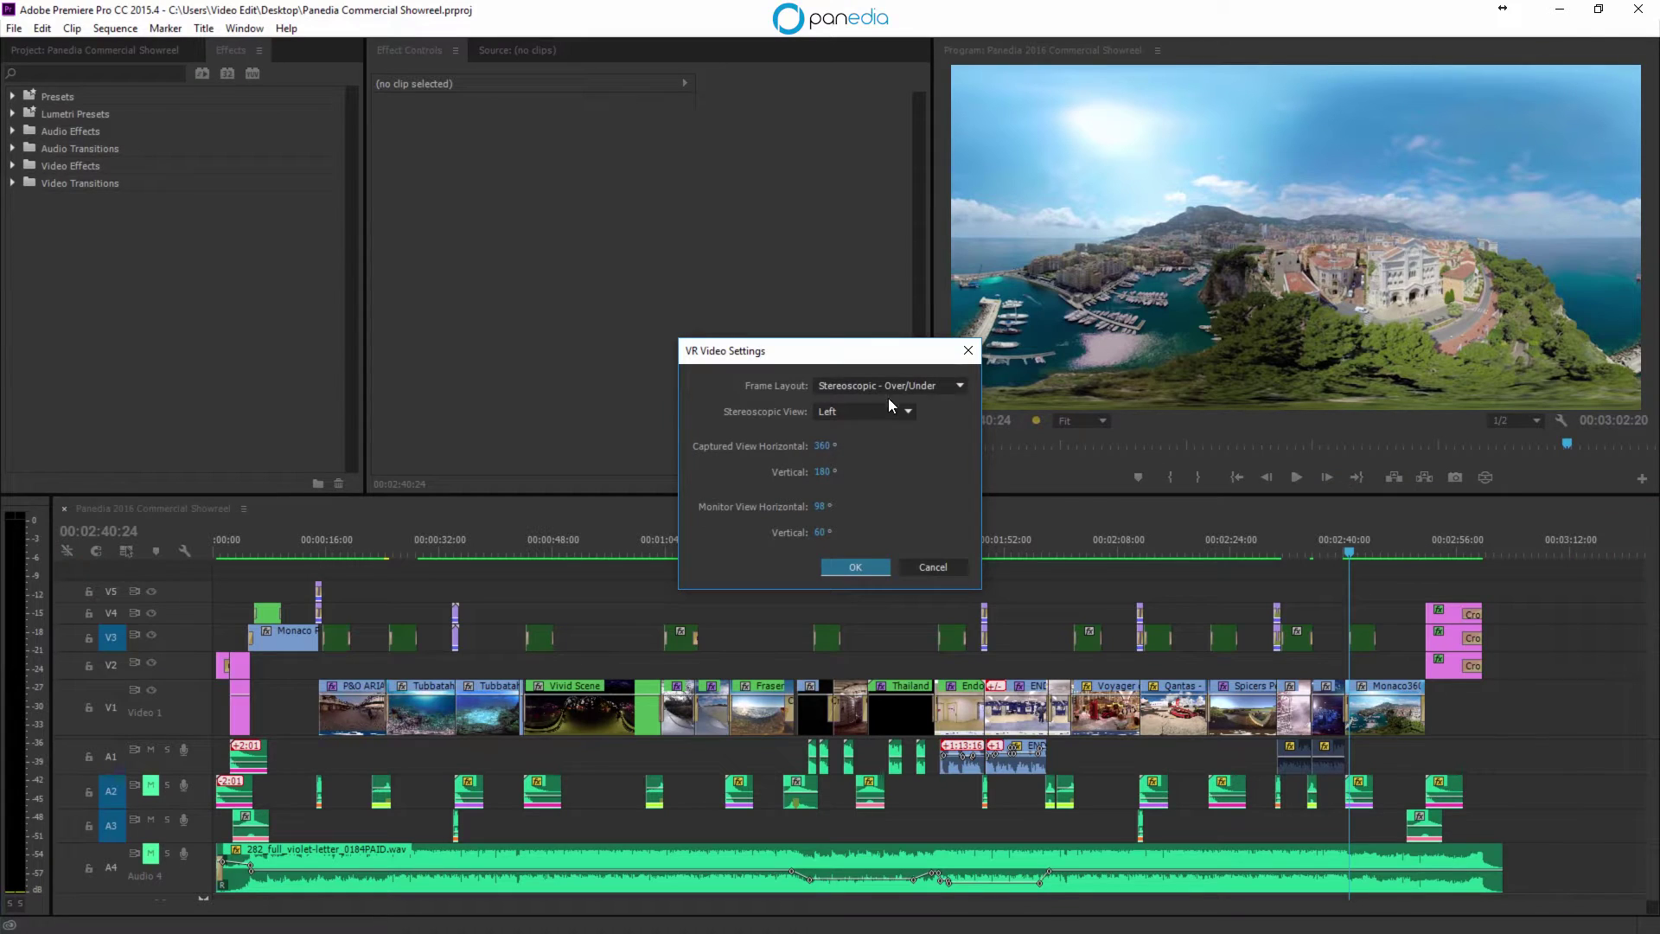
pyautogui.click(940, 388)
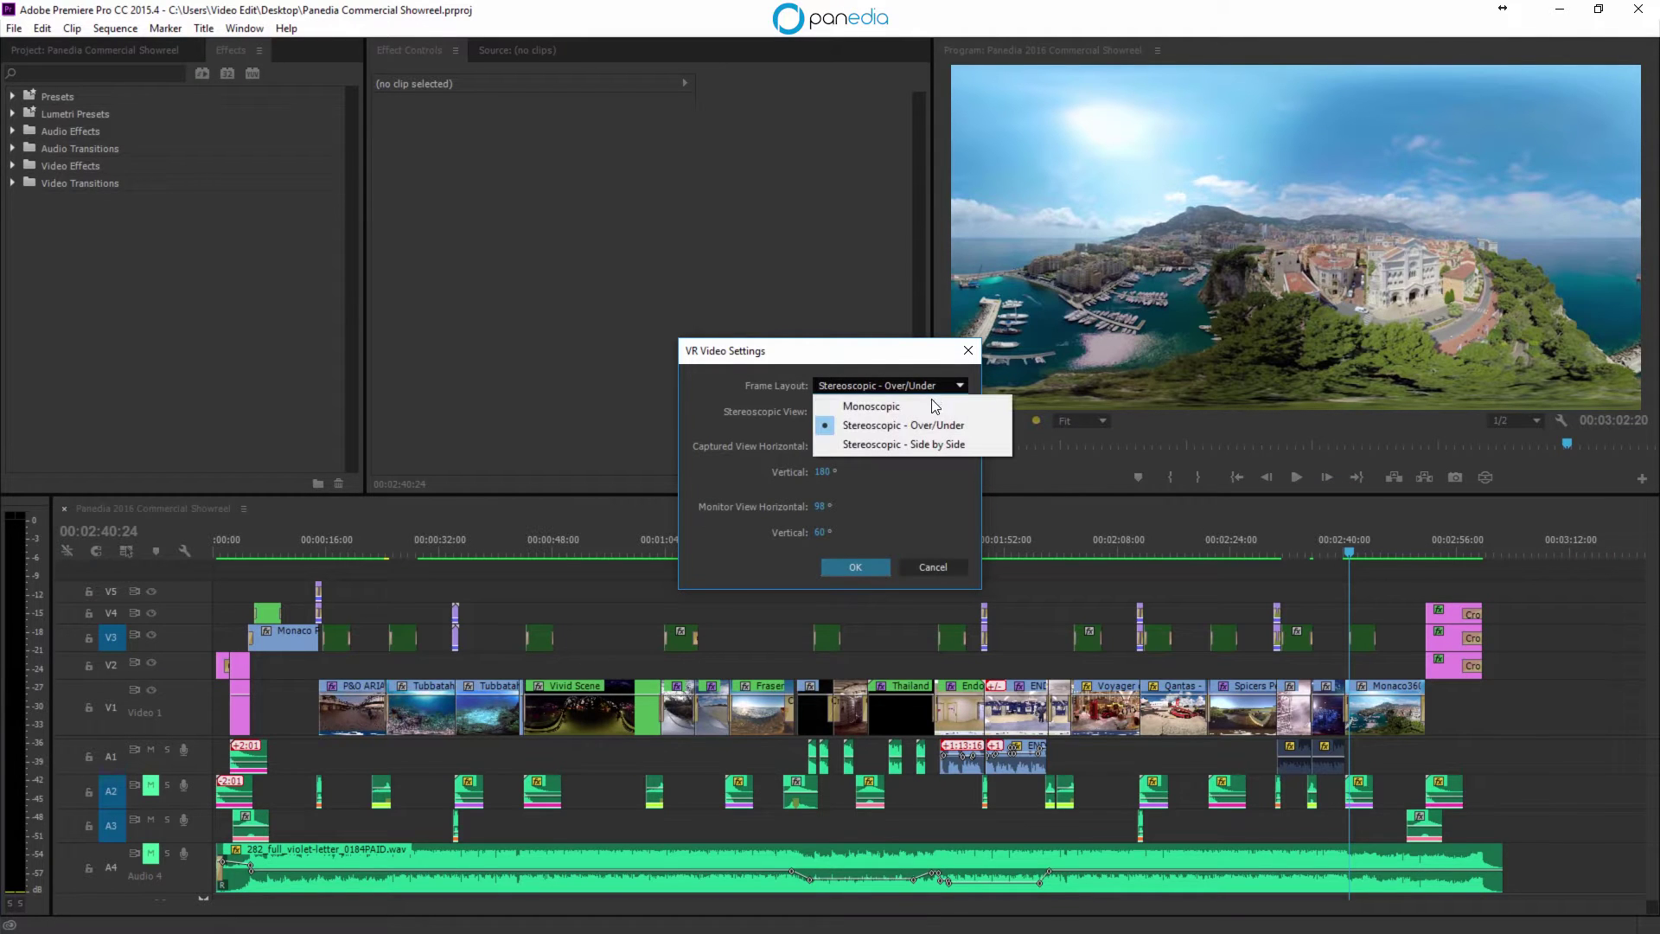
pyautogui.click(931, 401)
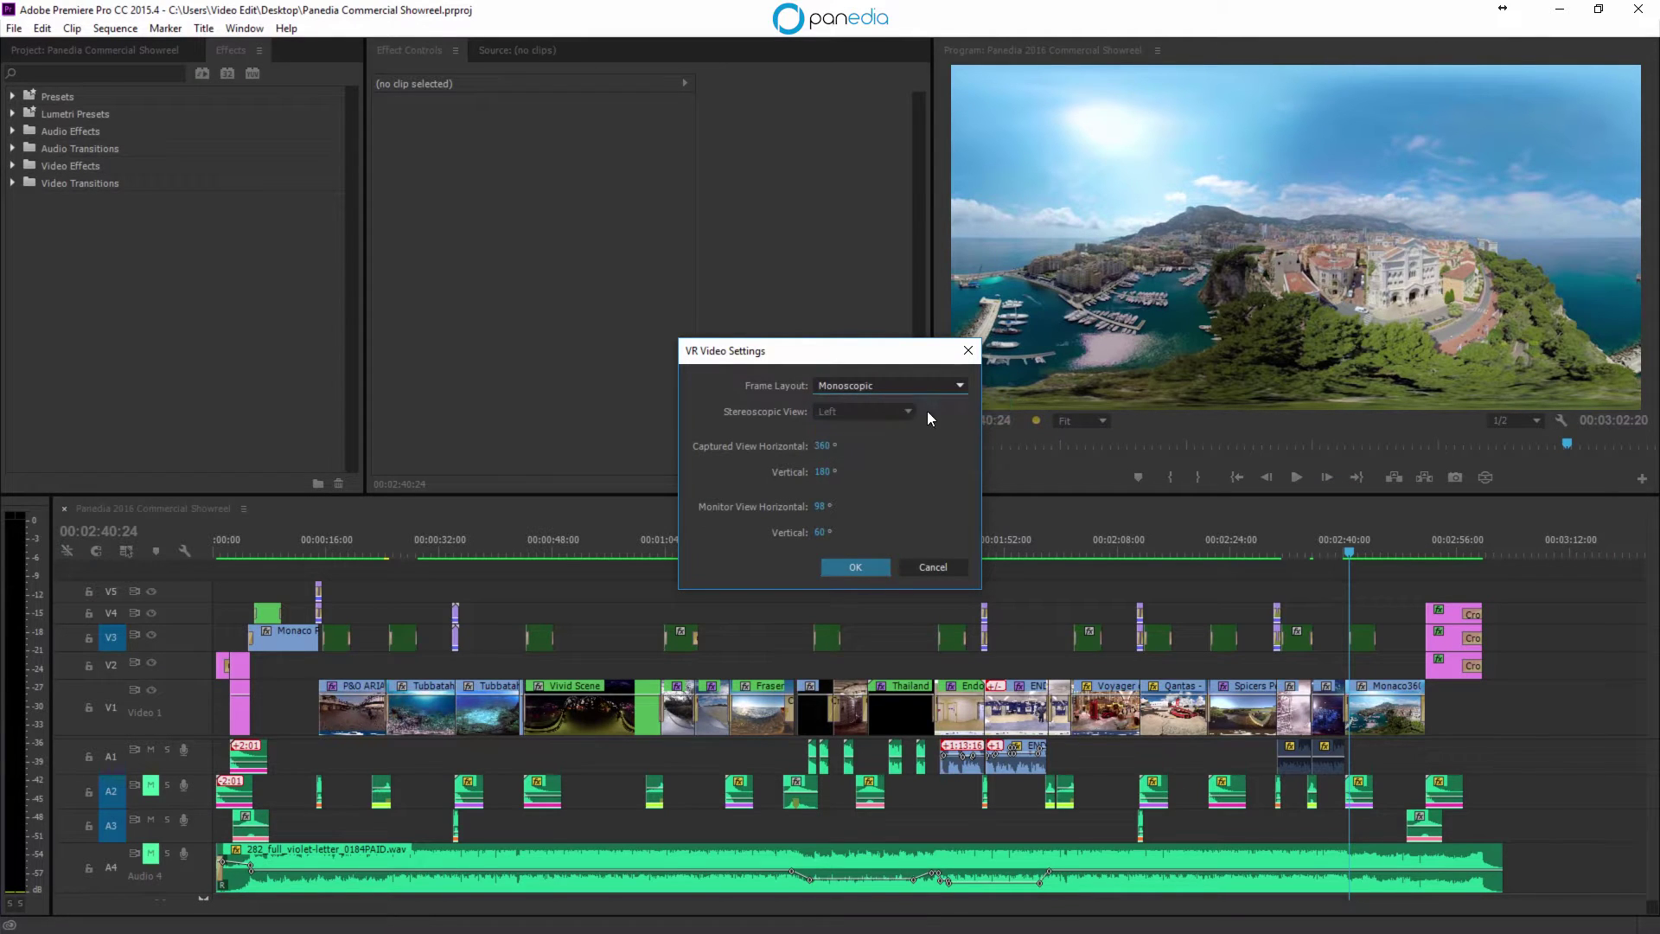
pyautogui.click(879, 563)
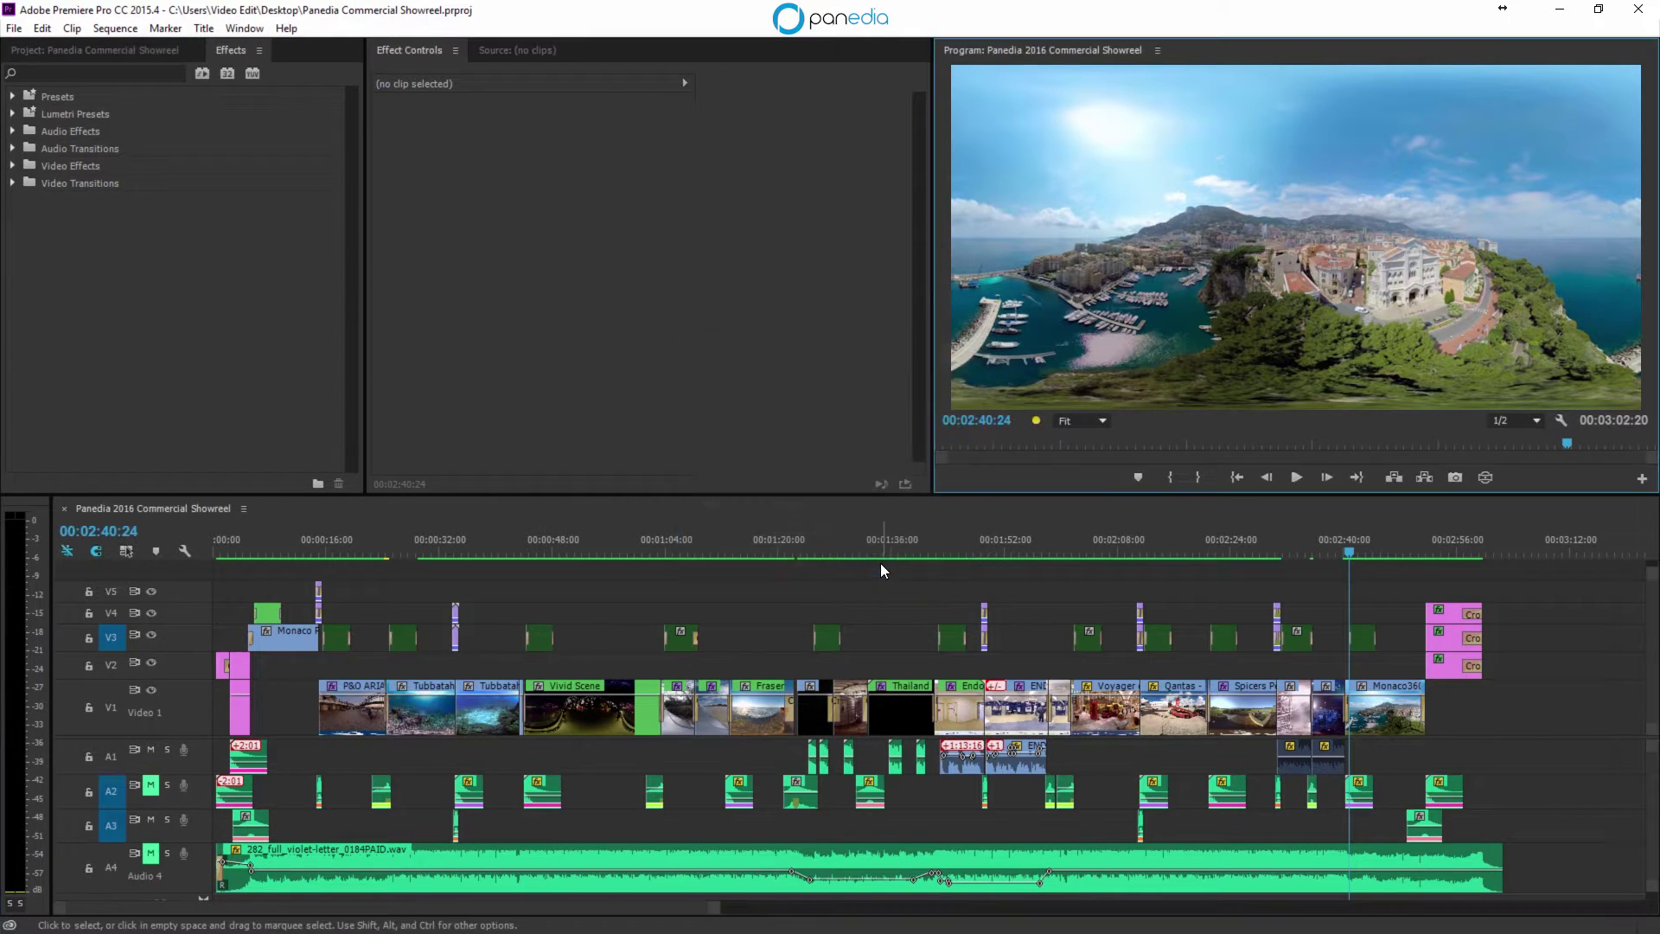
# Step: Enable VR video display in the Program monitor
pyautogui.click(1558, 422)
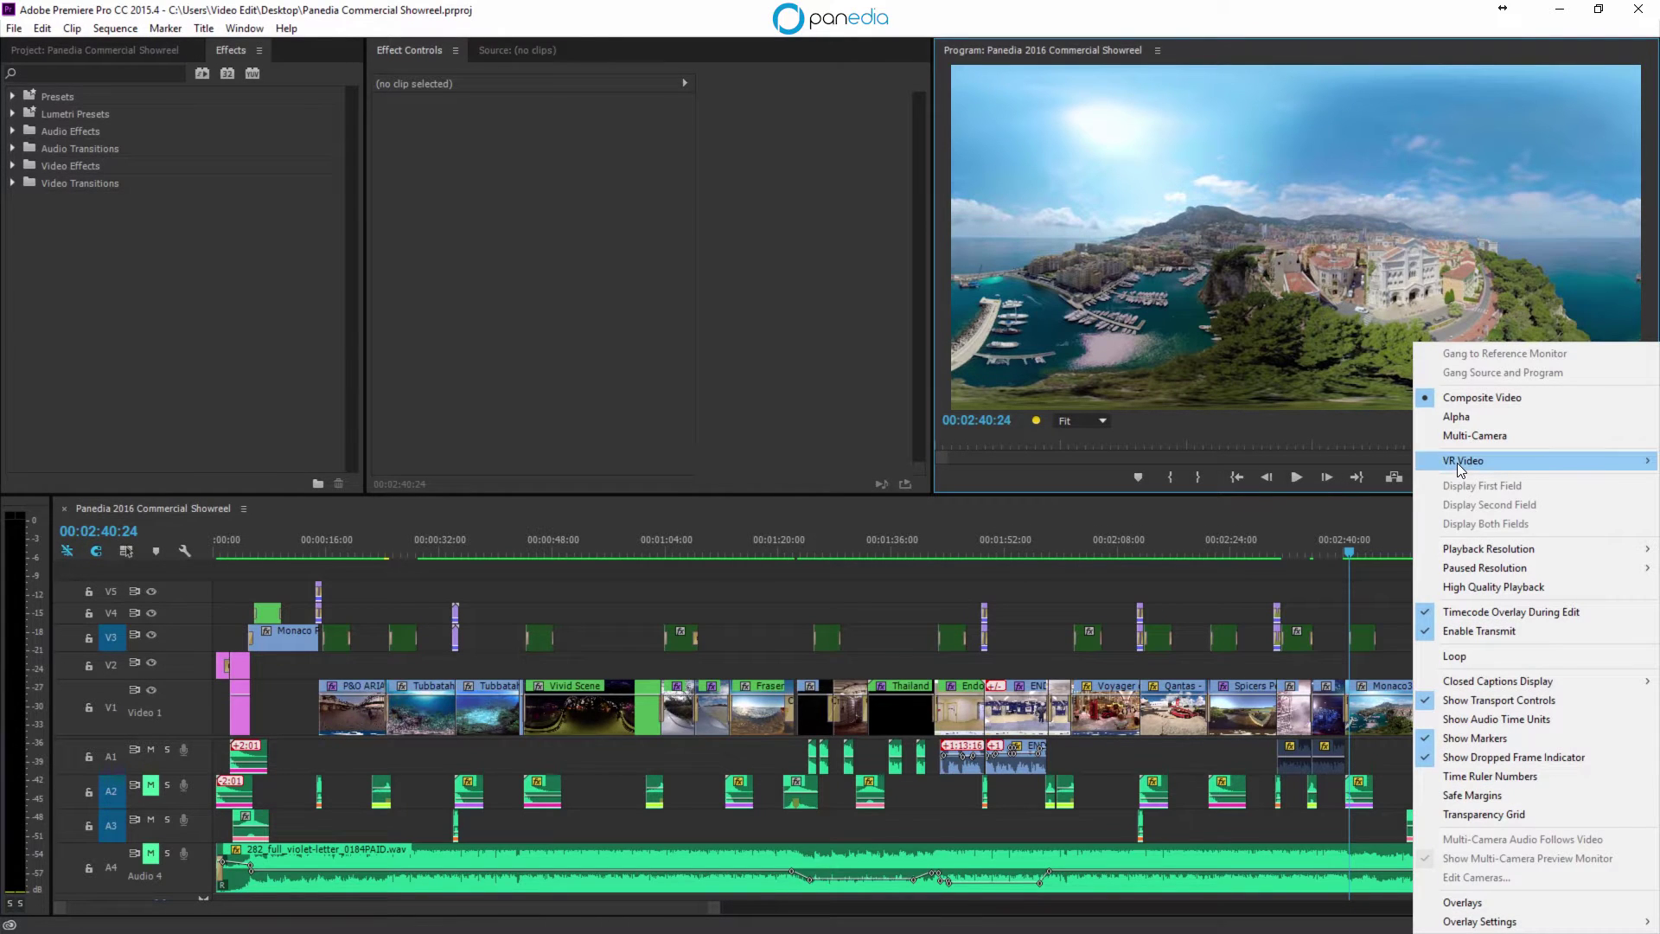
pyautogui.moveTo(1452, 464)
pyautogui.click(1354, 461)
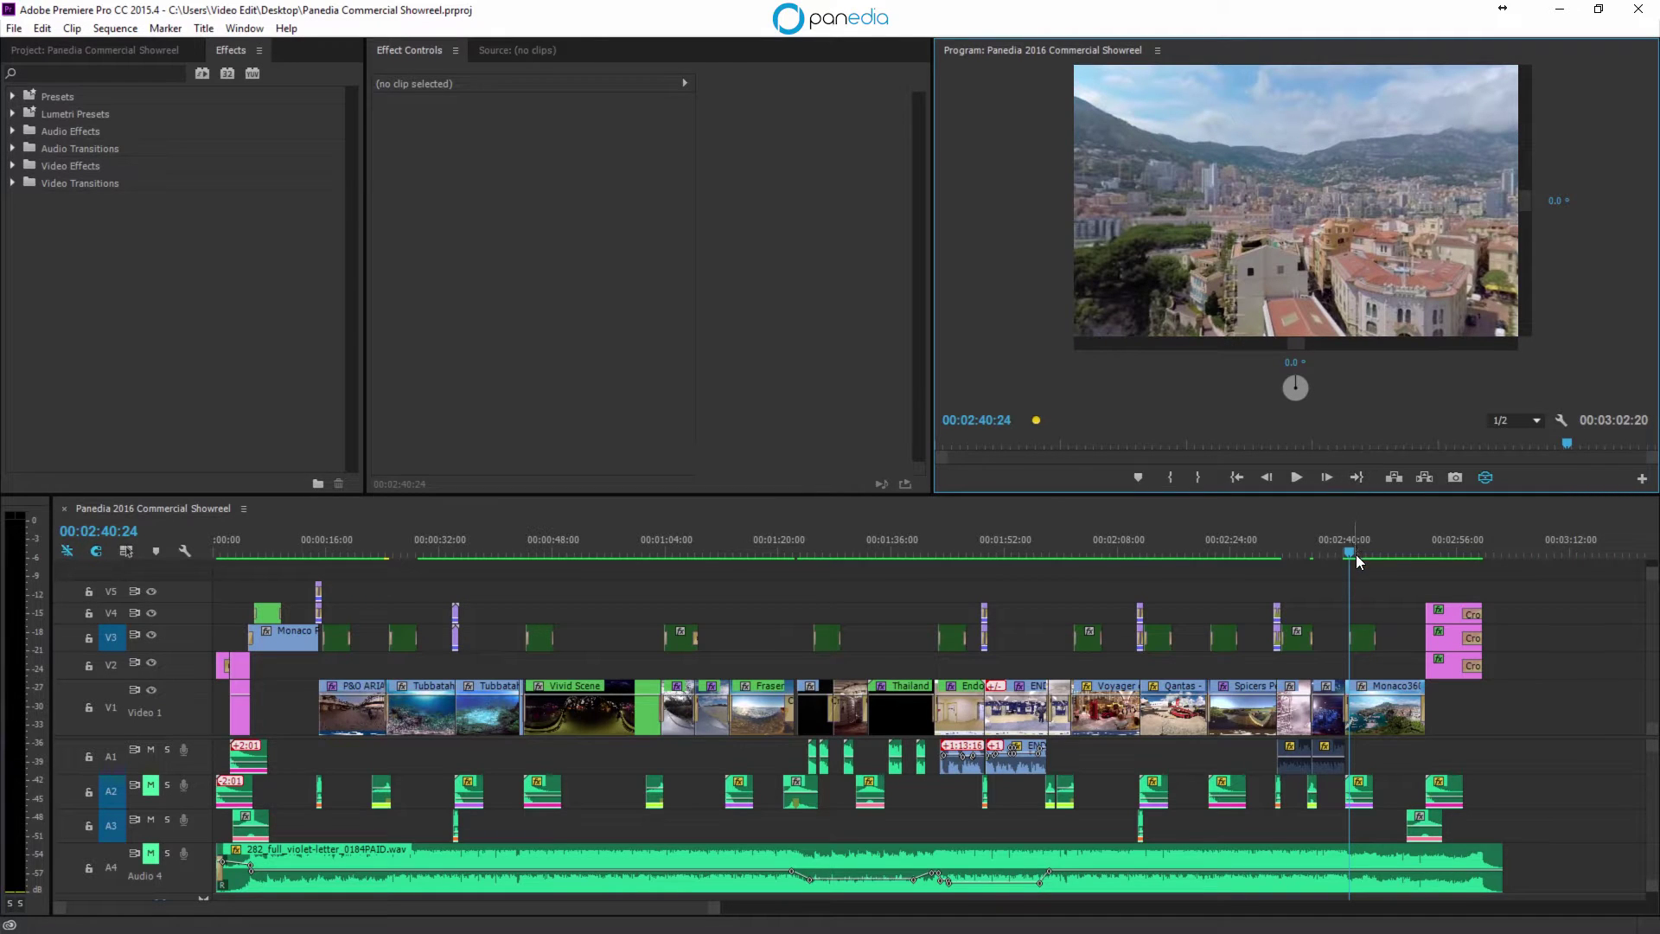
# Step: Play the Monaco360 clip in the VR display and look around the scene by rotating the view
pyautogui.press('space')
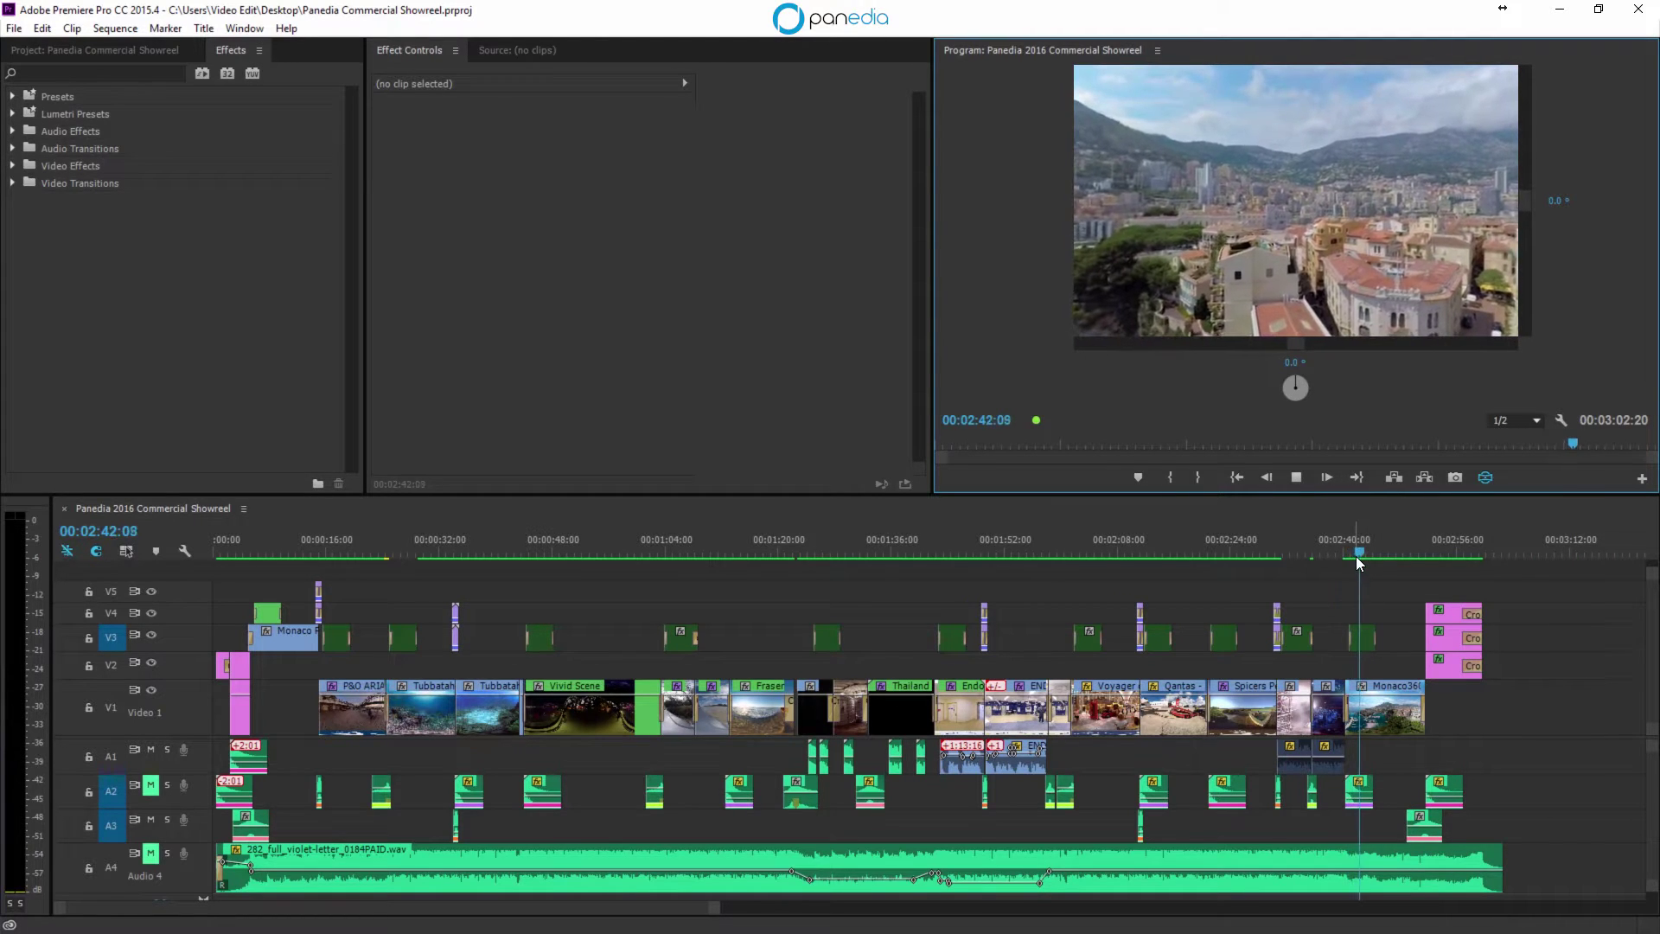
pyautogui.moveTo(1397, 212); pyautogui.dragTo(2, 229)
pyautogui.press('space')
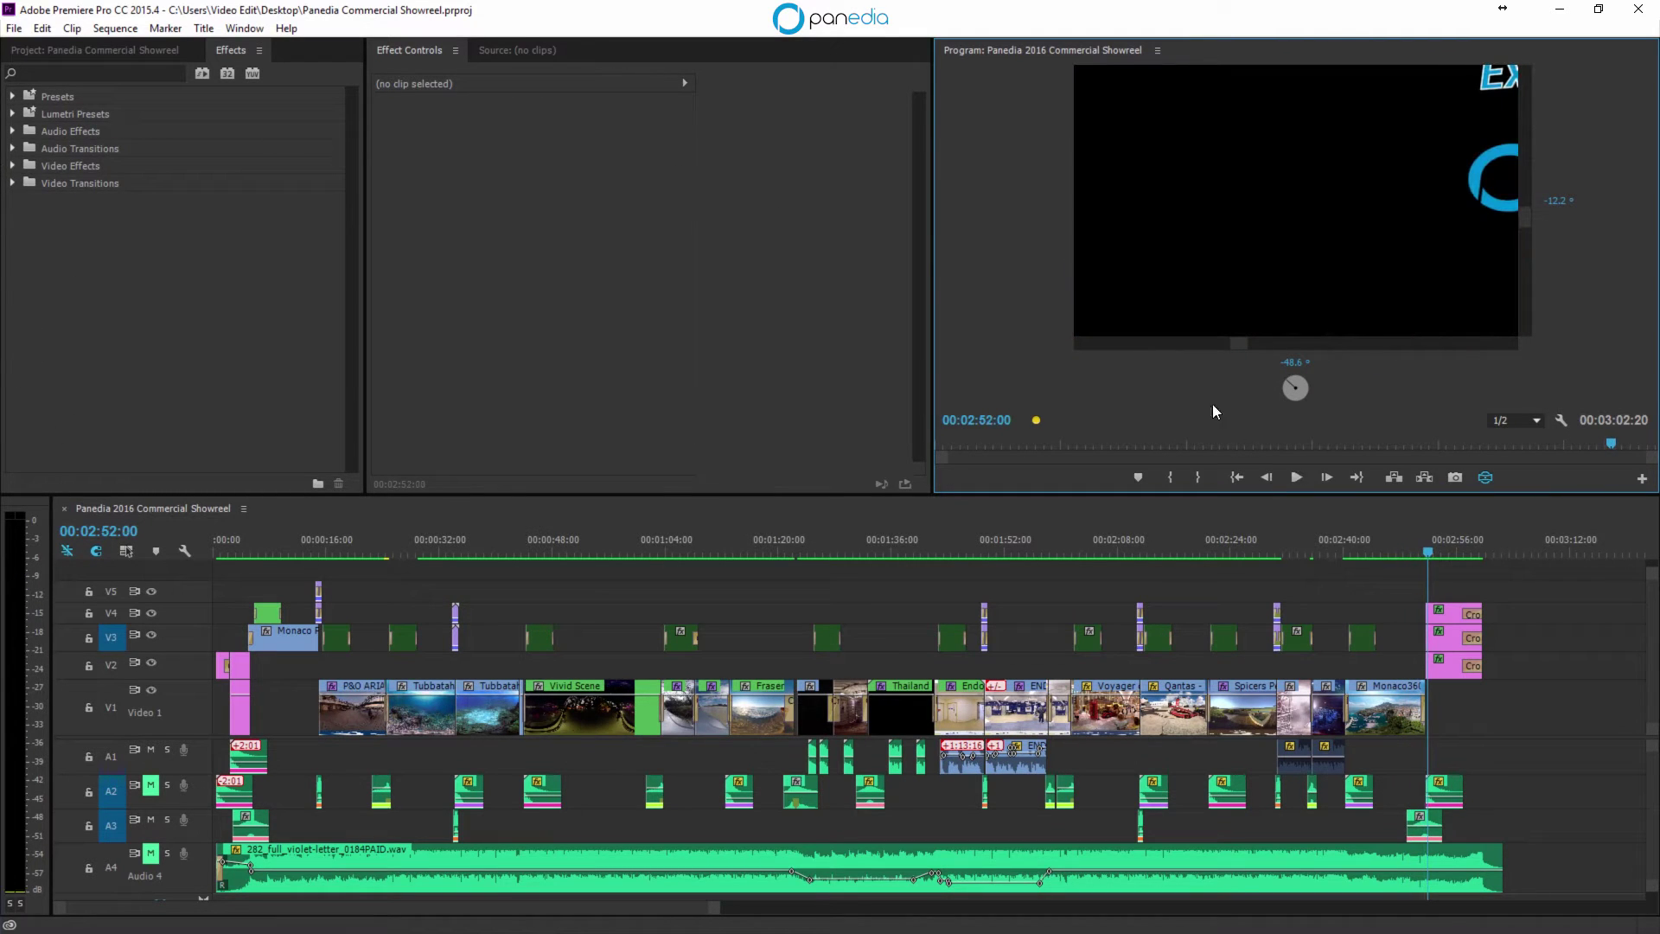
pyautogui.click(1351, 546)
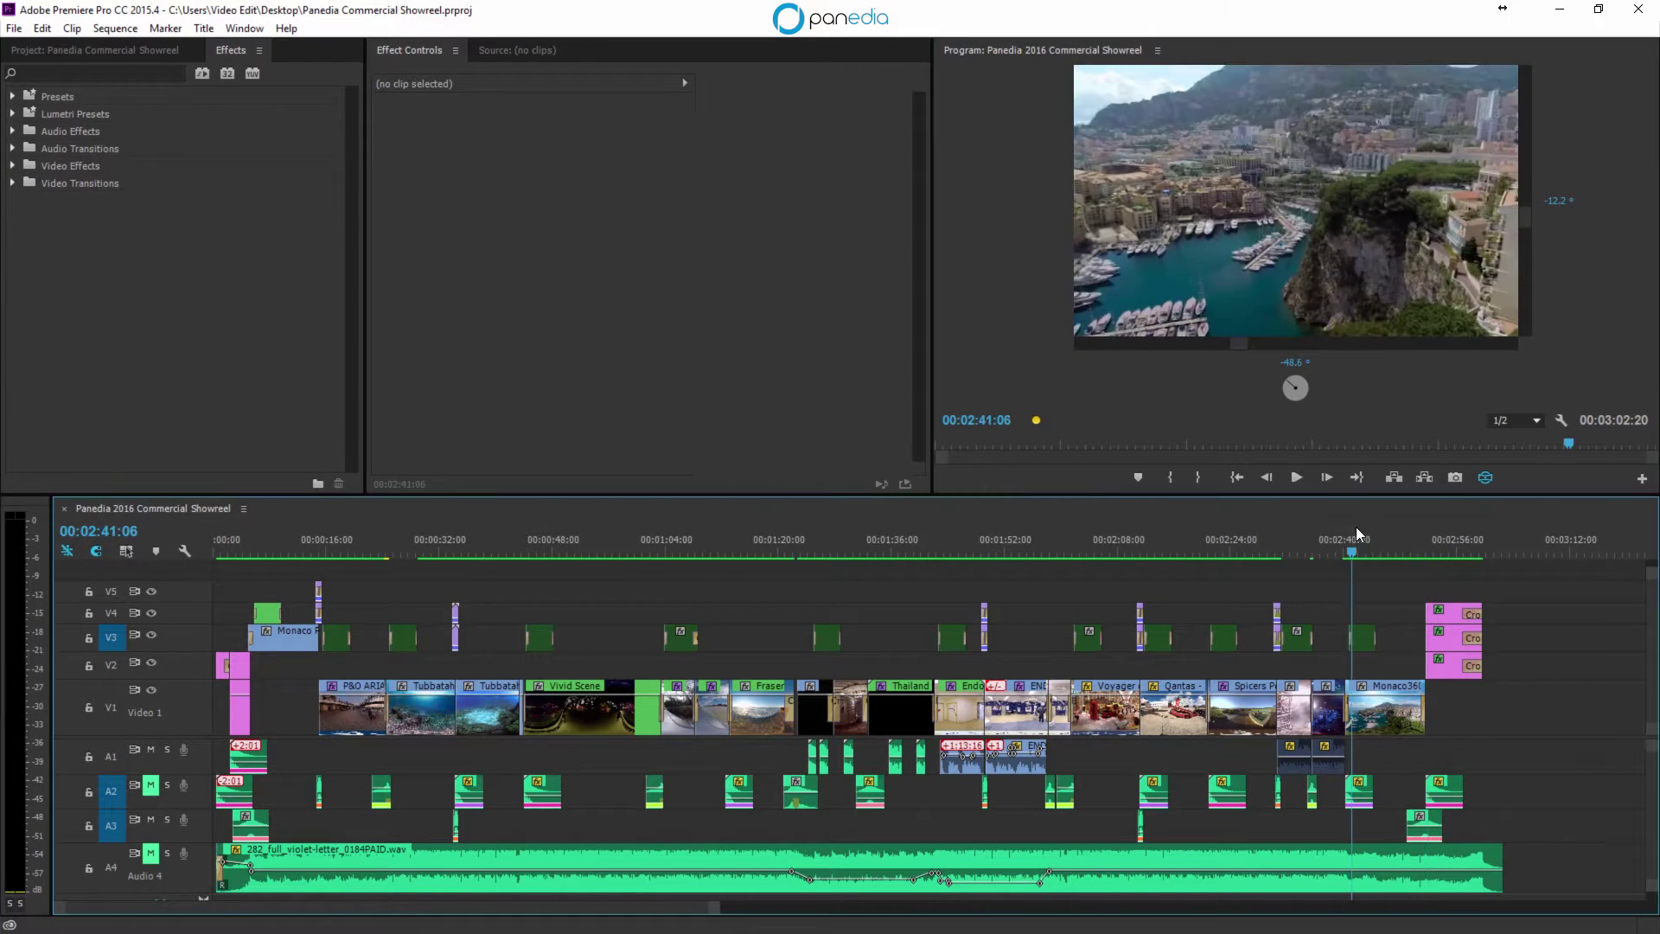
pyautogui.moveTo(1342, 230); pyautogui.dragTo(1065, 178)
pyautogui.moveTo(1398, 210); pyautogui.dragTo(636, 236)
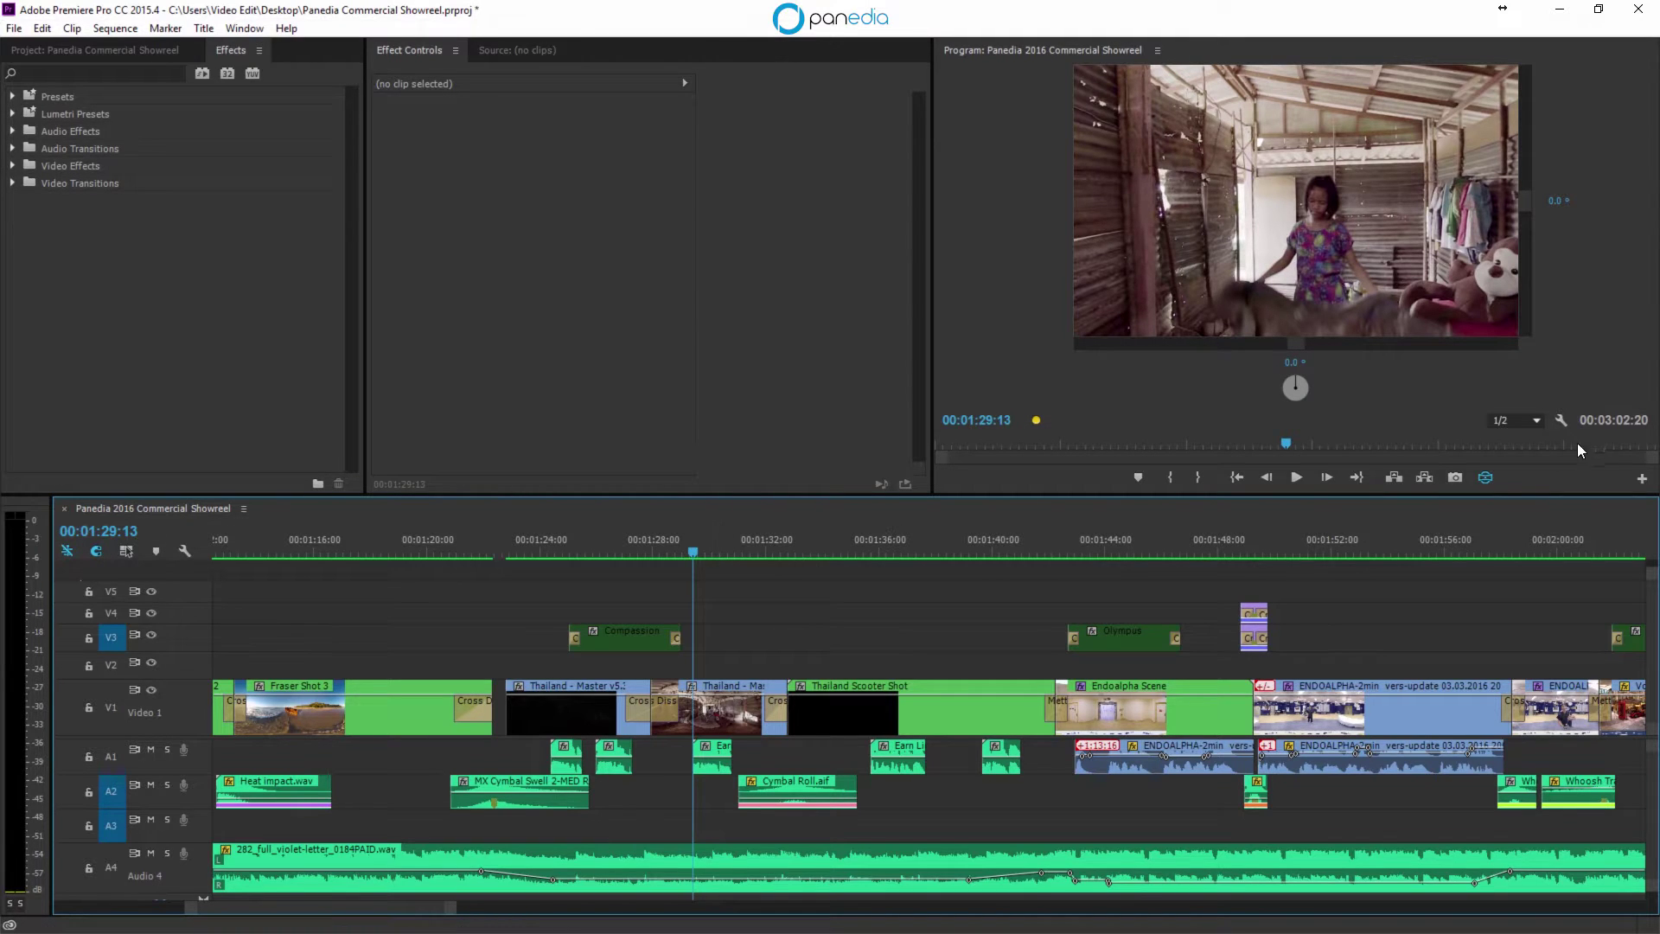
# Step: Turn off the VR display and play the cut from the Thailand shed clip to the Thailand Scooter Shot as a flat panorama
pyautogui.click(1491, 475)
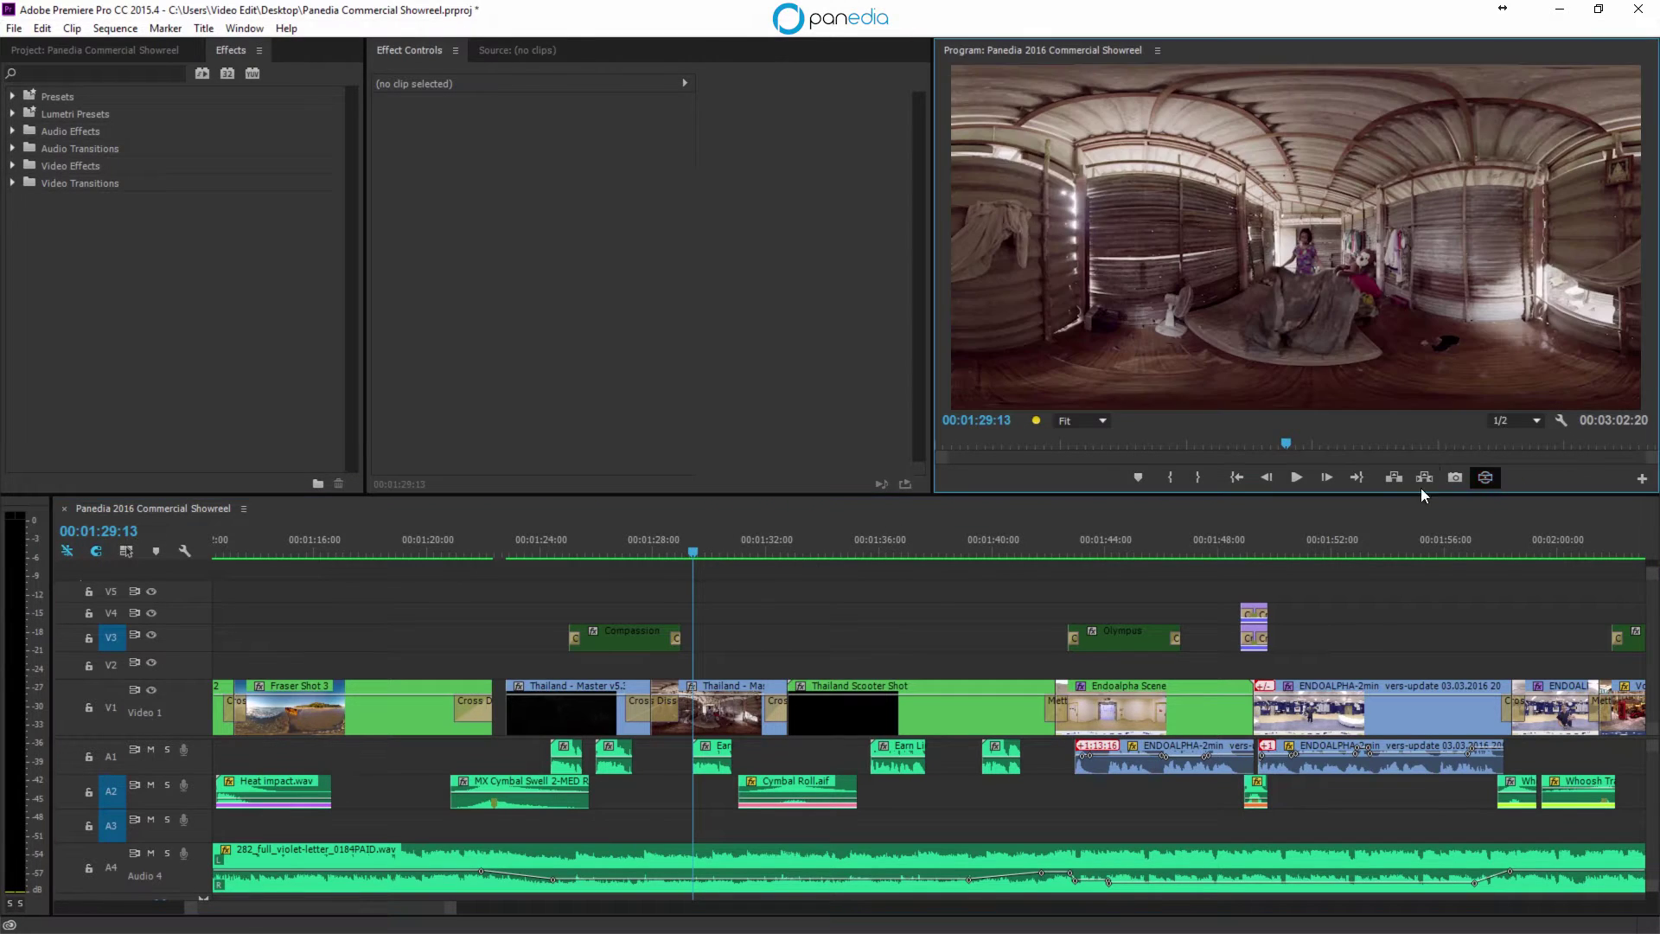
pyautogui.click(700, 578)
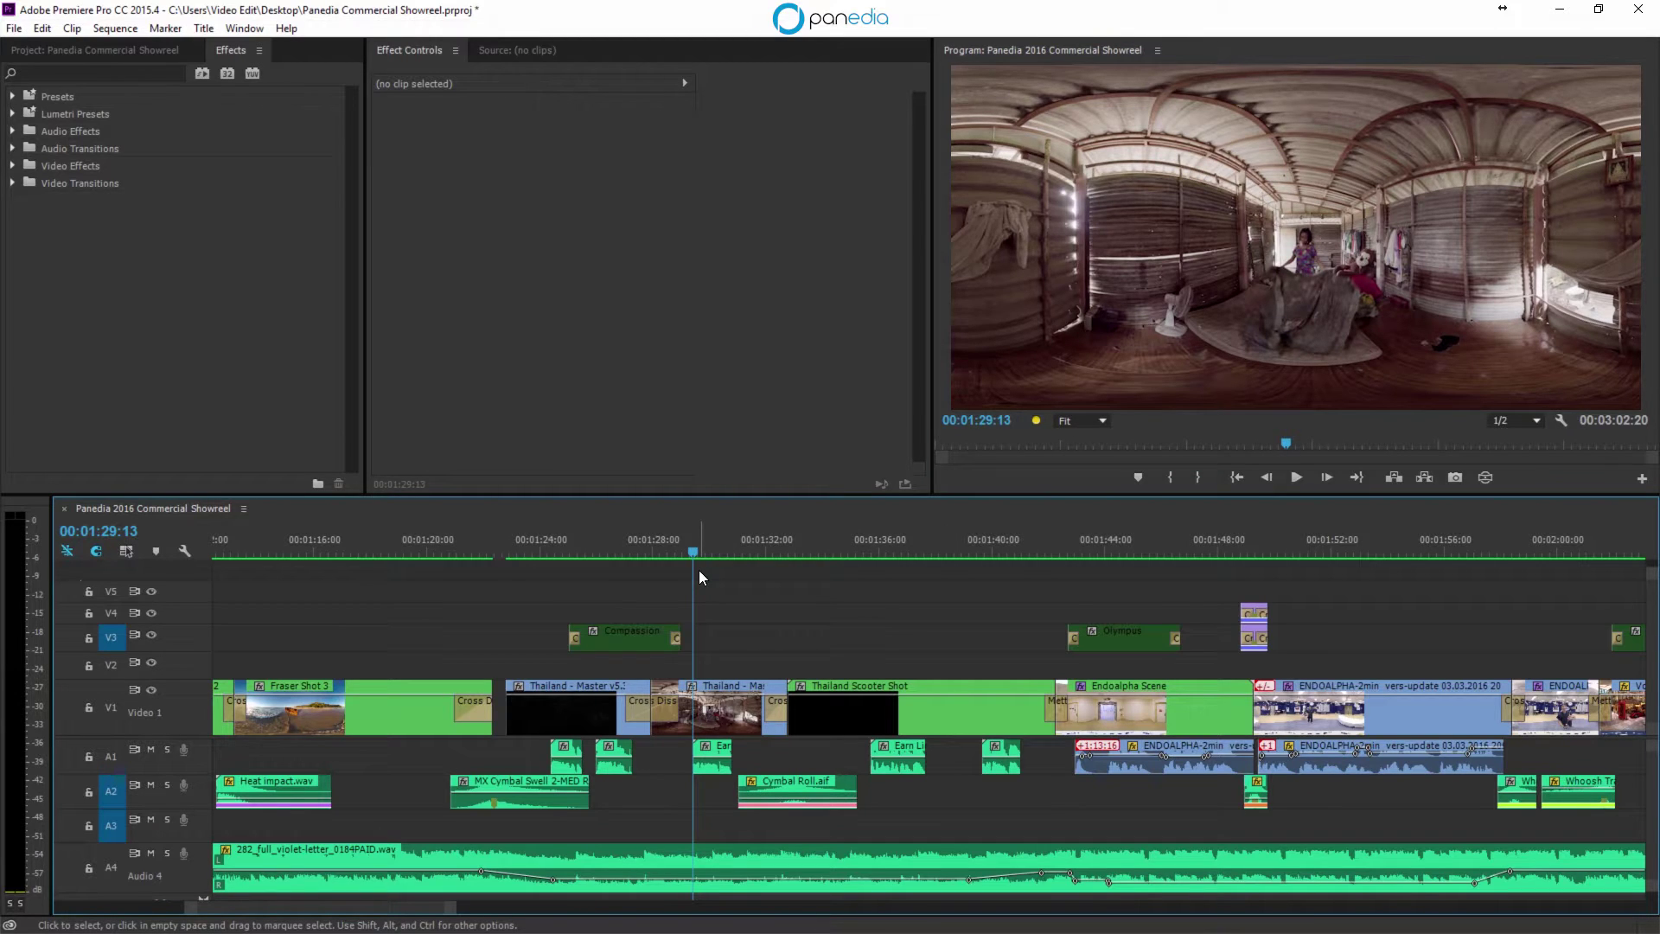
pyautogui.press('space')
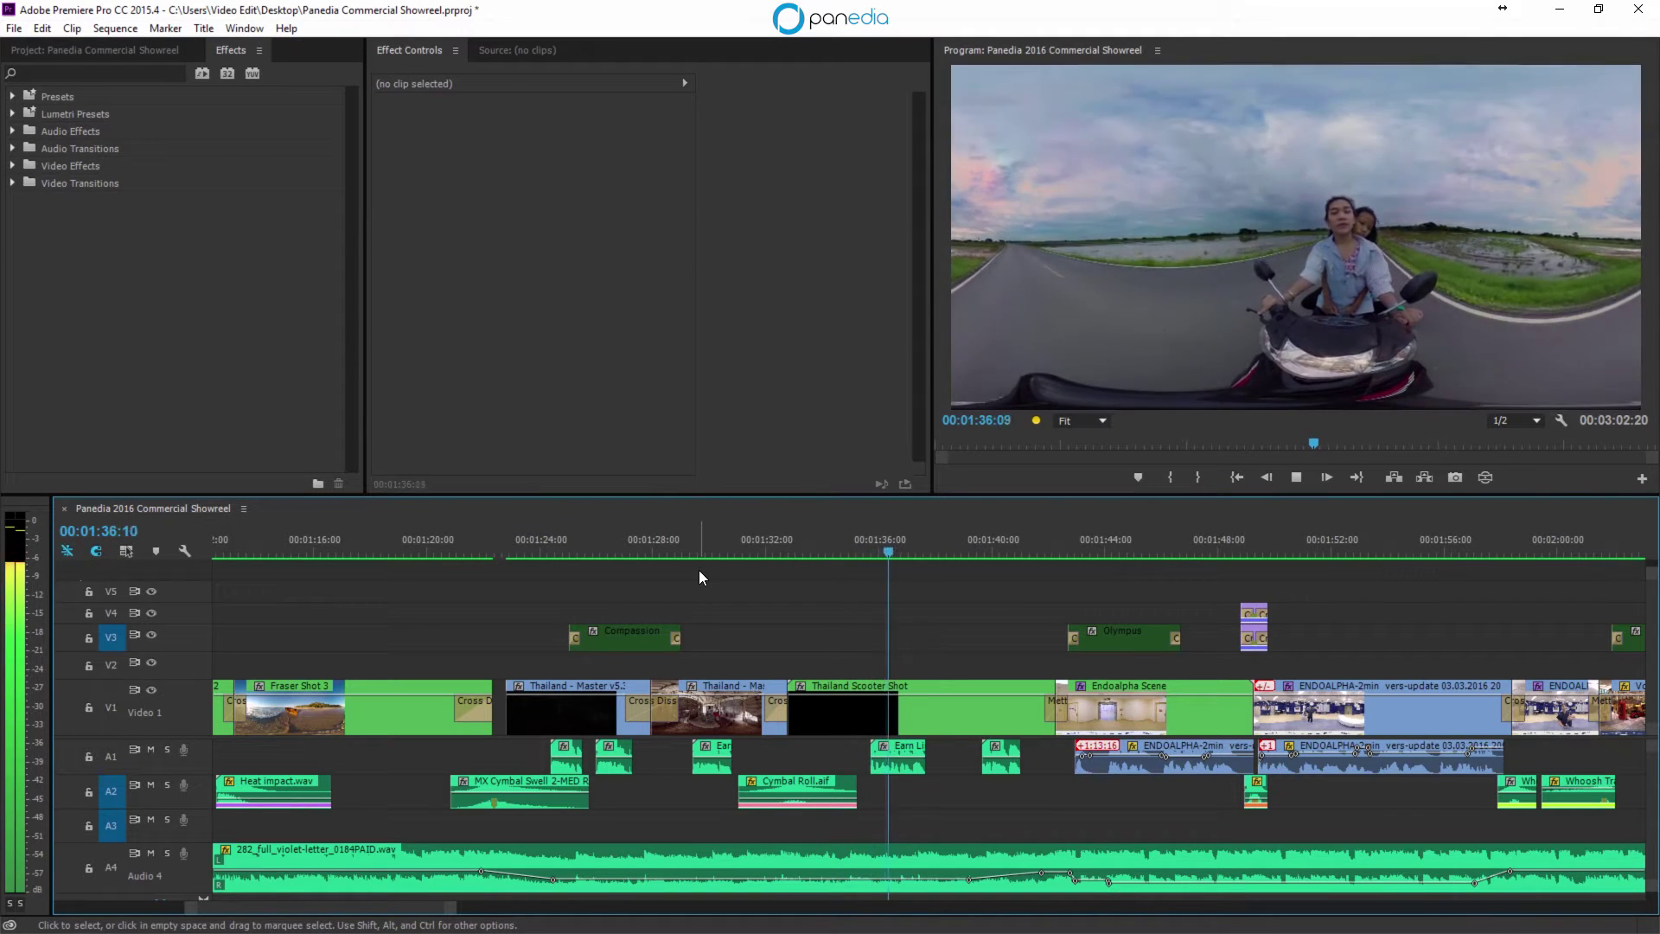
pyautogui.press('space')
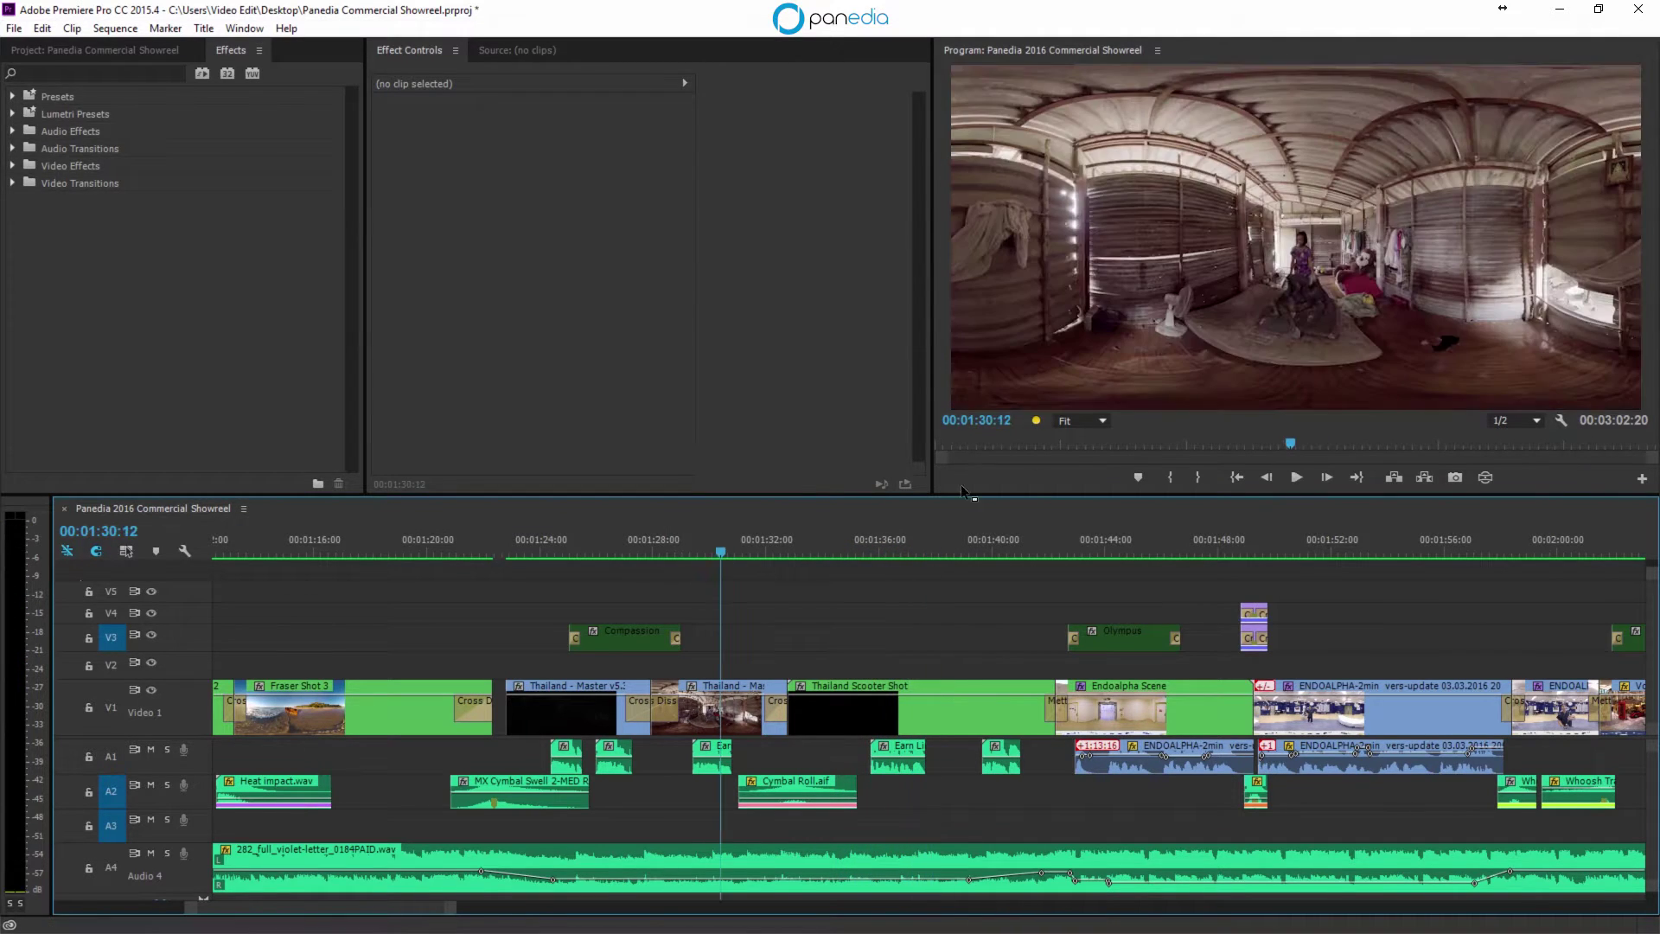
# Step: Turn the VR display back on and replay the transition into the Thailand Scooter Shot to check where its subjects sit in view
pyautogui.click(1485, 476)
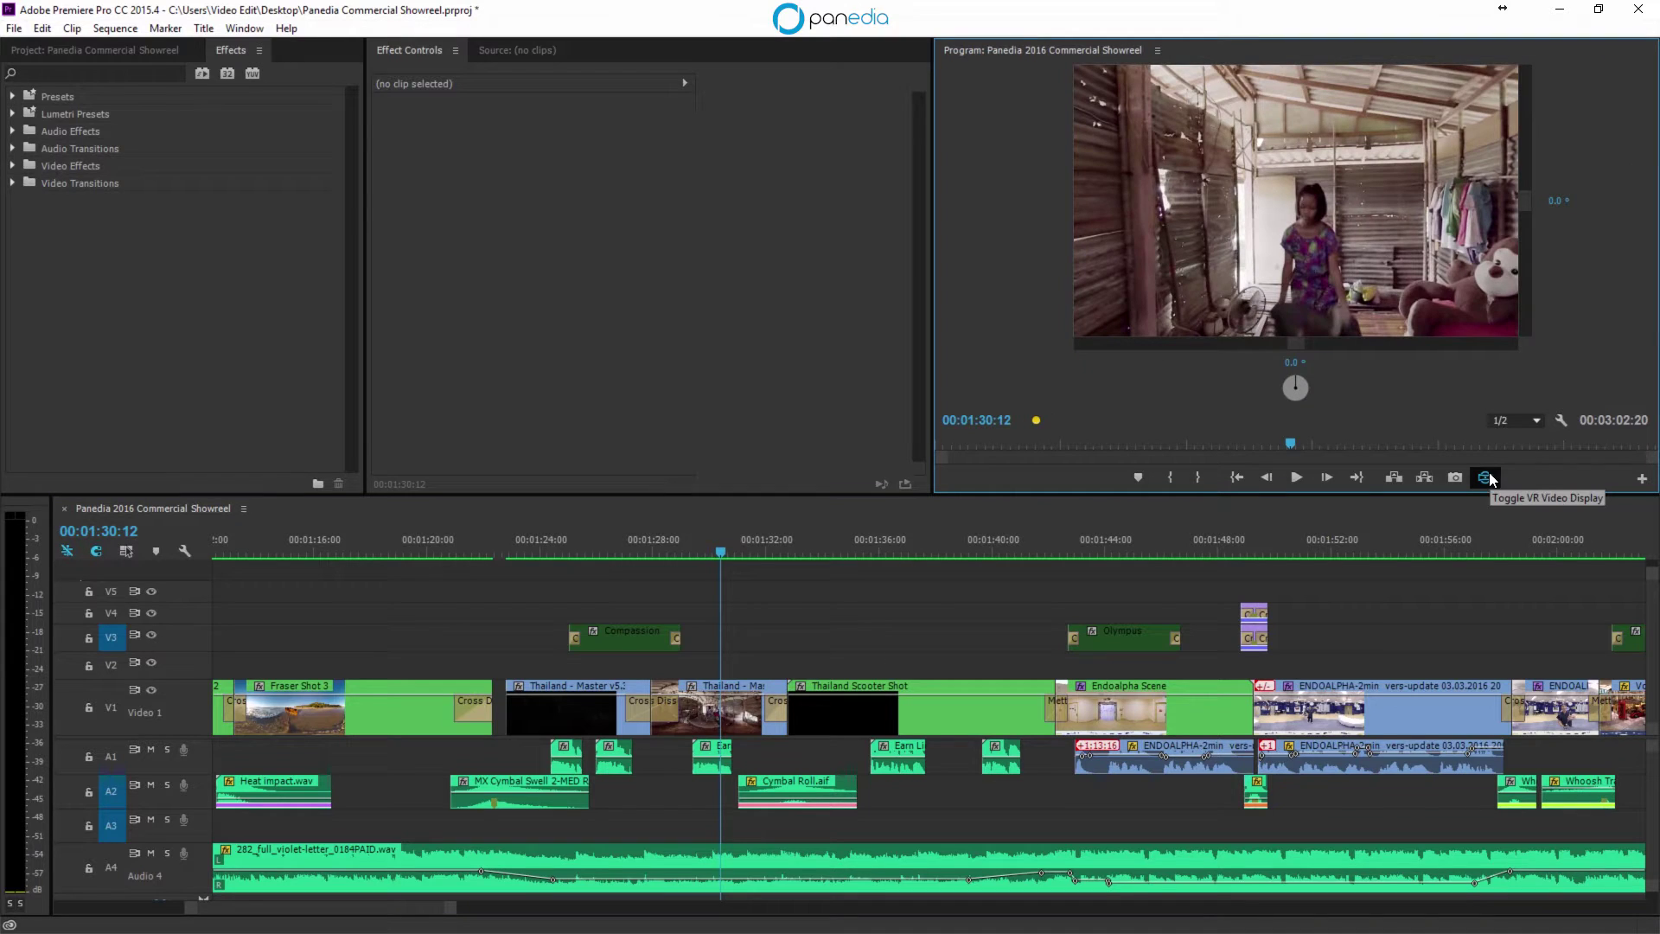
pyautogui.press('space')
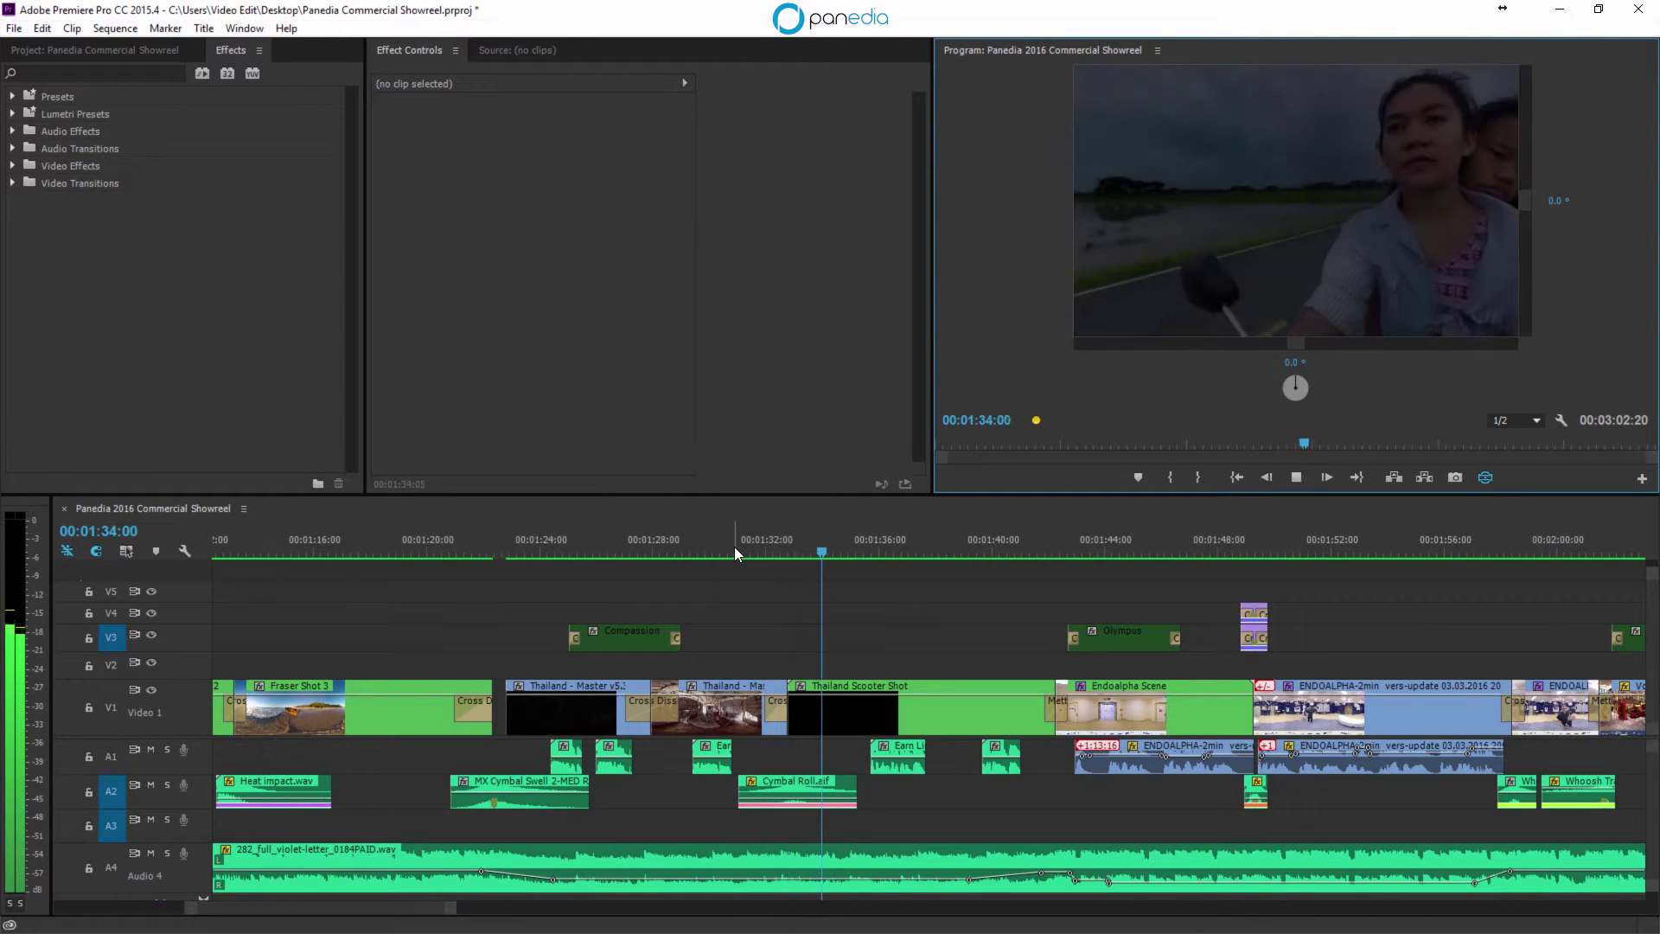
pyautogui.press('space')
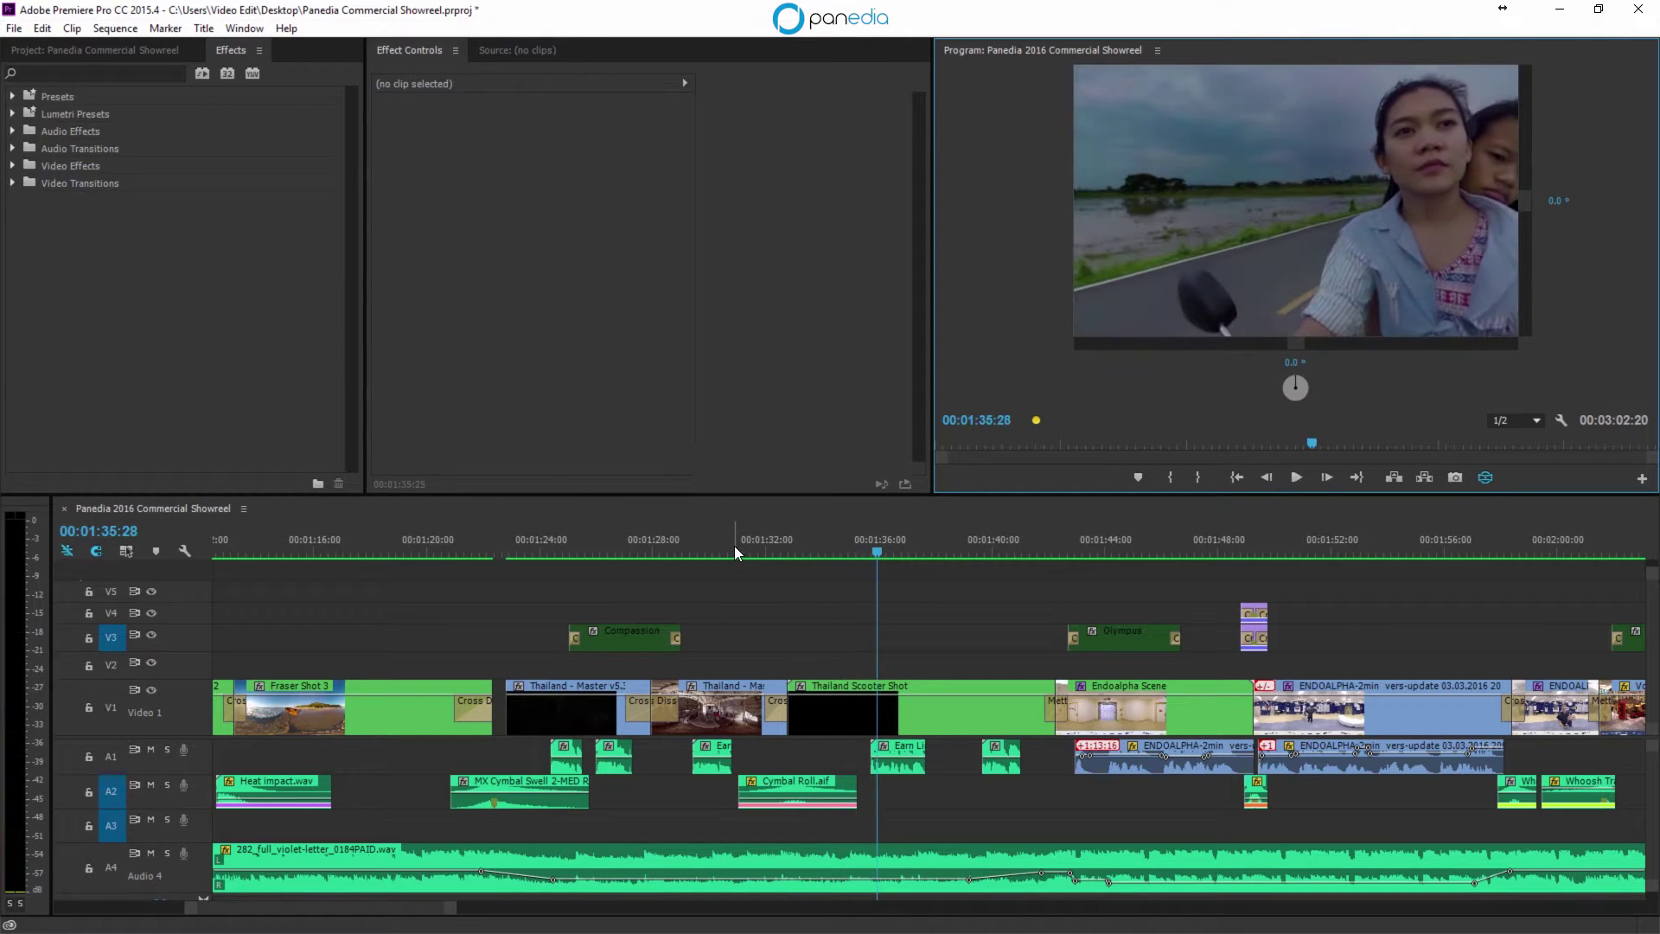
pyautogui.click(734, 546)
pyautogui.press('space')
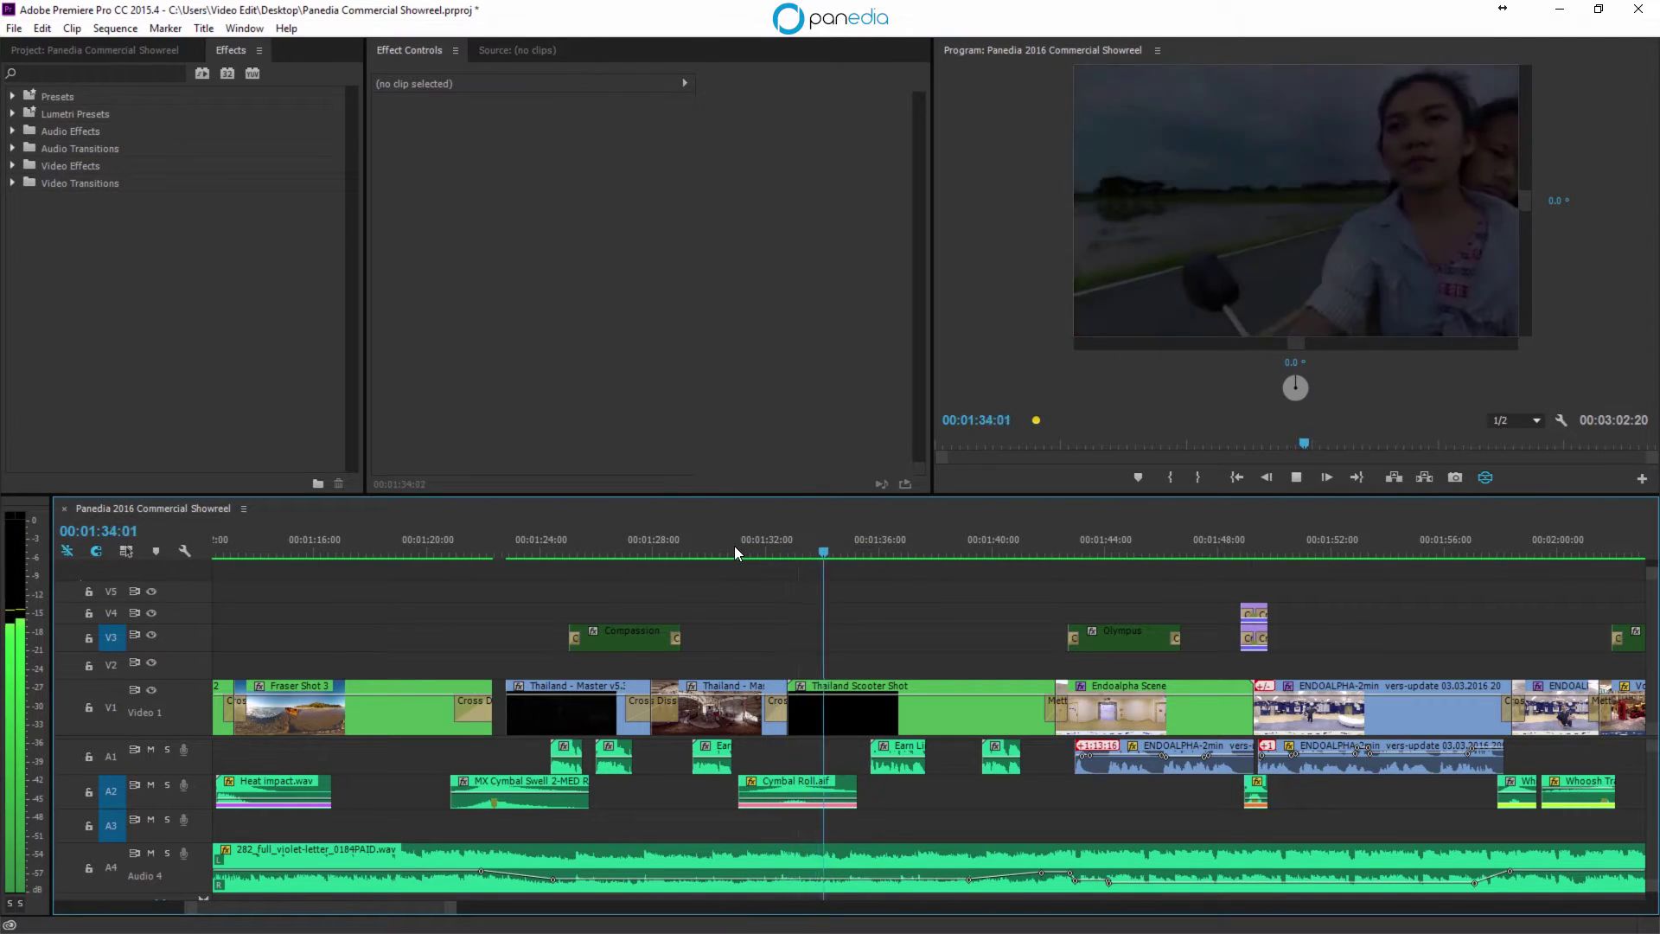
pyautogui.press('space')
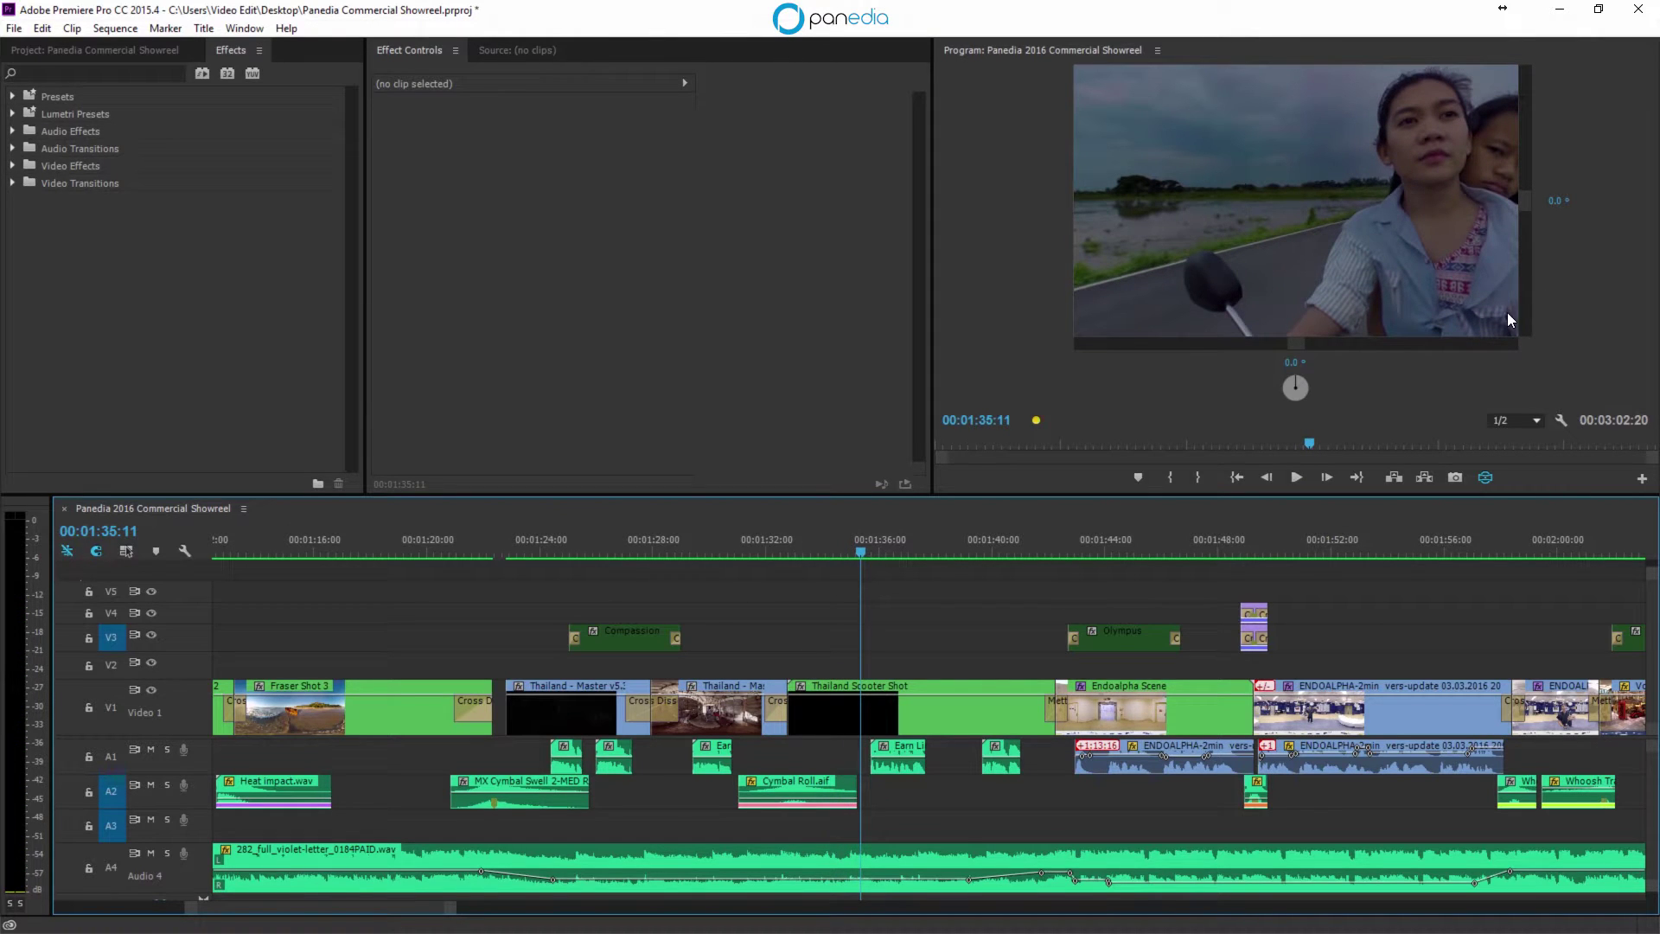
pyautogui.press('space')
pyautogui.press('space')
# Step: Apply the Mettle SkyBox Rotate Sphere effect to the Thailand Scooter Shot clip and set its Pan (Y axis) to -27°
pyautogui.click(885, 713)
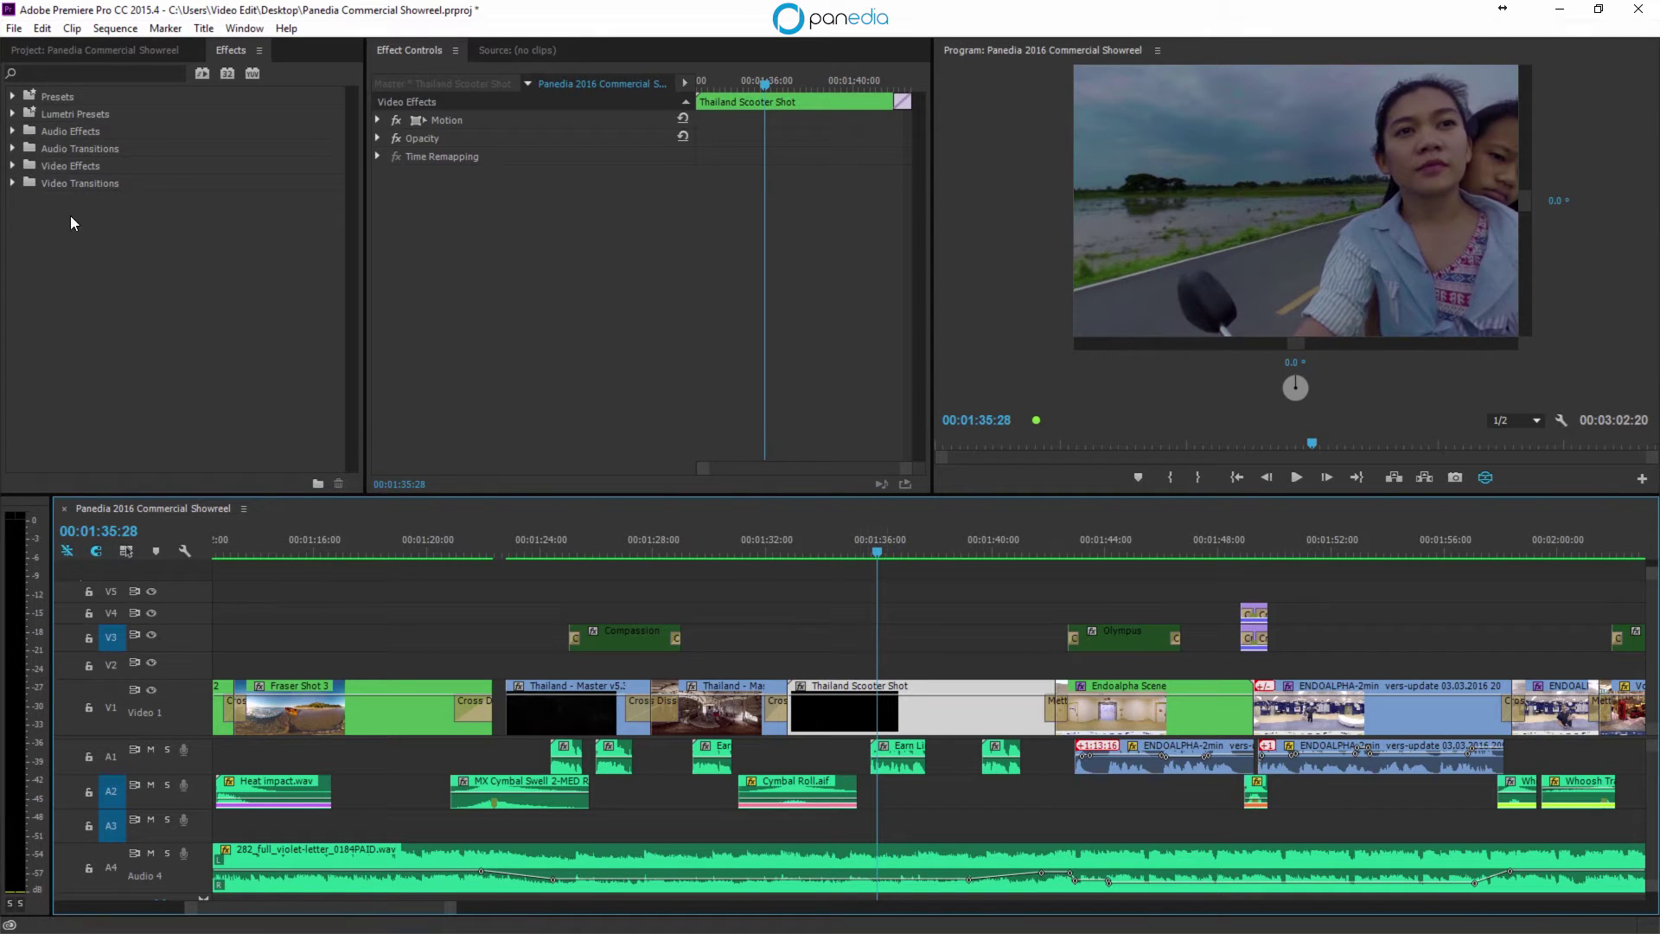
pyautogui.click(13, 166)
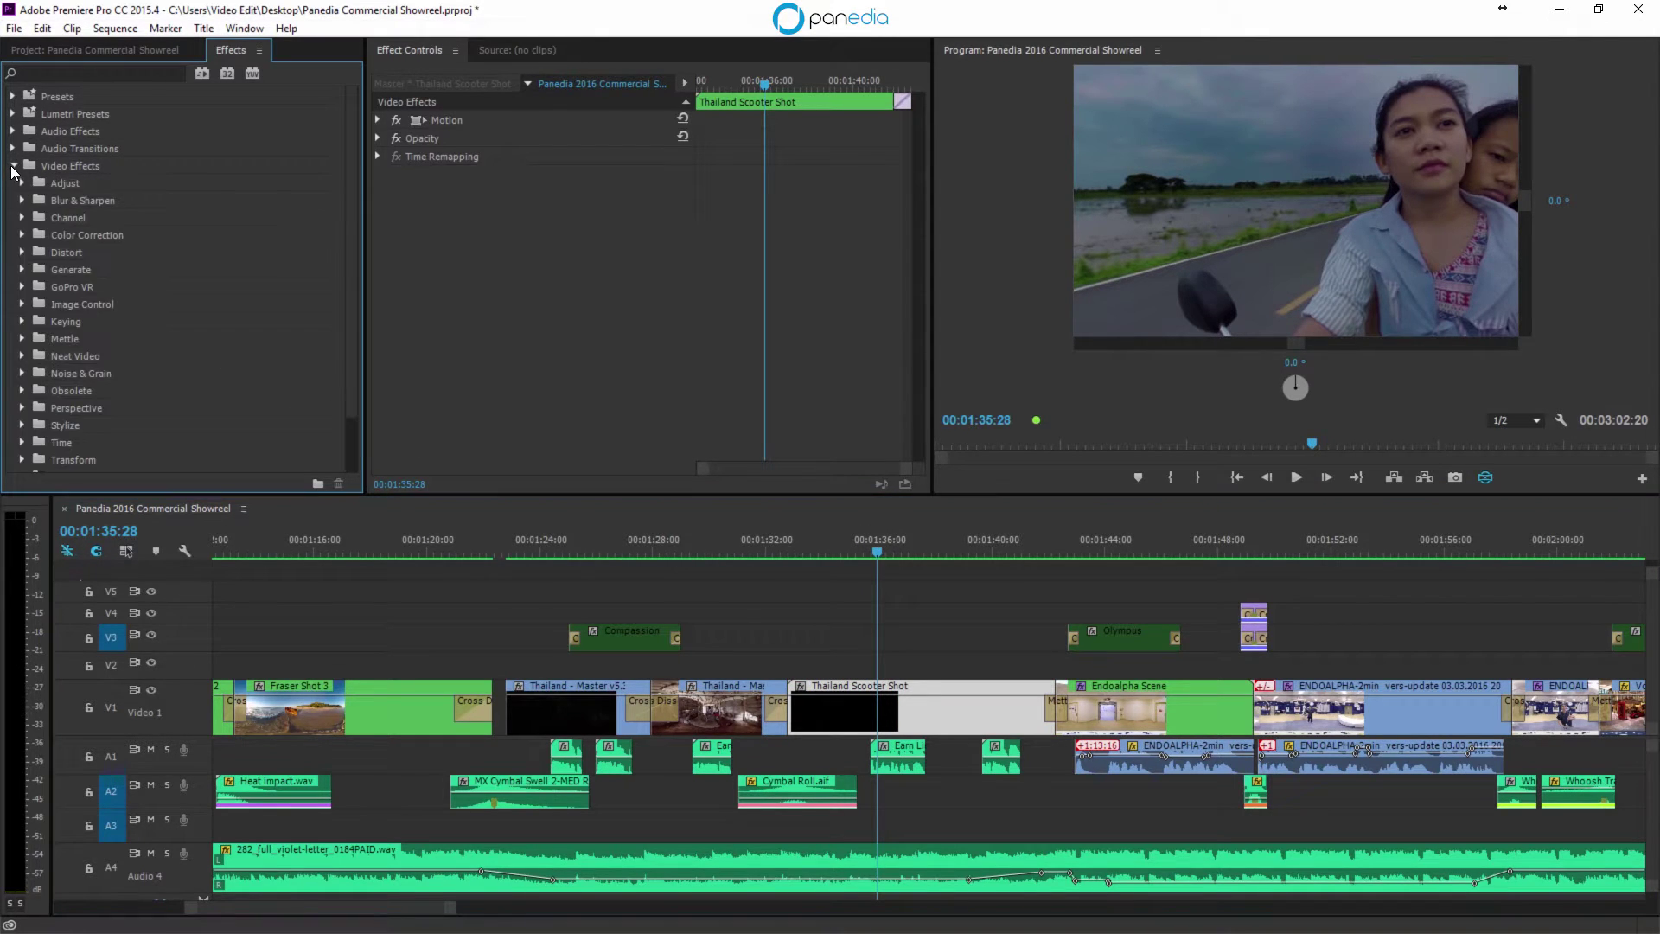
pyautogui.doubleClick(39, 336)
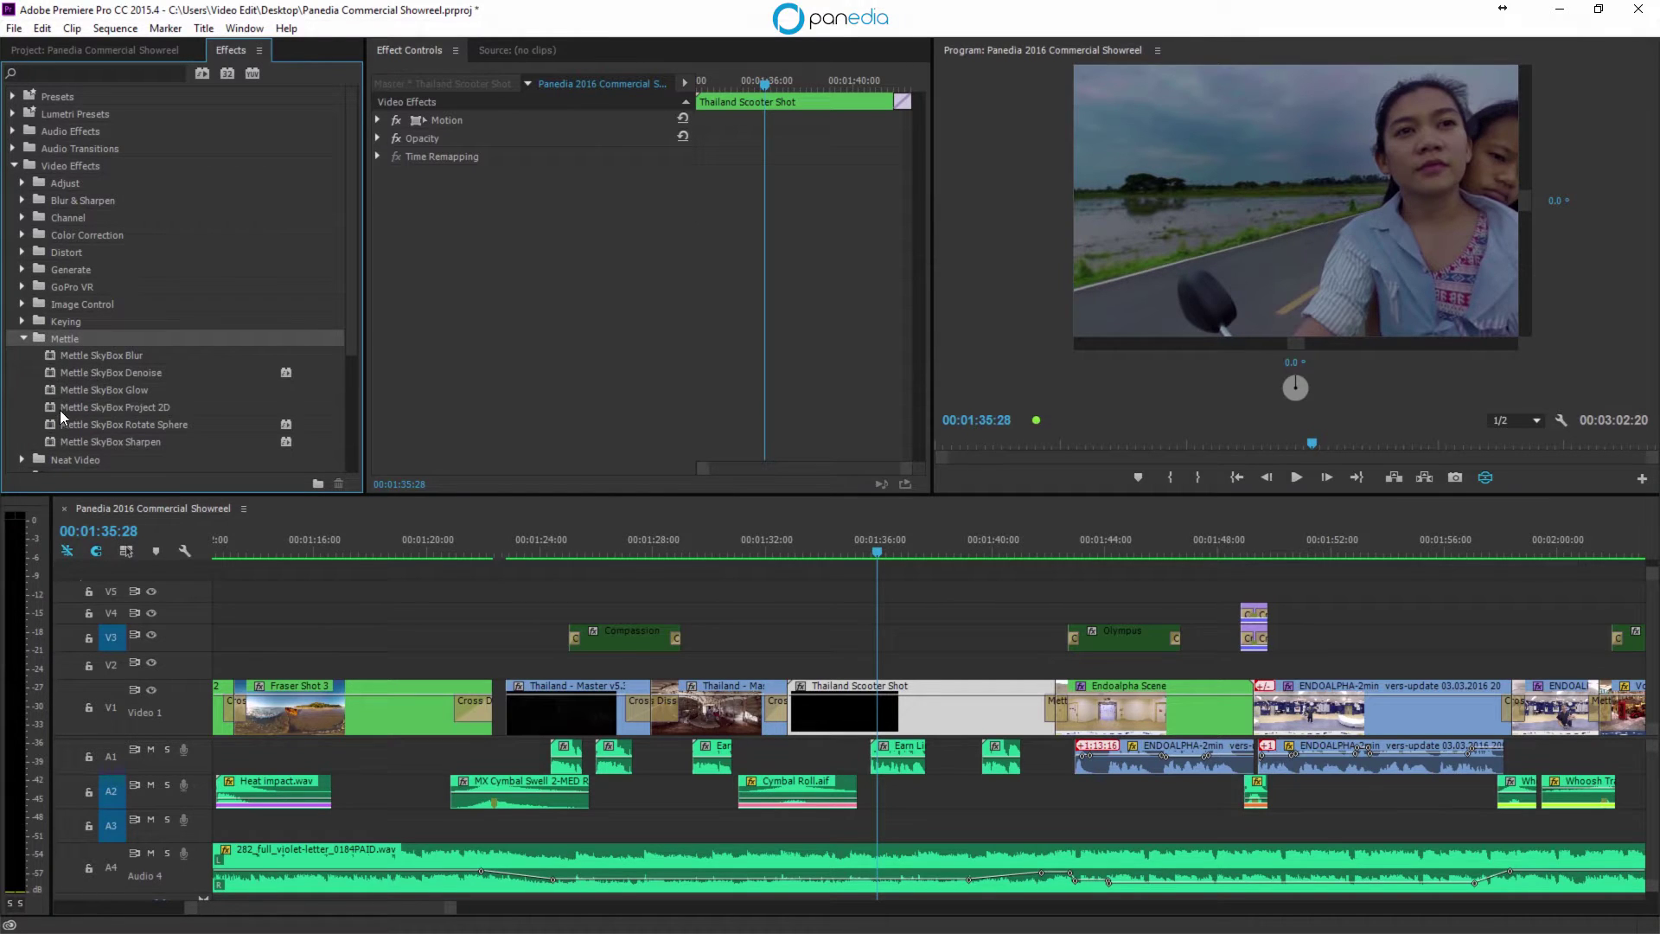
pyautogui.moveTo(49, 420); pyautogui.dragTo(368, 416)
pyautogui.moveTo(503, 393); pyautogui.dragTo(502, 393)
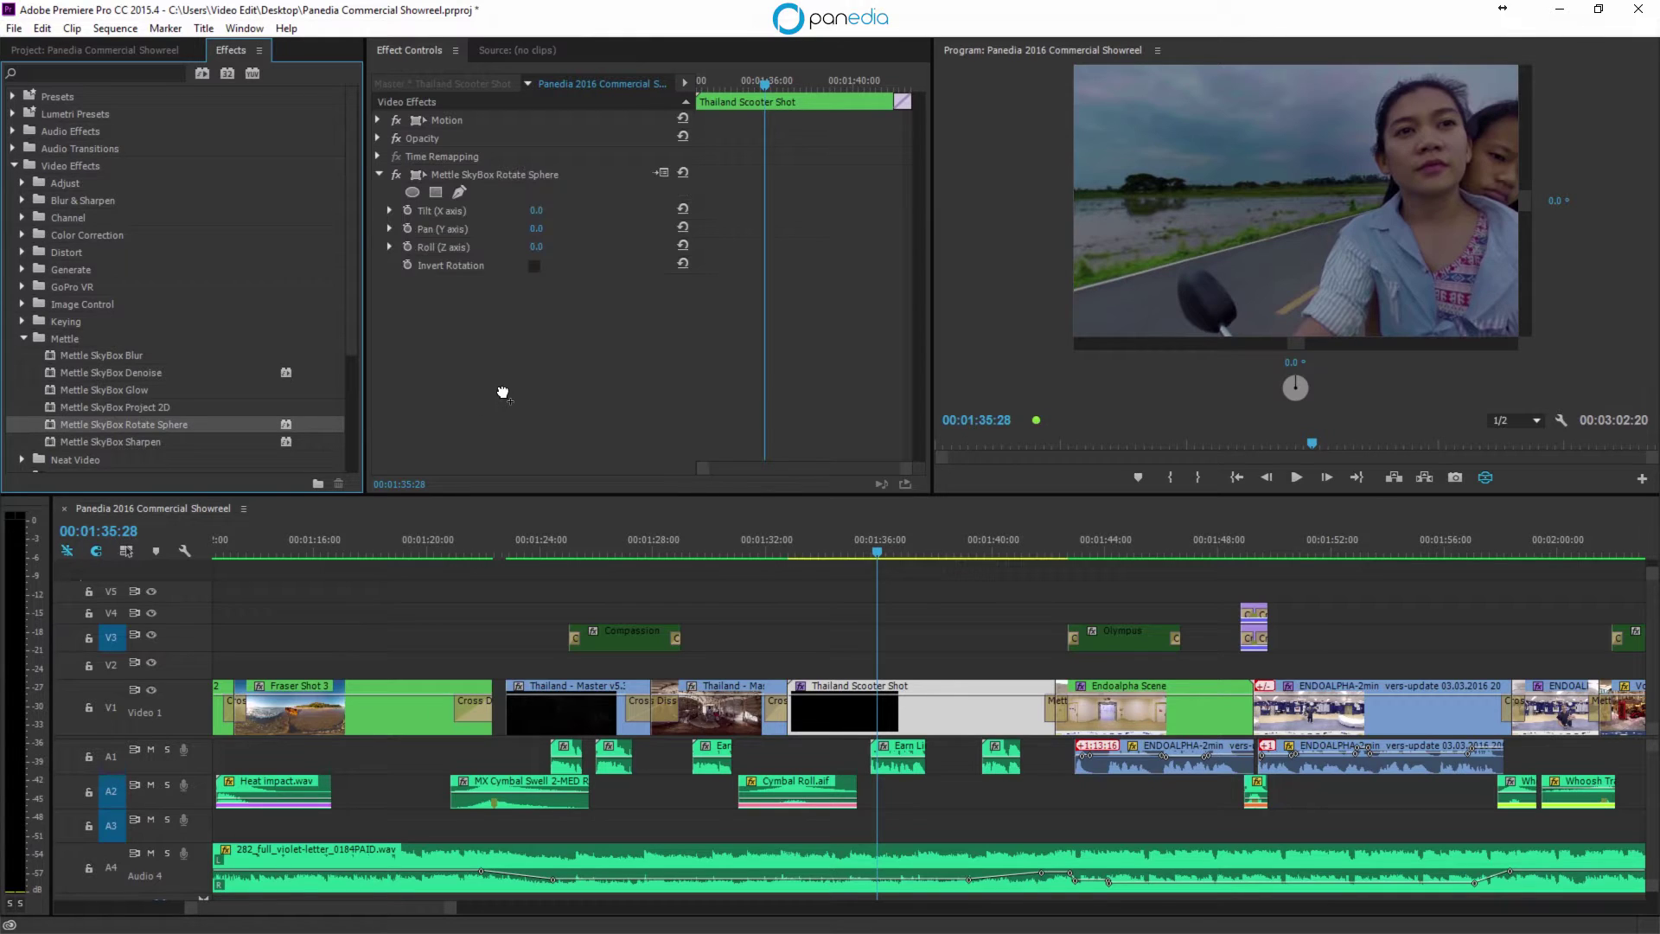
pyautogui.click(536, 230)
pyautogui.moveTo(536, 230); pyautogui.dragTo(531, 230)
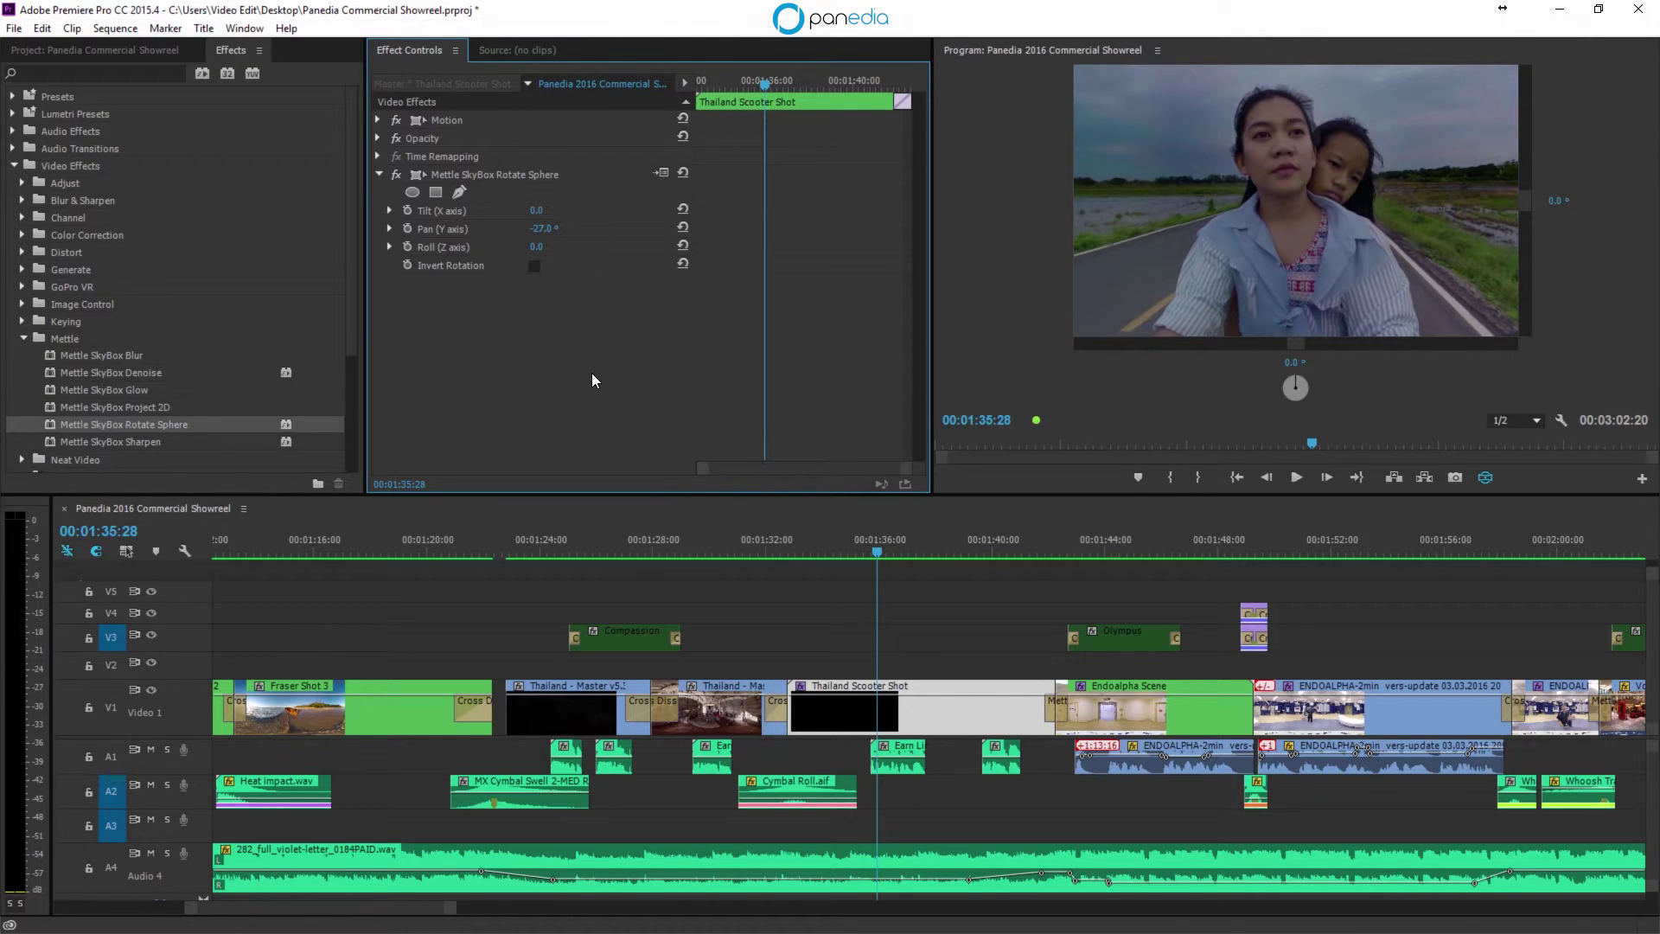
# Step: Play back the transition from the Thailand shed clip into the rotated scooter shot to check the subjects' alignment
pyautogui.click(752, 553)
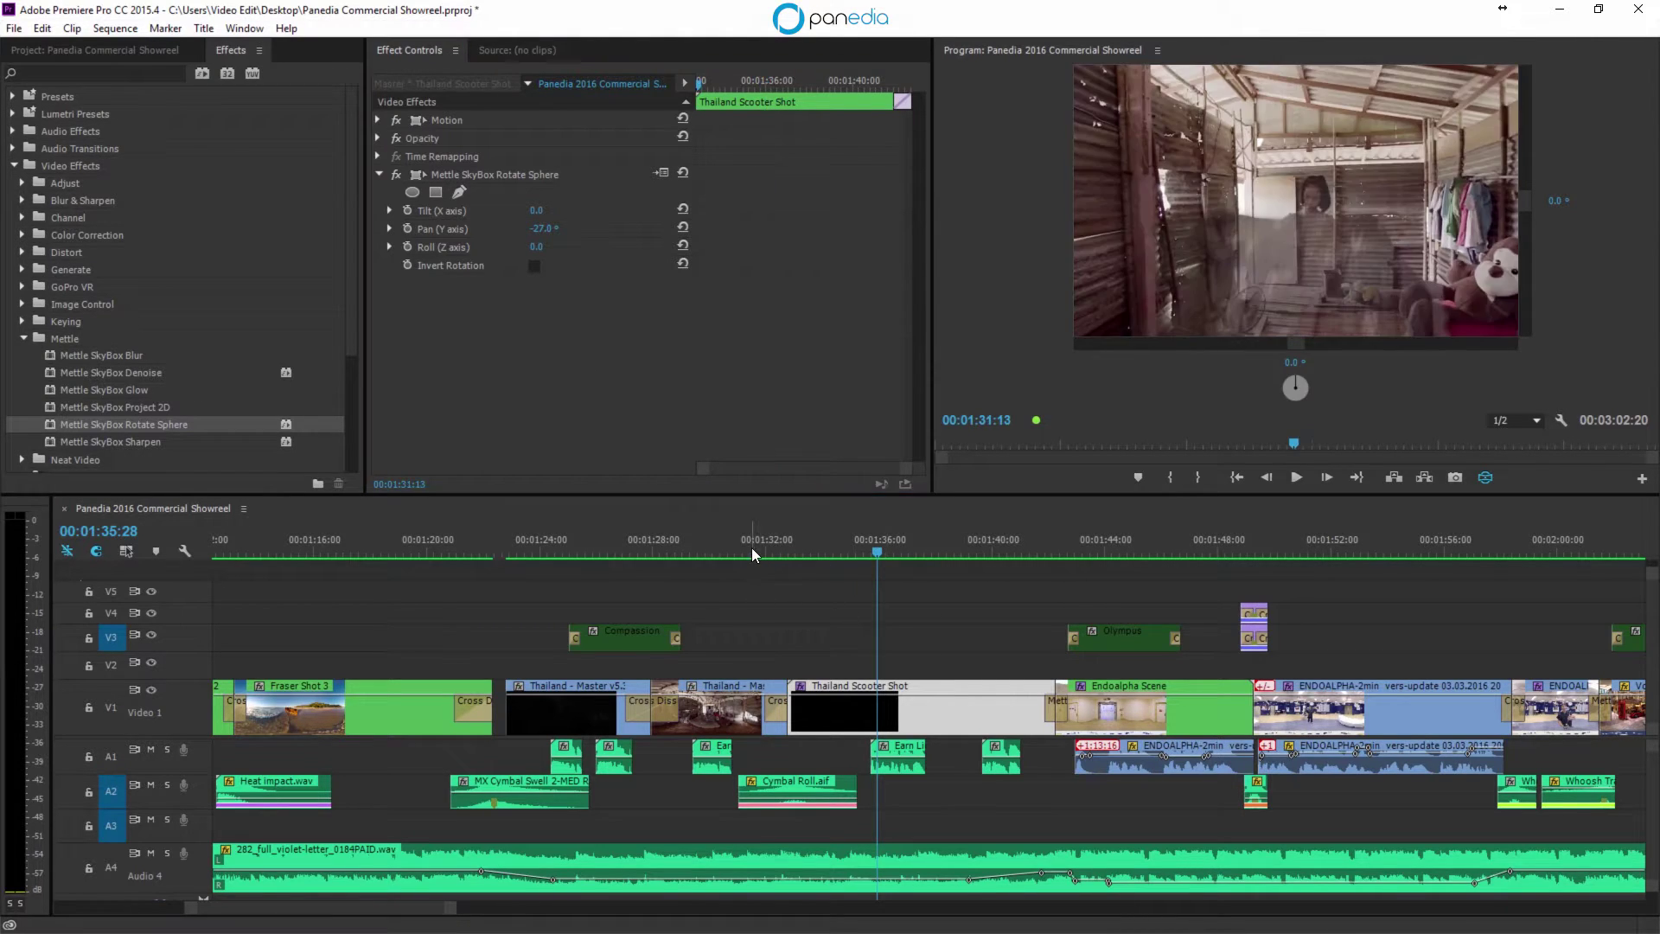
pyautogui.press('space')
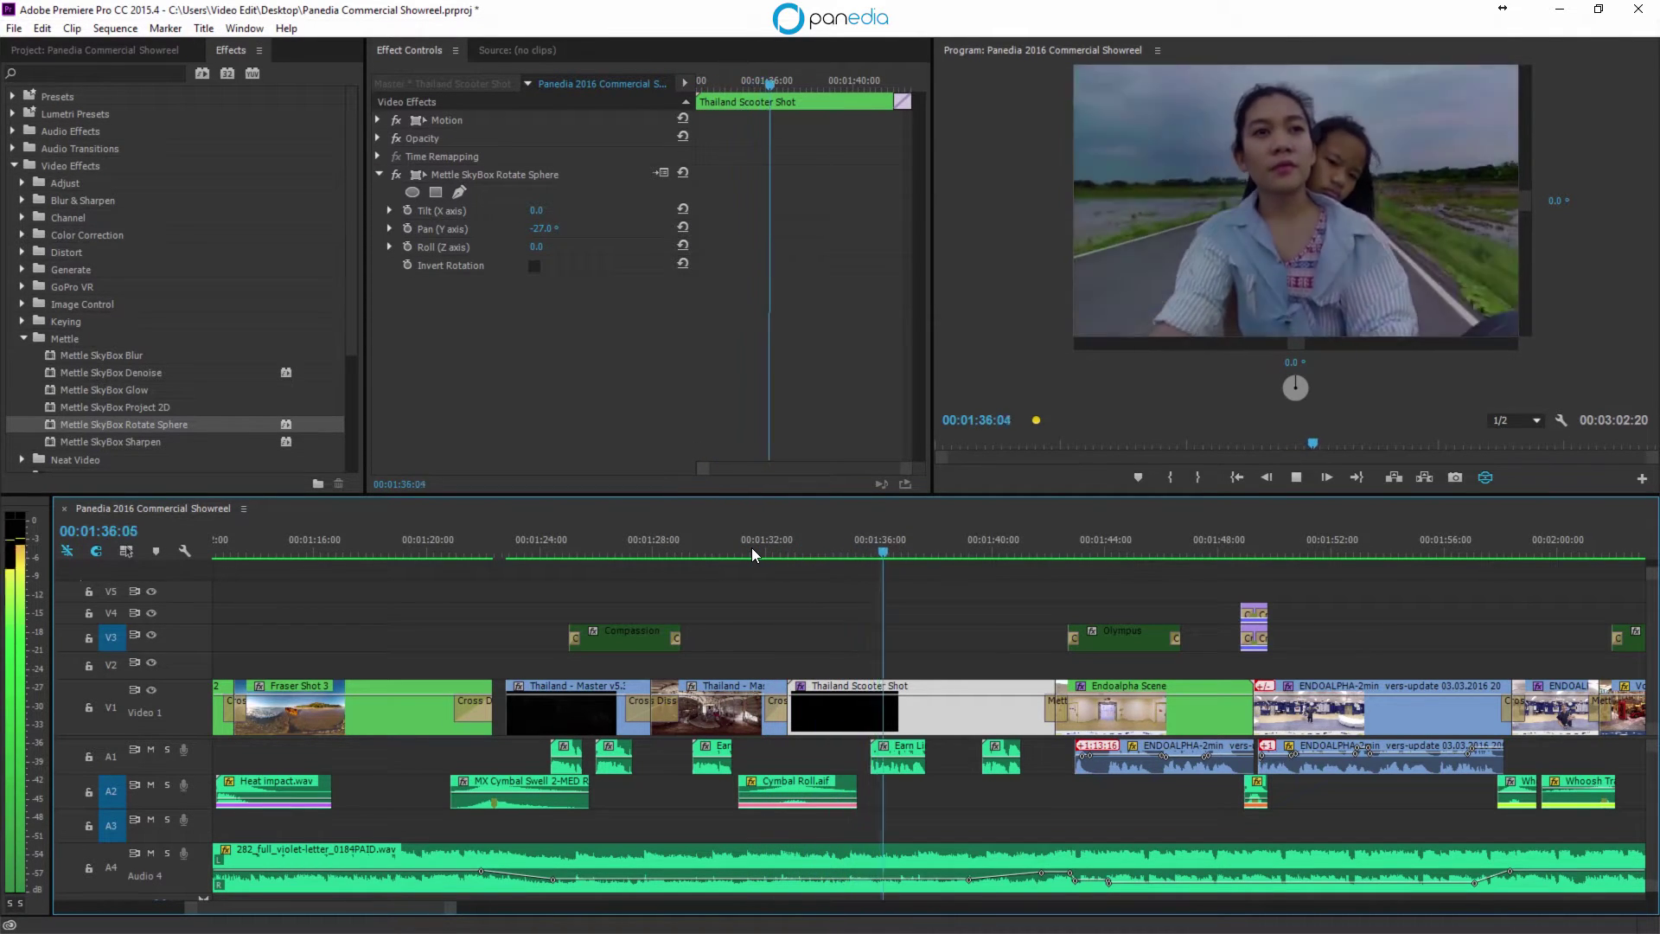
pyautogui.click(725, 547)
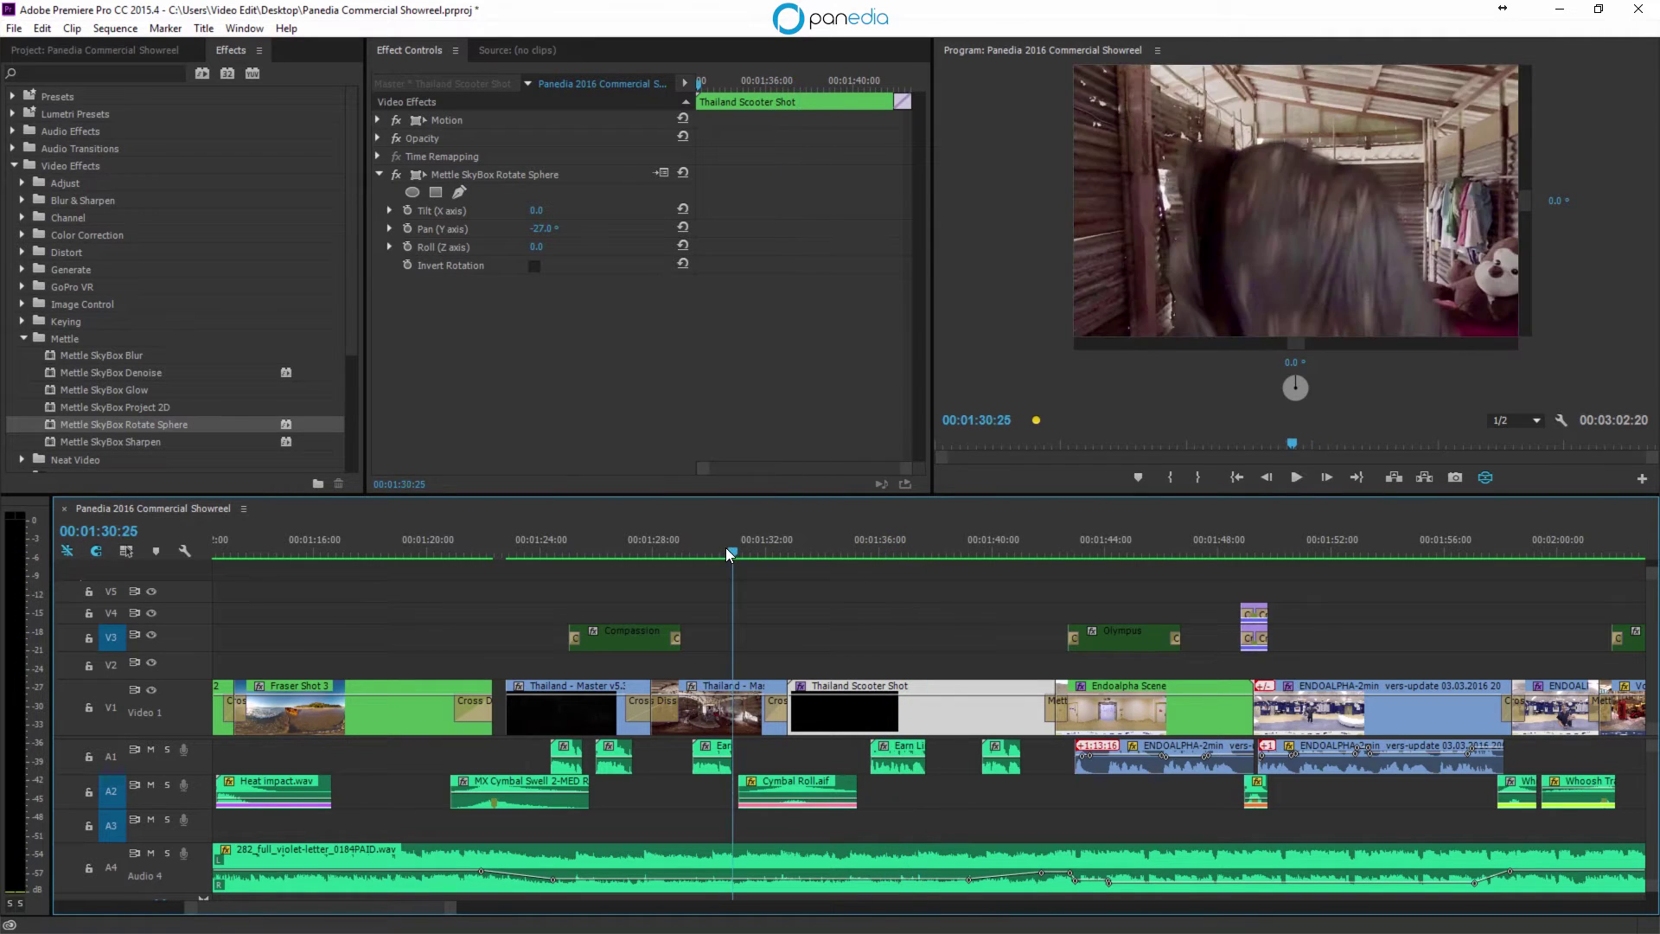
pyautogui.click(714, 547)
pyautogui.press('space')
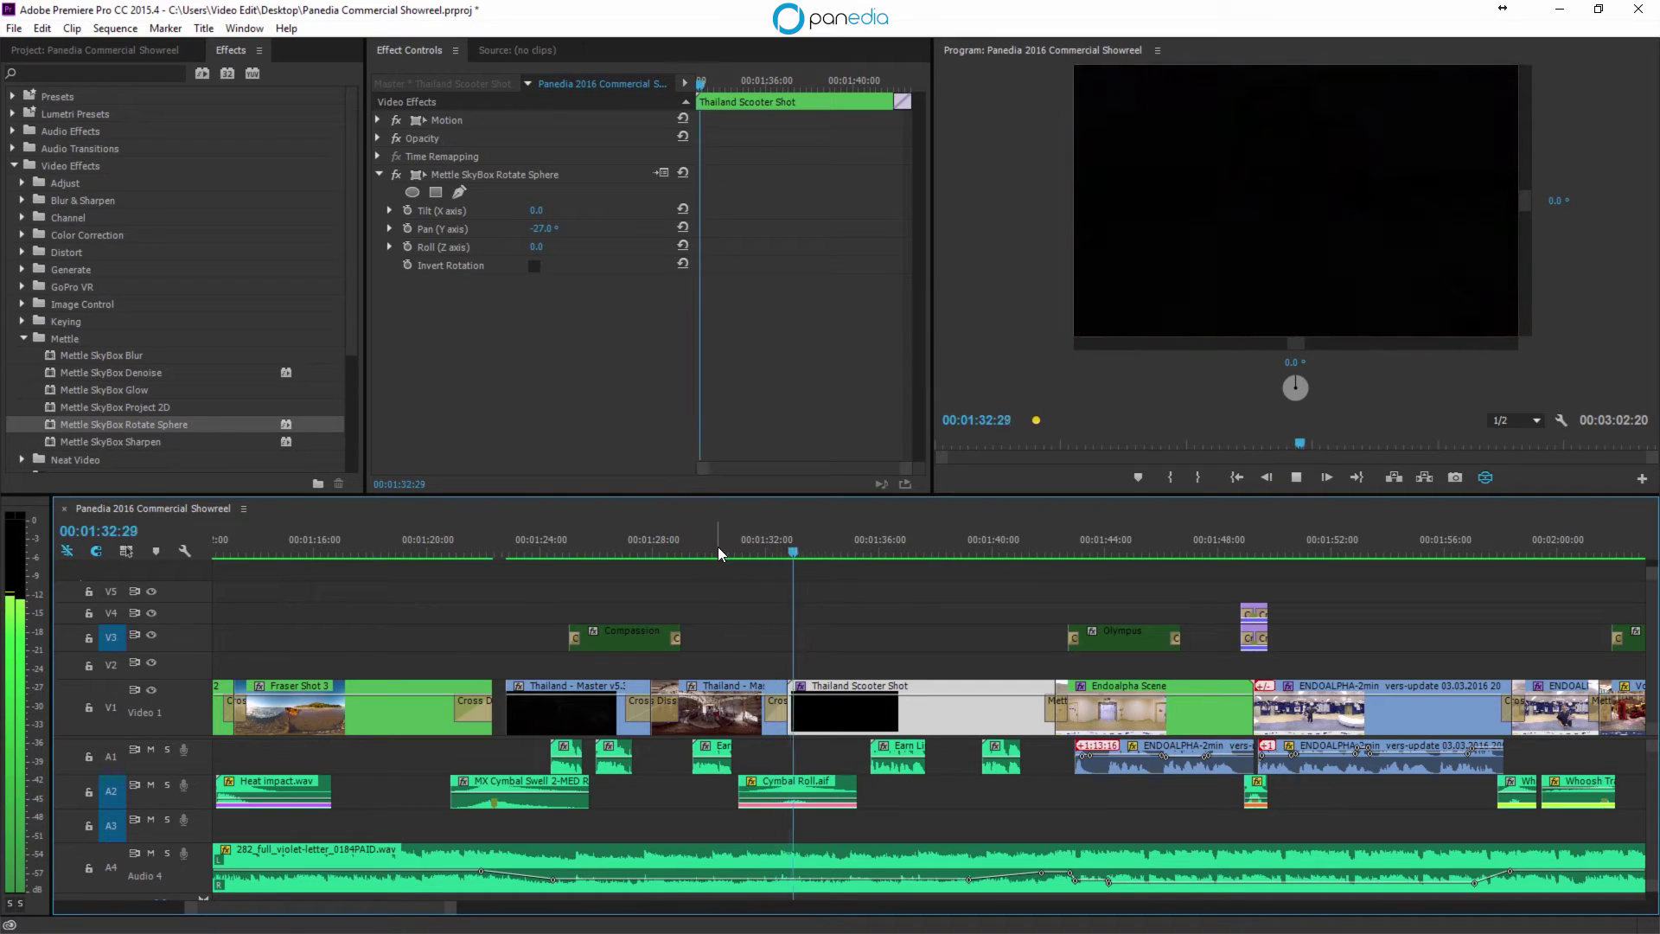
pyautogui.press('space')
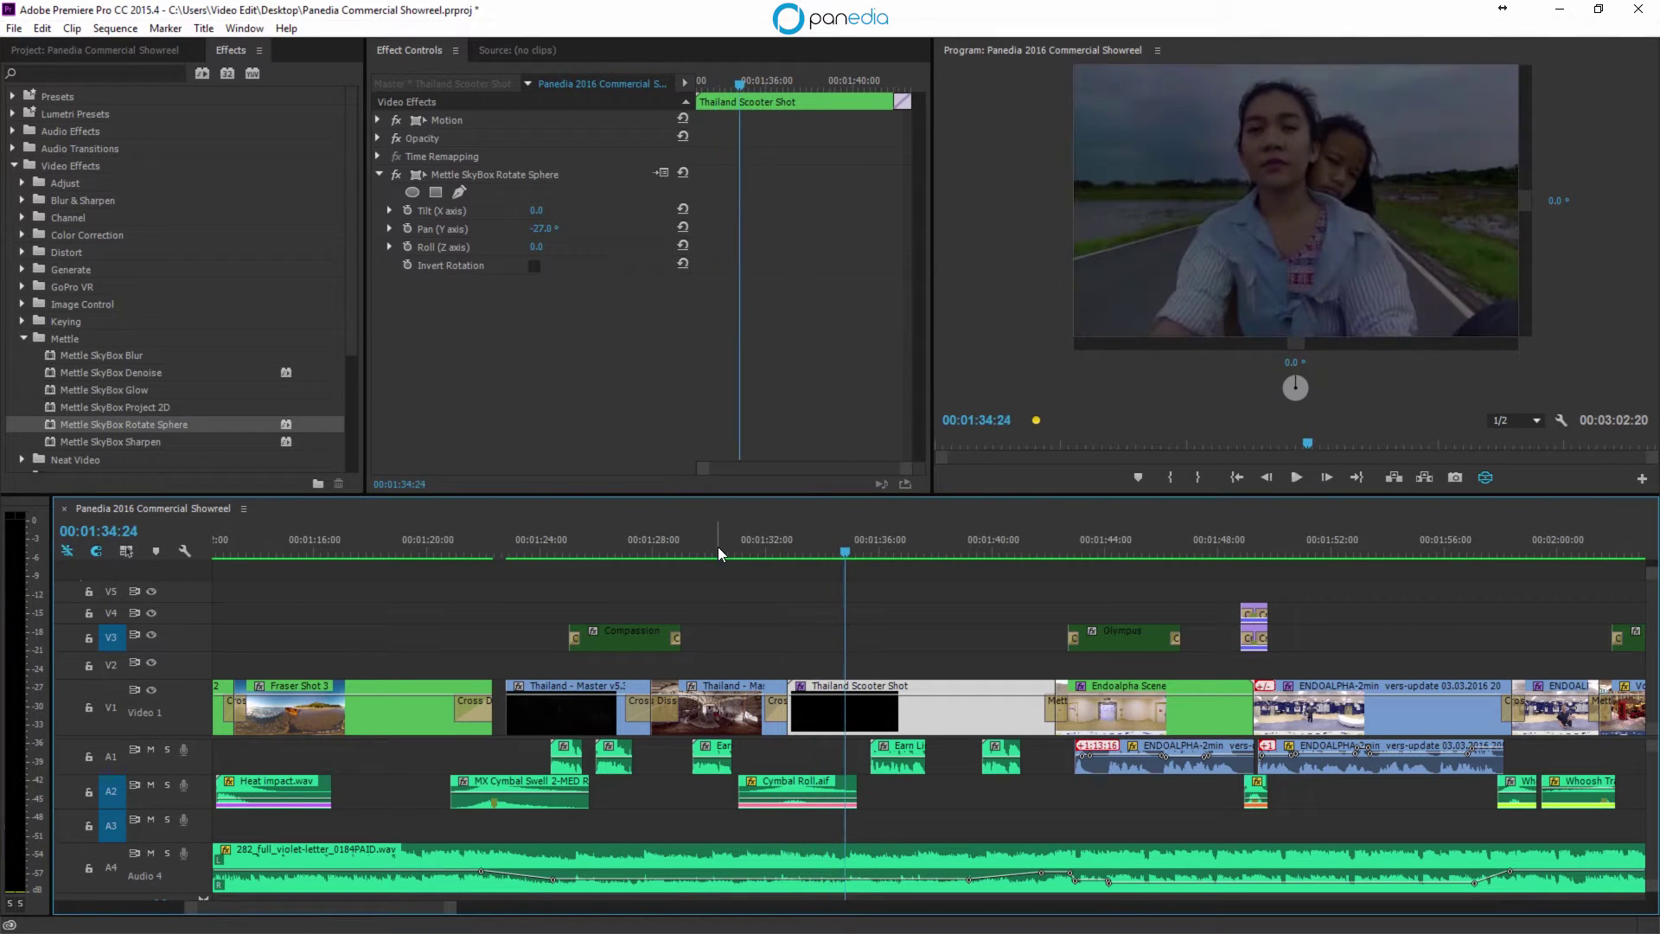
# Step: Rotate the Thailand Scooter Shot to face the road by setting Rotate Sphere's Pan (Y axis) to -214°
pyautogui.click(871, 551)
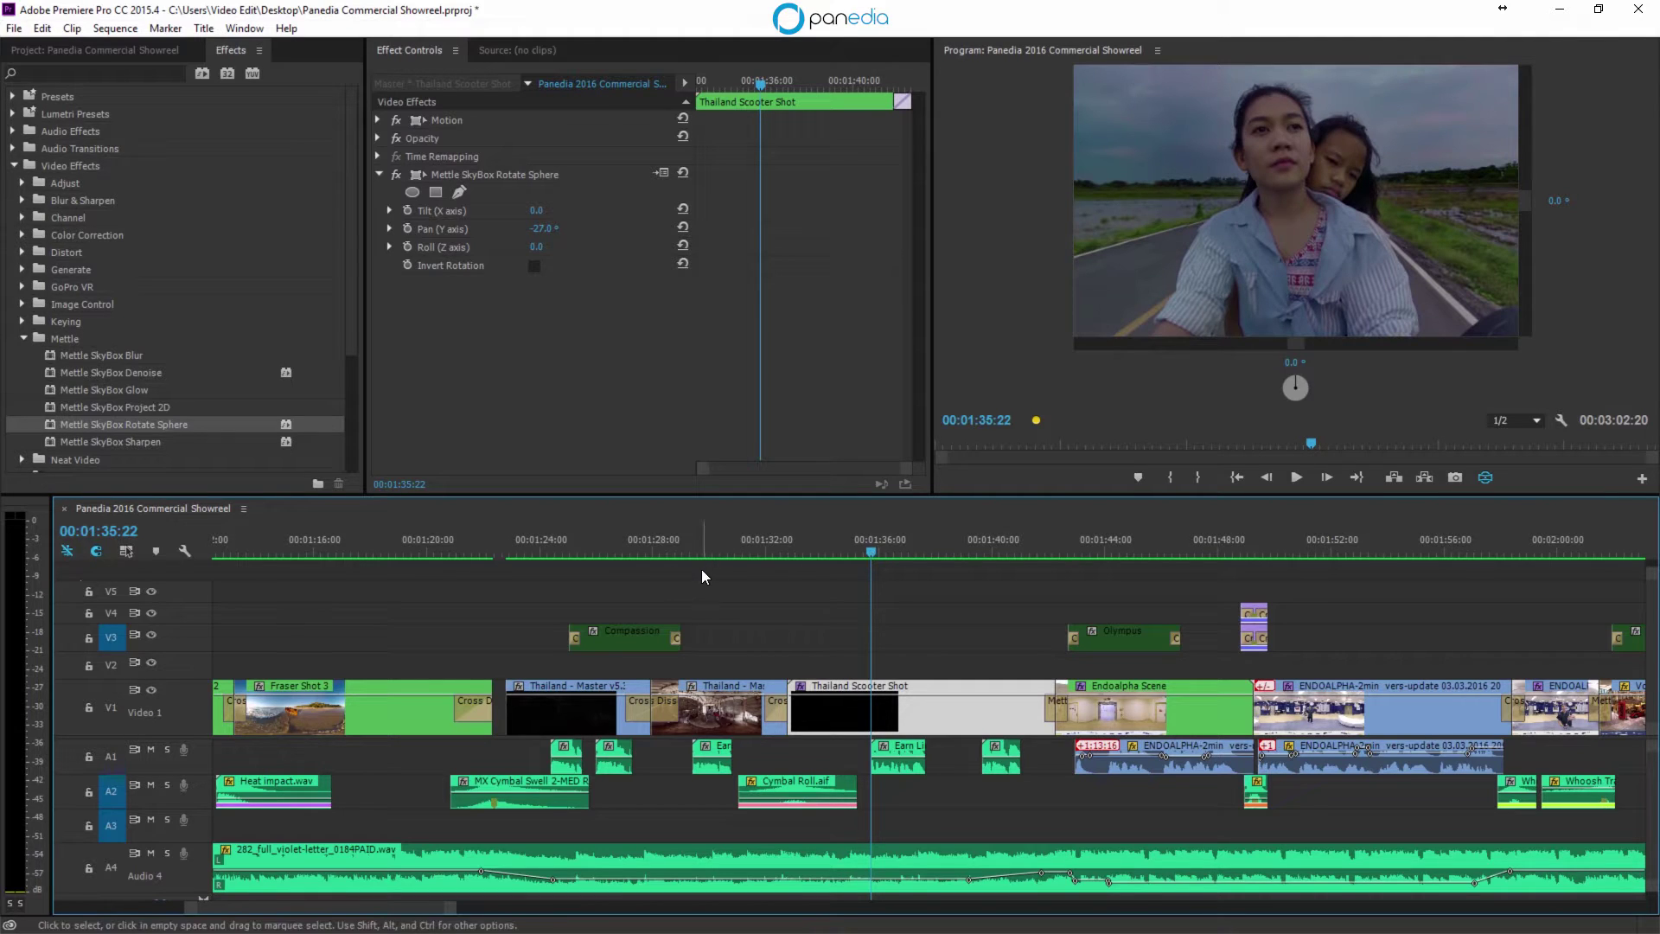
pyautogui.click(548, 229)
pyautogui.moveTo(543, 228); pyautogui.dragTo(397, 229)
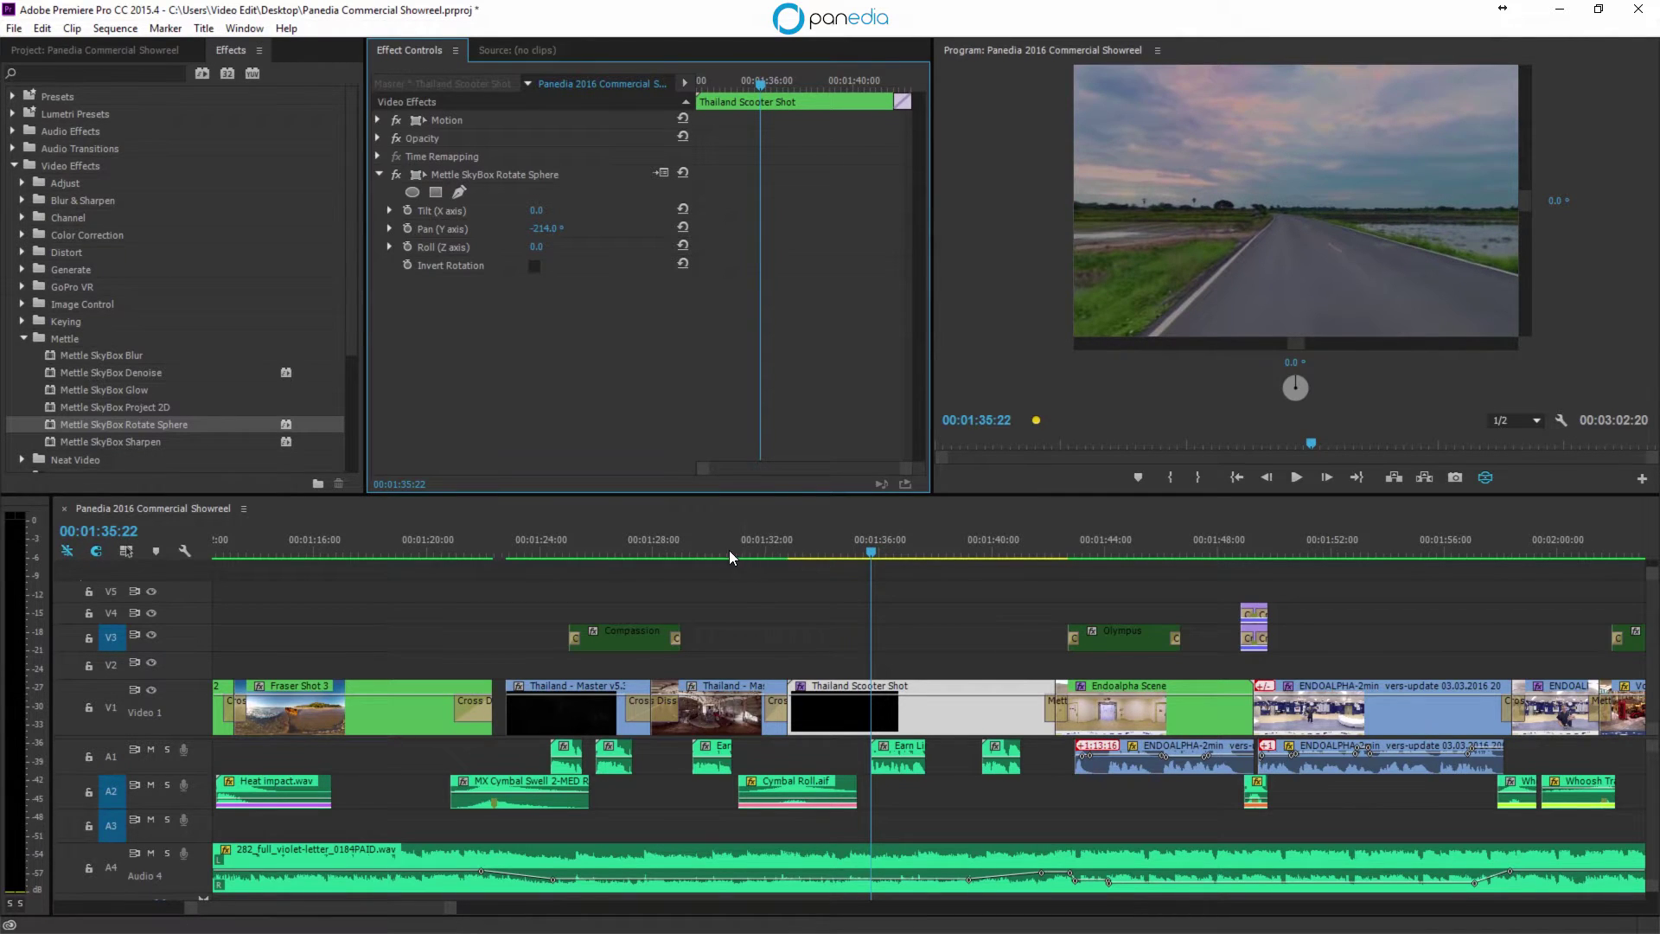
# Step: Play the transition from the Thailand shed clip into the scooter shot with its new rotation to check the opening direction
pyautogui.click(707, 547)
pyautogui.press('space')
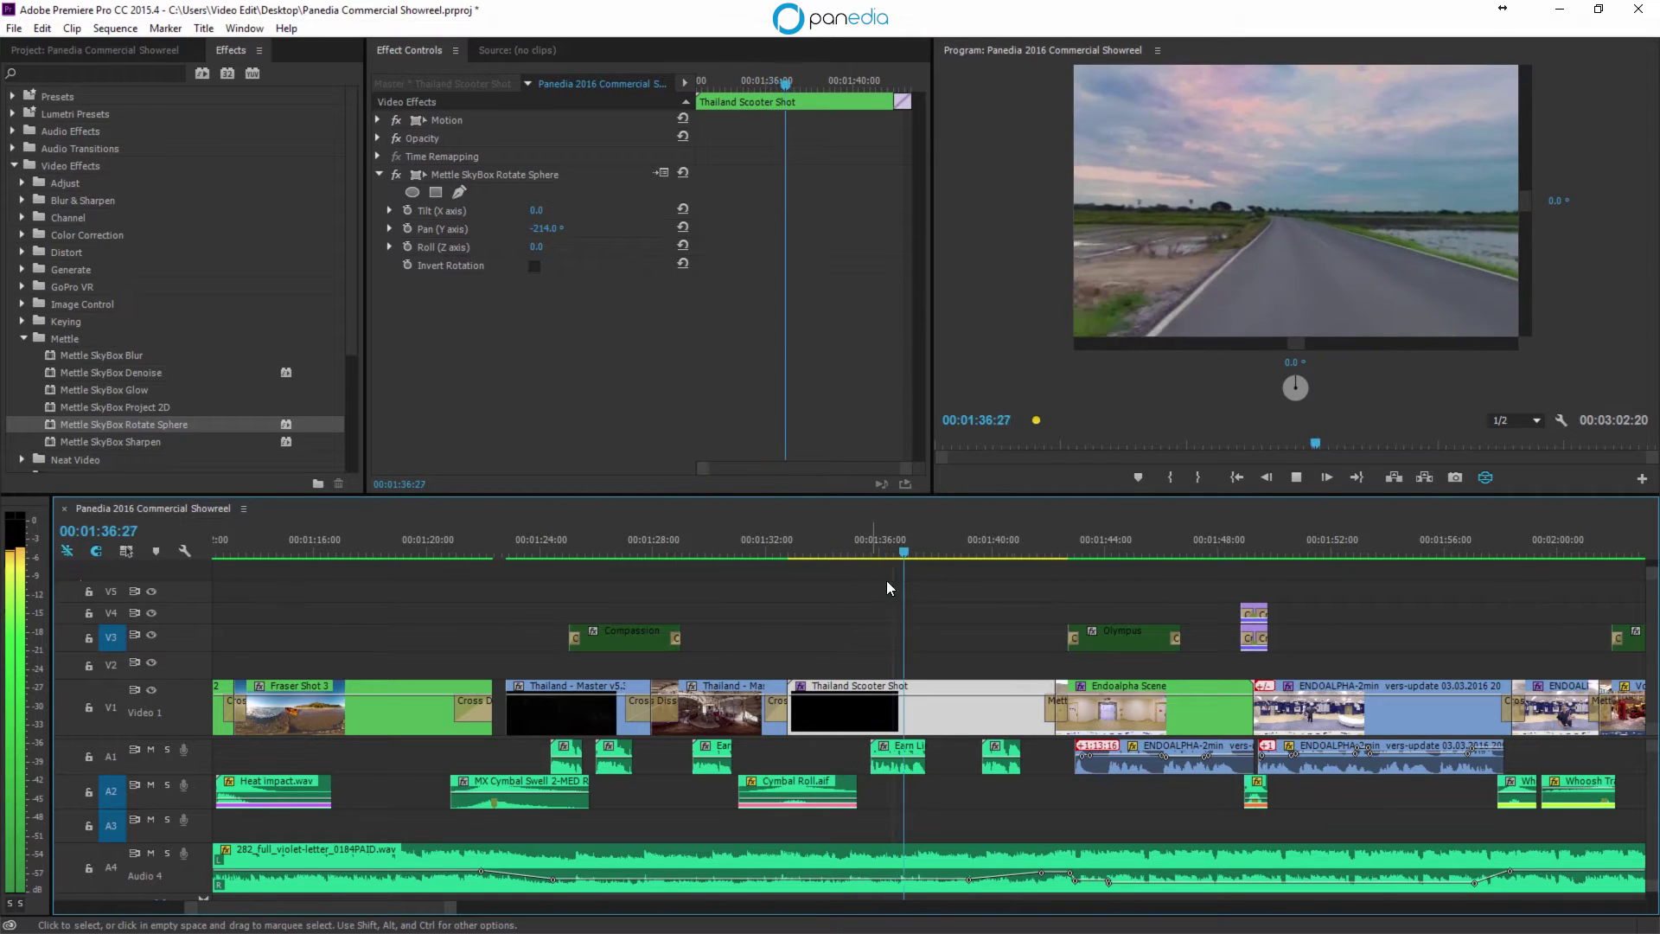
pyautogui.press('space')
pyautogui.click(706, 545)
pyautogui.press('space')
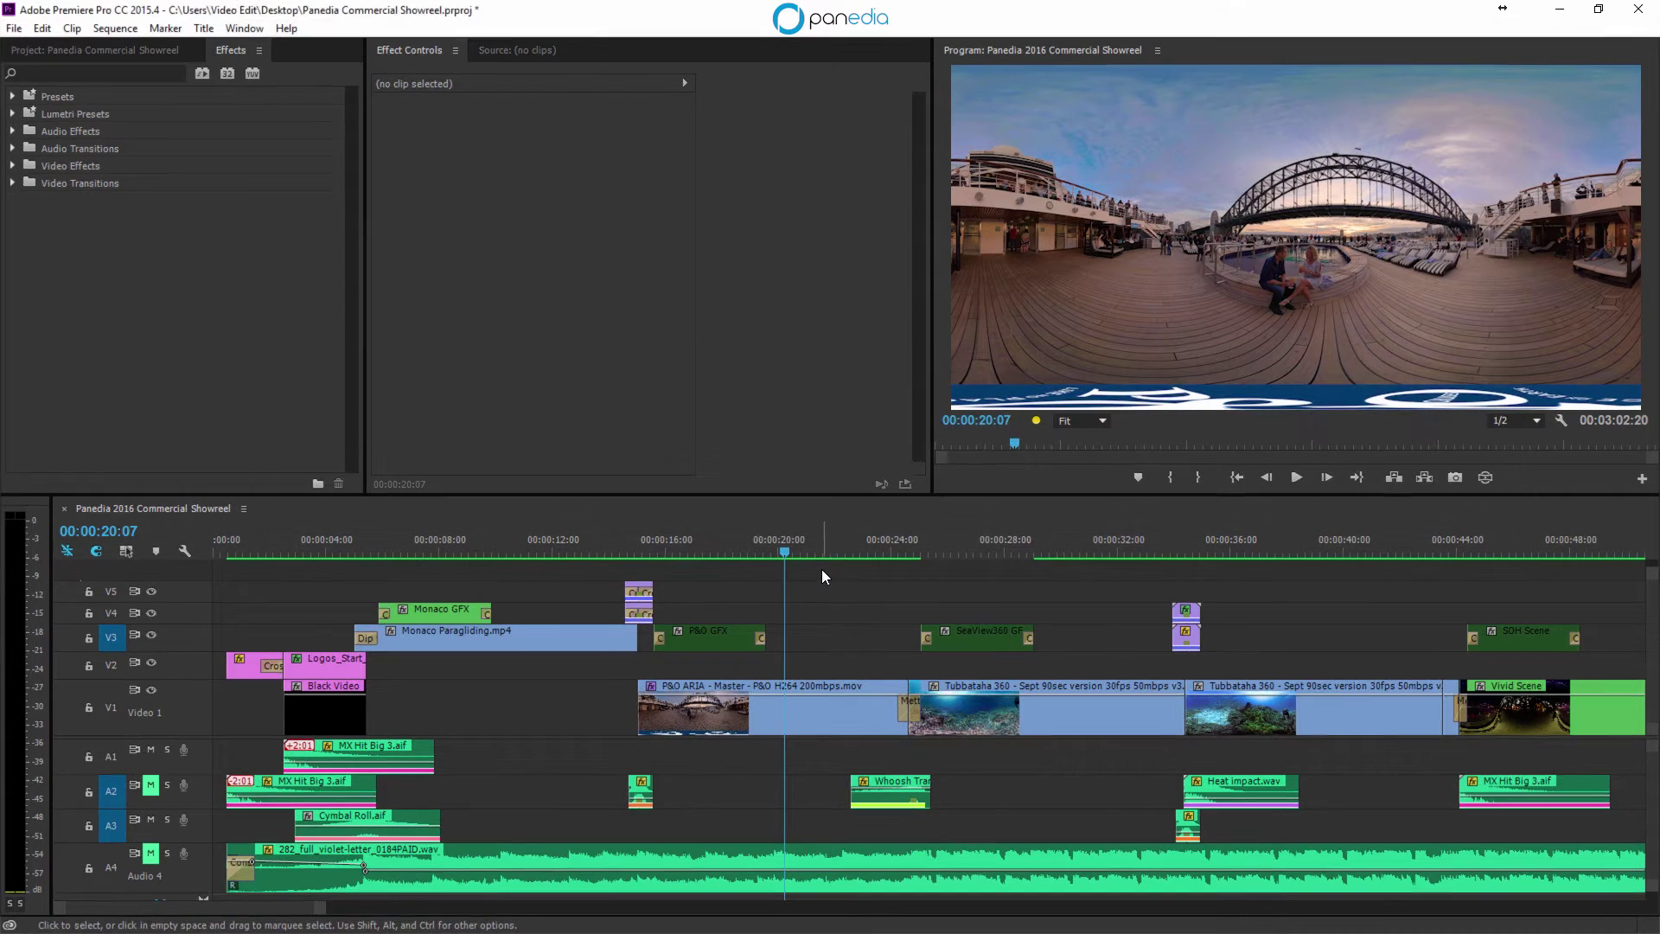
# Step: Play the transition from the P&O ARIA clip to the first Tubbataha 360 clip repeatedly as a flat panorama
pyautogui.click(822, 570)
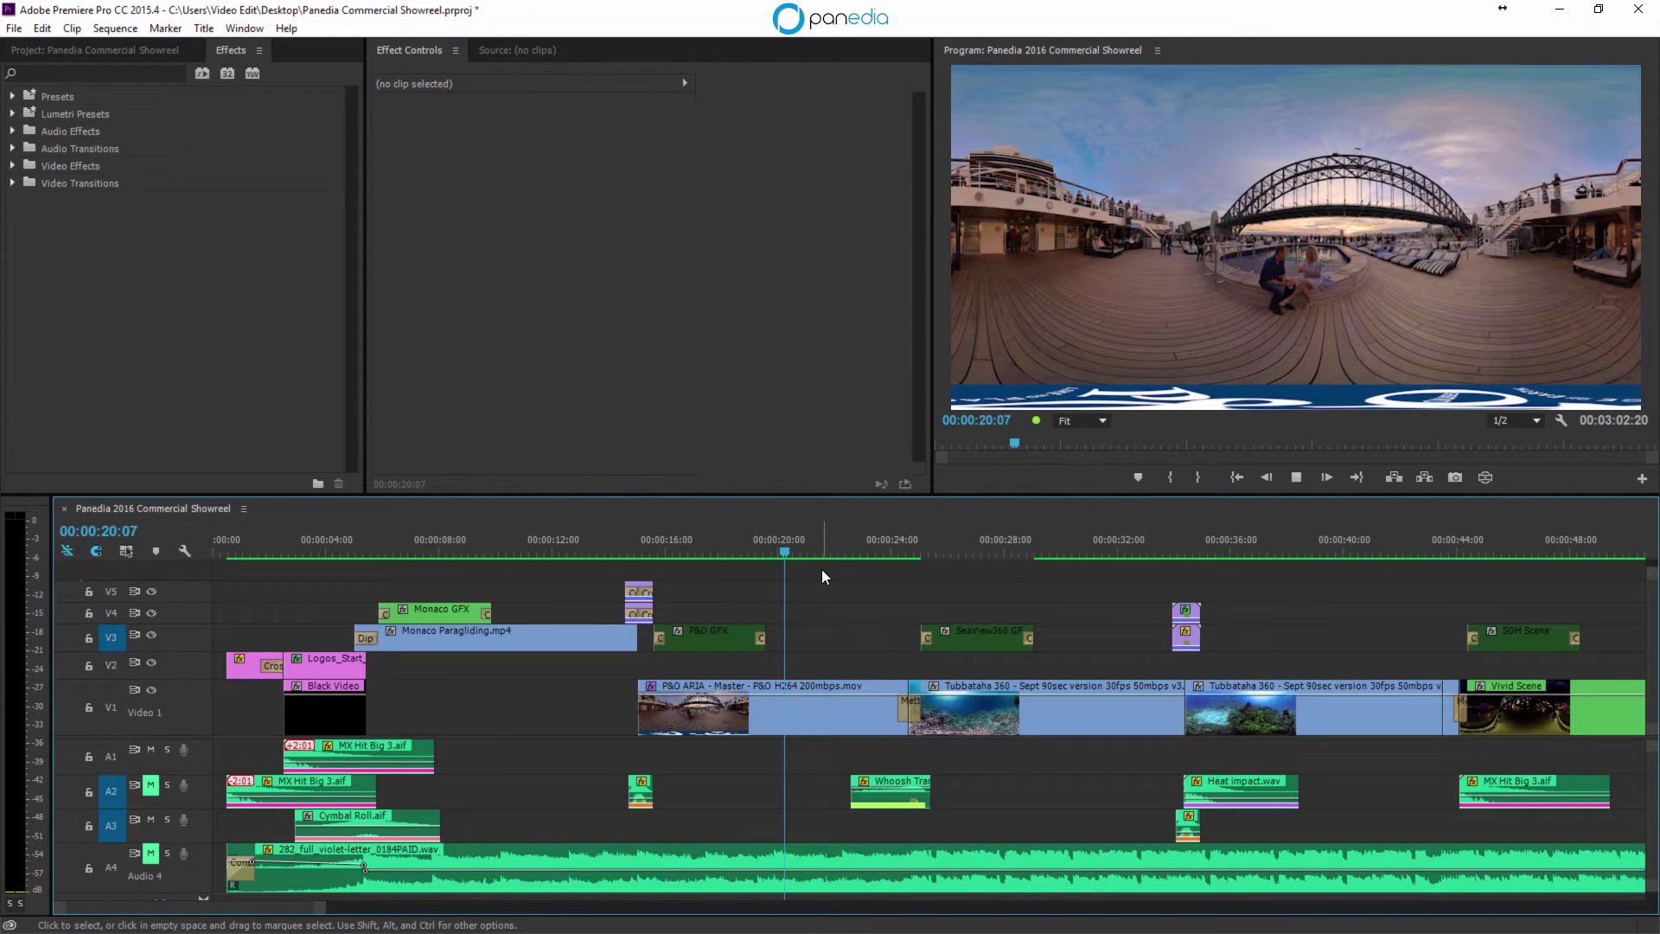
pyautogui.press('space')
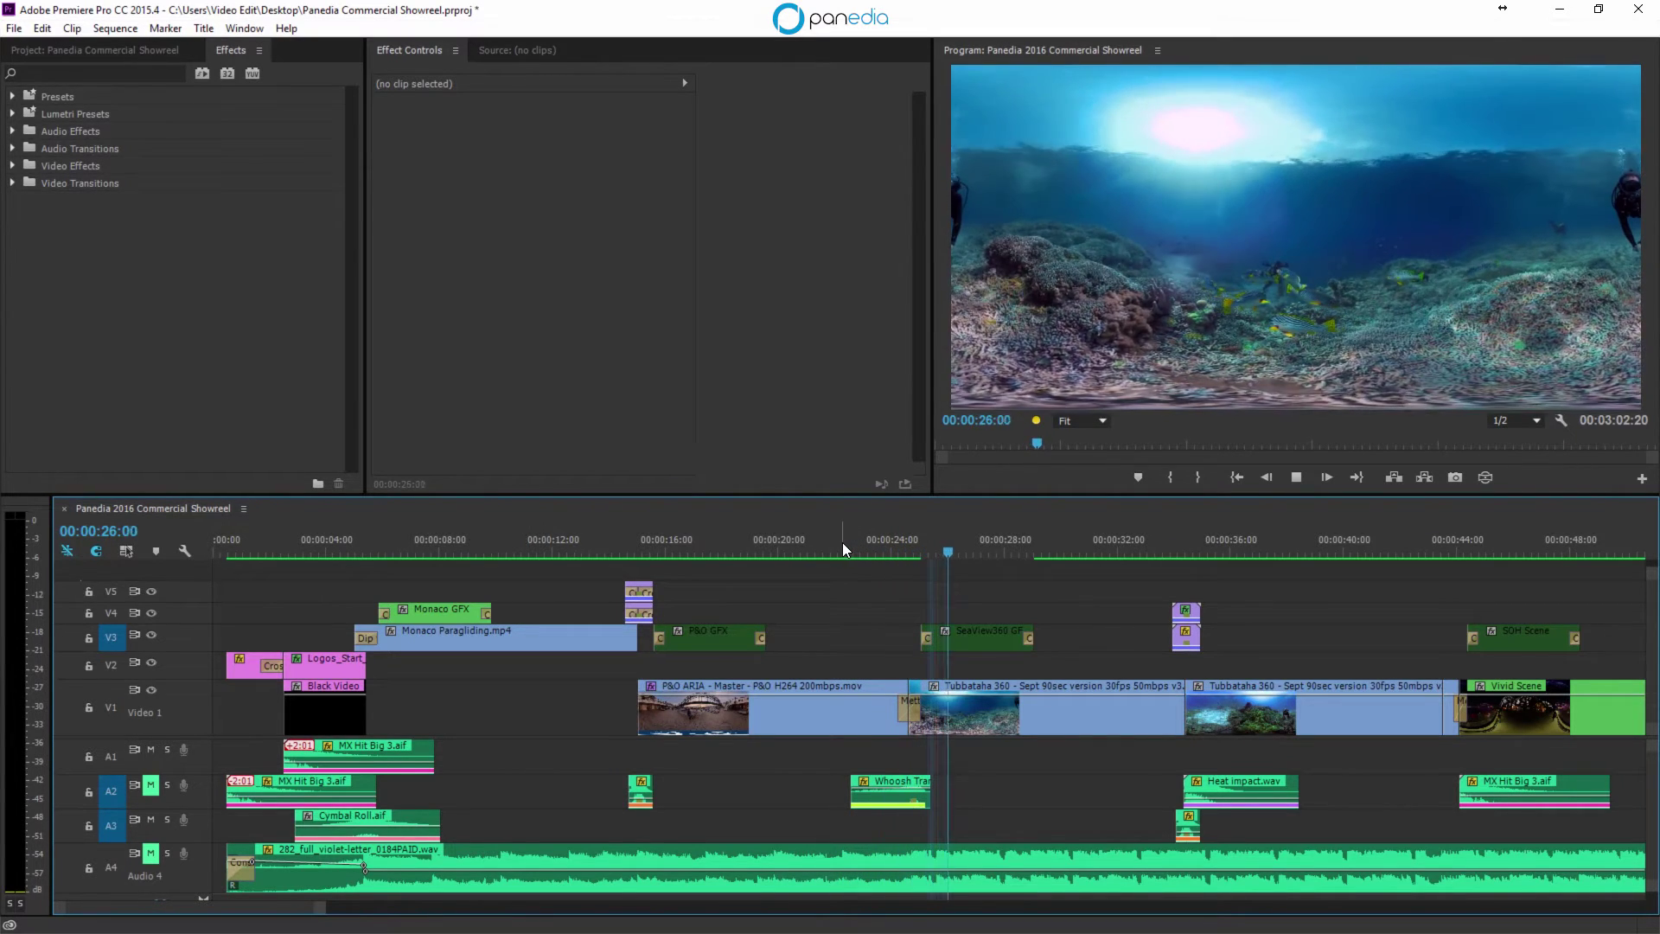
pyautogui.click(842, 543)
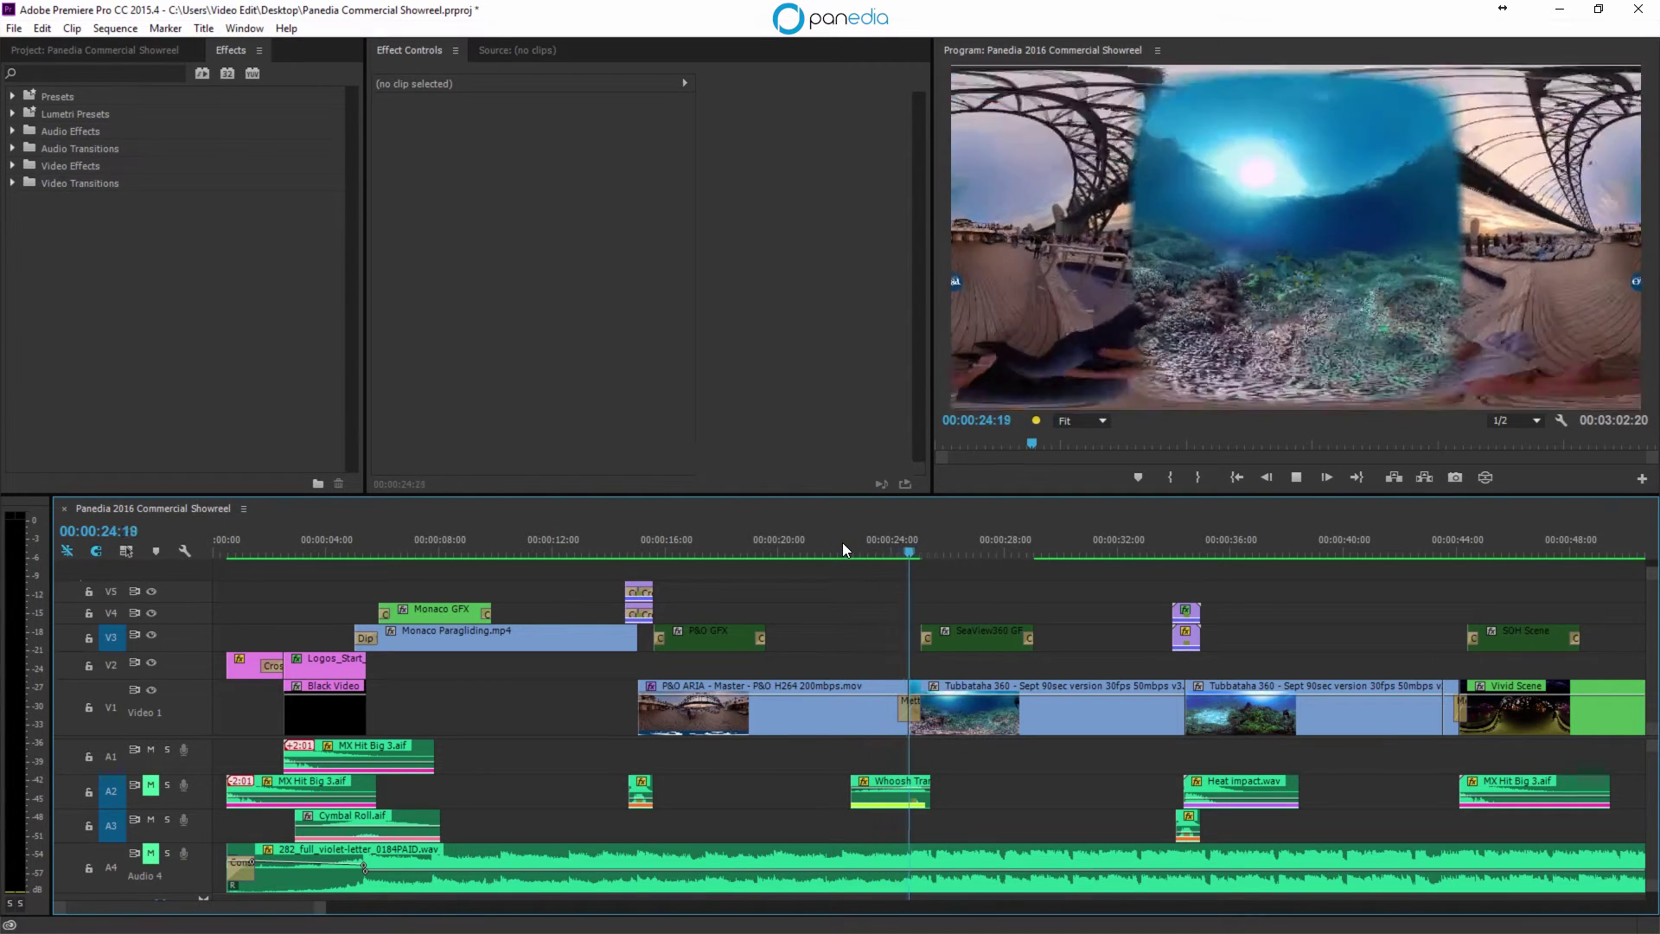
pyautogui.click(842, 543)
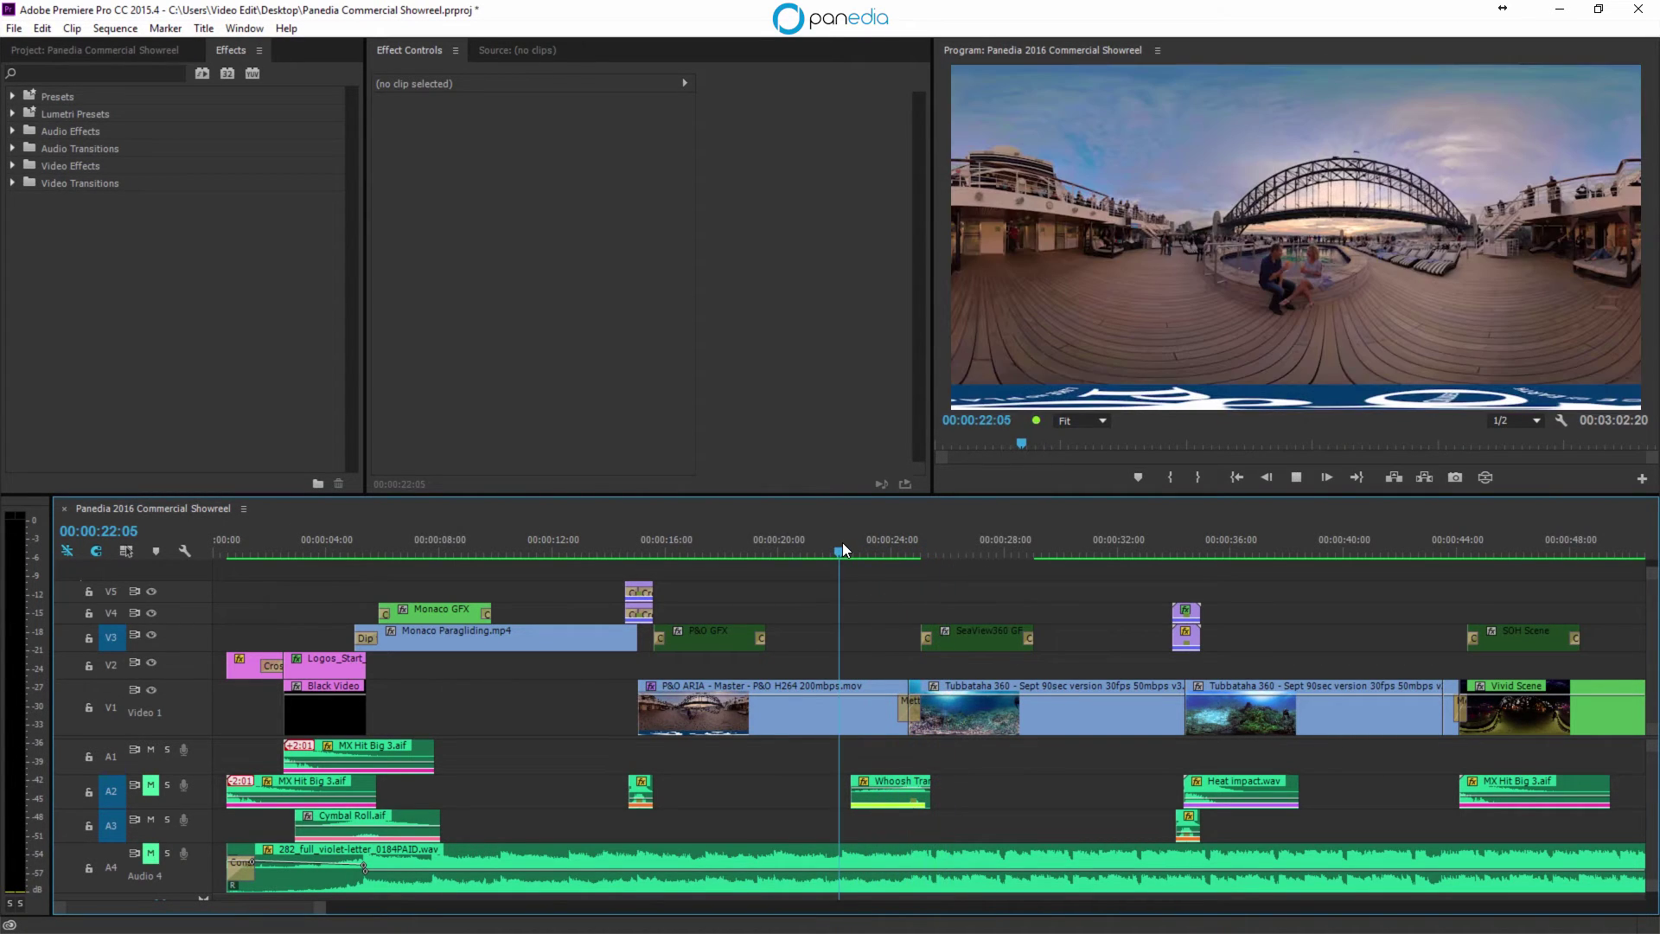
pyautogui.press('space')
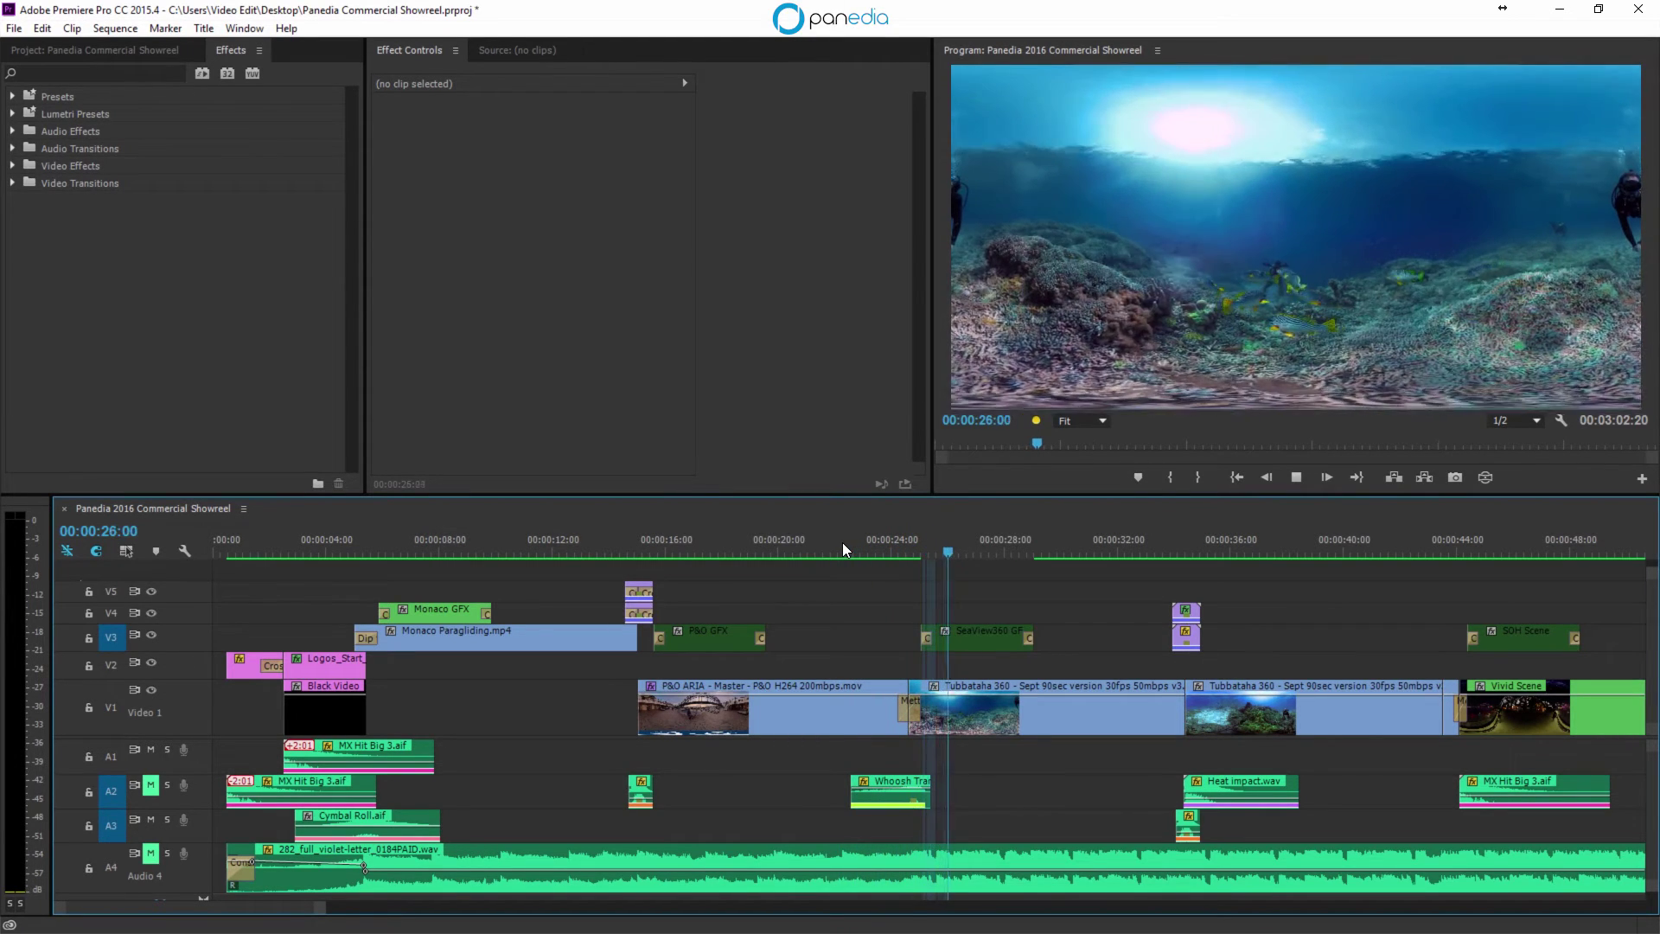
pyautogui.click(842, 542)
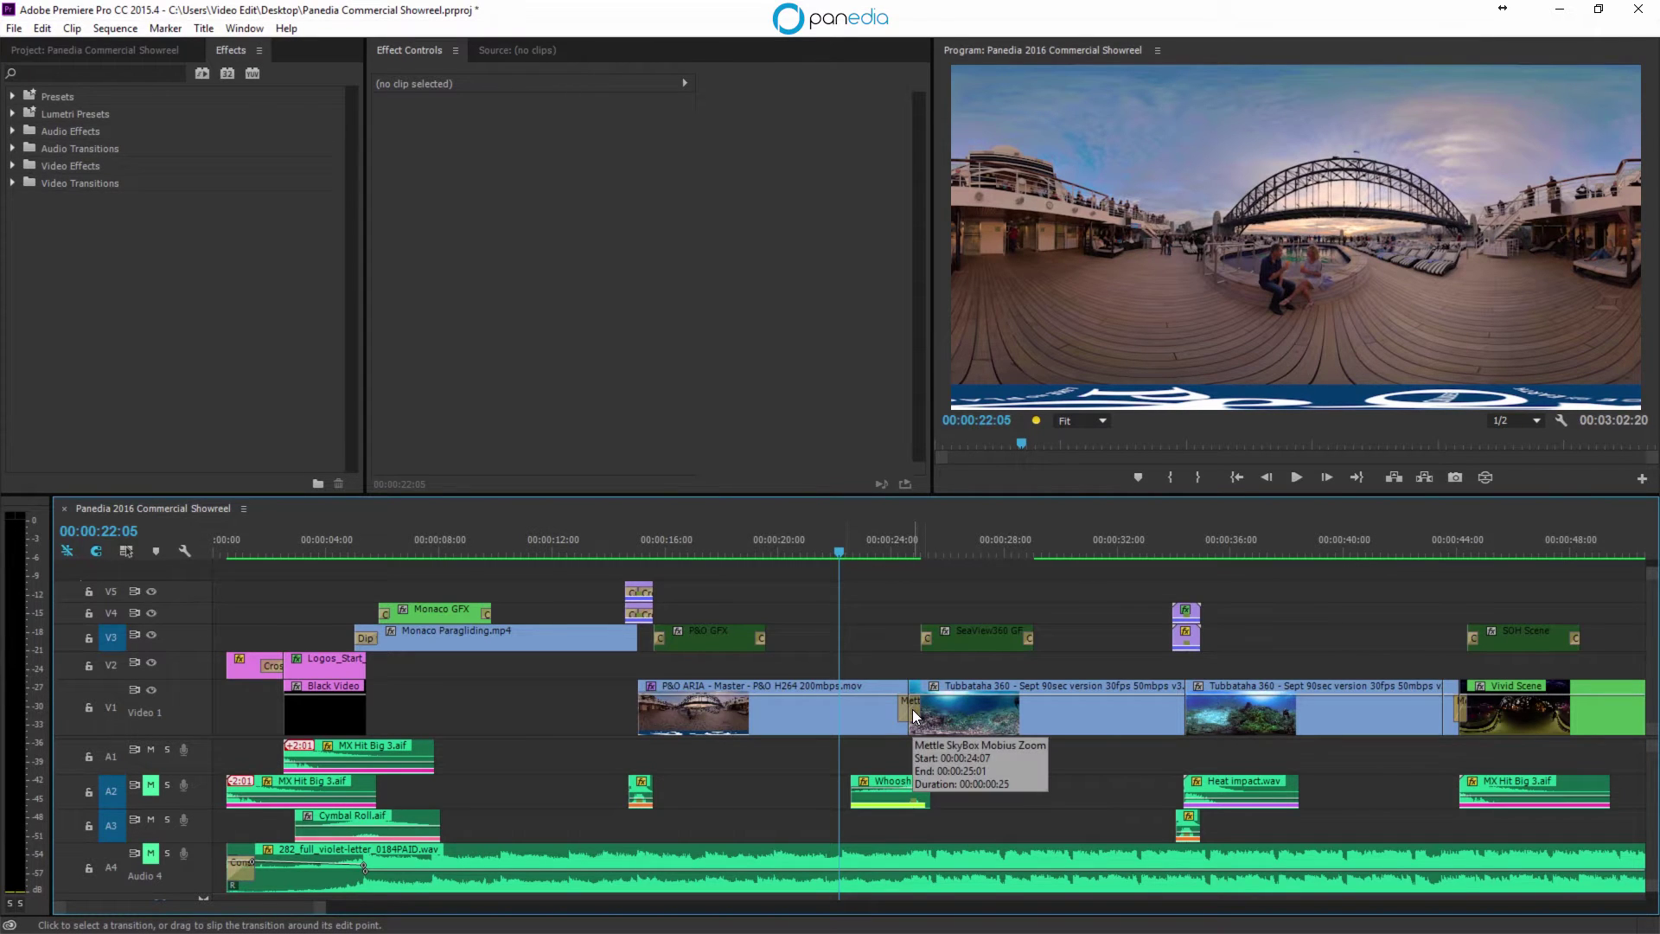
# Step: Replace the Mettle SkyBox Mobius Zoom between the P&O ARIA and Tubbataha 360 clips with the standard Cross Zoom transition
pyautogui.click(911, 708)
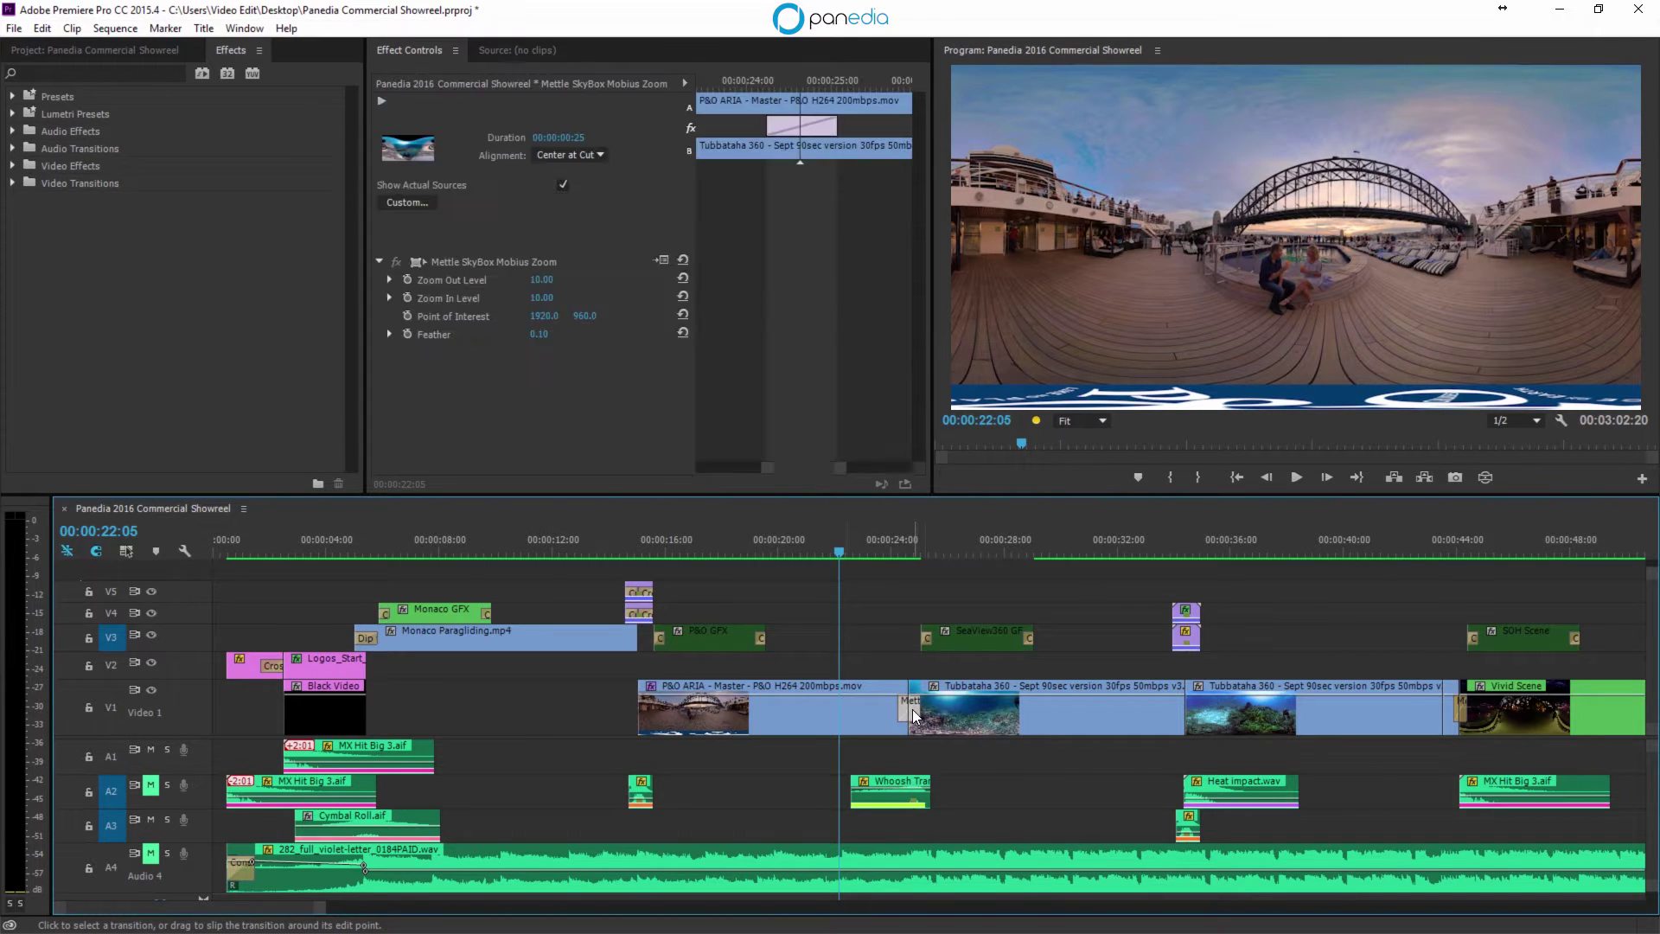
pyautogui.press('Delete')
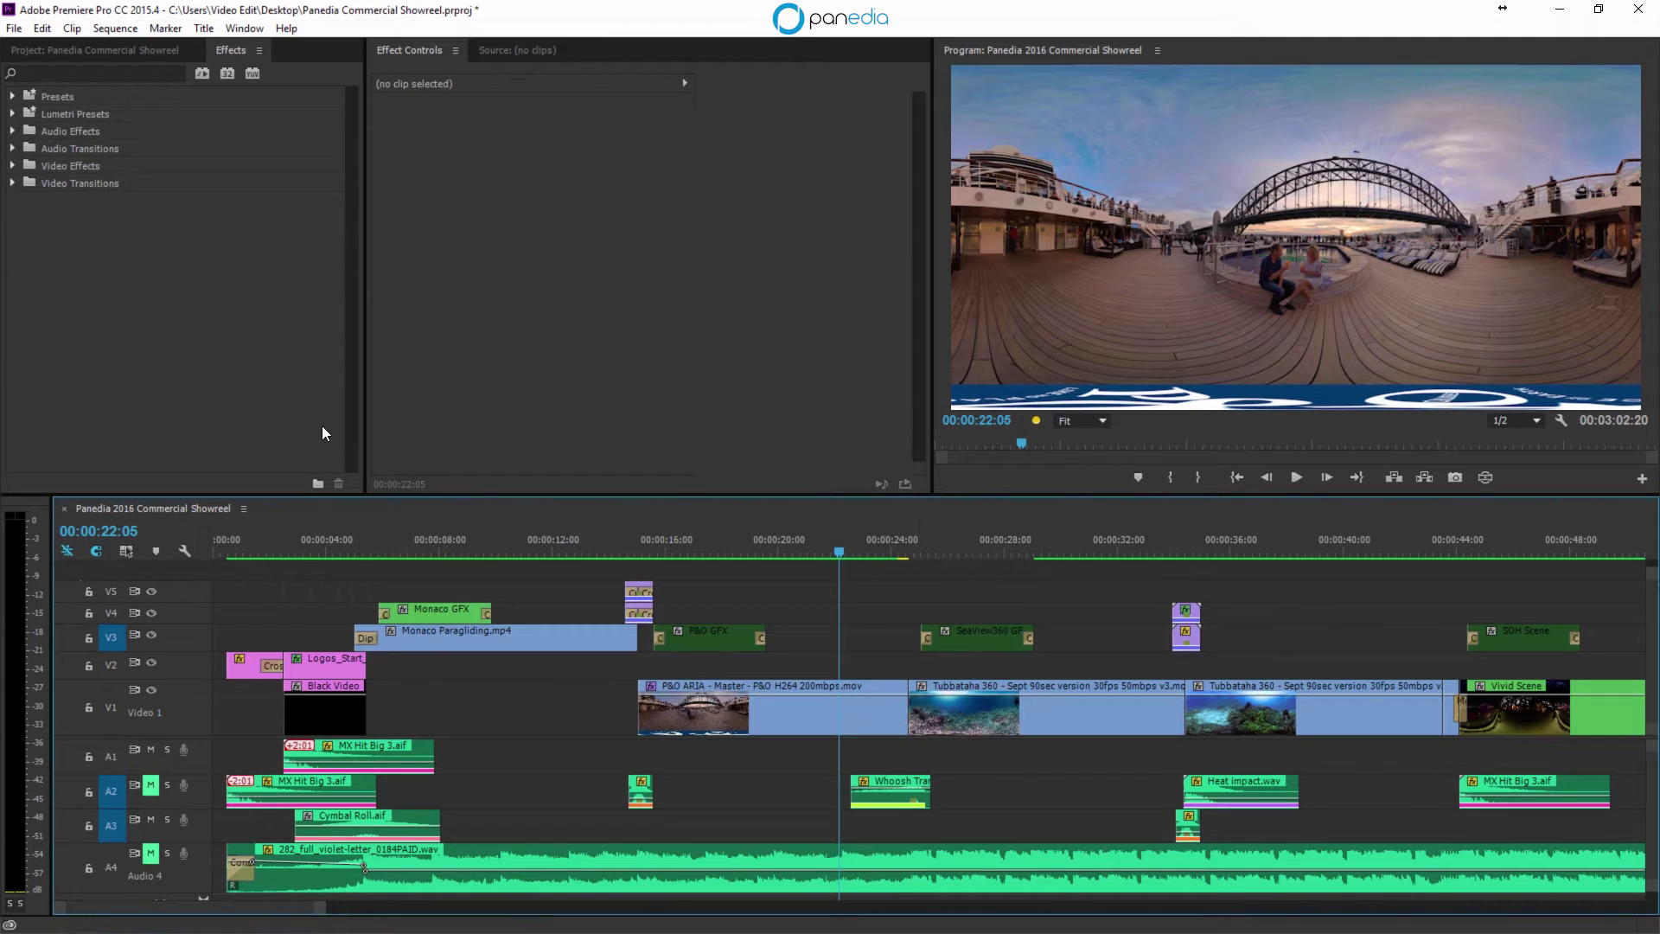
pyautogui.click(14, 183)
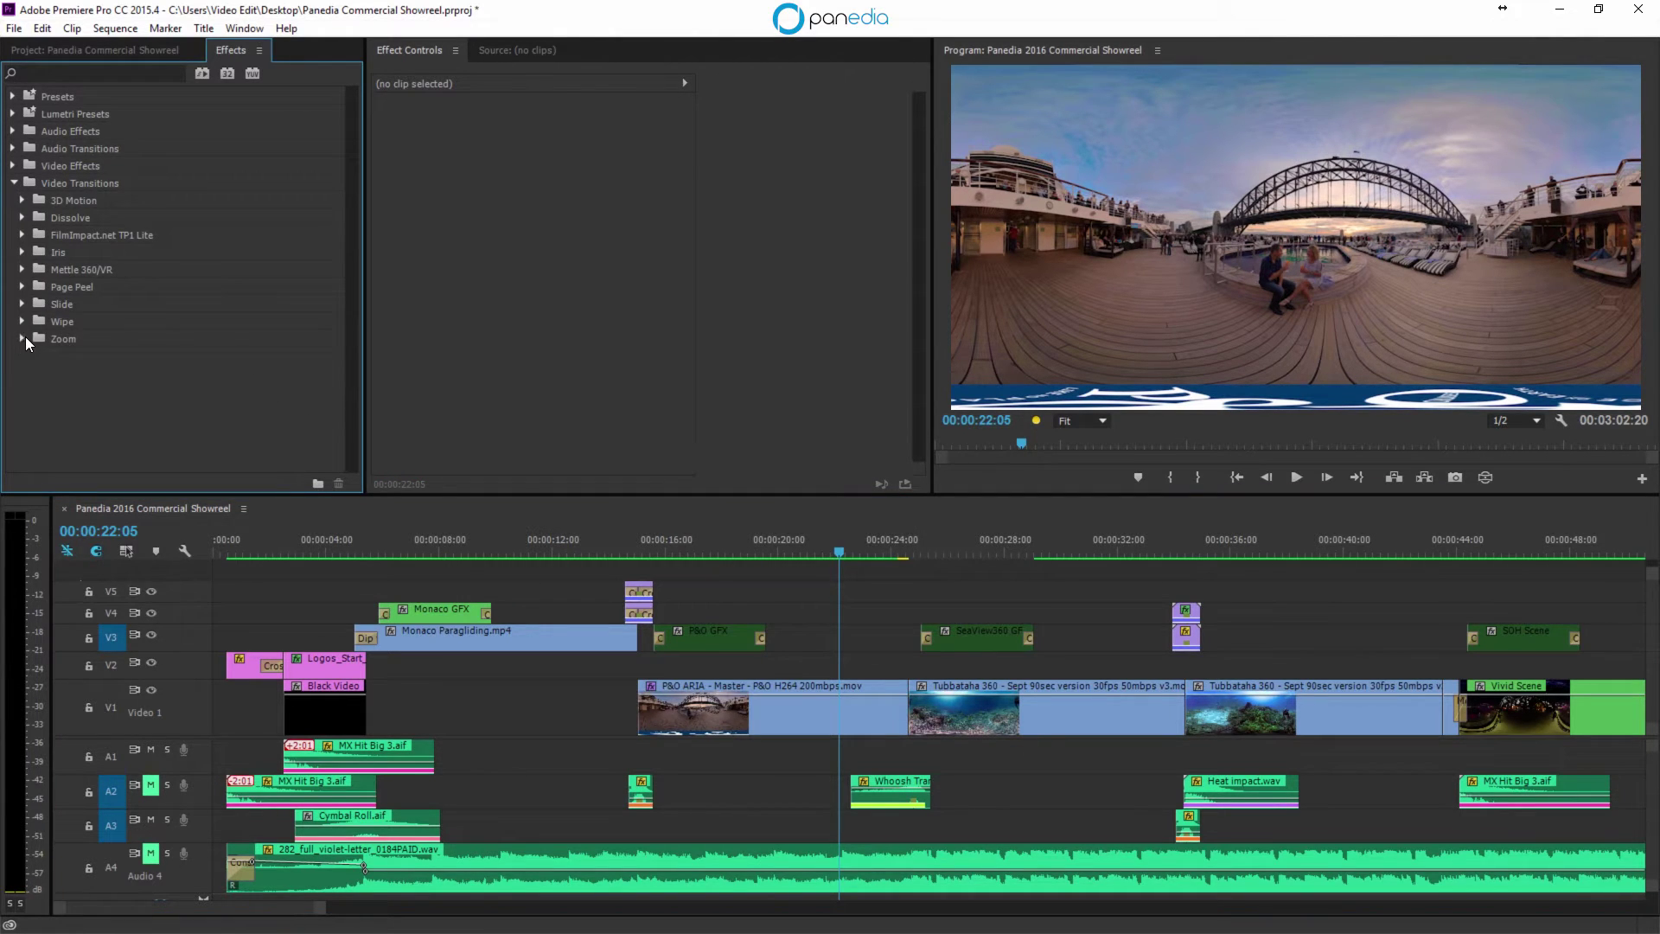
pyautogui.moveTo(47, 349); pyautogui.dragTo(912, 719)
# Step: Play the Cross Zoom between the P&O ARIA and Tubbataha 360 clips as a flat panorama
pyautogui.press('space')
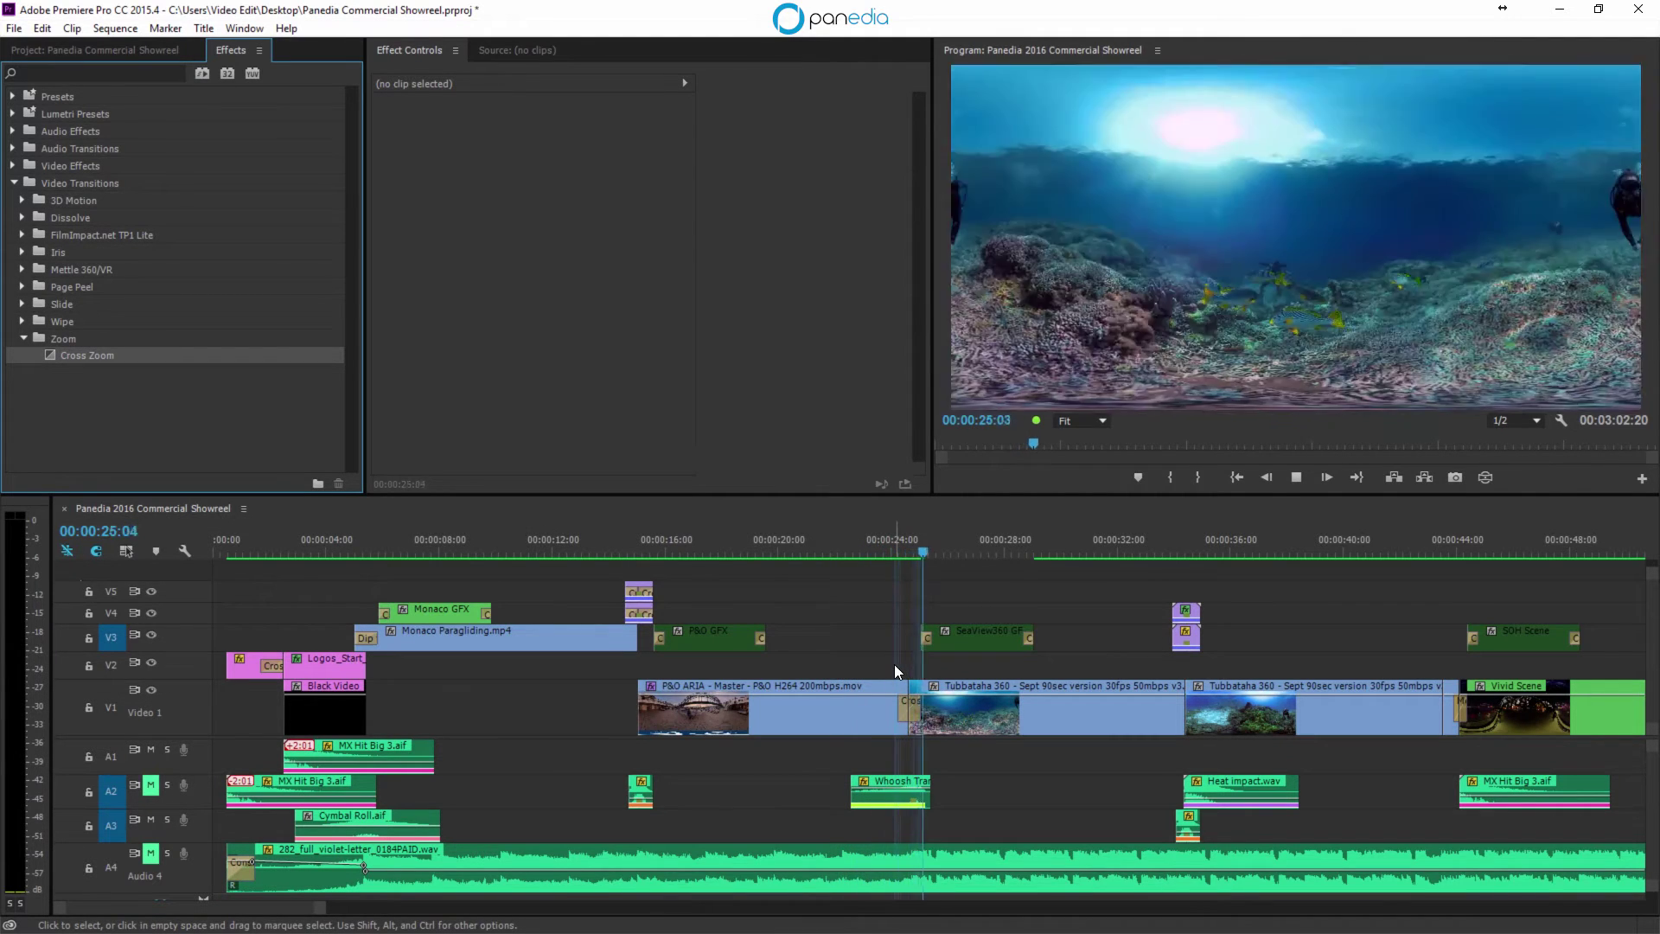
pyautogui.click(874, 544)
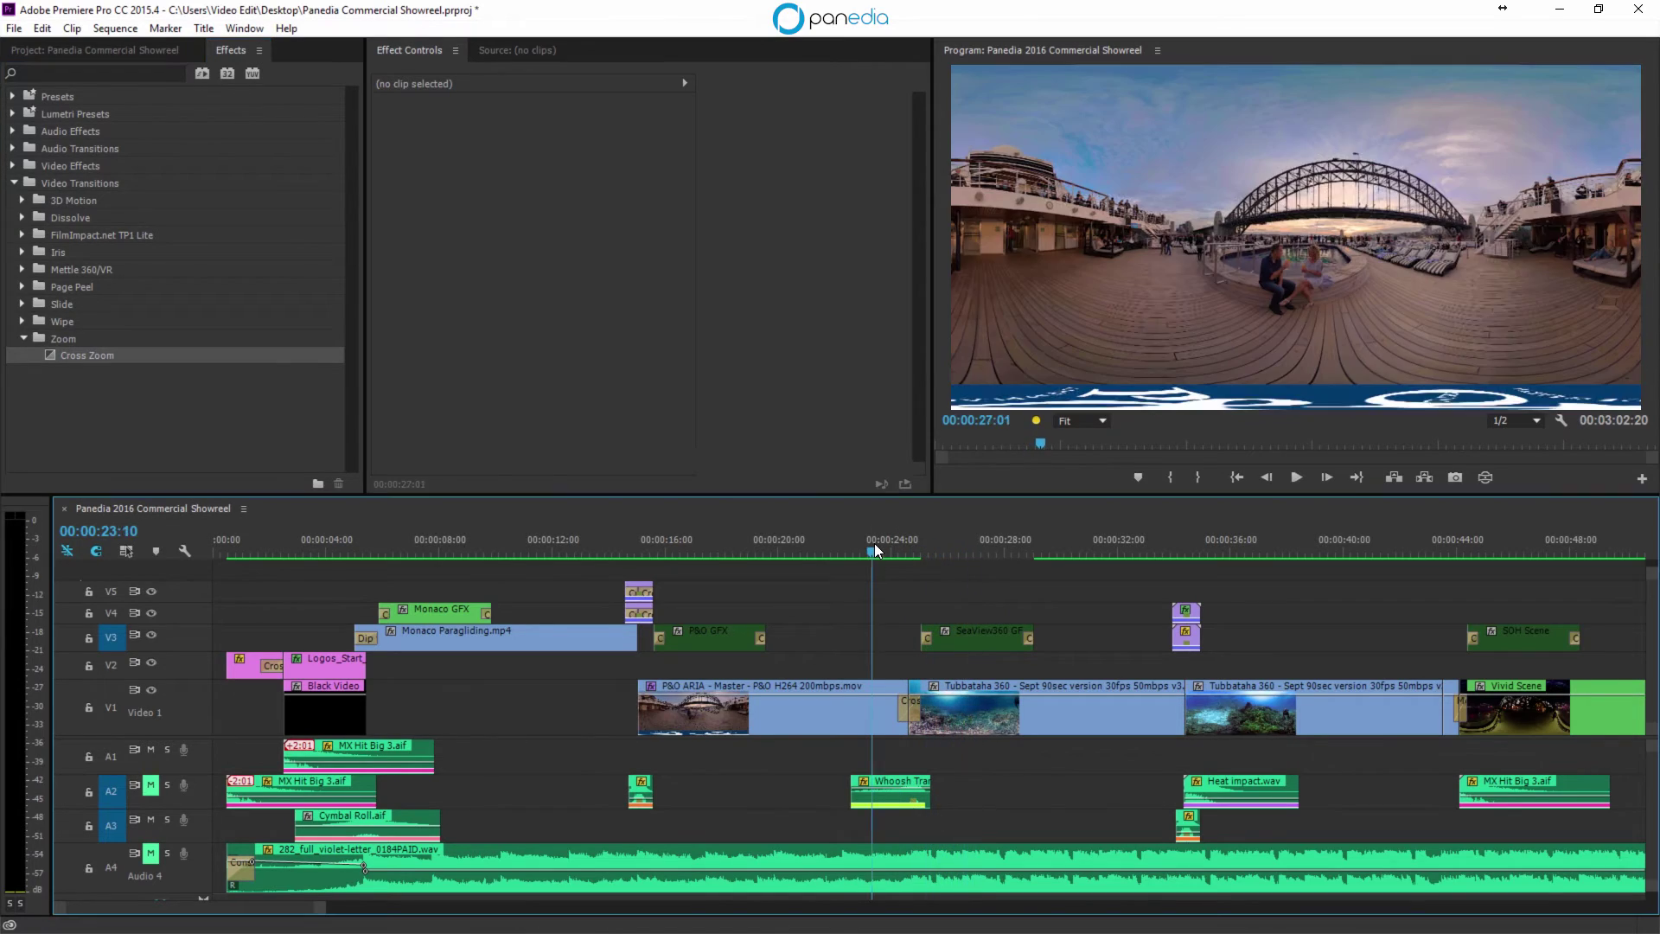
pyautogui.press('space')
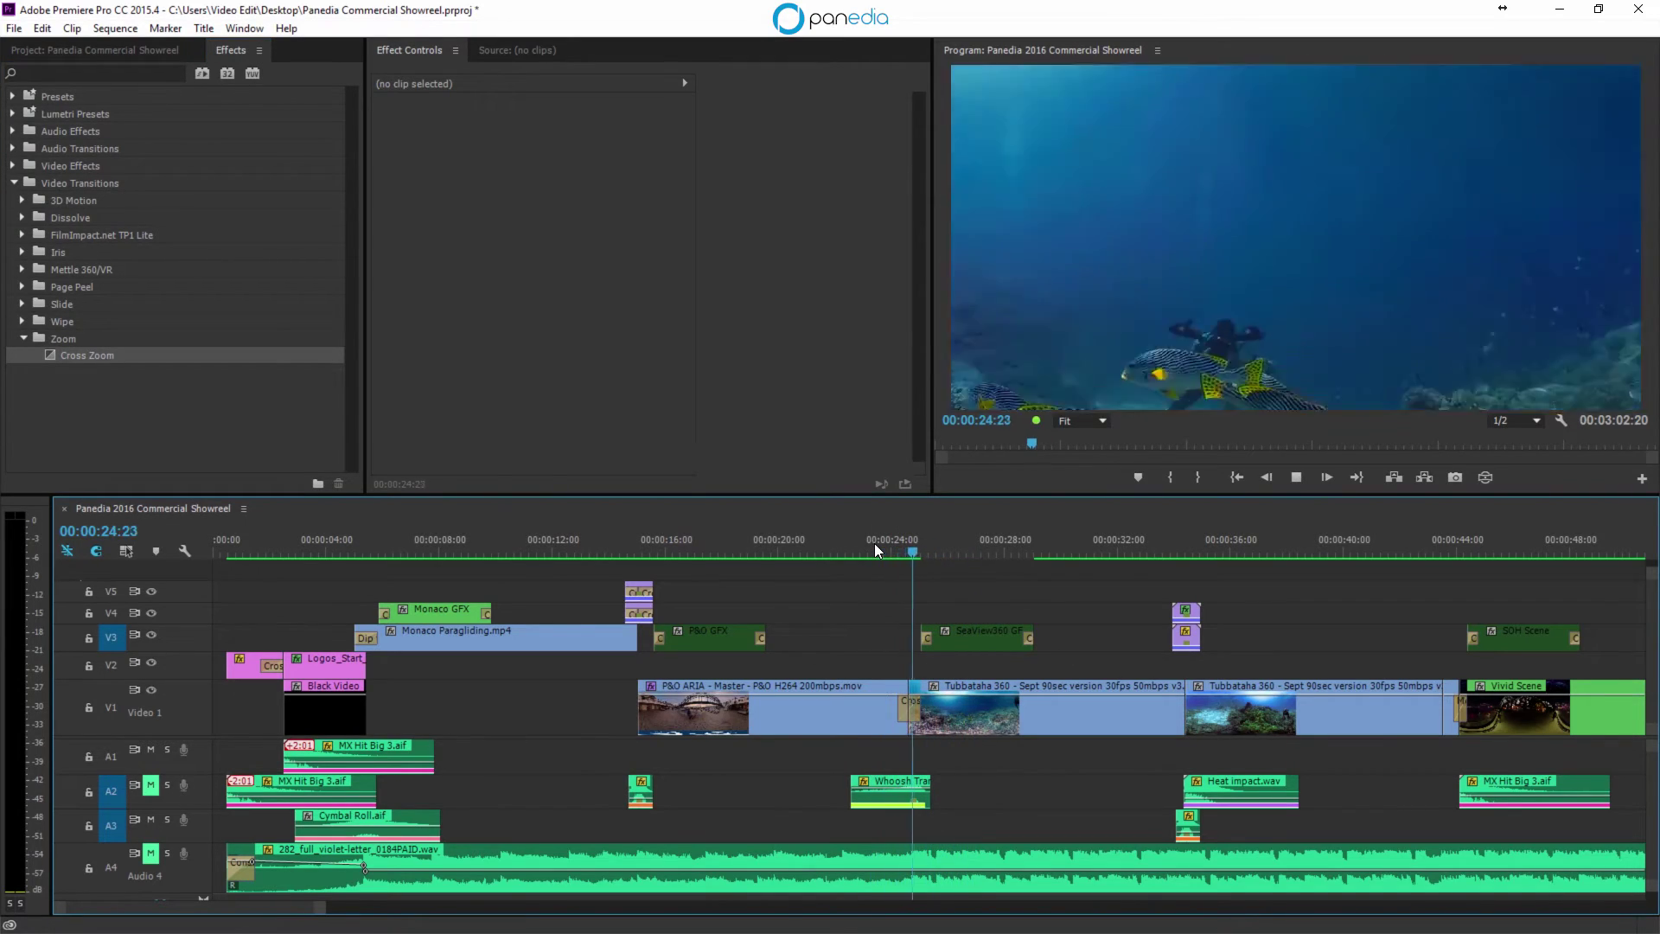
pyautogui.click(874, 543)
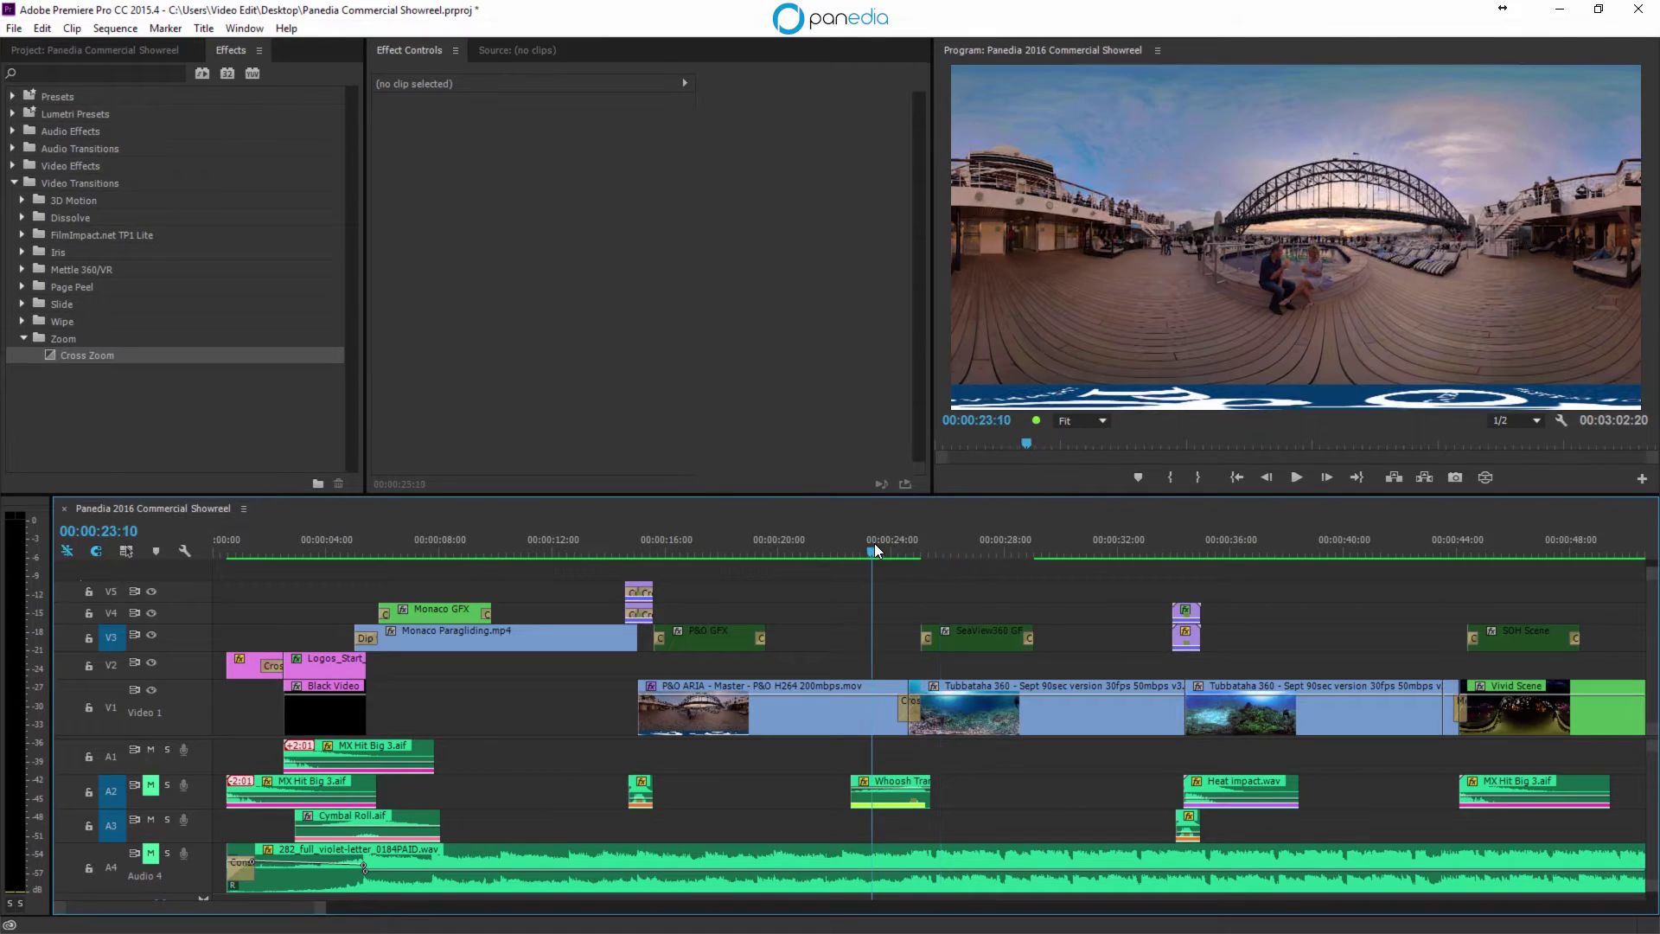
# Step: Turn on the VR display and play the Cross Zoom transition from the front-facing view
pyautogui.click(1490, 477)
pyautogui.press('space')
pyautogui.press('space')
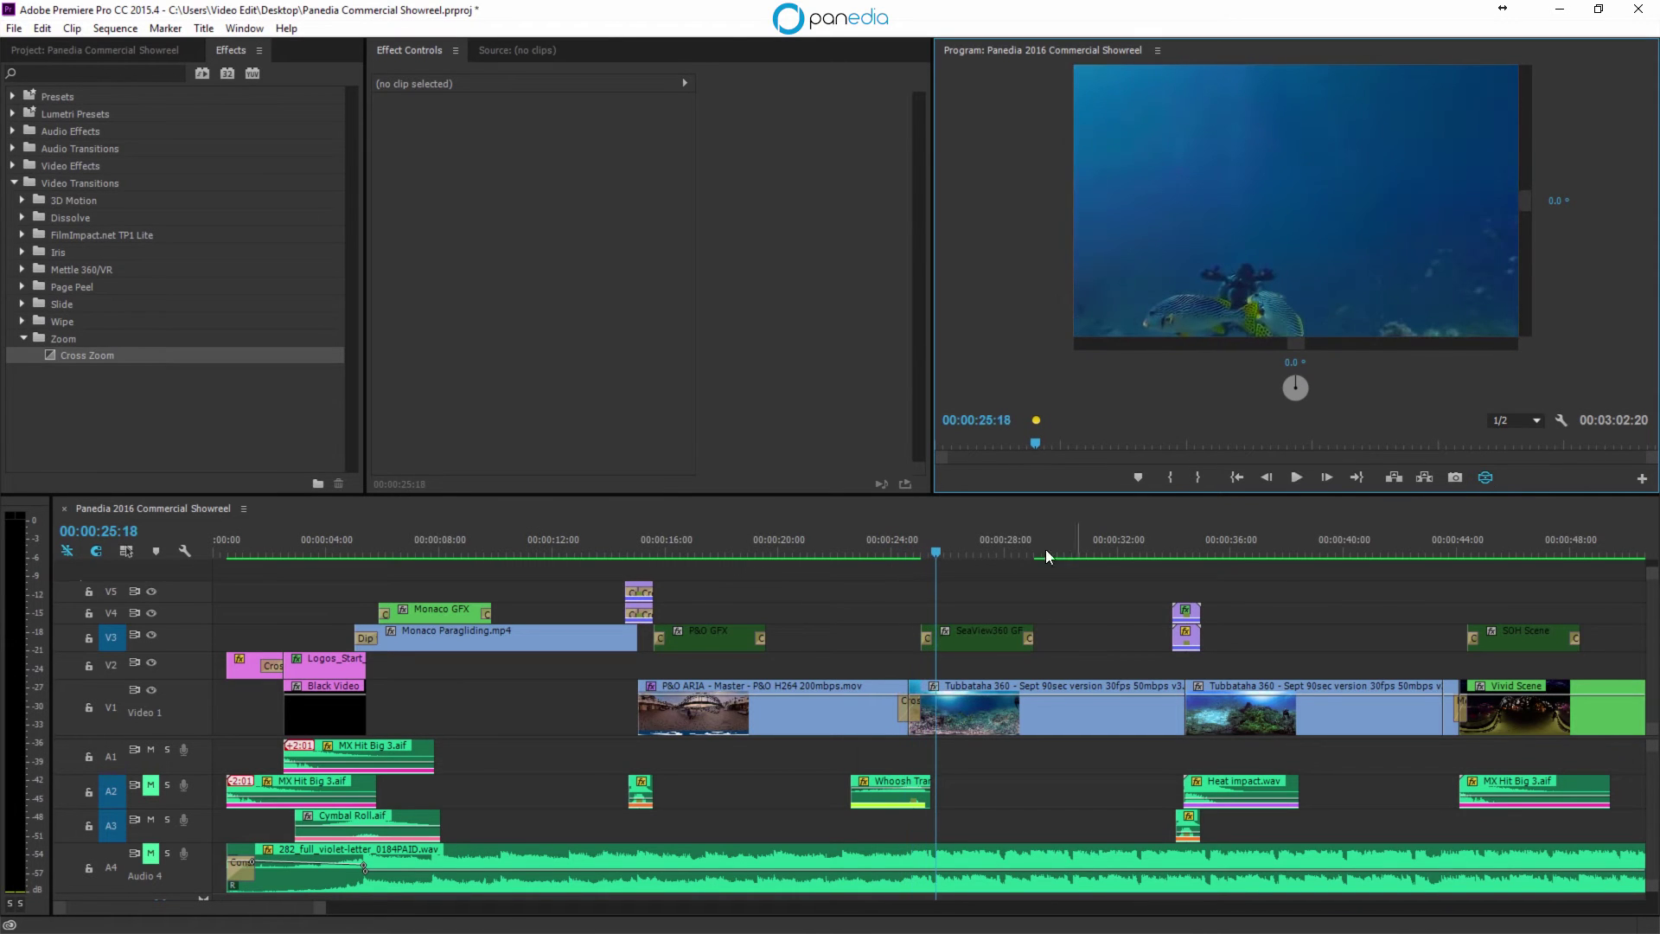
pyautogui.click(876, 552)
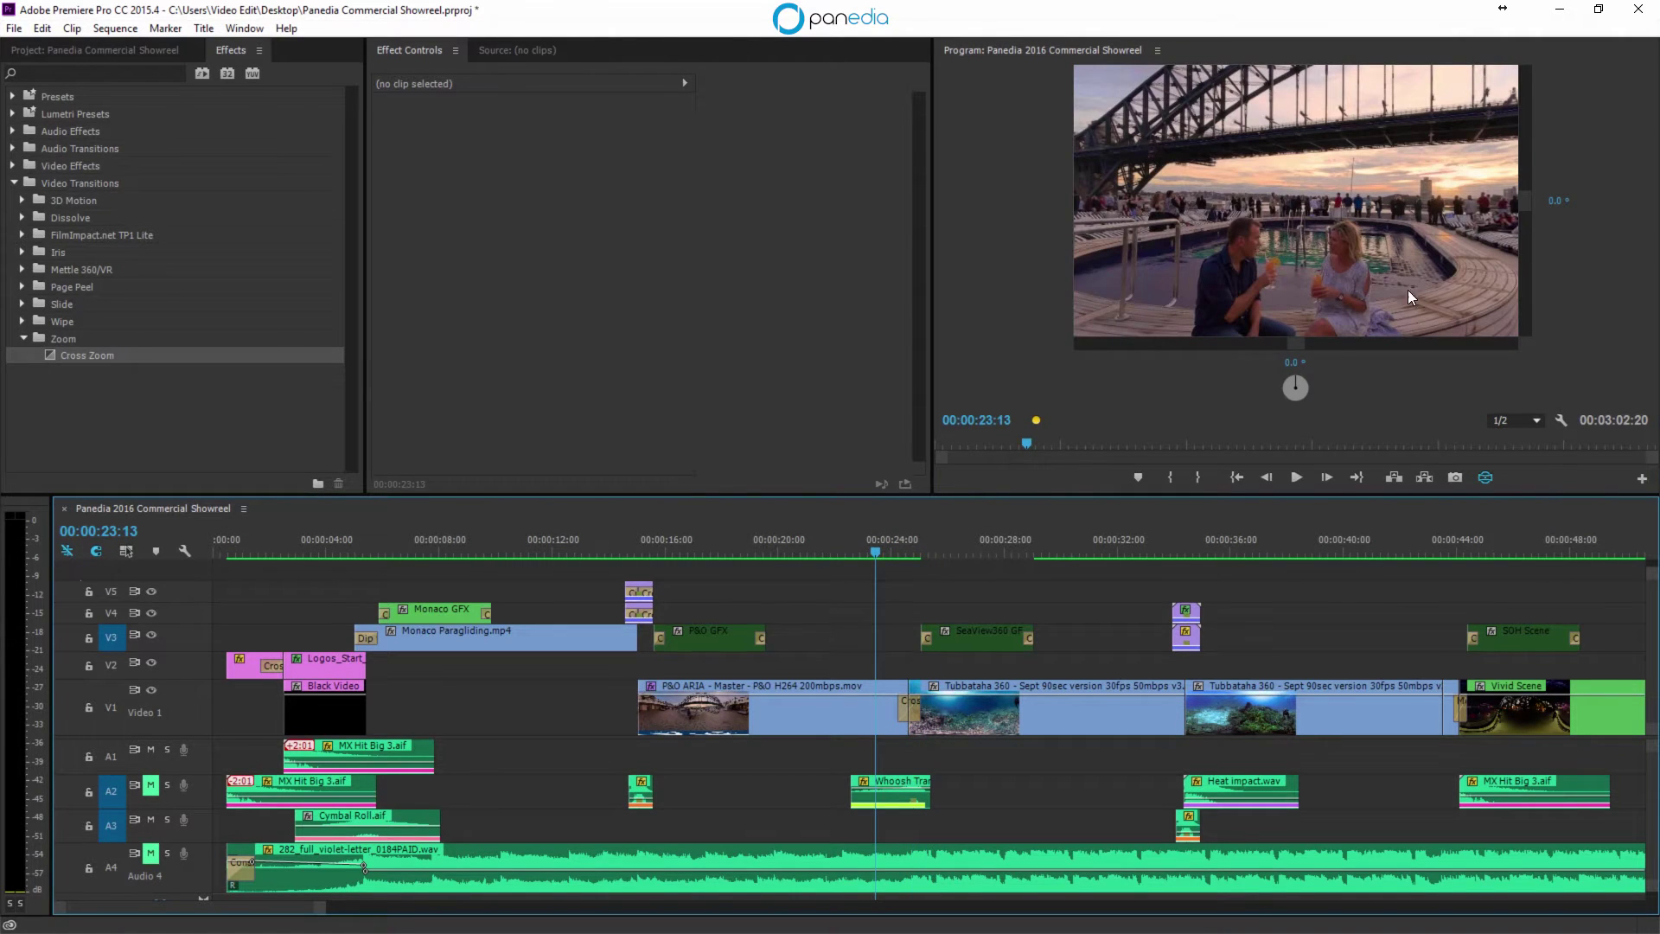
# Step: Turn the VR view to the rear seam, at about 179° pan and 9° tilt, and play the Cross Zoom there
pyautogui.moveTo(1413, 285); pyautogui.dragTo(559, 325)
pyautogui.press('space')
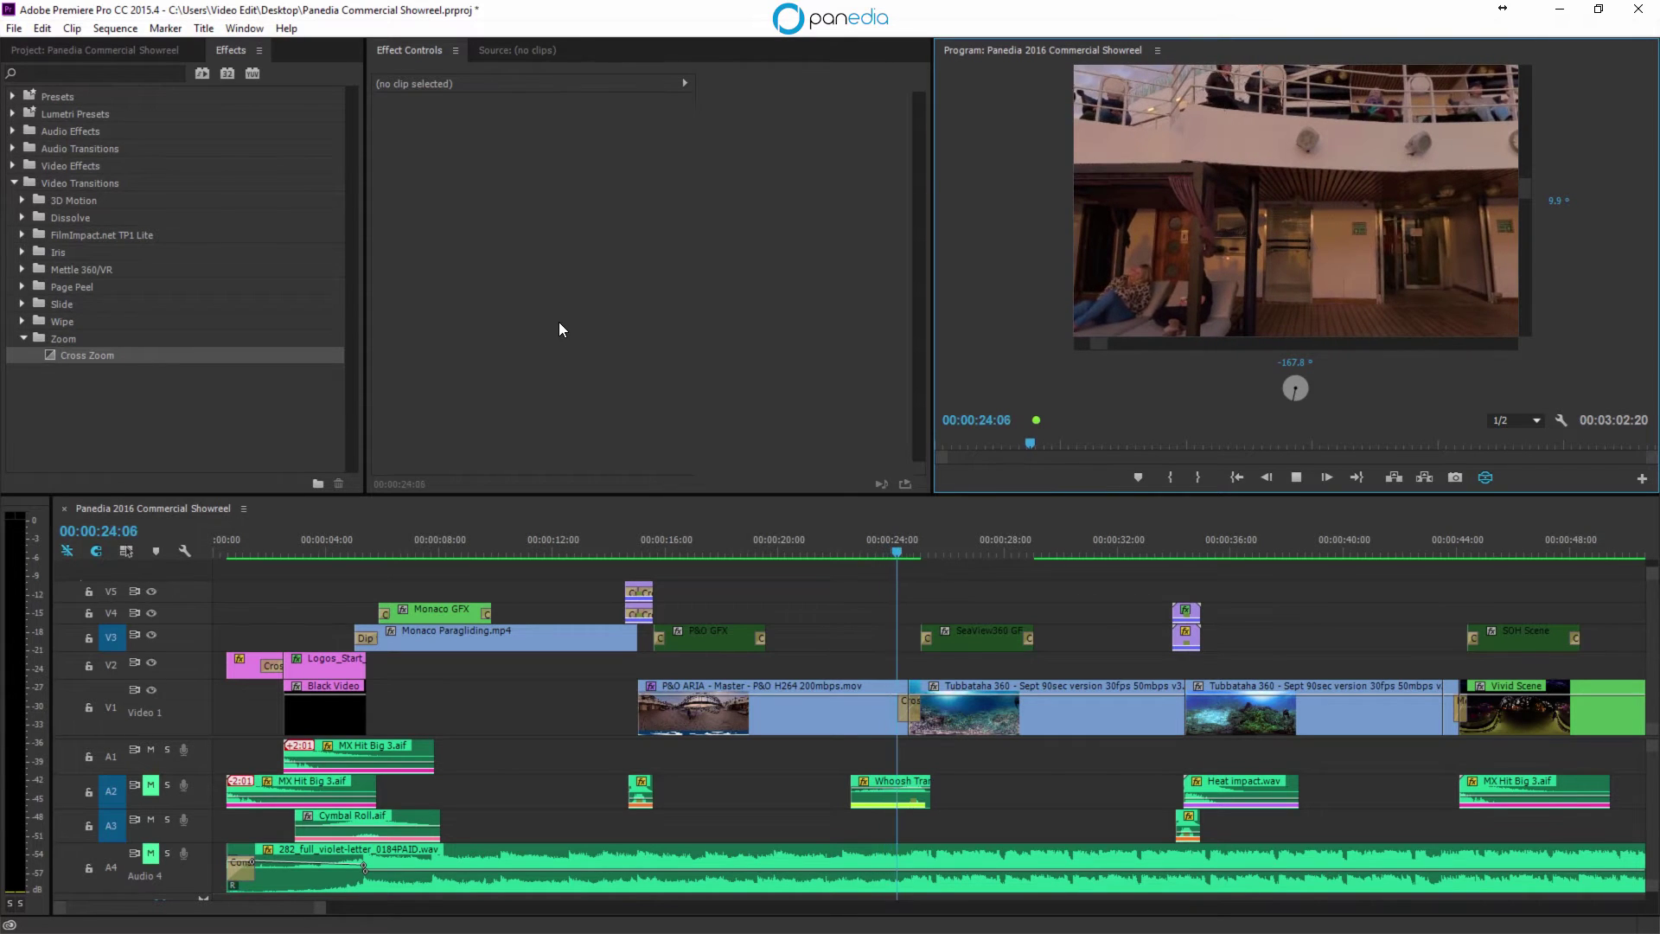
pyautogui.press('space')
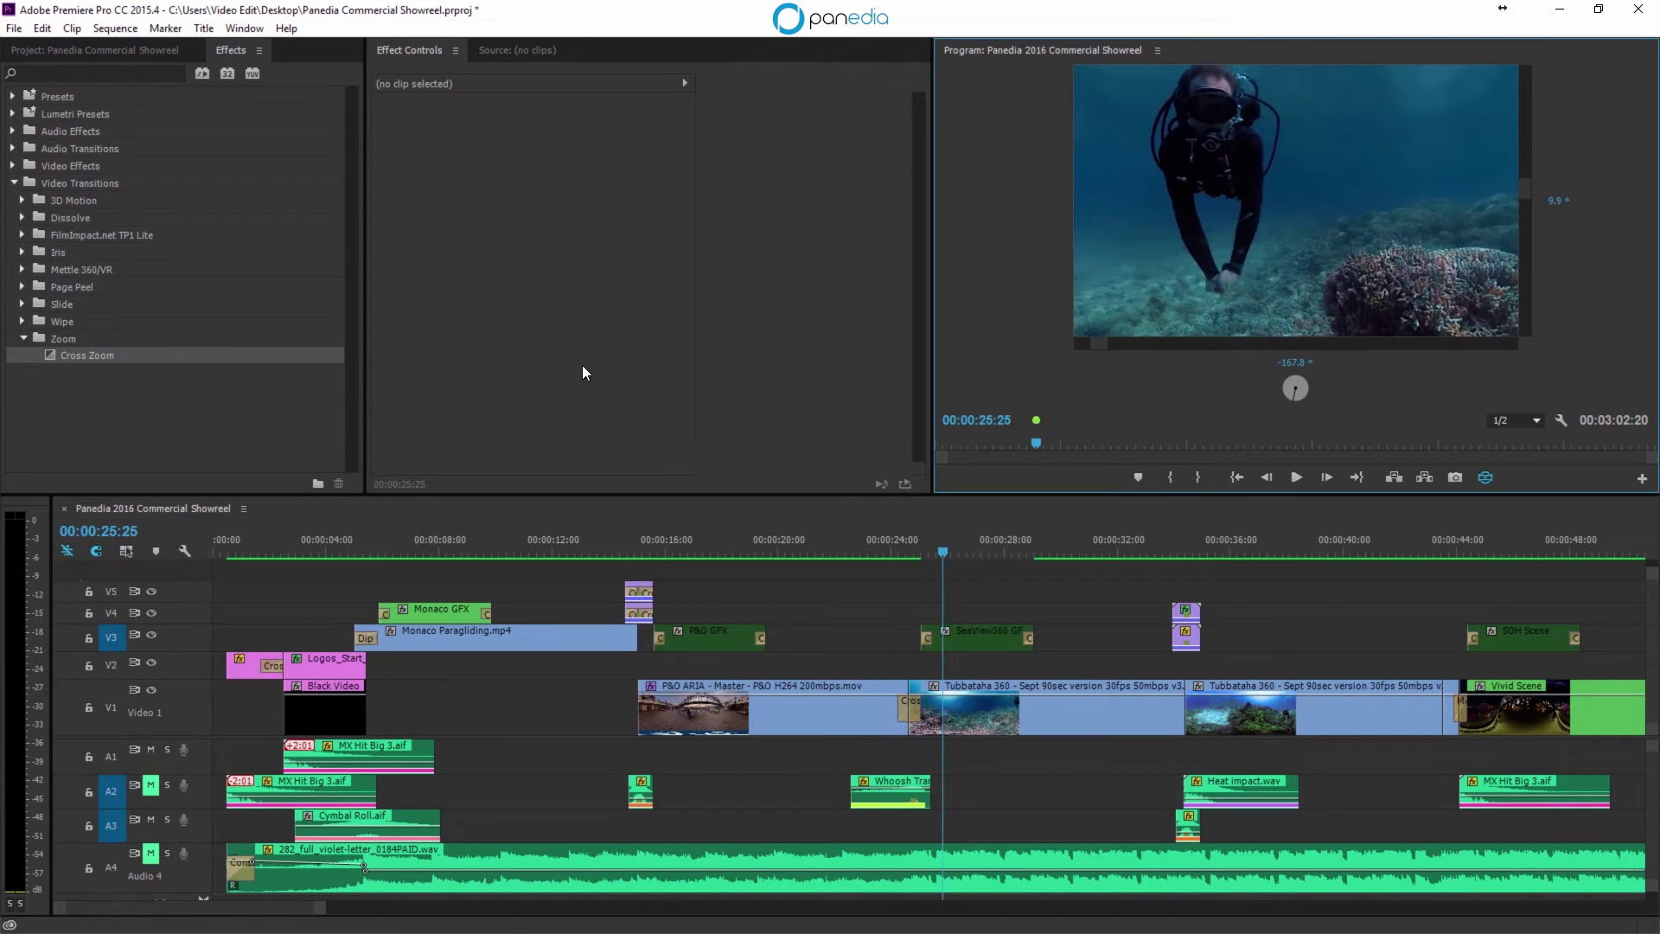
pyautogui.click(878, 542)
pyautogui.click(1157, 291)
pyautogui.moveTo(1156, 287); pyautogui.dragTo(1215, 282)
pyautogui.press('space')
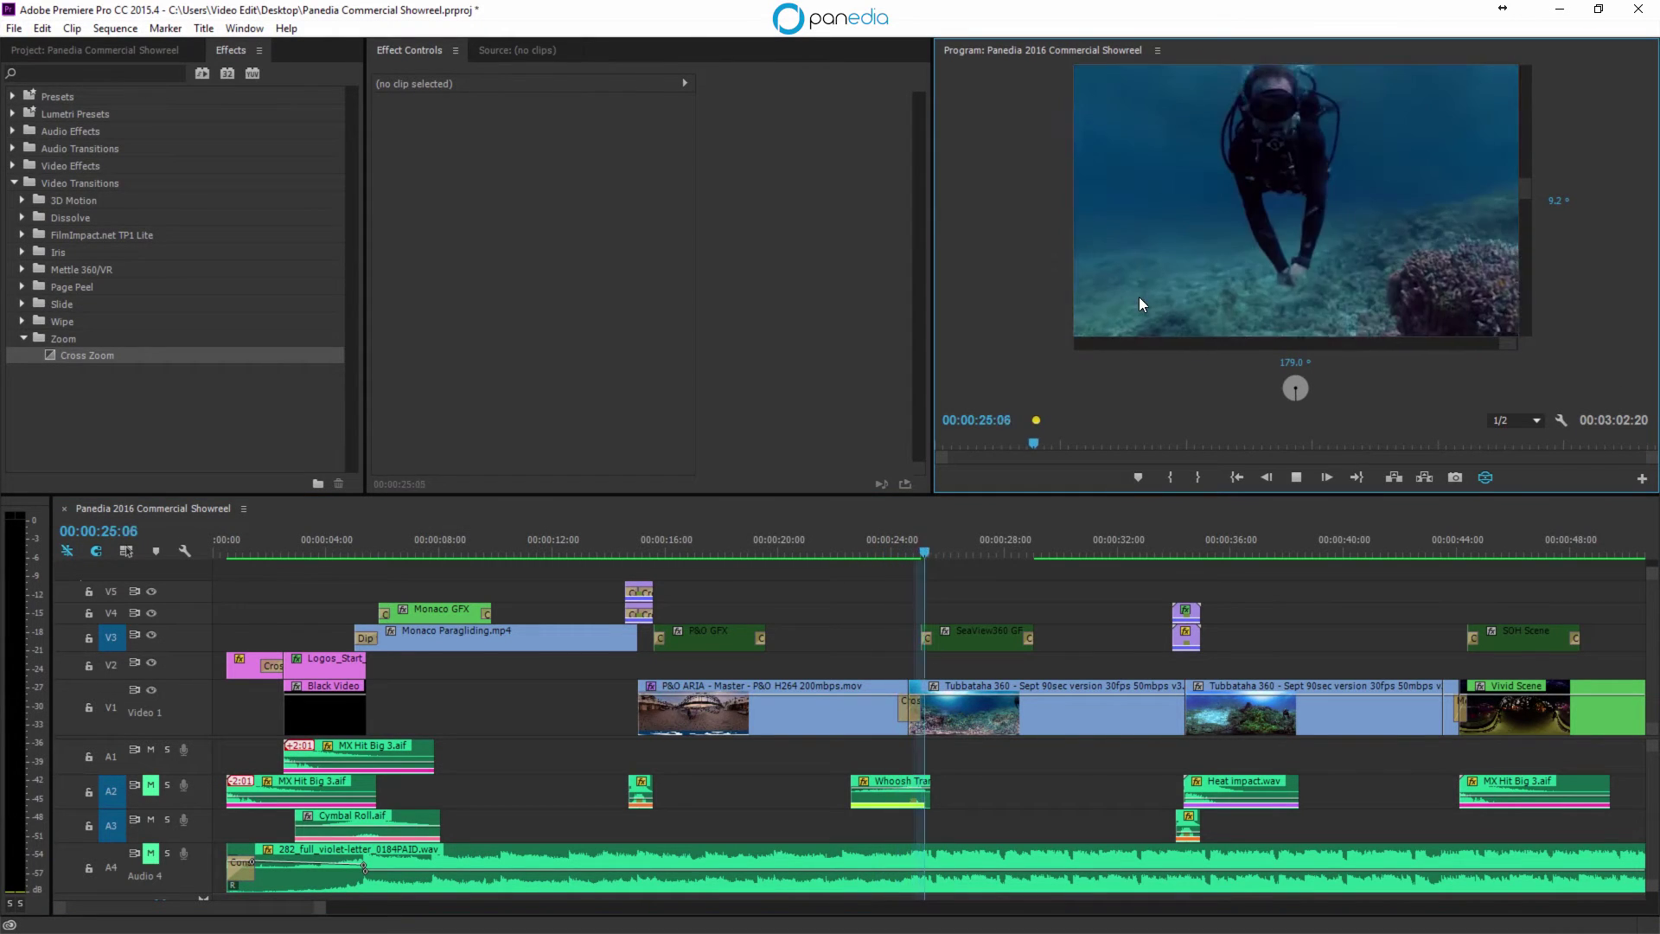
pyautogui.press('space')
# Step: Step frame by frame through the Cross Zoom from 00:00:24:07 to 00:00:25:05 to examine the rear seam
pyautogui.click(897, 552)
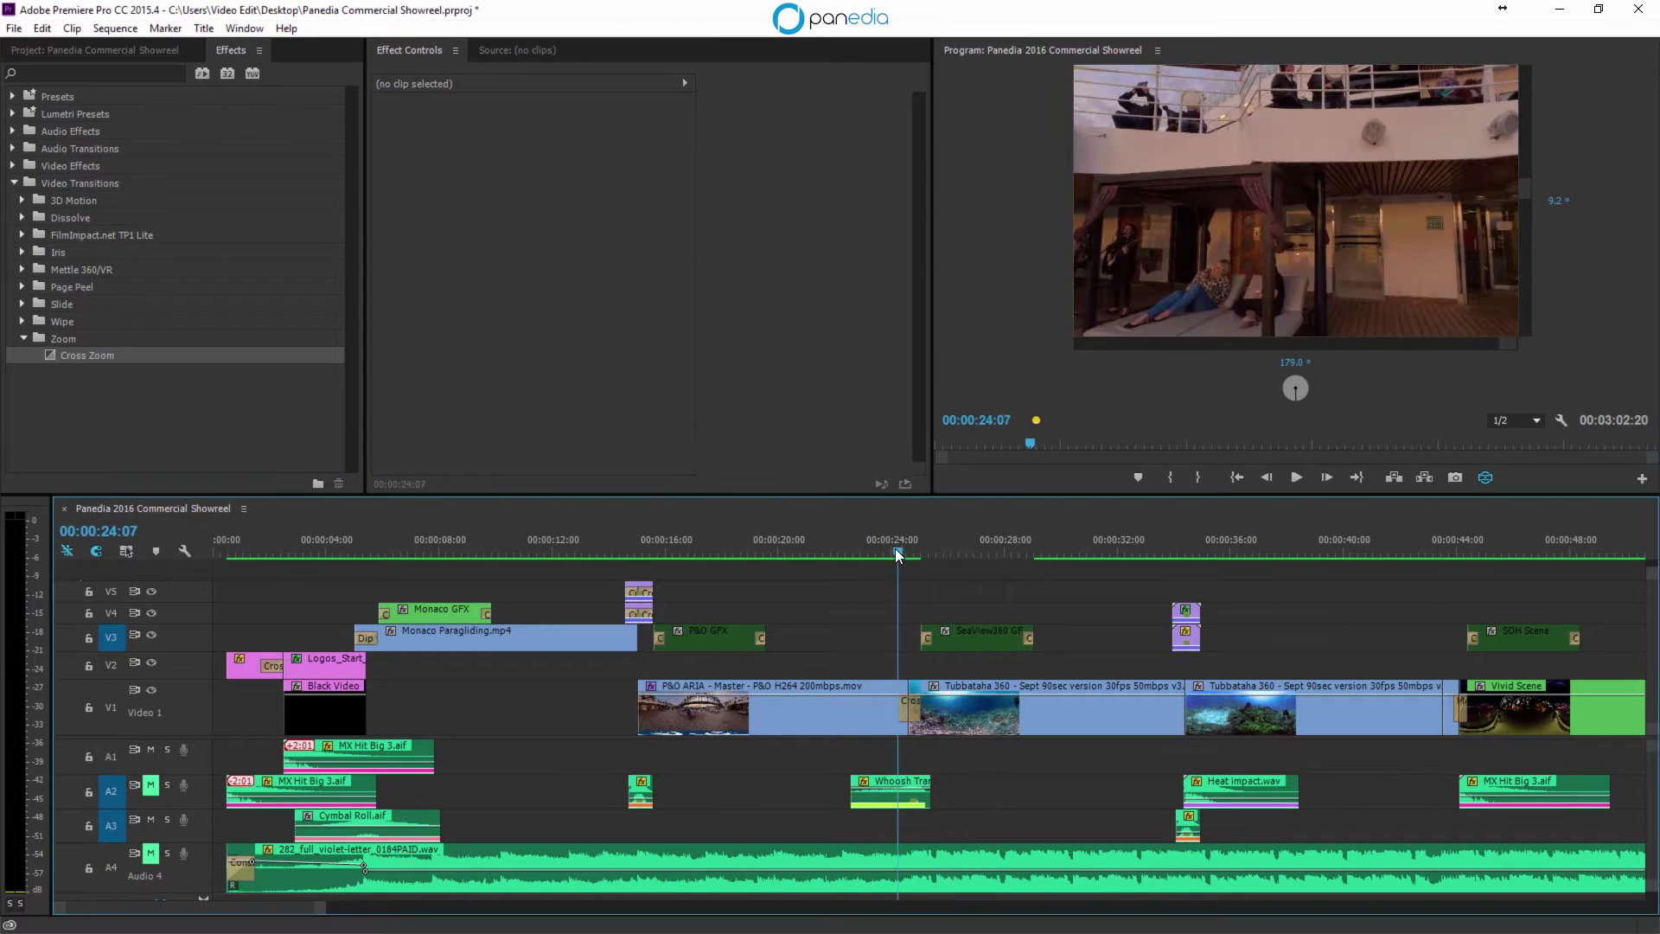
pyautogui.press('Right')
pyautogui.press('Right')
pyautogui.press('Right')
pyautogui.press('Right')
pyautogui.press('Right')
pyautogui.press('Right')
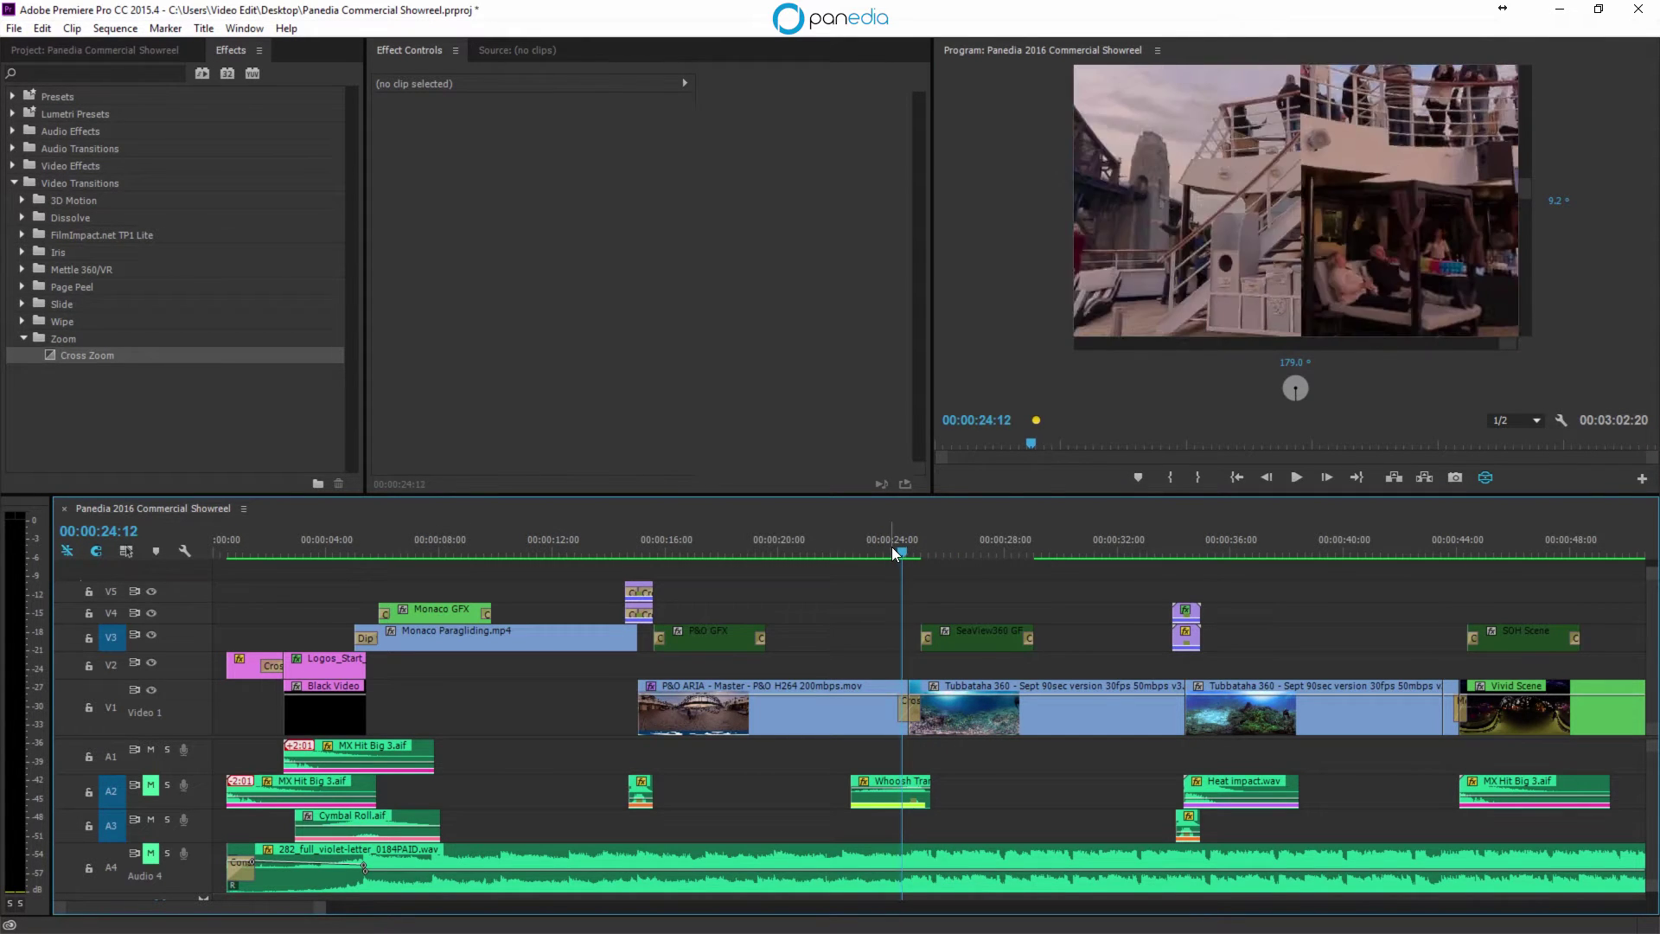
pyautogui.press('Right')
pyautogui.press('Right')
pyautogui.press('Right')
pyautogui.press('Right')
pyautogui.press('Right')
pyautogui.press('Right')
pyautogui.press('Right')
pyautogui.press('Right')
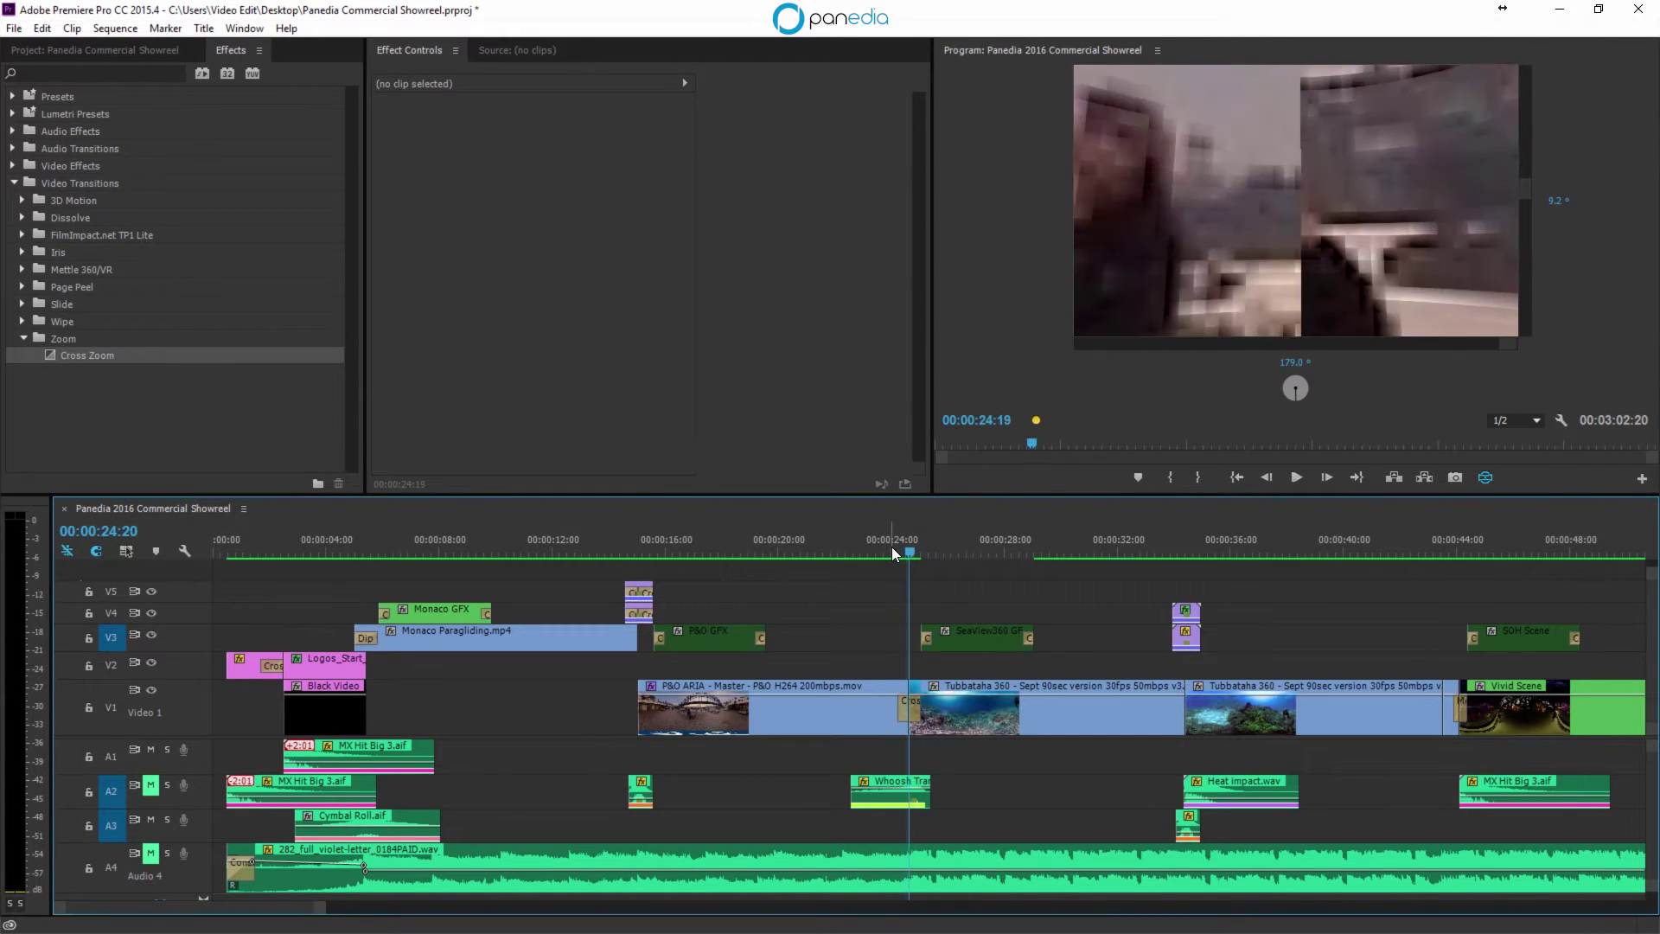
pyautogui.press('Right')
pyautogui.press('Right')
pyautogui.press('Right')
pyautogui.press('Right')
pyautogui.press('Right')
pyautogui.press('Right')
pyautogui.press('Right')
pyautogui.press('Right')
pyautogui.press('Right')
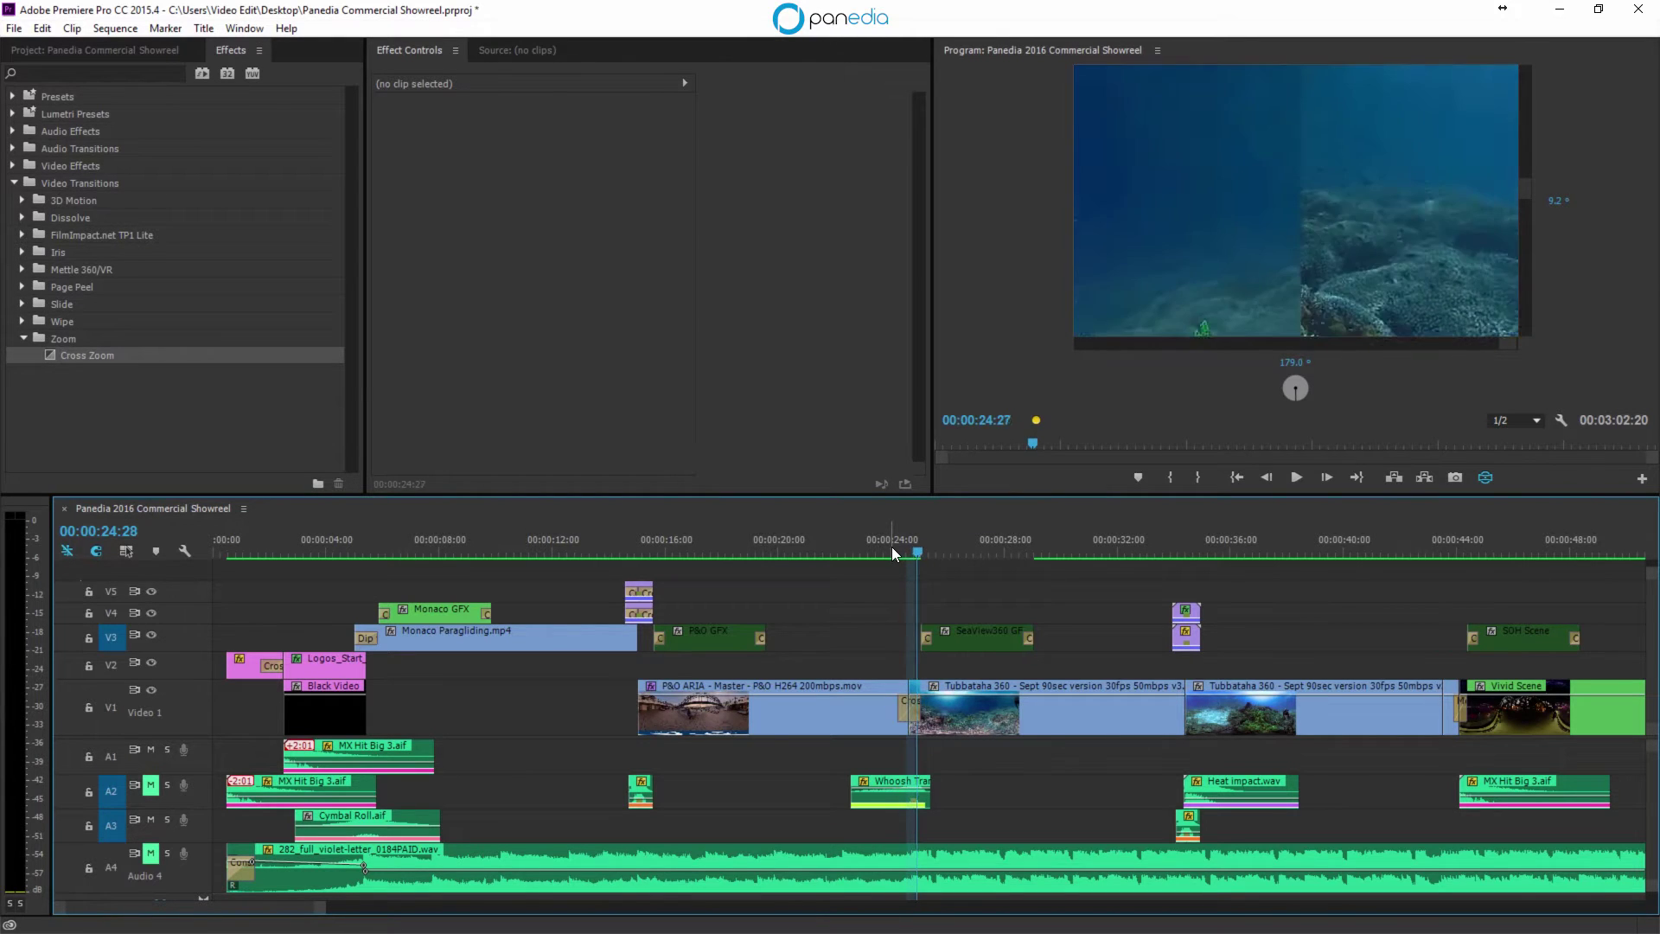
pyautogui.press('Right')
pyautogui.press('Right')
pyautogui.press('Right')
pyautogui.press('Right')
pyautogui.press('Right')
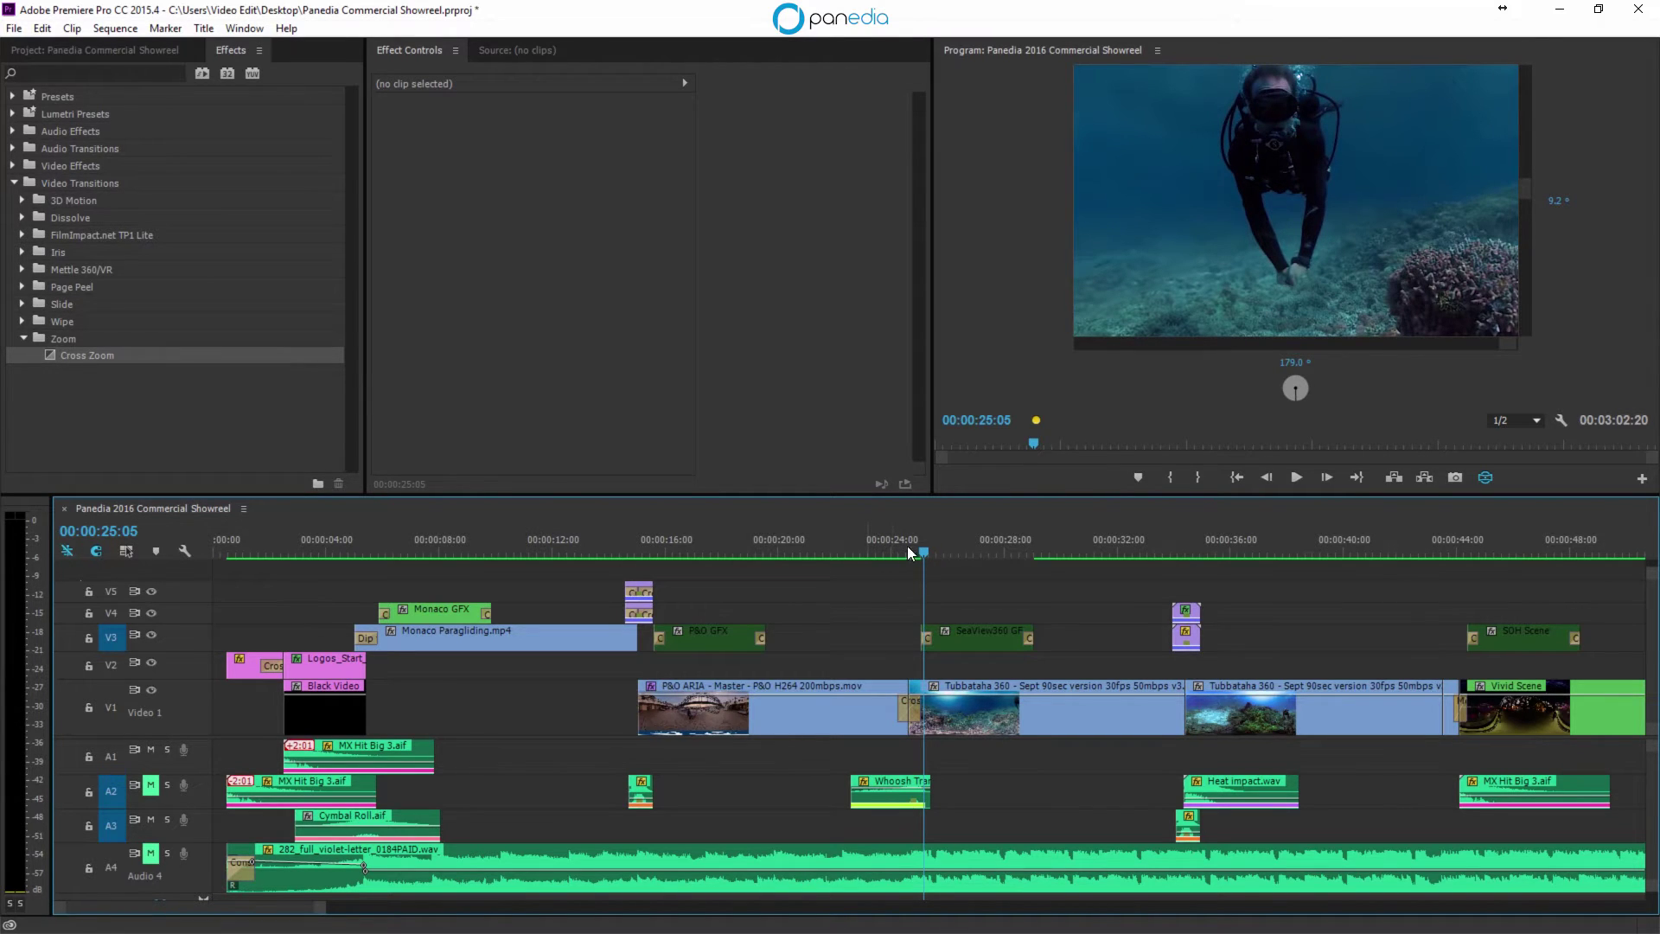
# Step: Turn off the VR display and replace the Cross Zoom between P&O ARIA and Tubbataha 360 with Mettle SkyBox Mobius Zoom
pyautogui.click(1486, 480)
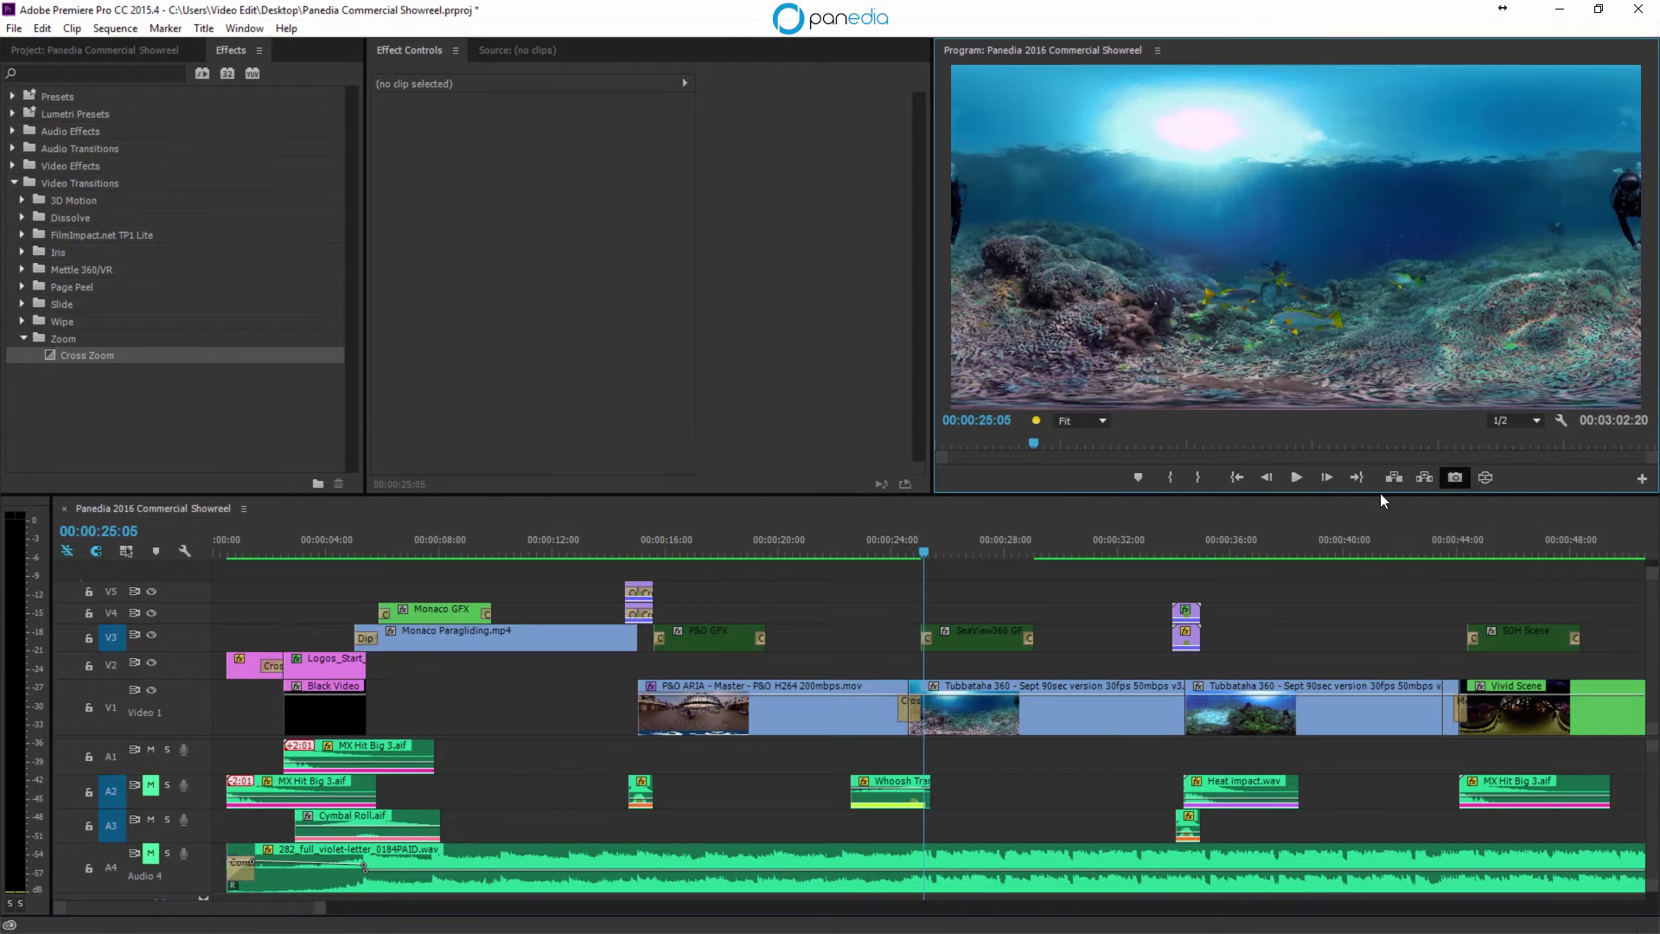
pyautogui.click(909, 707)
pyautogui.press('Delete')
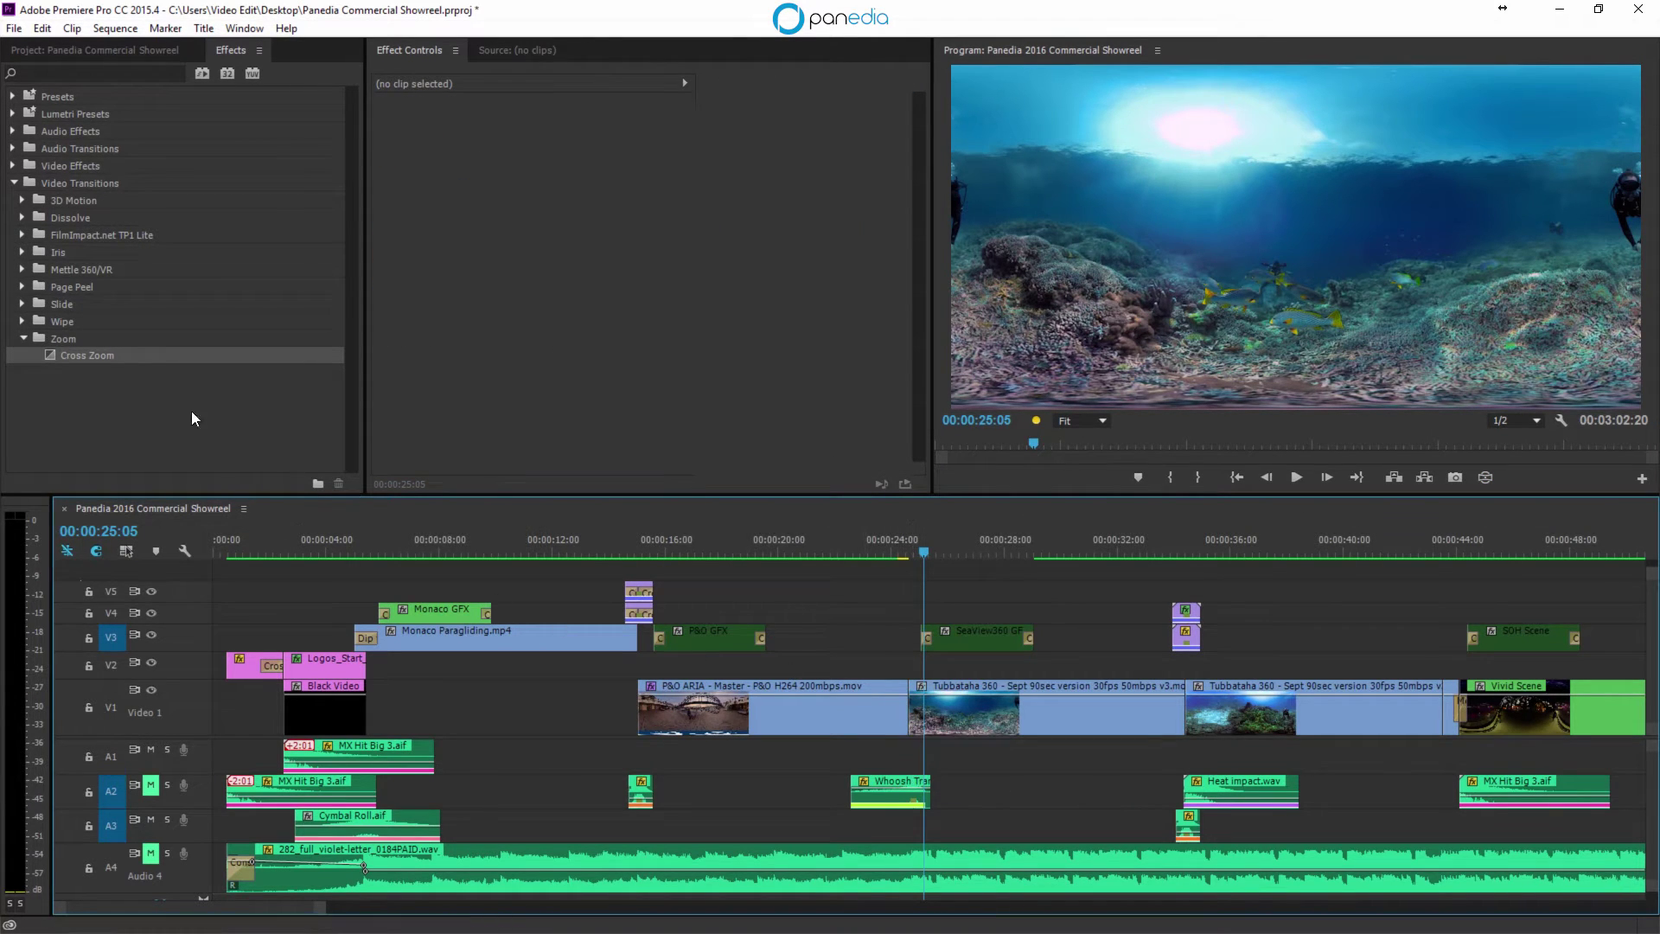
pyautogui.click(22, 269)
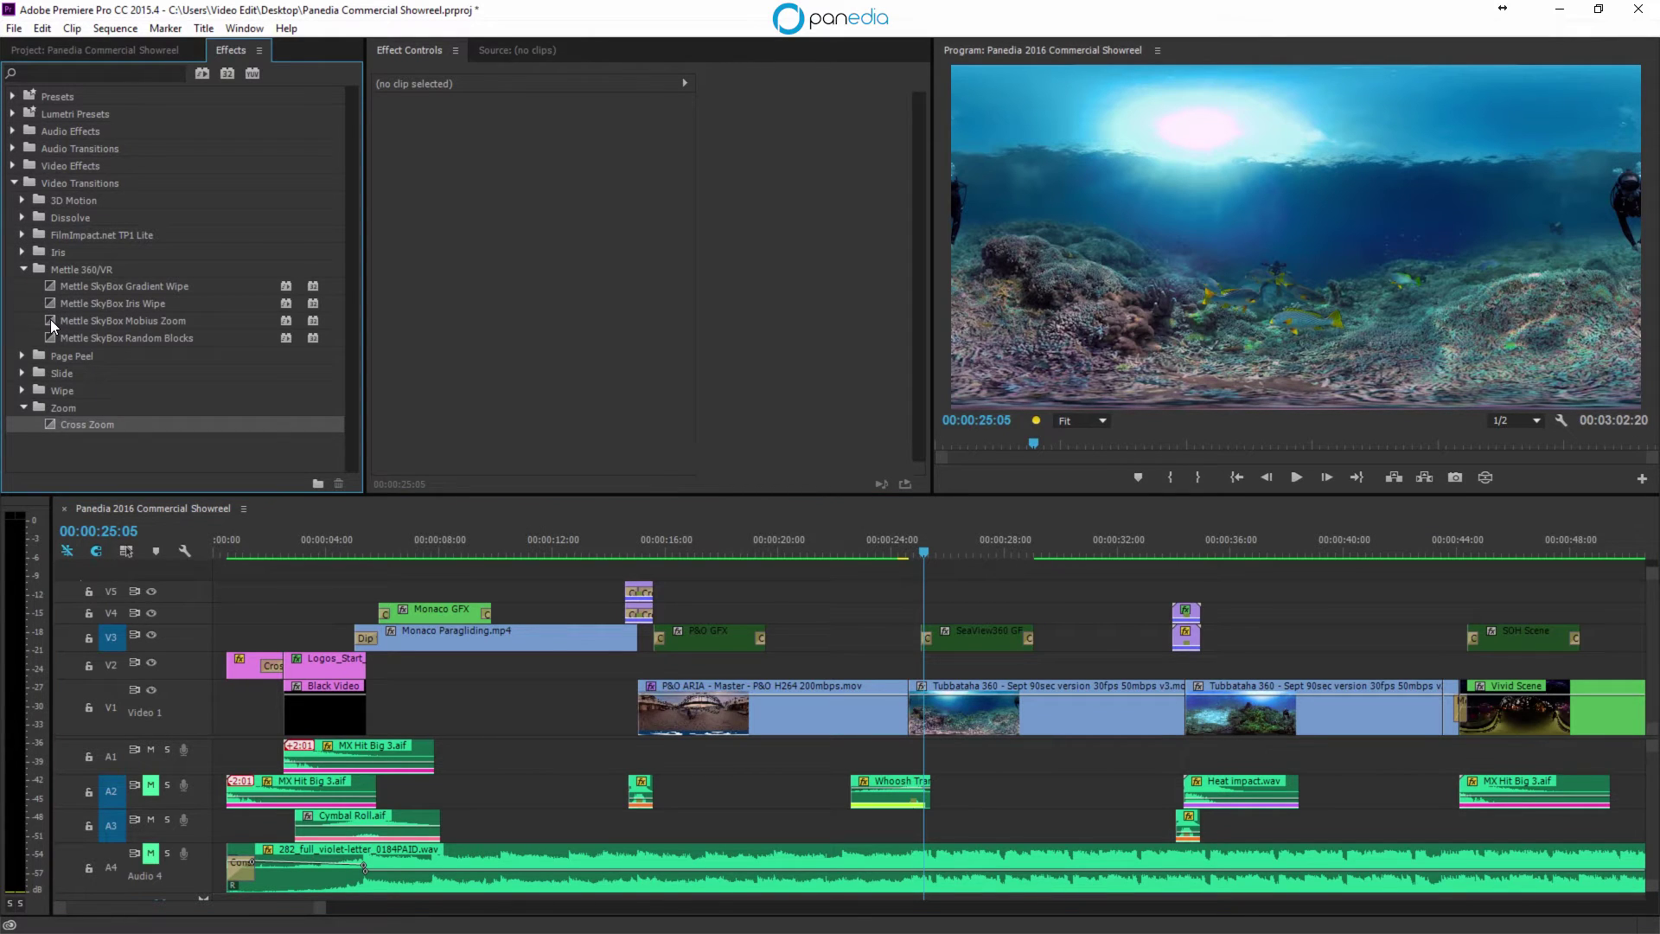
pyautogui.moveTo(50, 318); pyautogui.dragTo(913, 725)
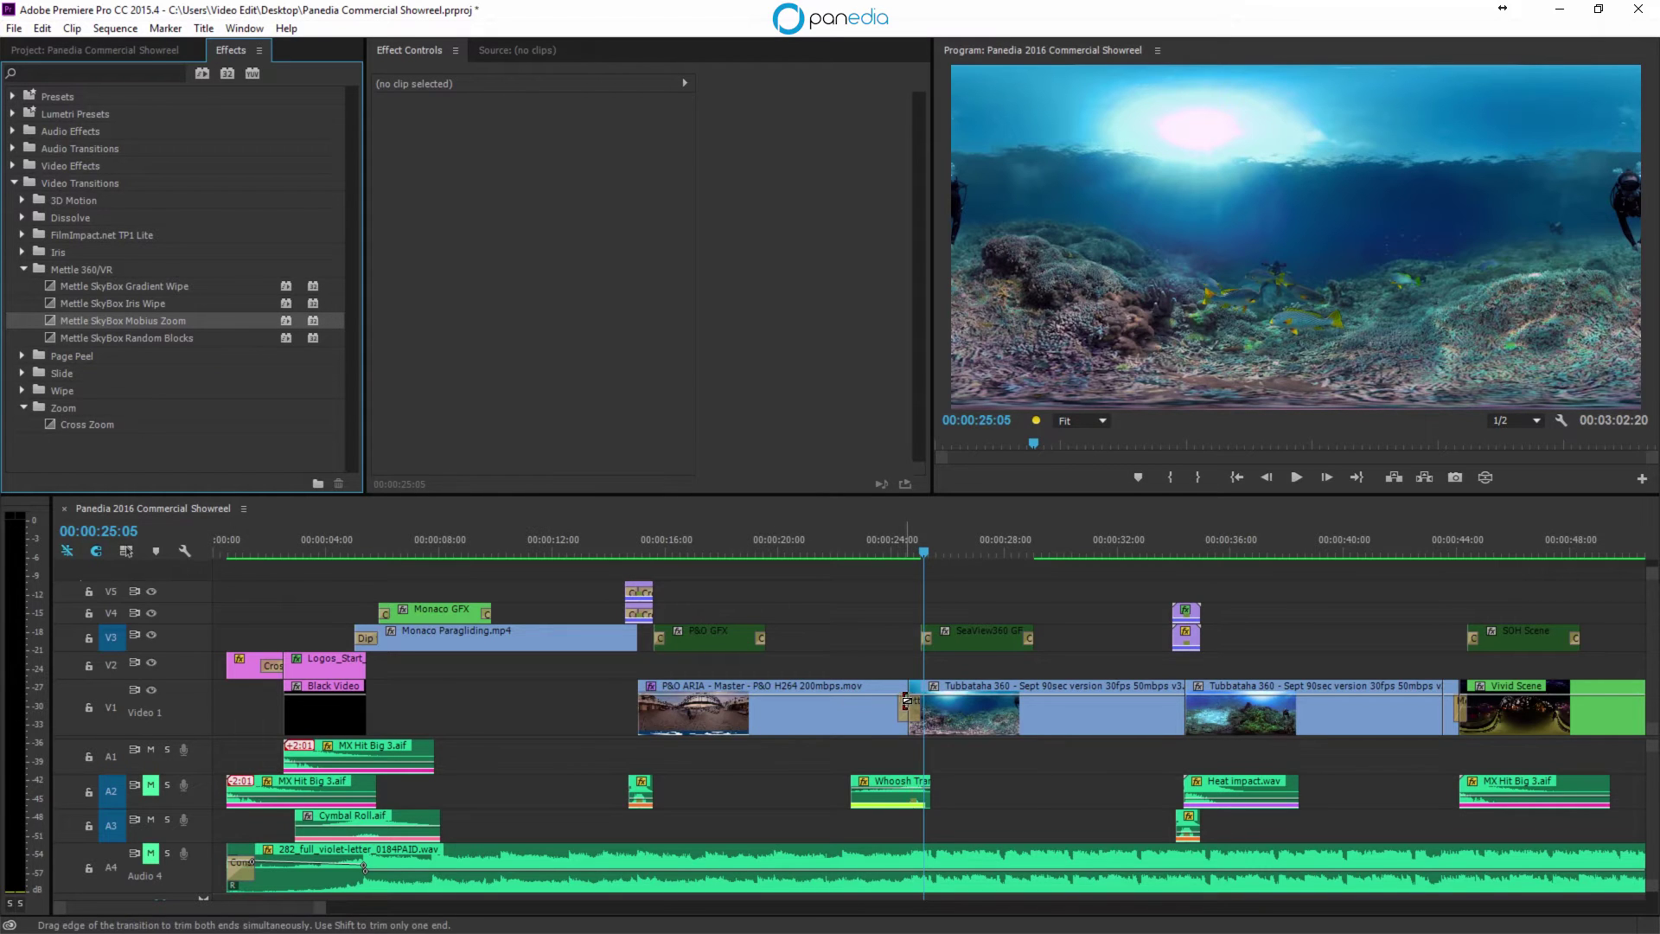
# Step: Play the Mobius Zoom between the P&O ARIA and Tubbataha 360 clips as a flat panorama
pyautogui.click(863, 541)
pyautogui.press('space')
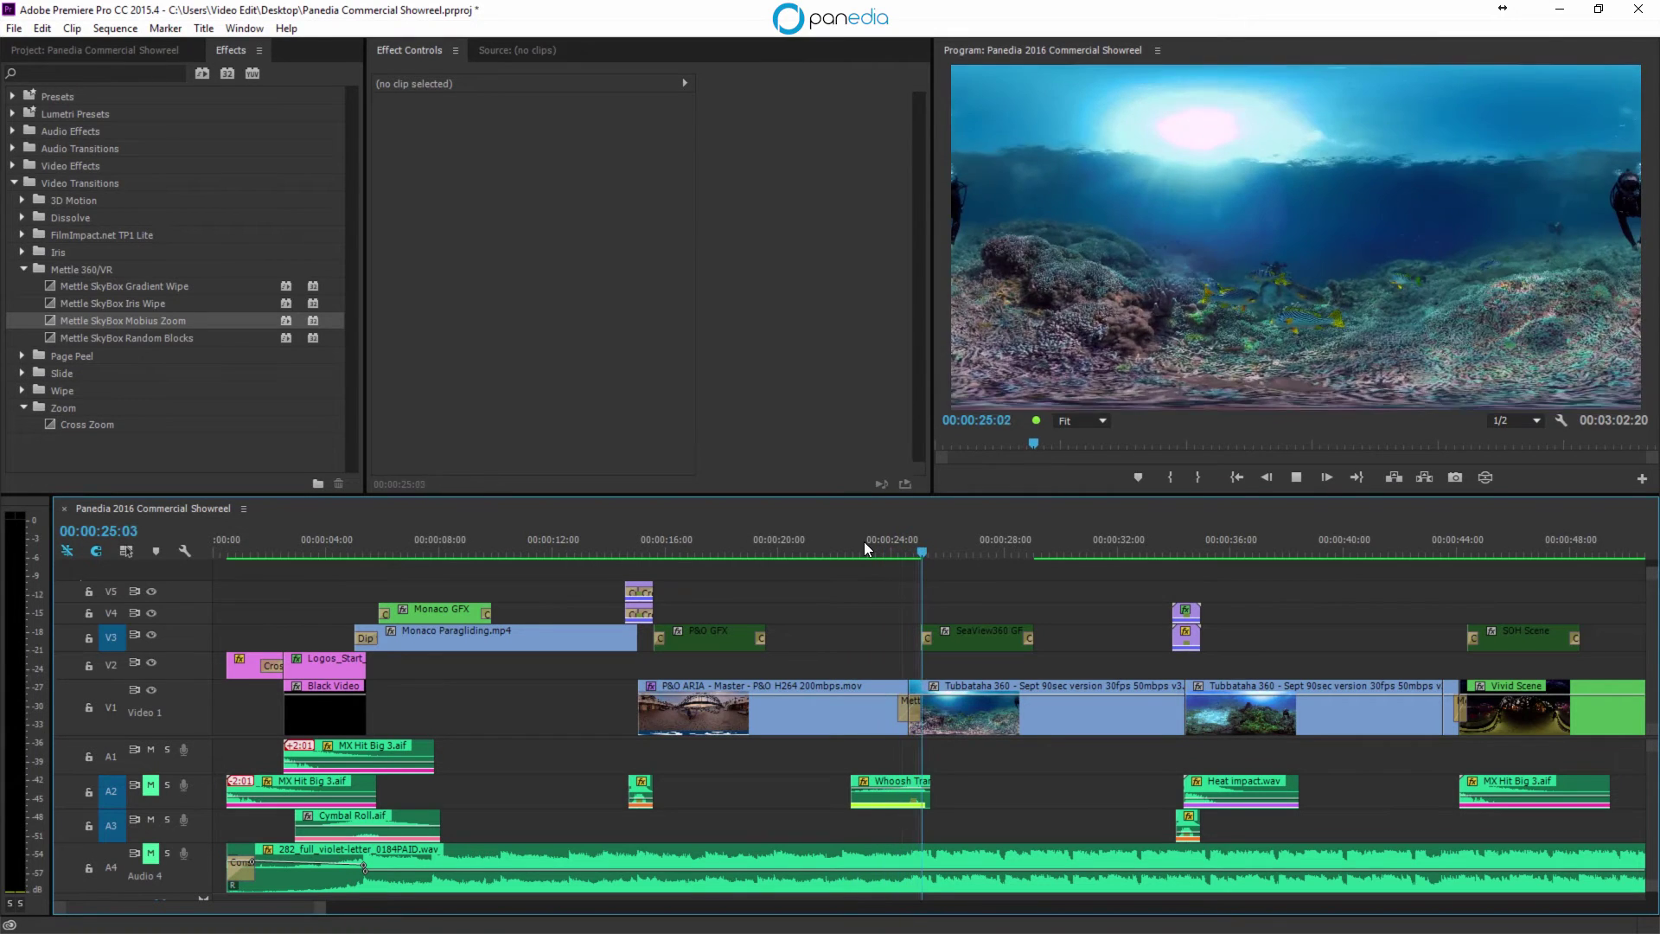
pyautogui.press('space')
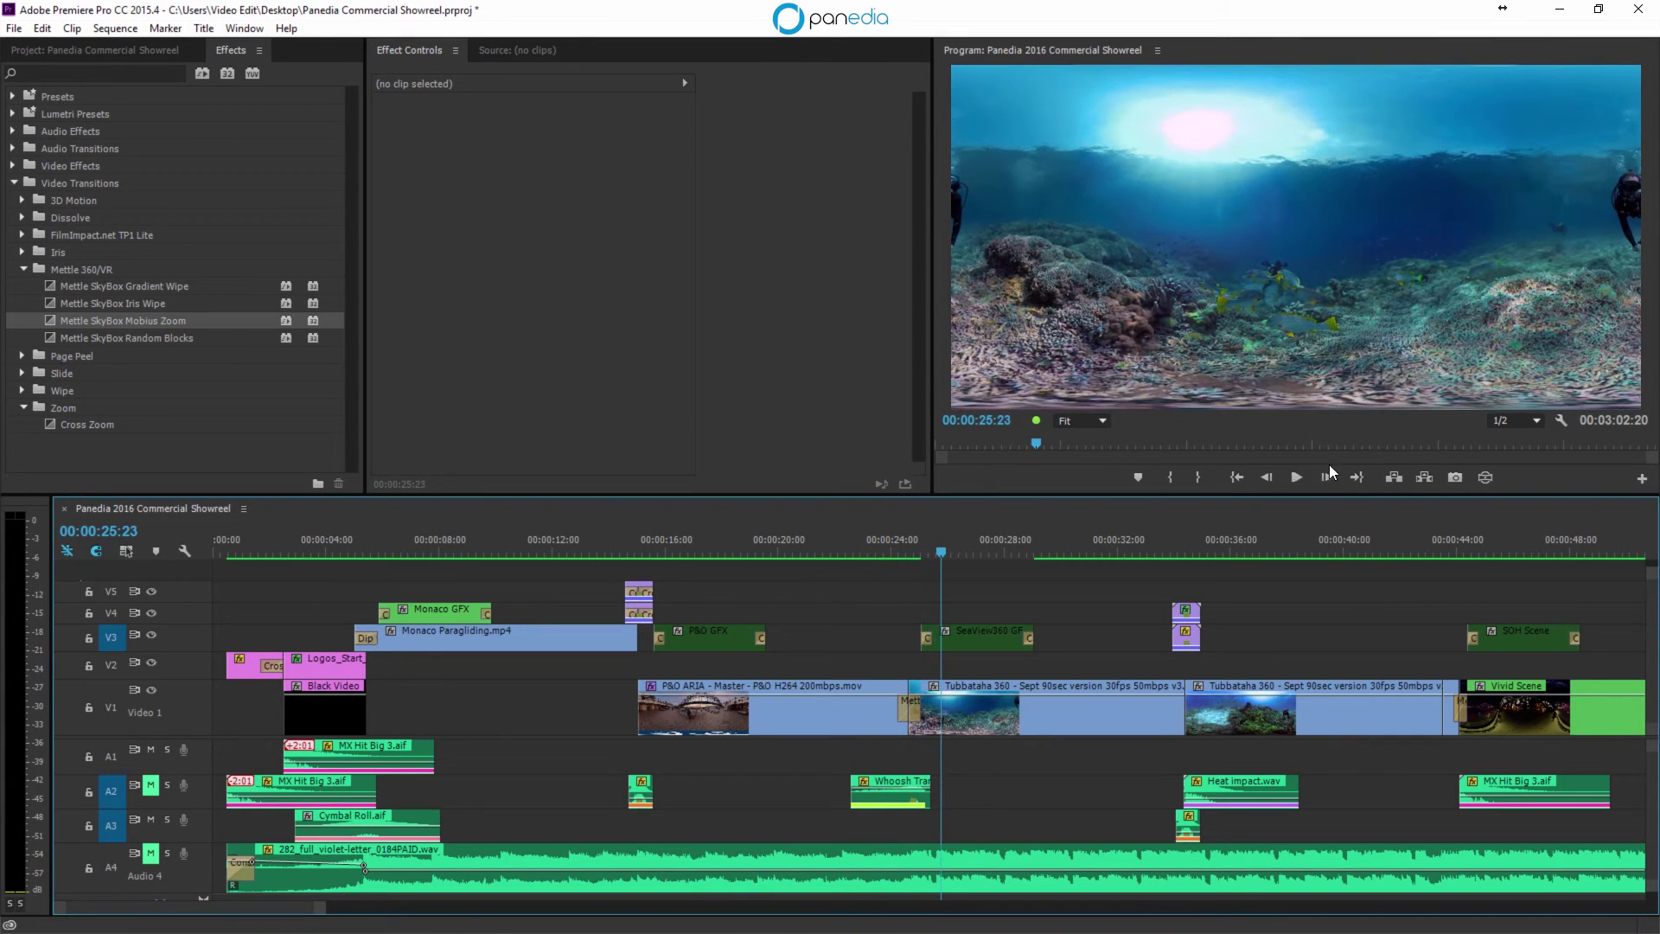
# Step: Turn on the VR display, turn the view to about -174.5° pan and 14° tilt, and play the Mobius Zoom over the rear seam
pyautogui.click(1478, 476)
pyautogui.click(896, 548)
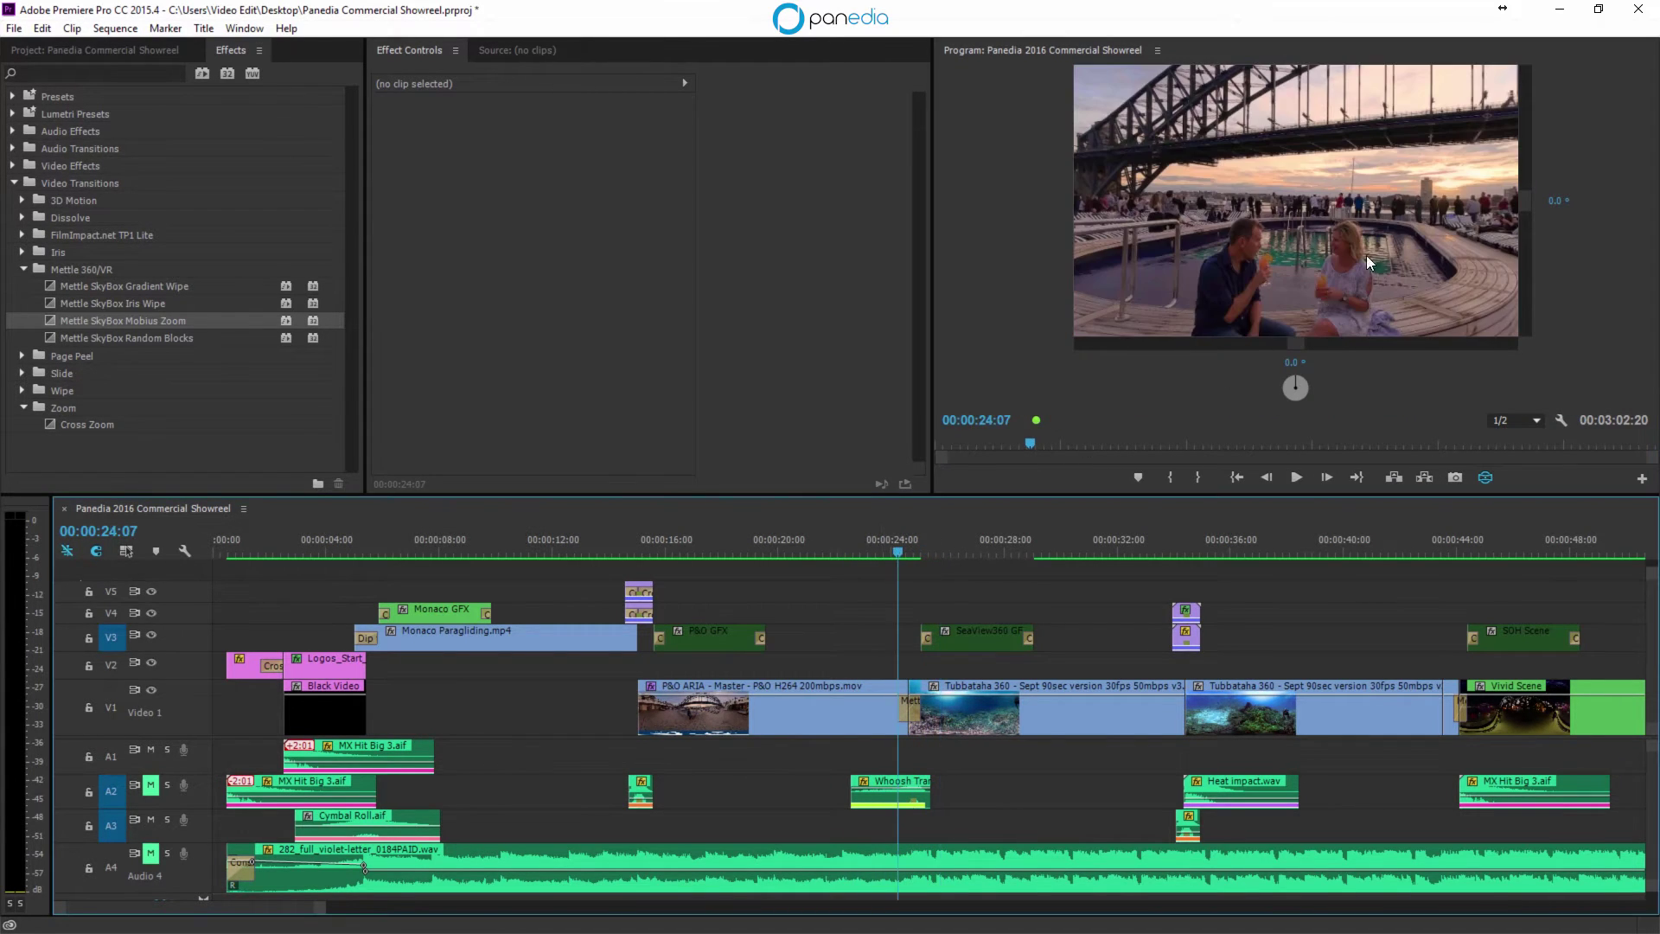
pyautogui.moveTo(1367, 252); pyautogui.dragTo(573, 310)
pyautogui.press('space')
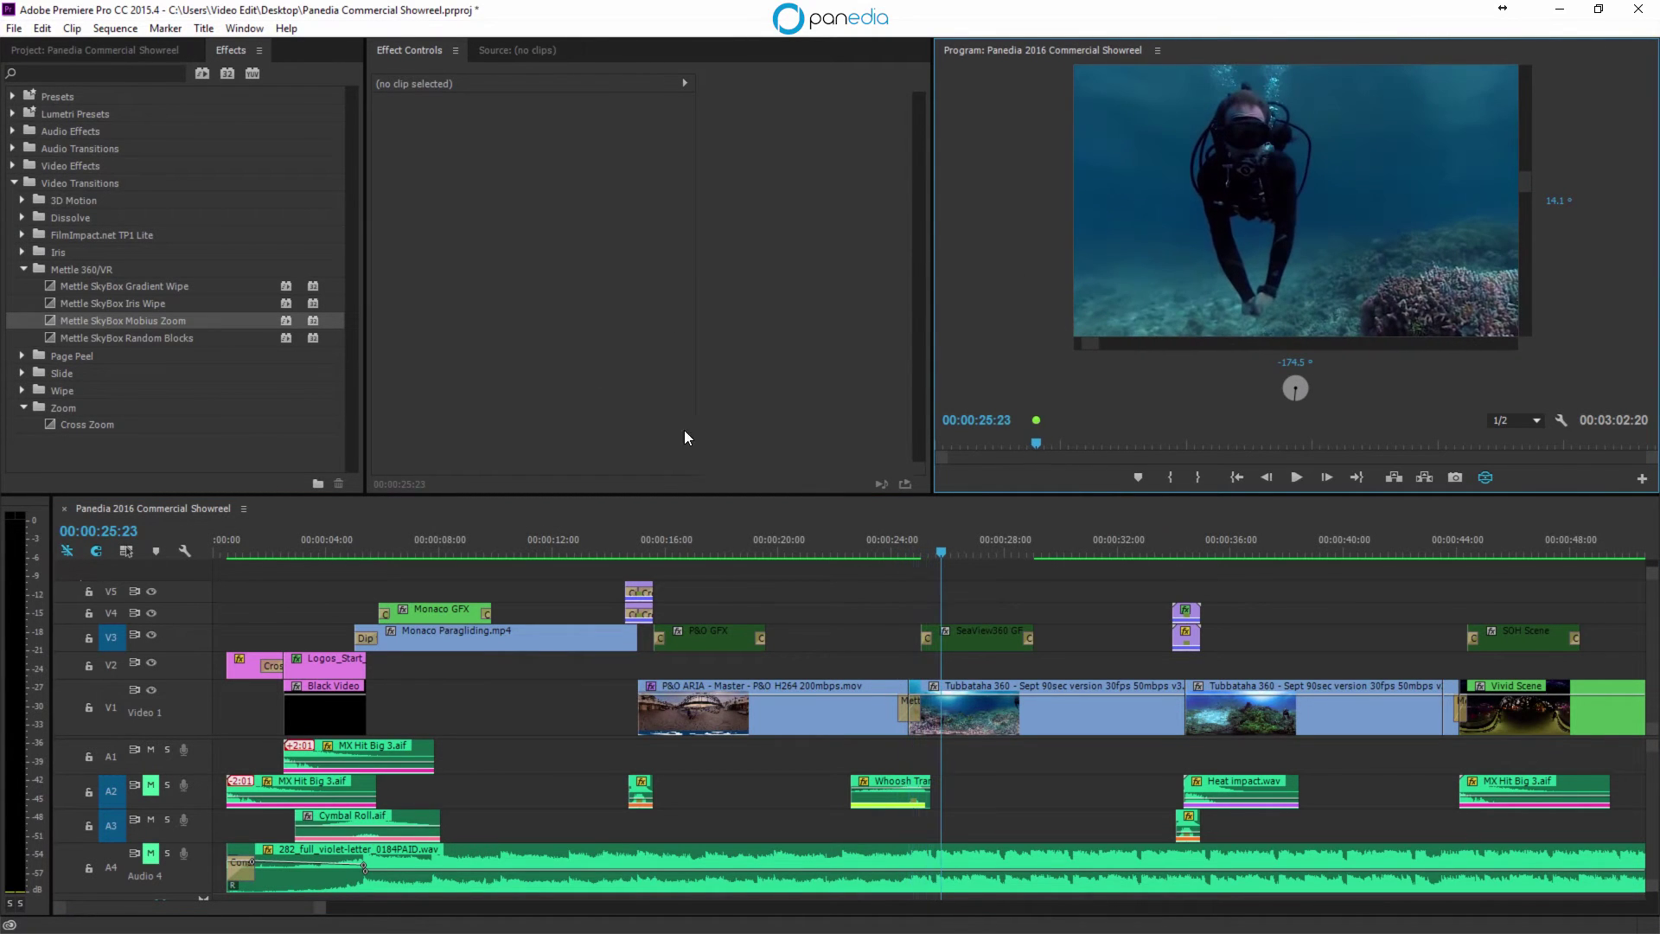
# Step: Replay the Mobius Zoom in the VR display from about 00:00:23:10 with the view facing the rear seam
pyautogui.click(875, 545)
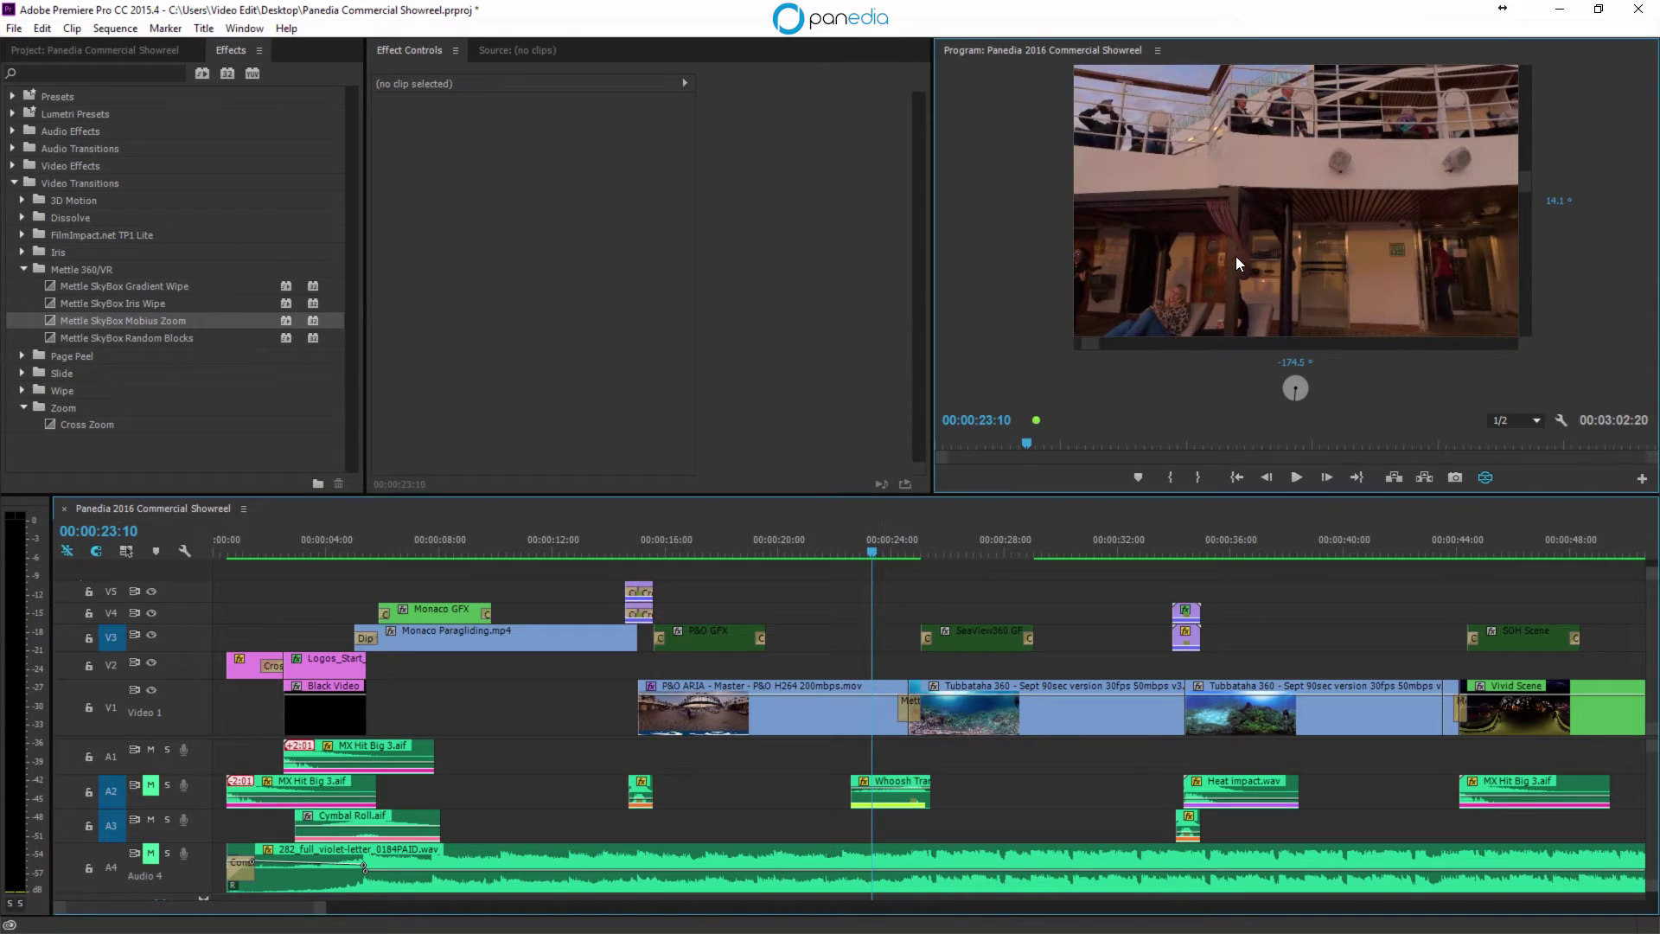
pyautogui.press('space')
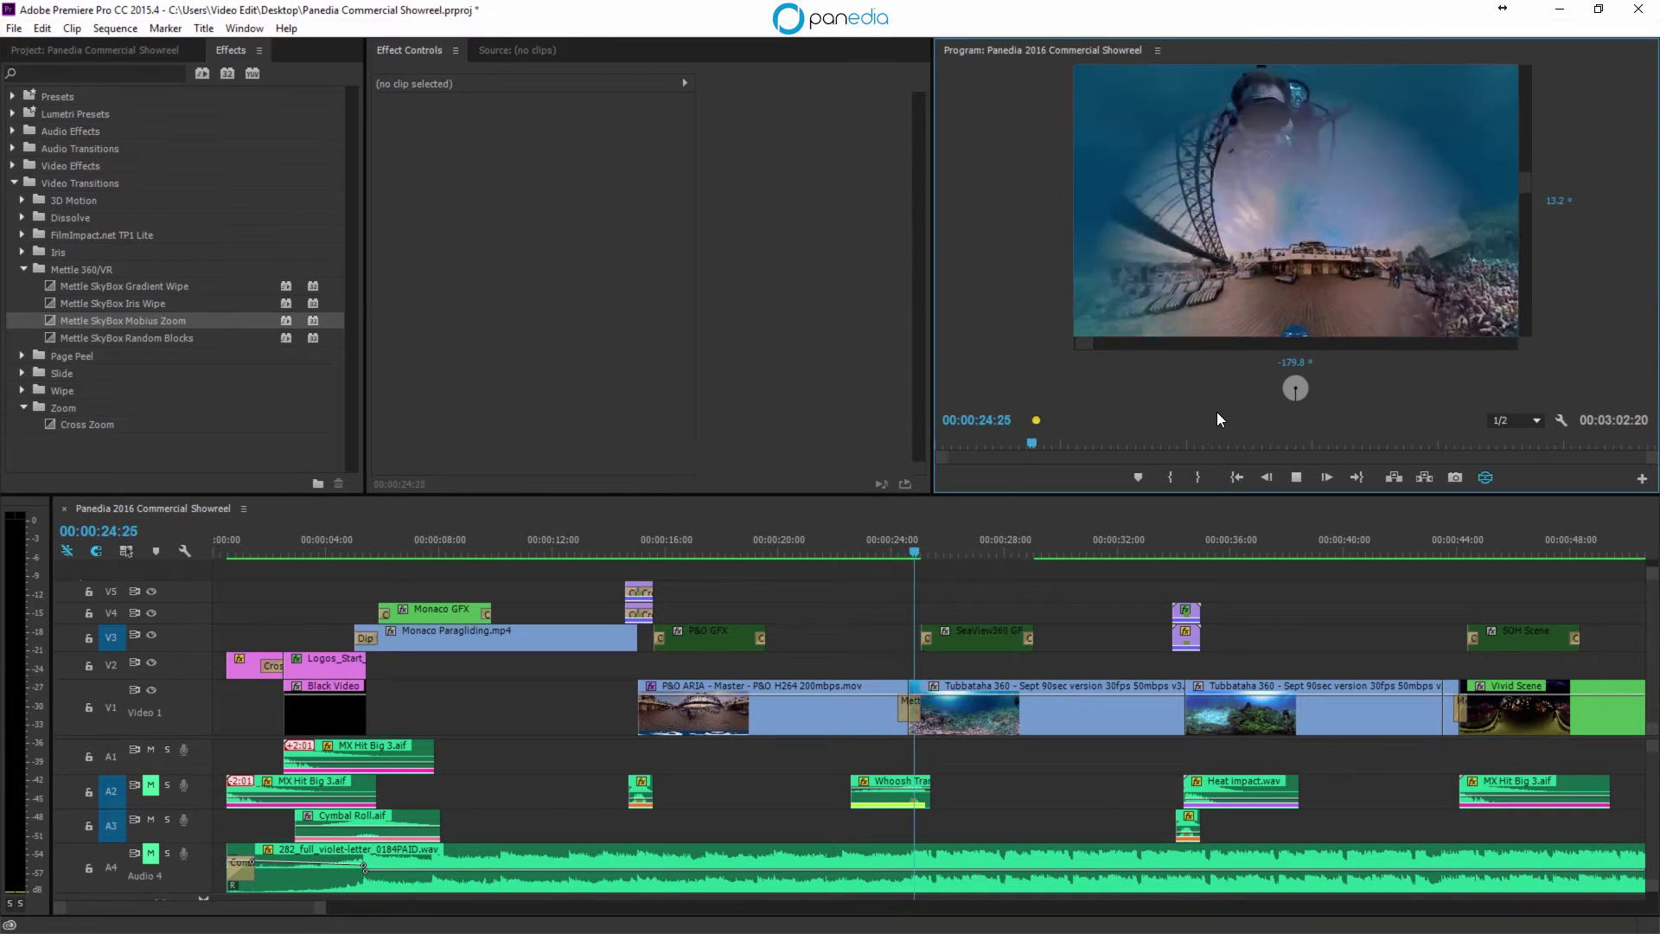
pyautogui.press('space')
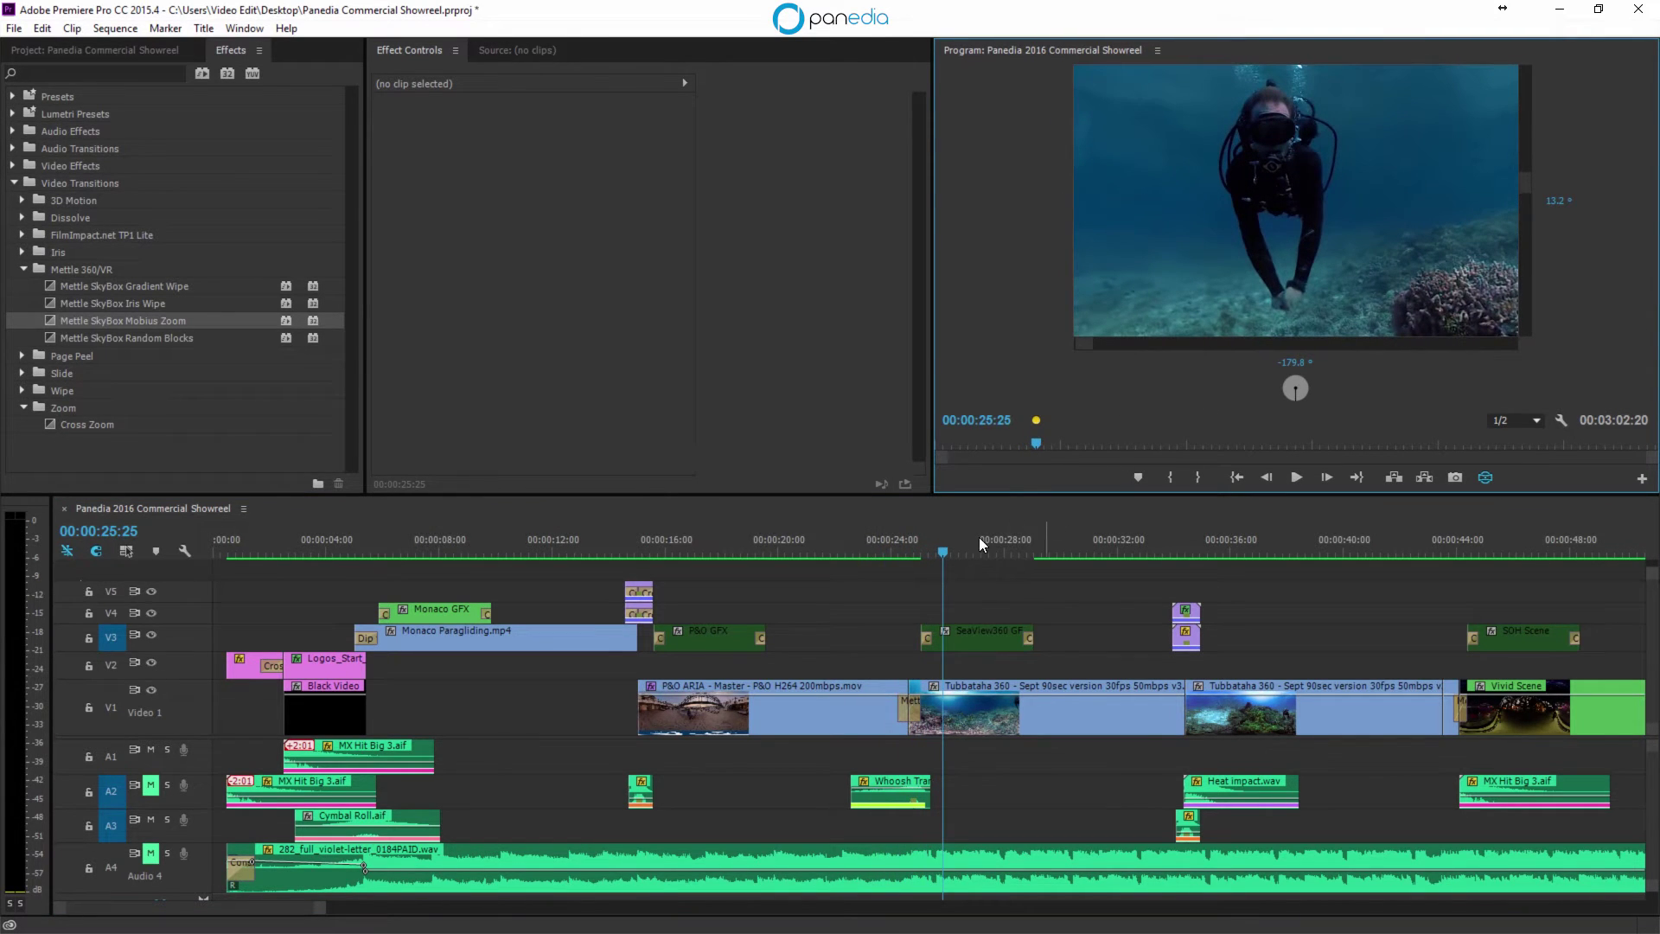
# Step: Turn the VR view from the rear to the front and check the Mobius Zoom between P&O ARIA and Tubbataha 360 from different angles
pyautogui.click(875, 550)
pyautogui.press('space')
pyautogui.moveTo(1365, 262); pyautogui.dragTo(1045, 305)
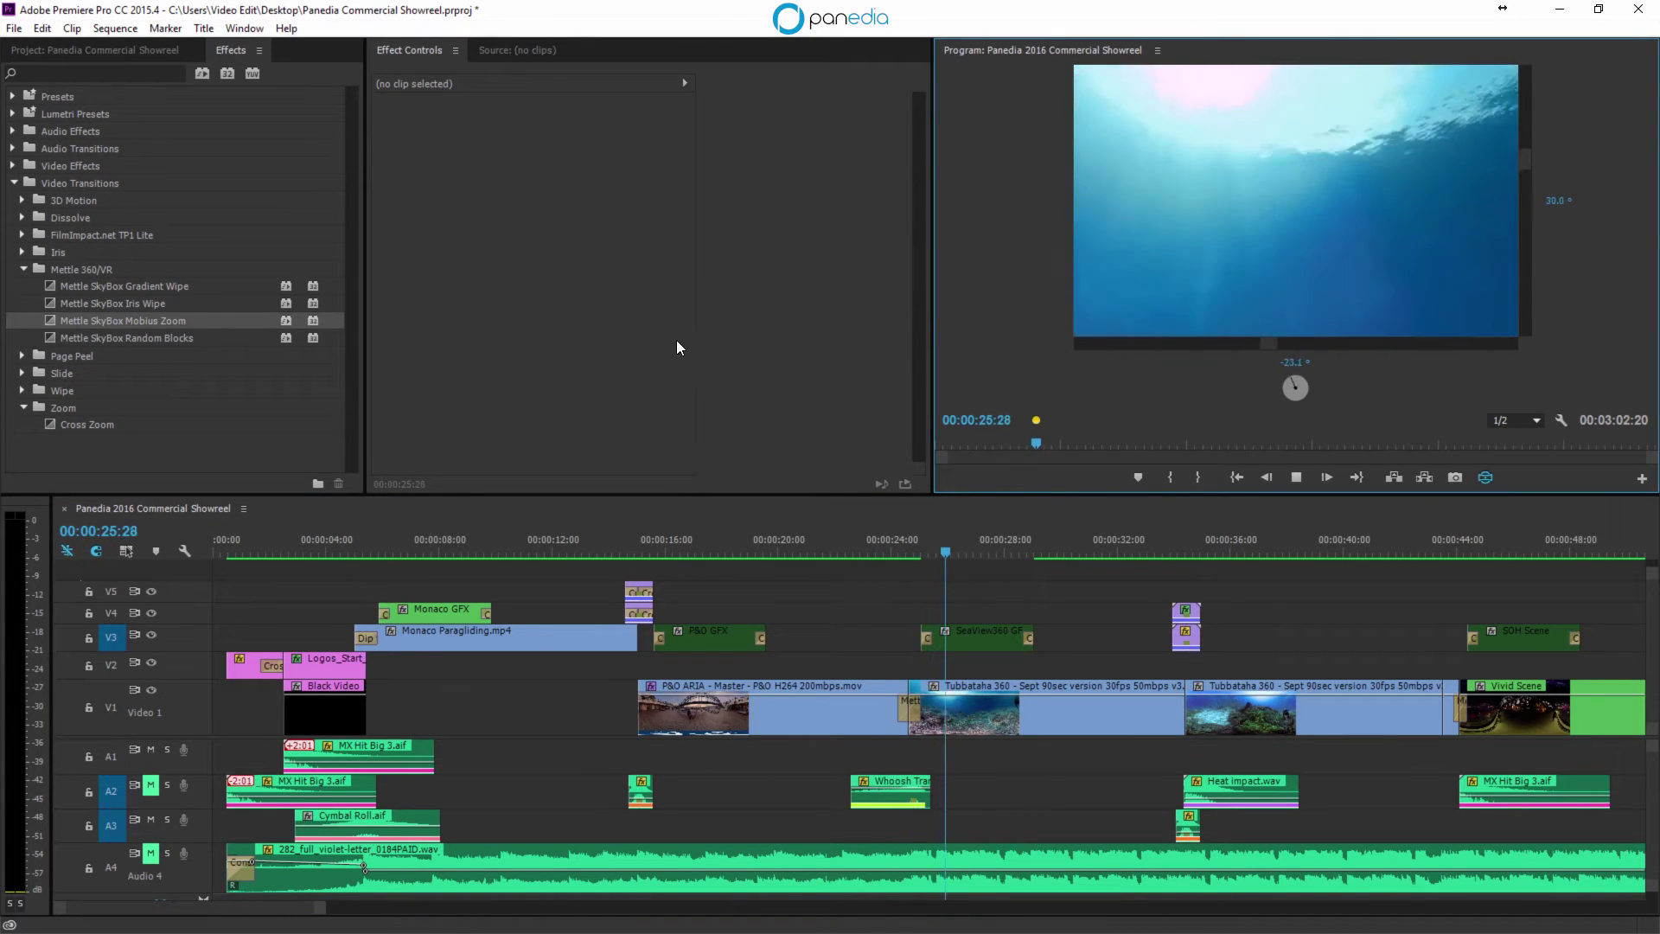
pyautogui.click(884, 543)
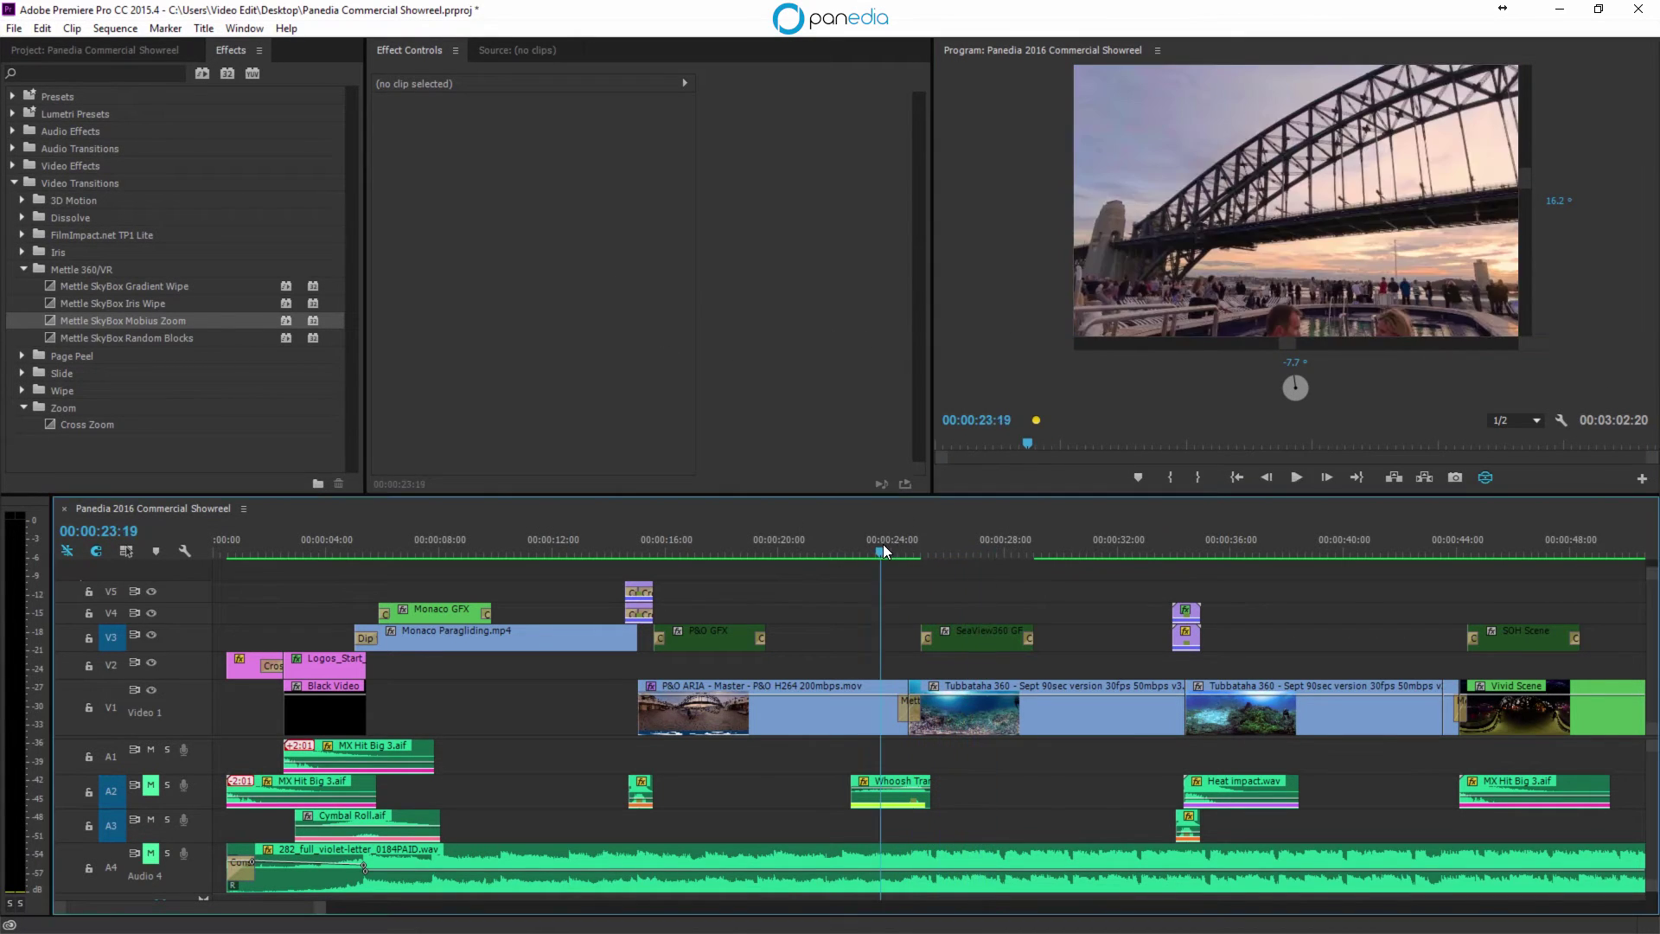
pyautogui.moveTo(1356, 225); pyautogui.dragTo(1366, 145)
pyautogui.press('space')
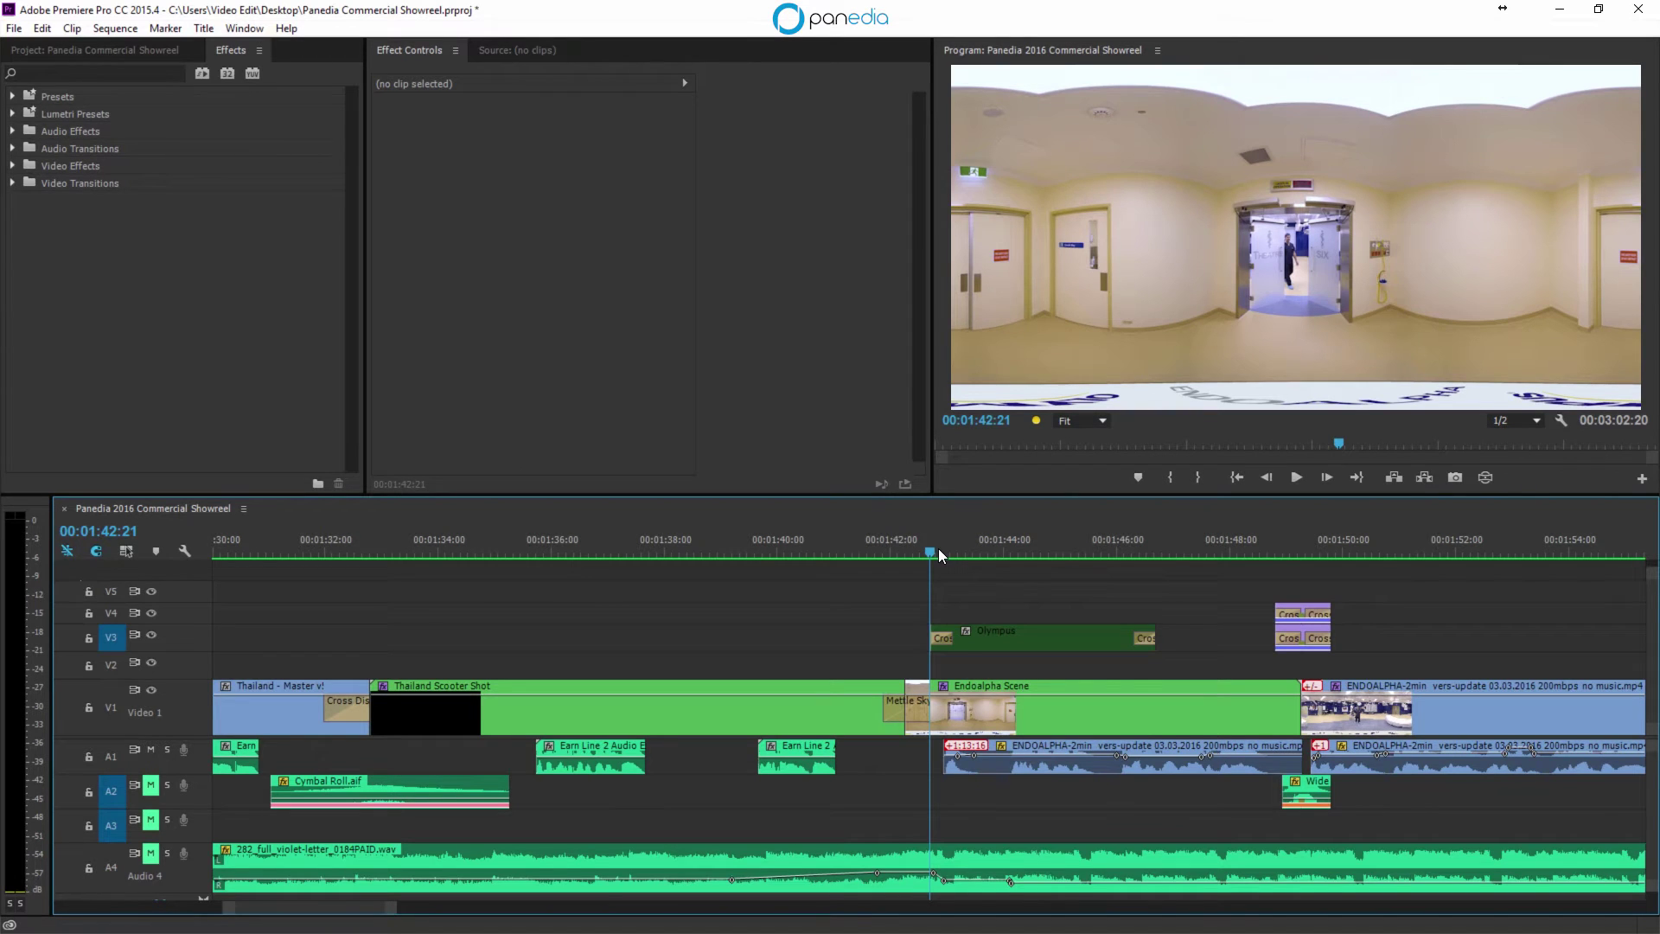
# Step: Play the Endoalpha Scene from 00:01:42:21 and extend the start of its A1 audio clip back to the end of the preceding Earn Line 2 clip
pyautogui.press('space')
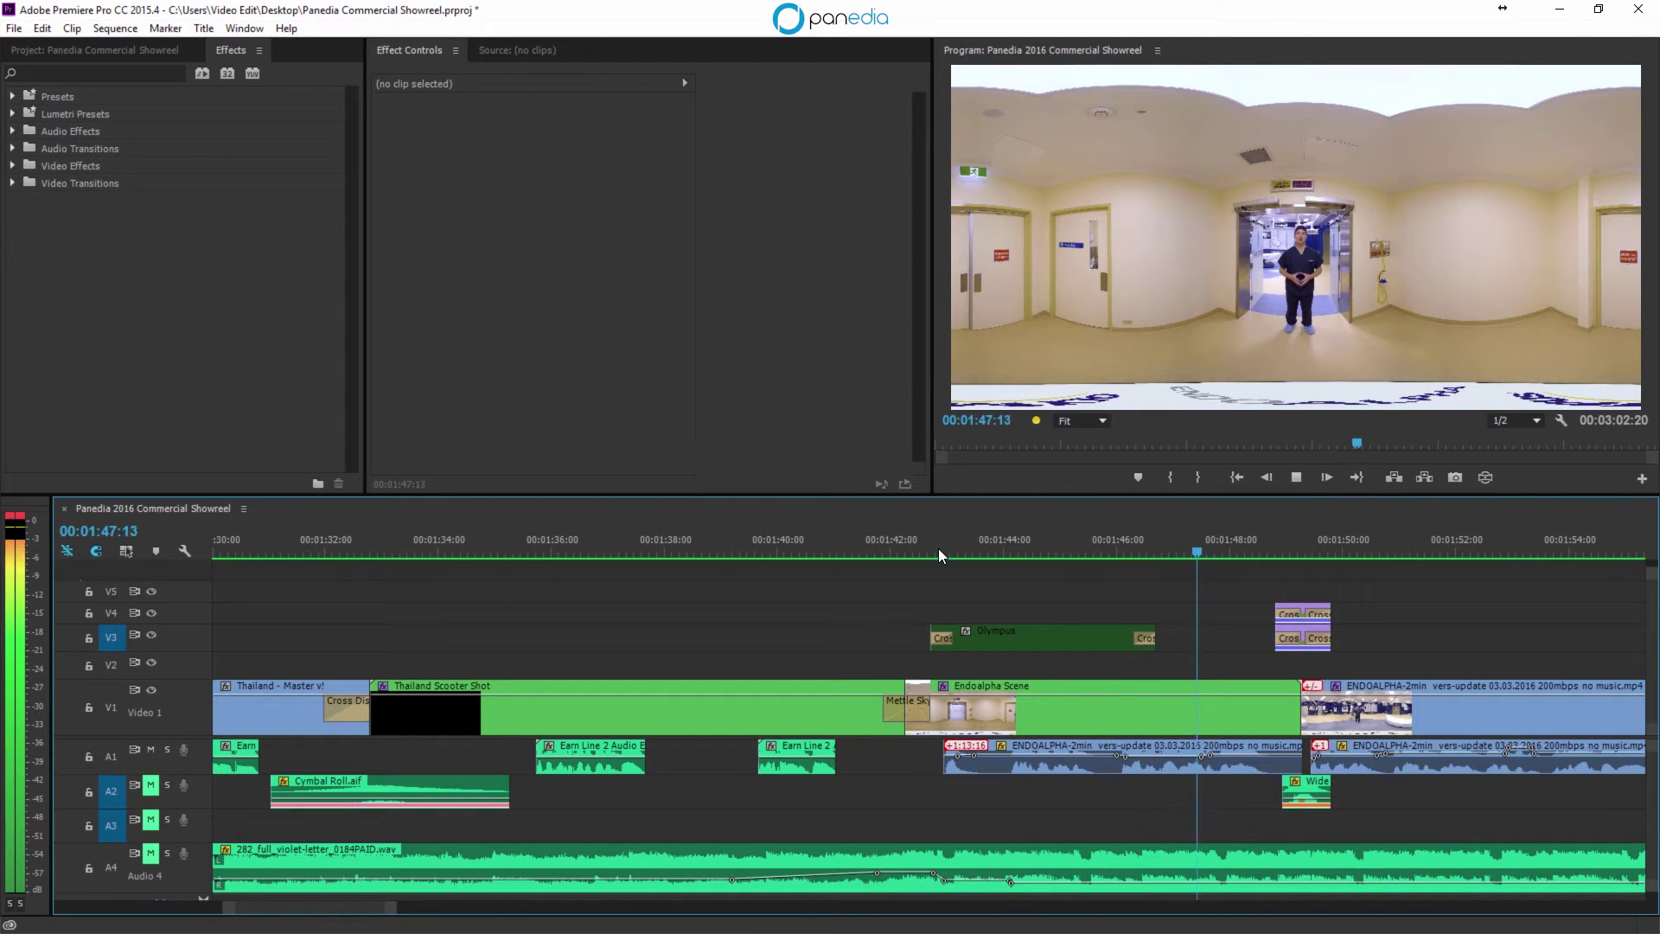
pyautogui.press('space')
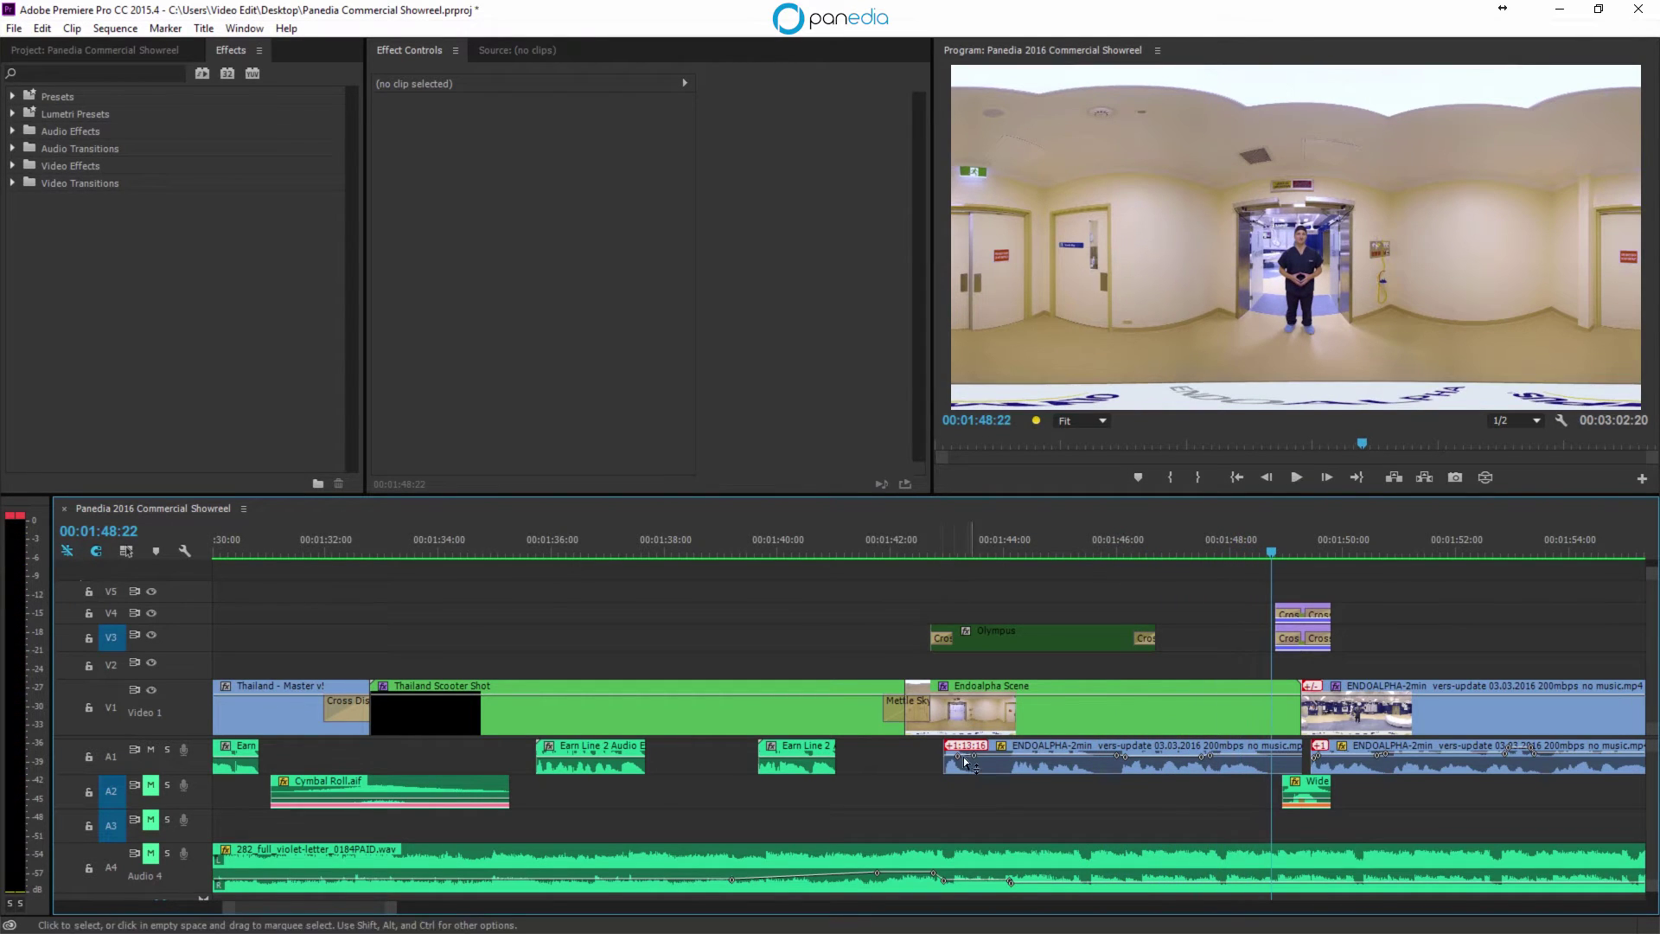
pyautogui.moveTo(944, 760); pyautogui.dragTo(837, 780)
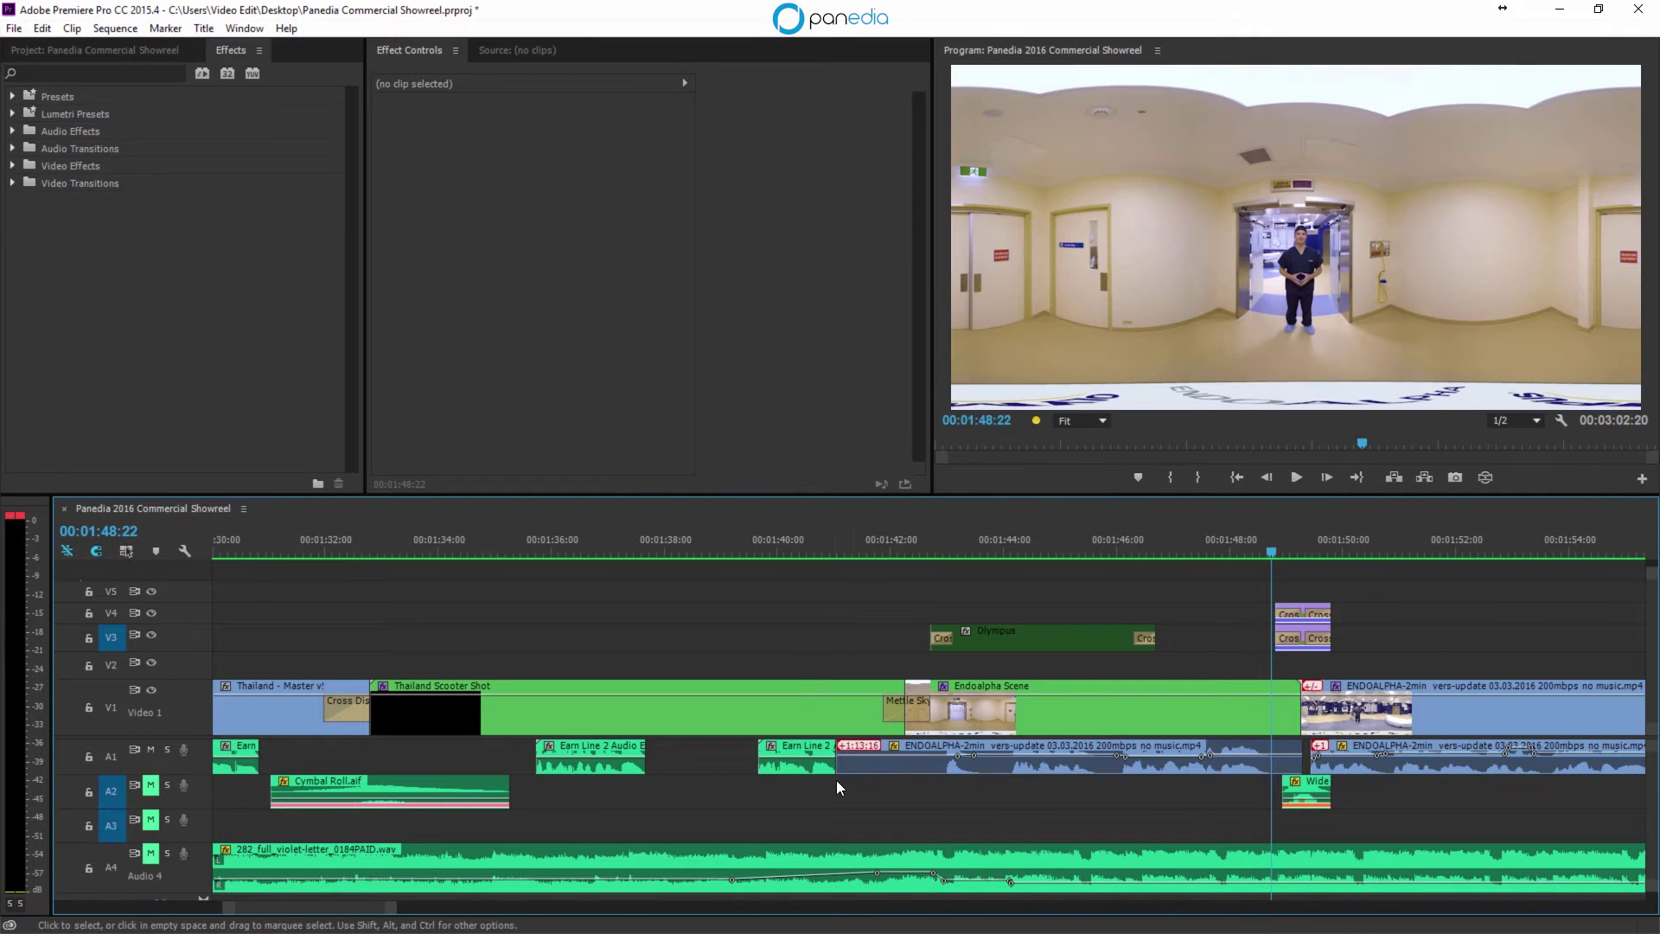
# Step: Open the extended ENDOALPHA audio clip on A1 for editing in Adobe Audition
pyautogui.click(919, 763)
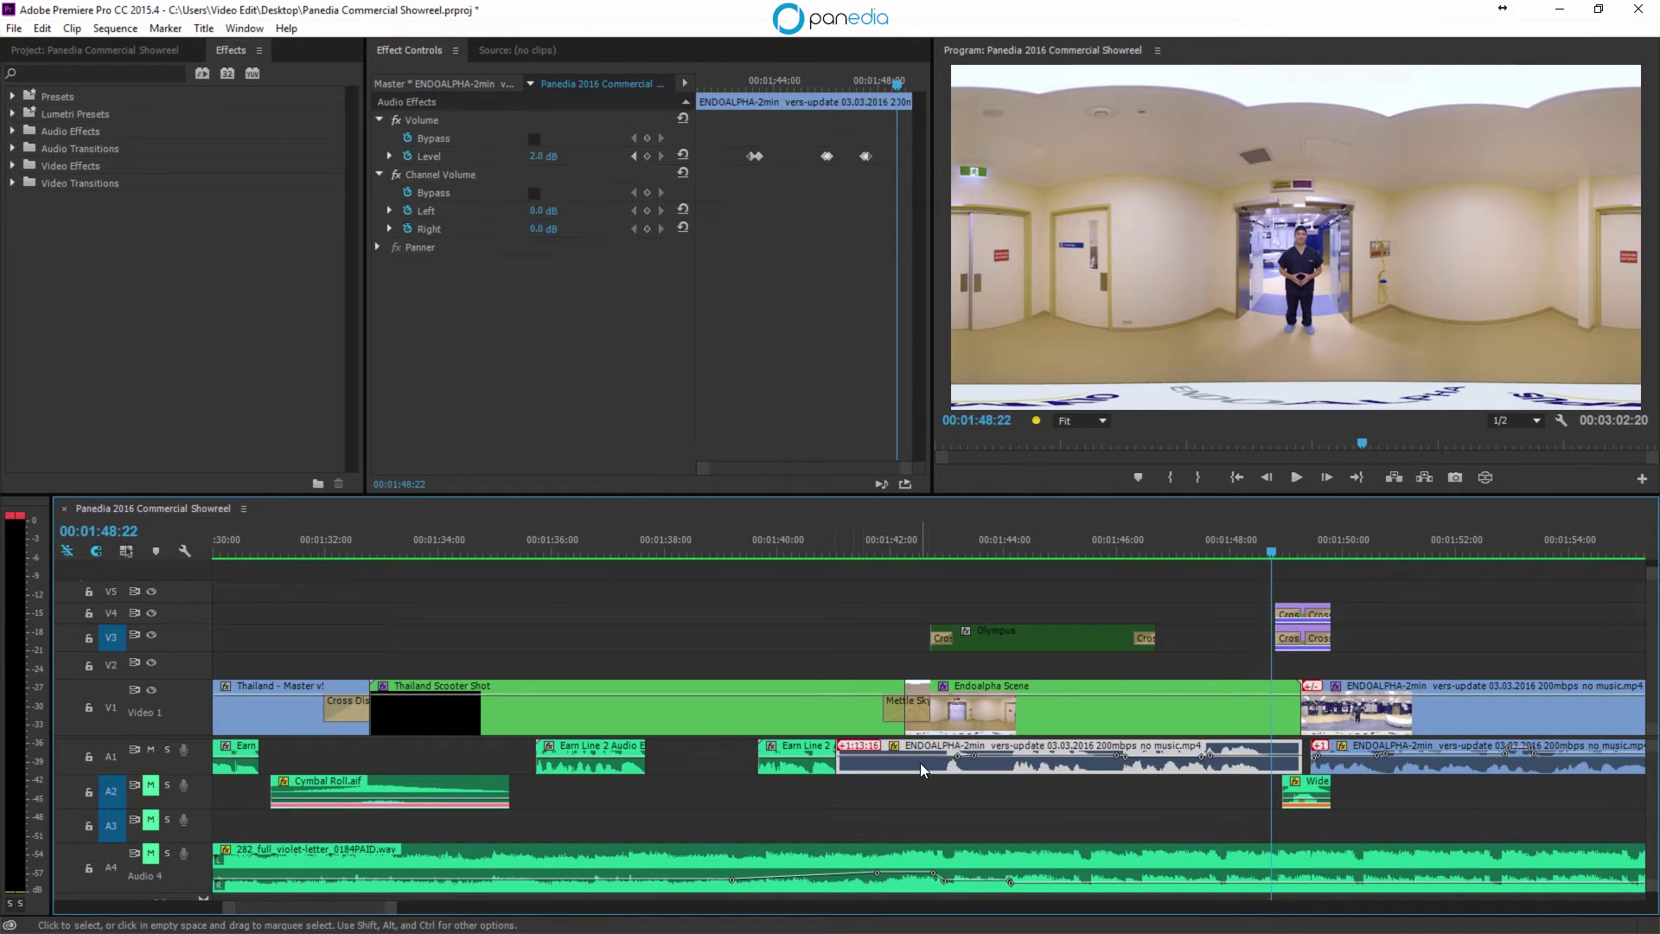
pyautogui.rightClick(920, 763)
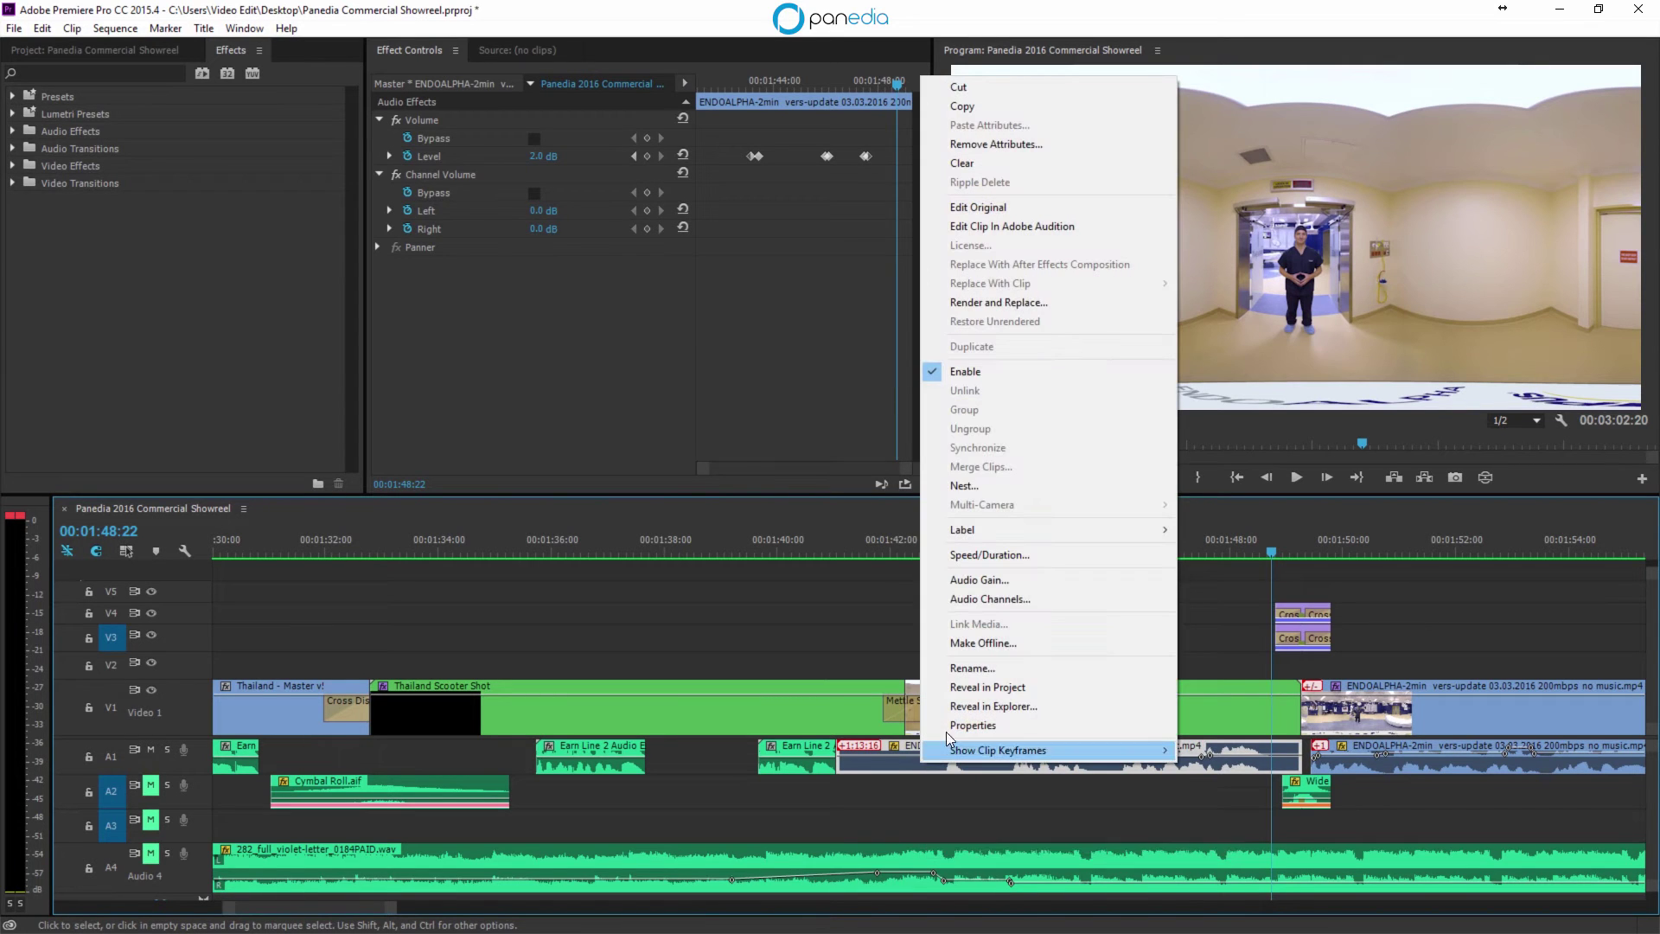
pyautogui.click(1026, 226)
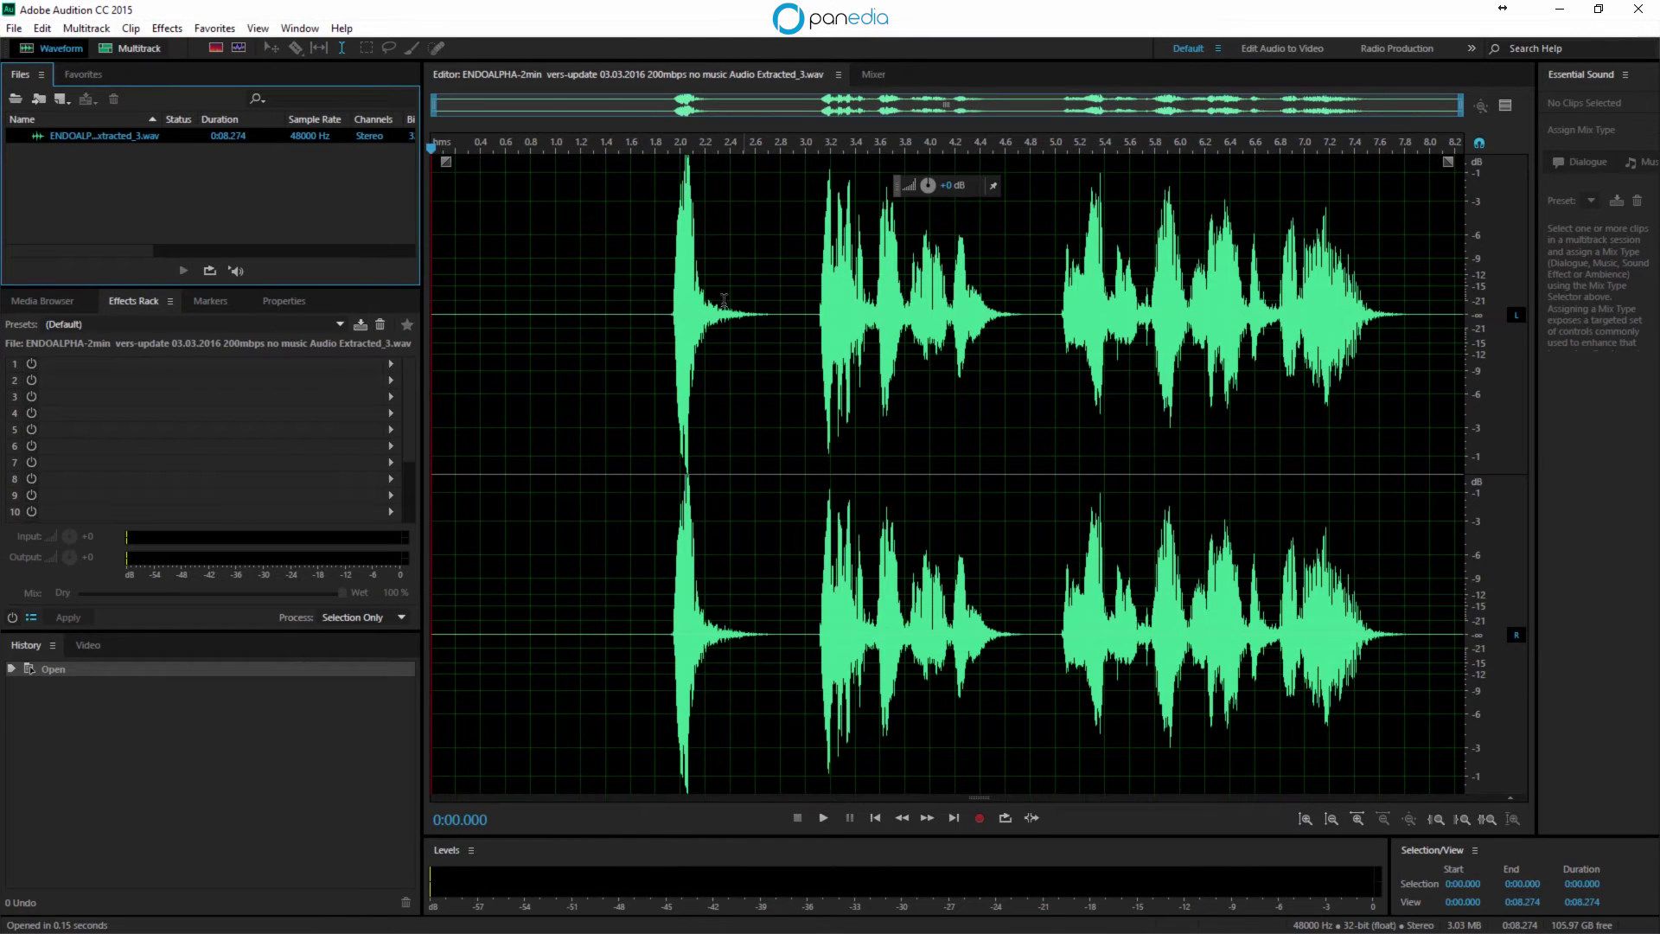
# Step: Play the extracted ENDOALPHA audio from about 1.0 s to listen for background noise
pyautogui.click(561, 354)
pyautogui.press('space')
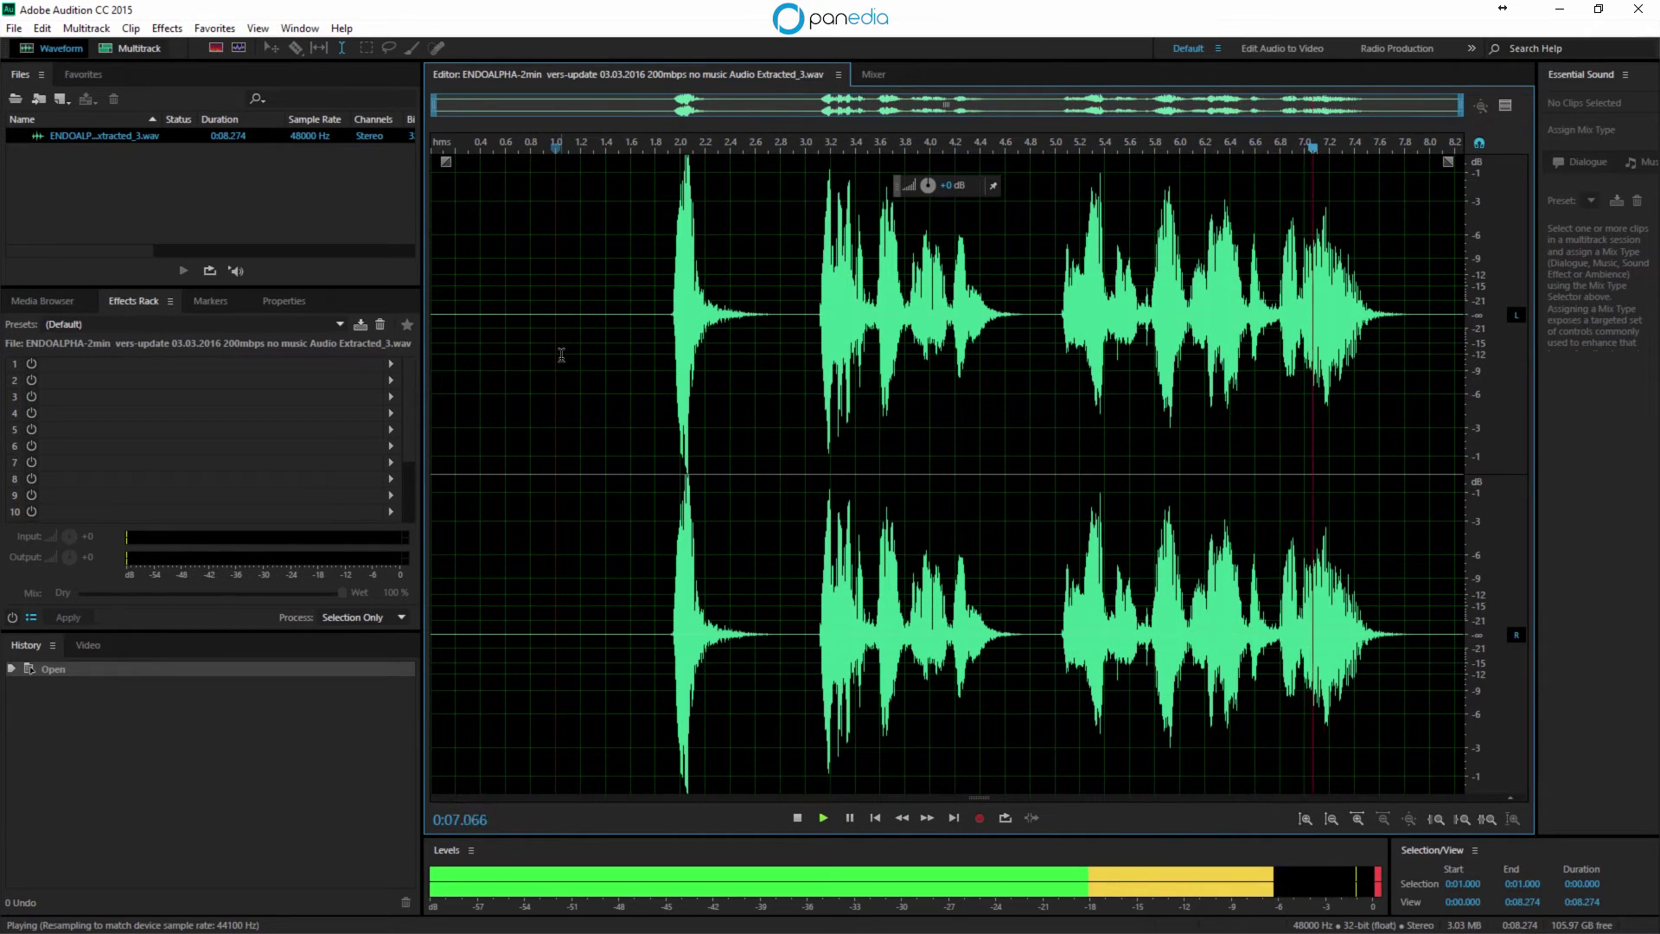
pyautogui.press('space')
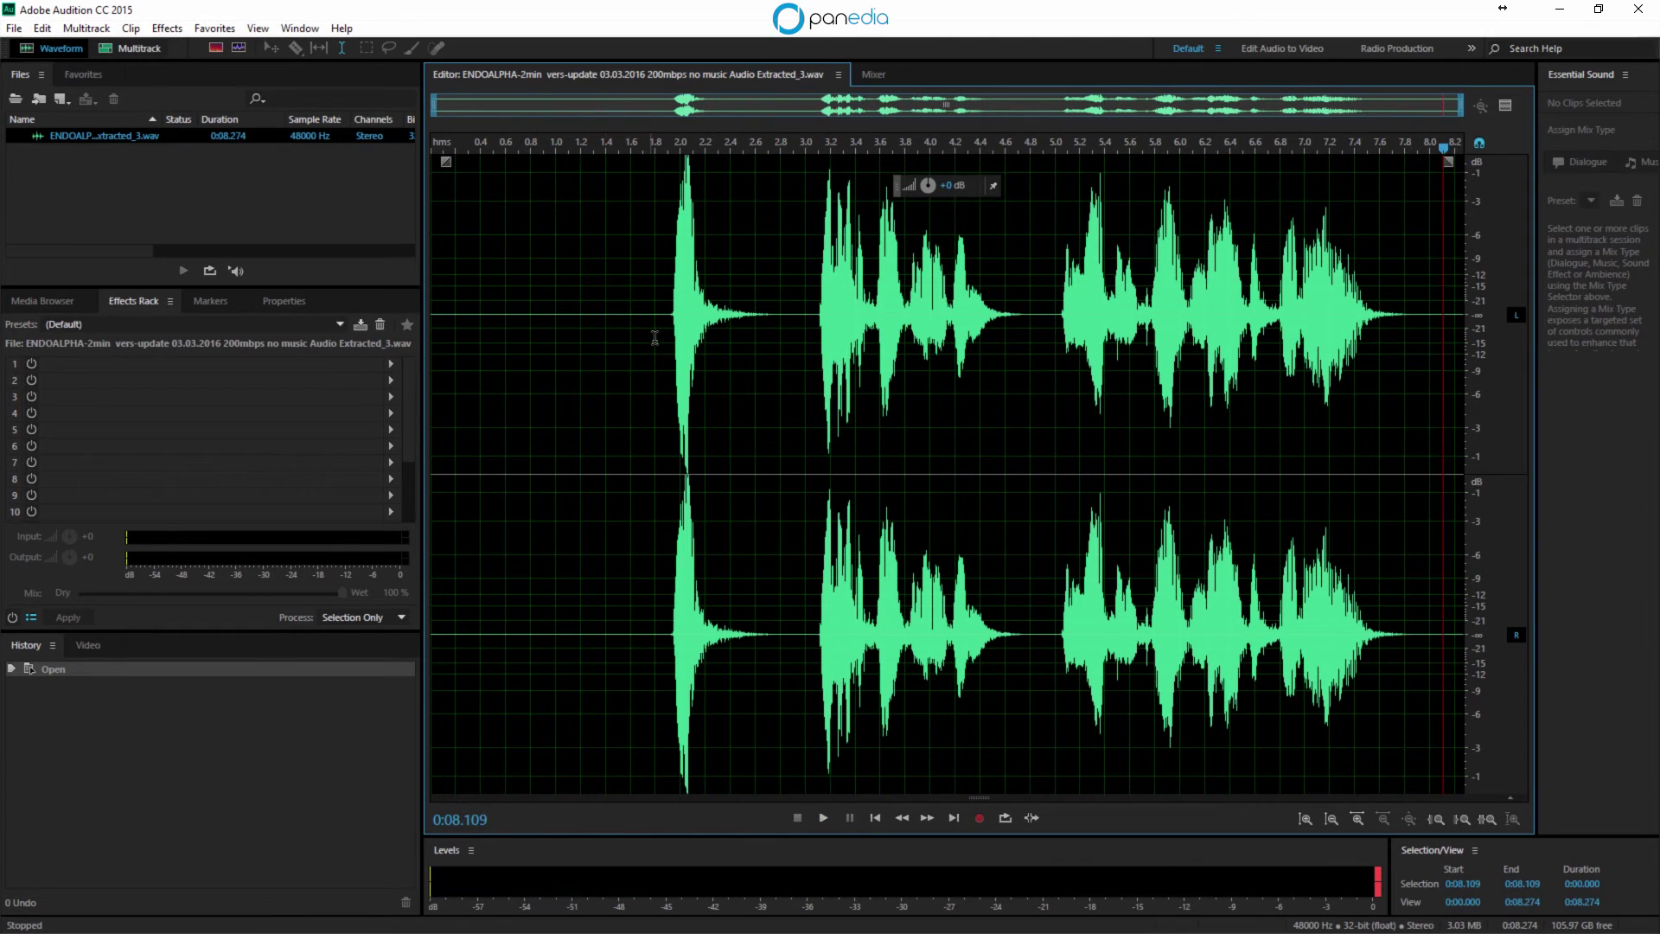
# Step: Capture a noise print from the speech-free opening of the waveform, from 0:00.000 to about 0:01.890
pyautogui.moveTo(666, 335); pyautogui.dragTo(392, 367)
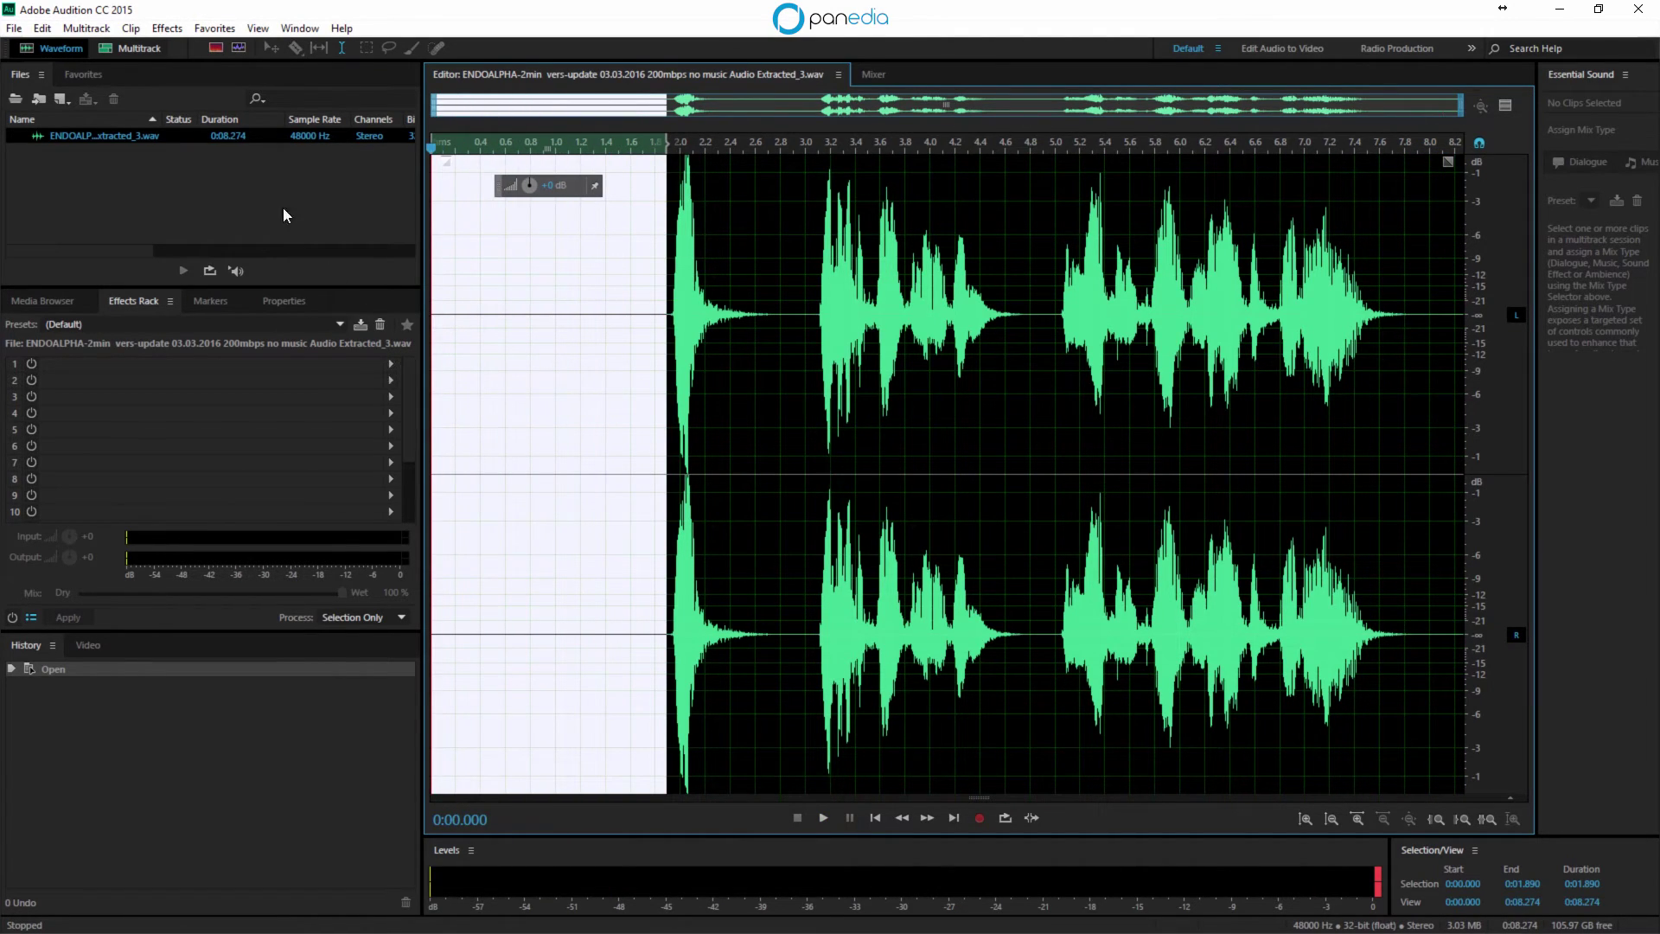
pyautogui.click(167, 28)
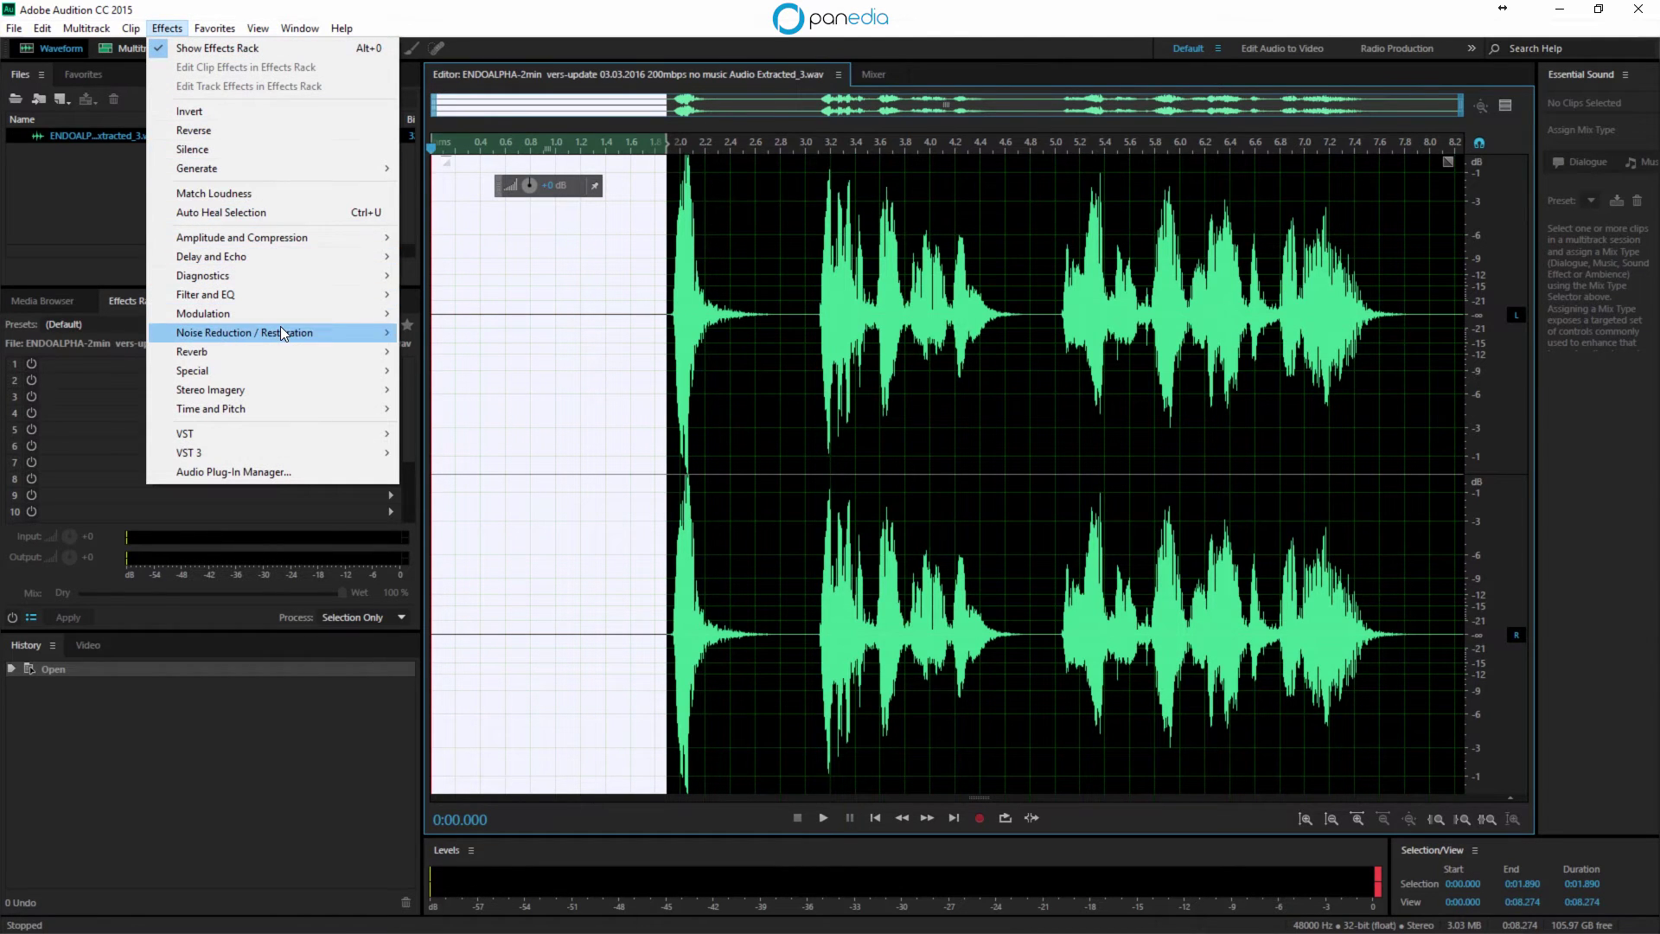
pyautogui.moveTo(280, 328)
pyautogui.click(432, 329)
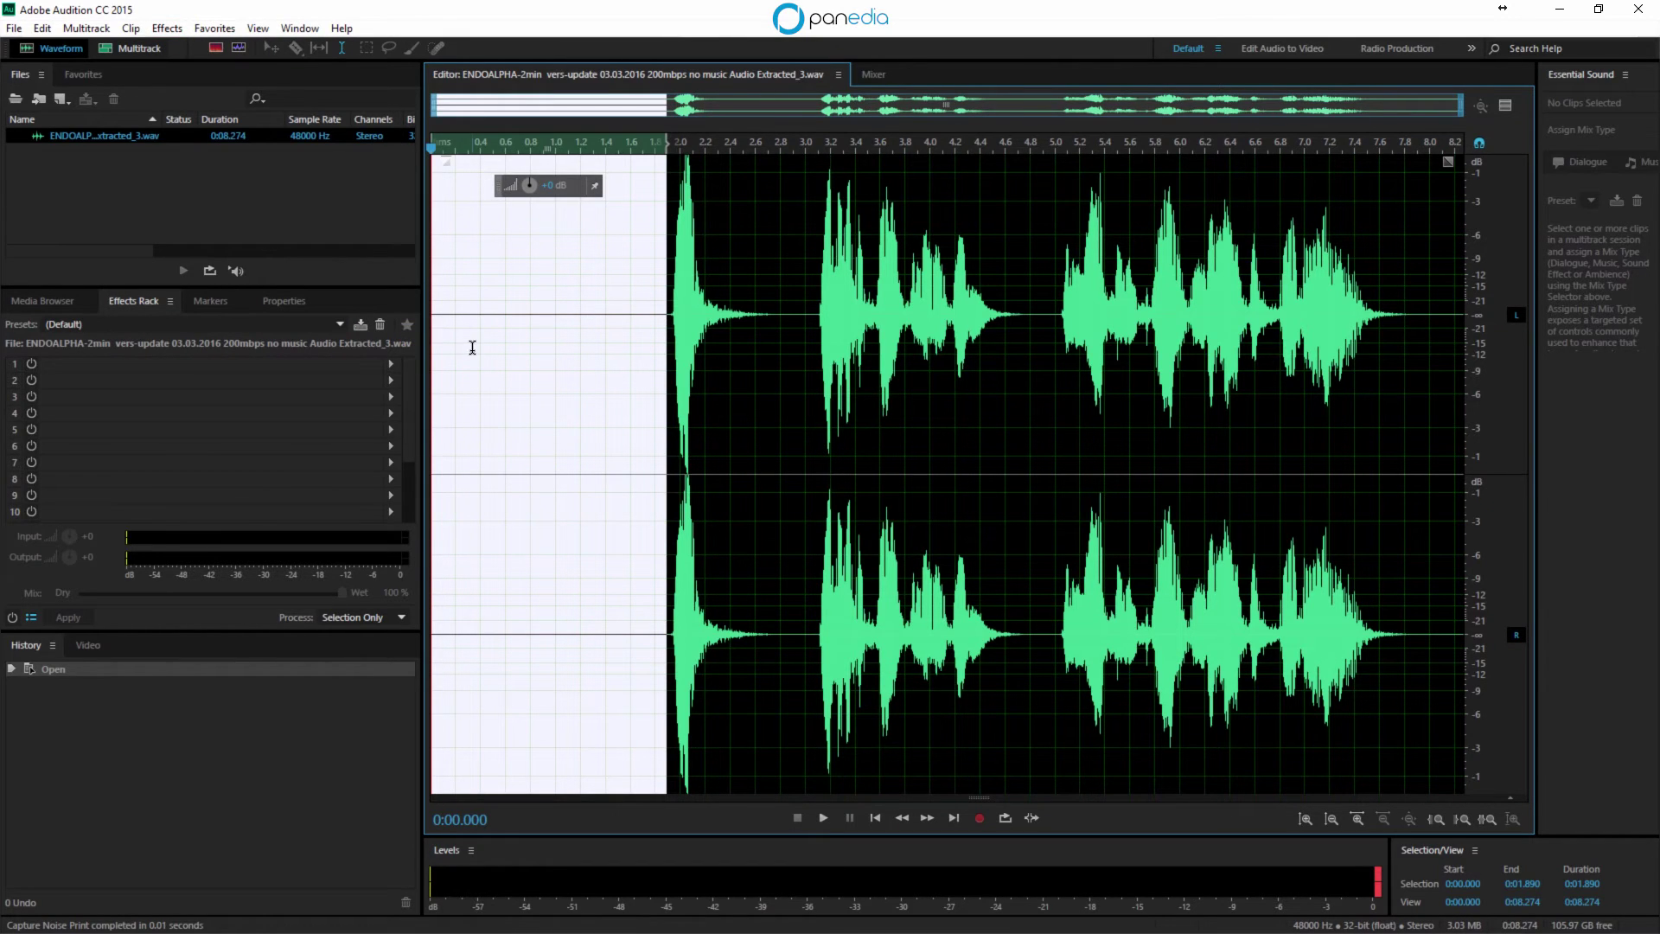
# Step: Apply Noise Reduction to the entire waveform at 12% with a 14.9 dB reduction, and play the result
pyautogui.click(603, 423)
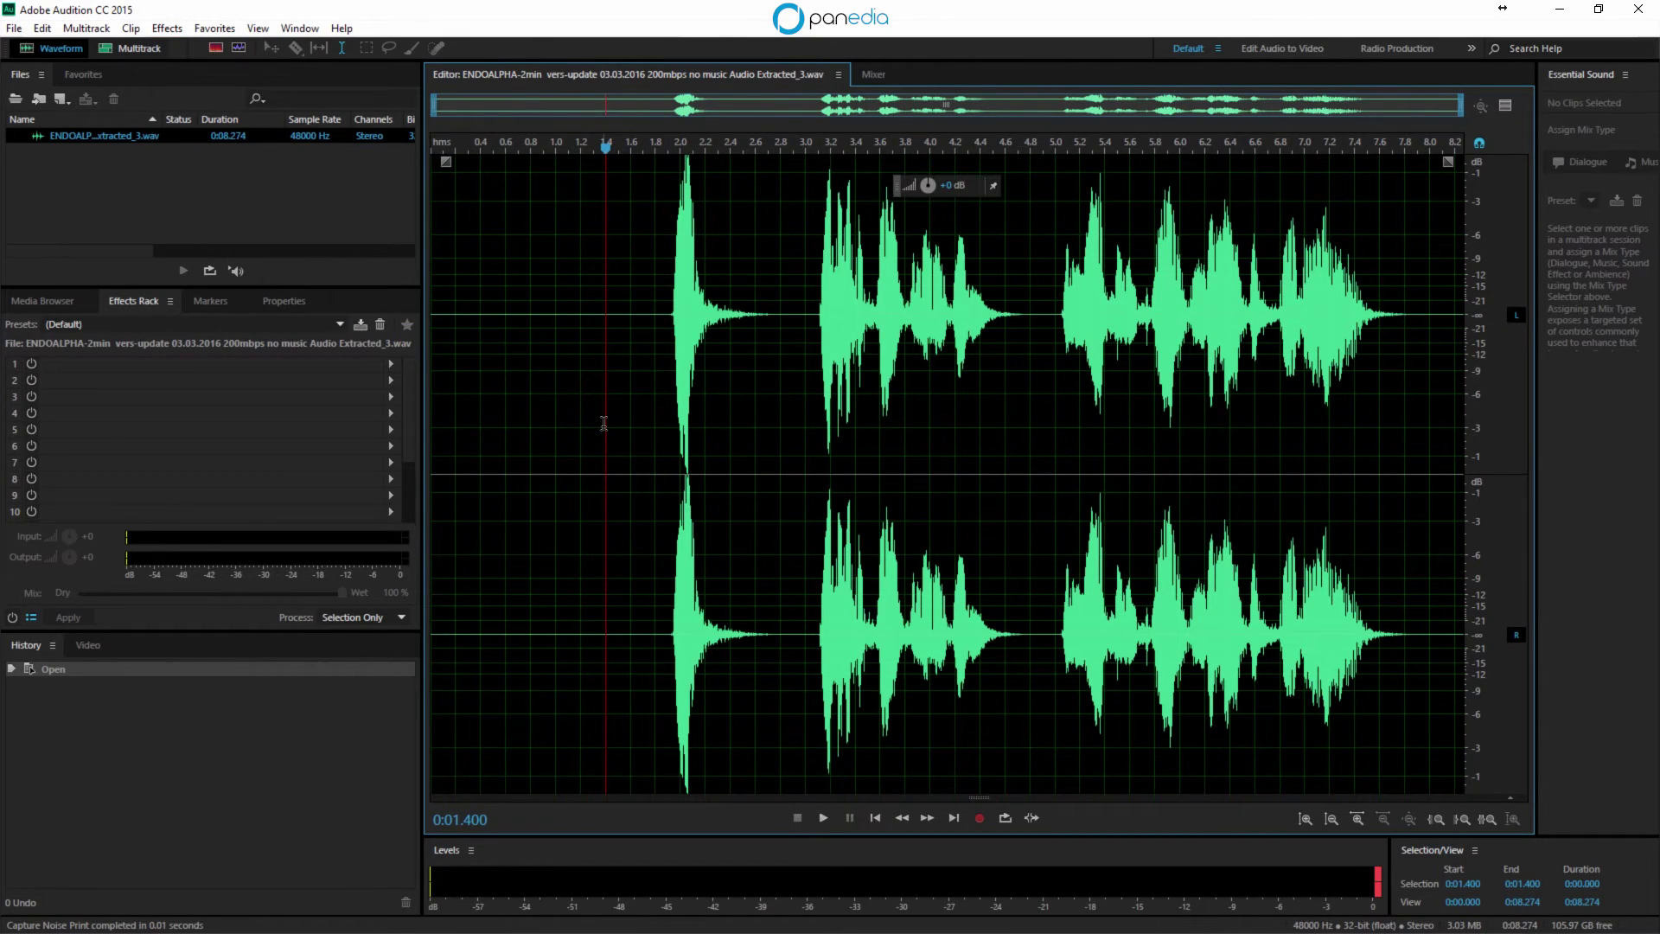
pyautogui.click(39, 28)
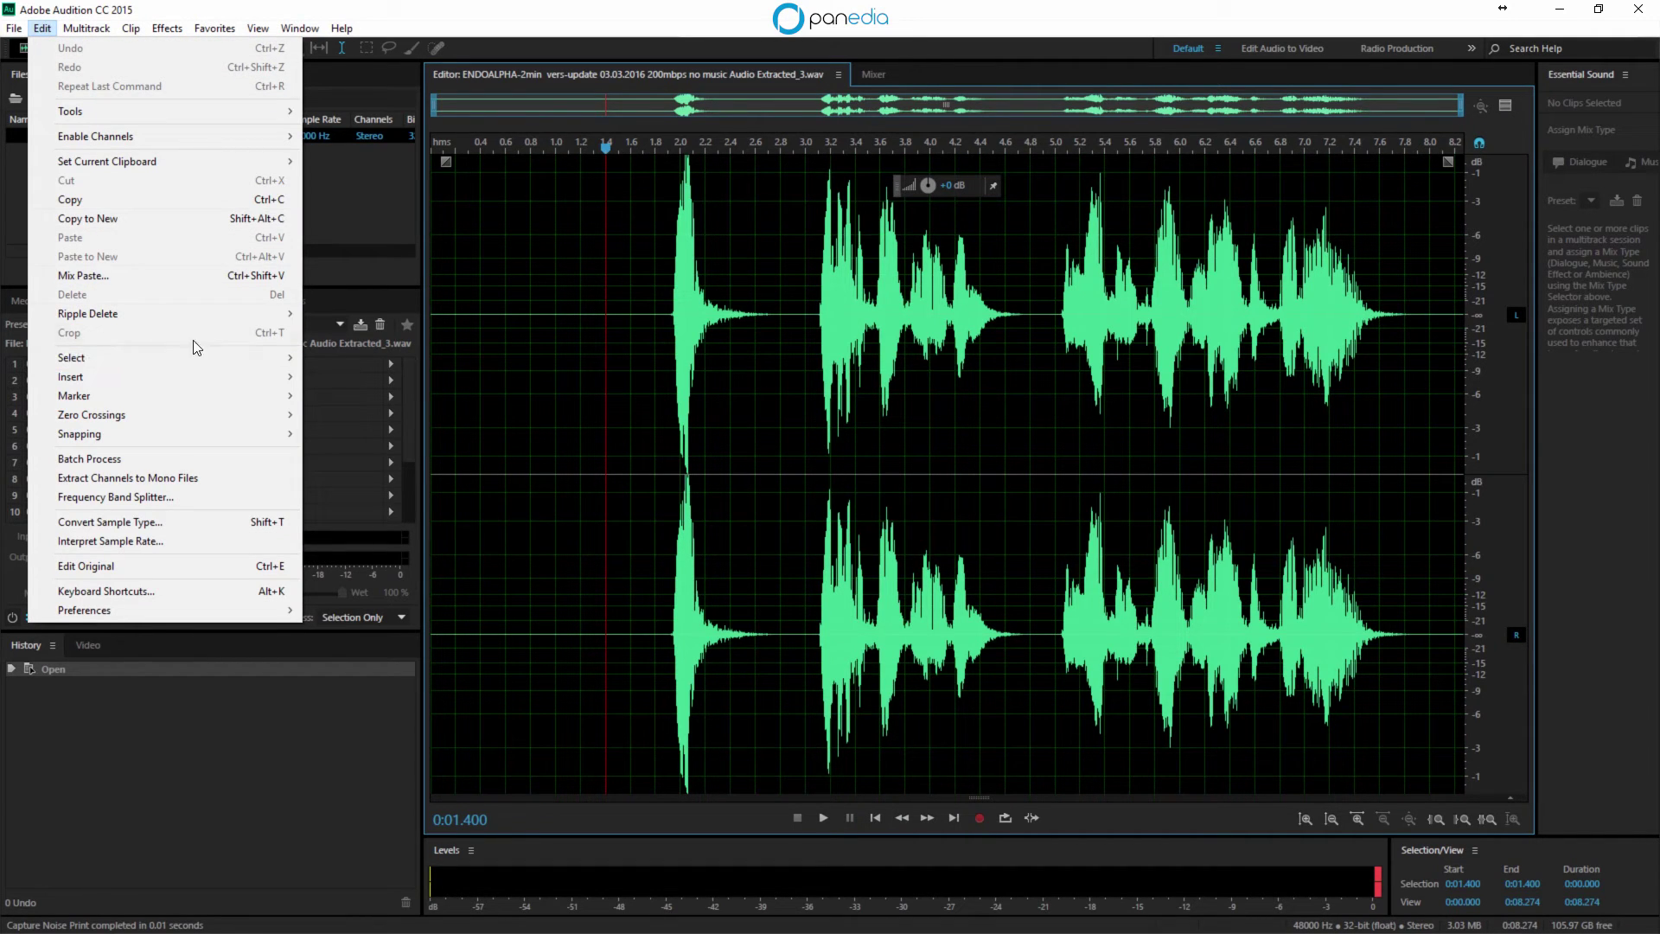
pyautogui.moveTo(238, 350)
pyautogui.click(340, 349)
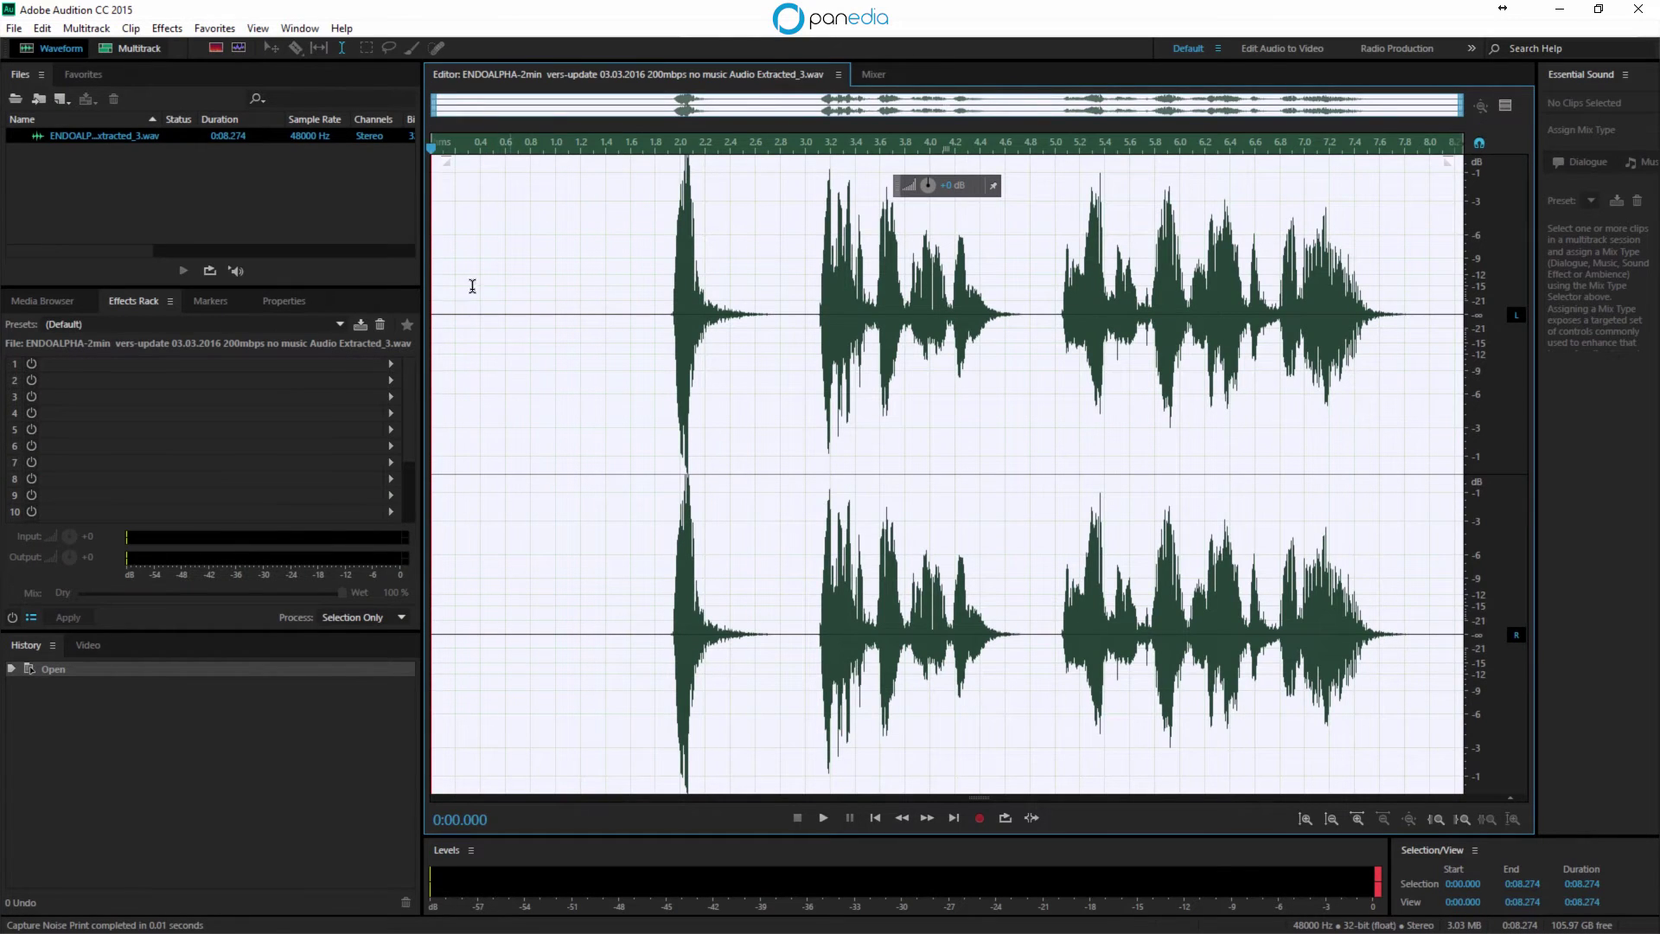
pyautogui.click(166, 29)
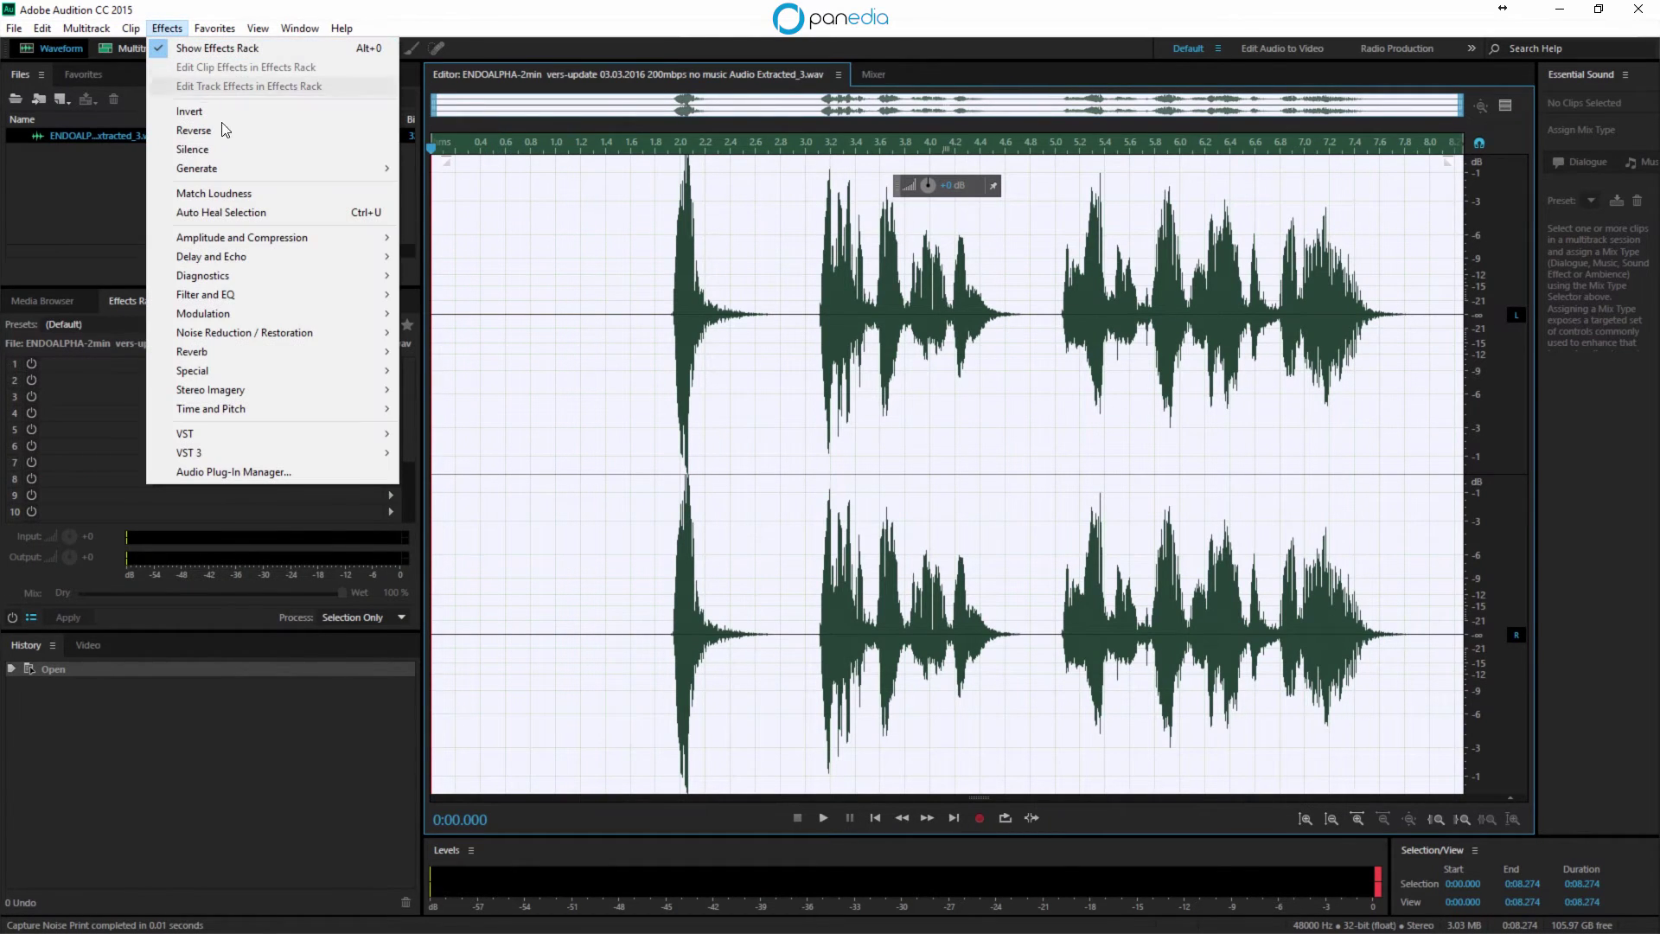
pyautogui.moveTo(344, 332)
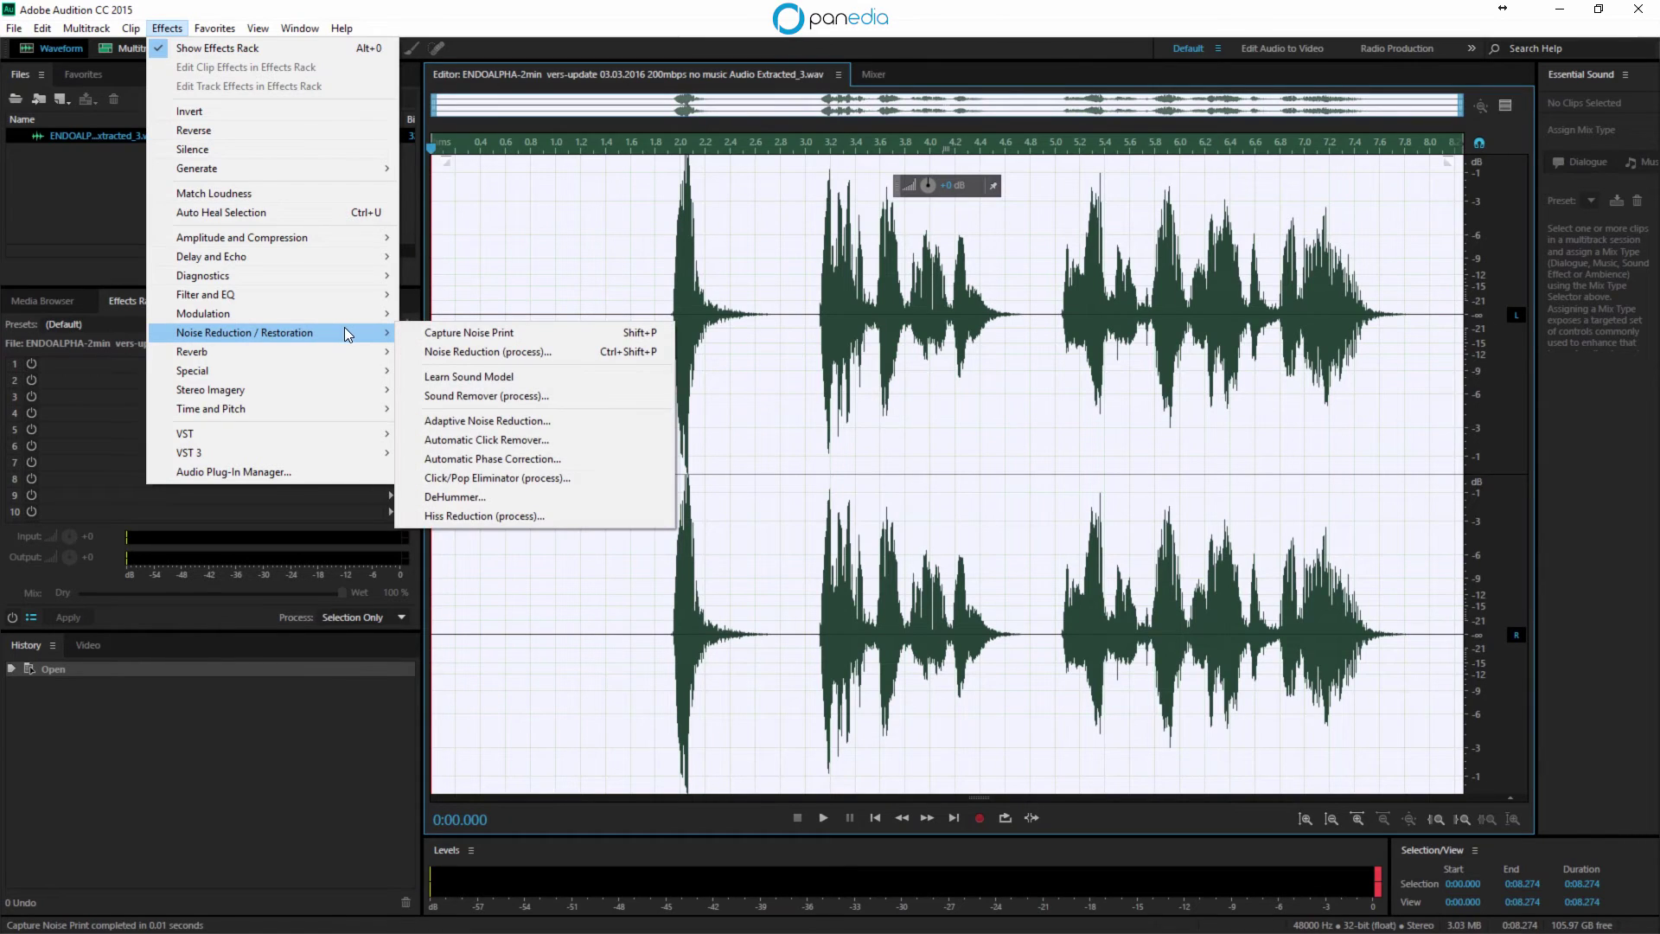
pyautogui.click(413, 351)
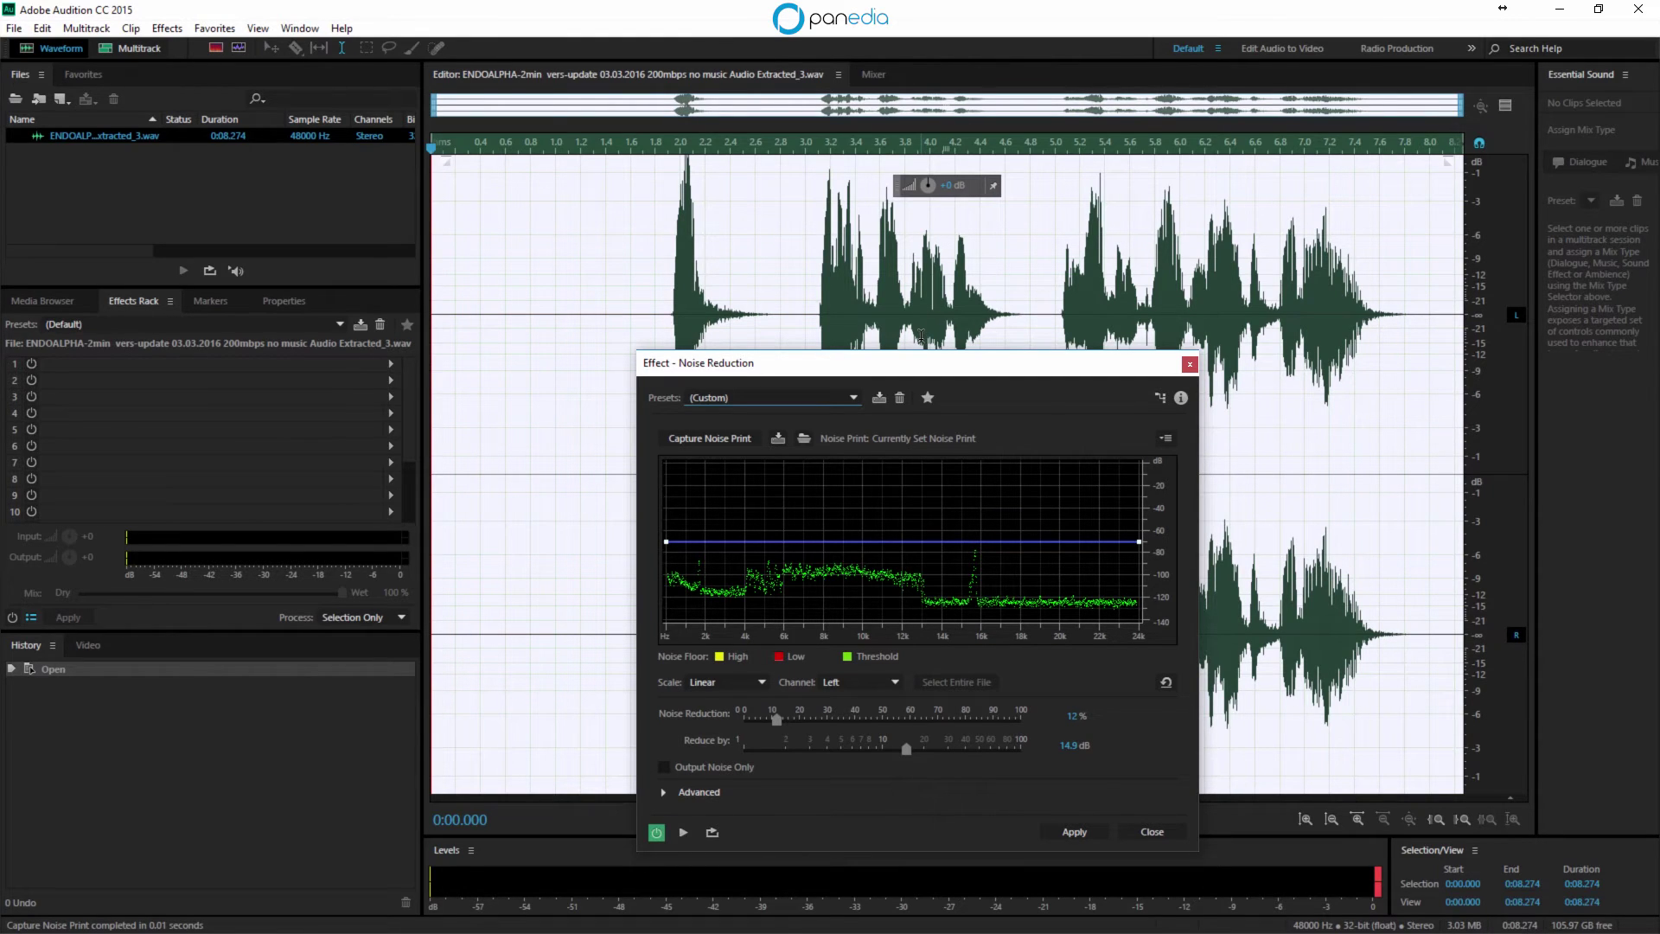
pyautogui.click(1074, 831)
pyautogui.press('space')
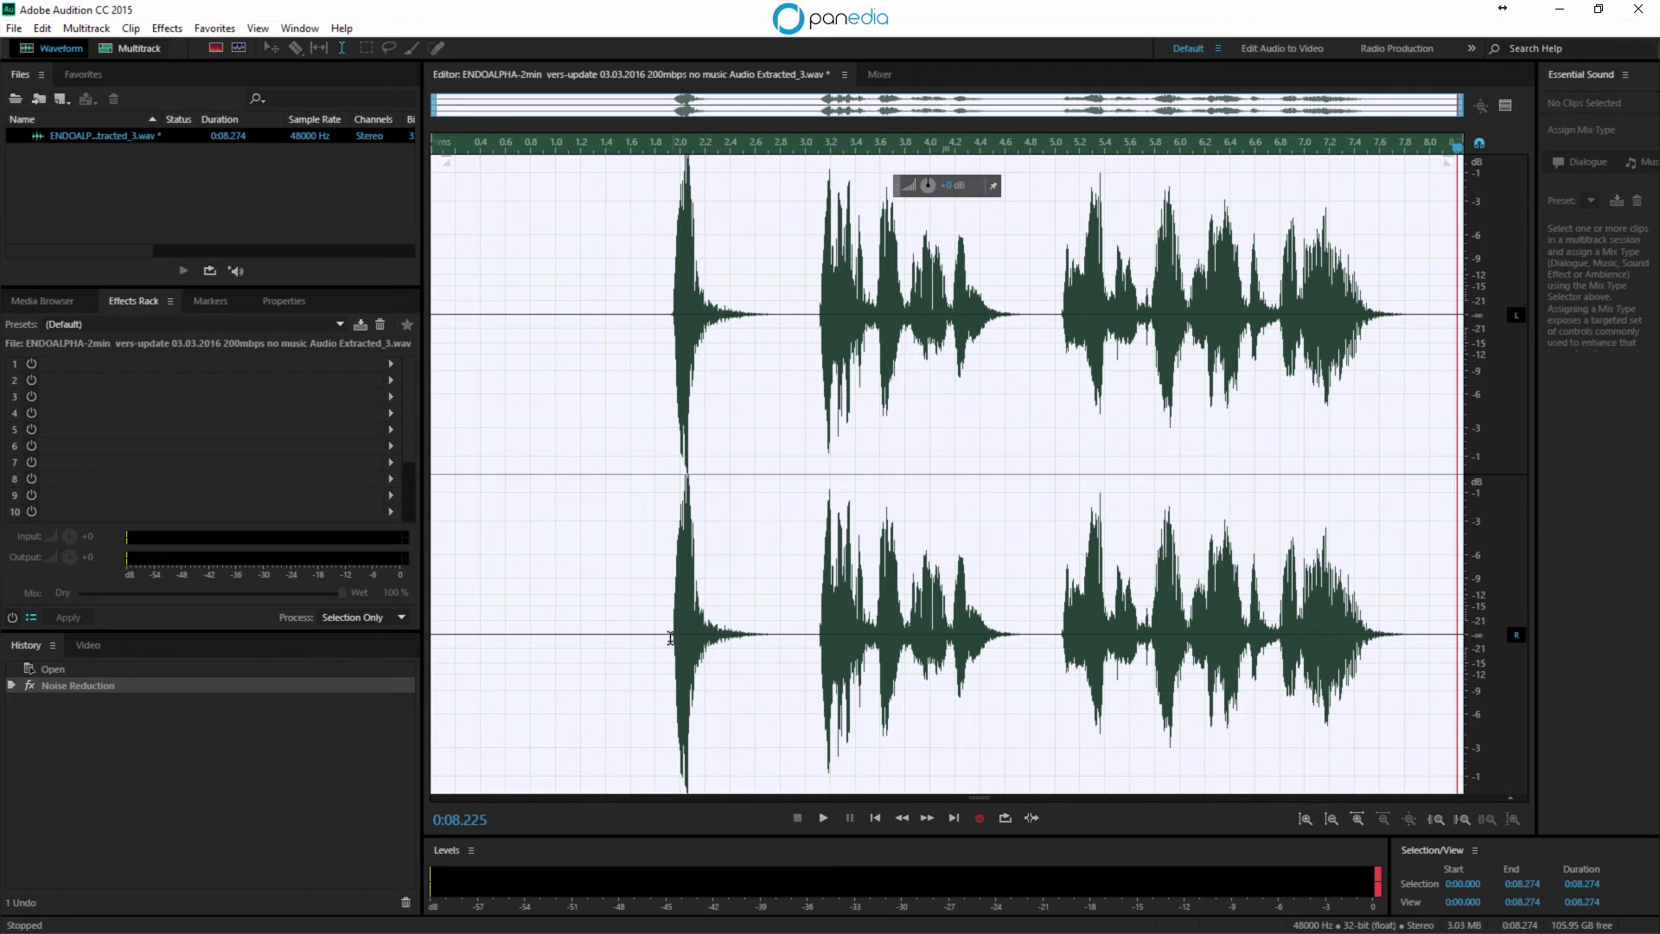
# Step: Save the noise-reduced audio file and close Audition to return to Premiere Pro
pyautogui.click(14, 29)
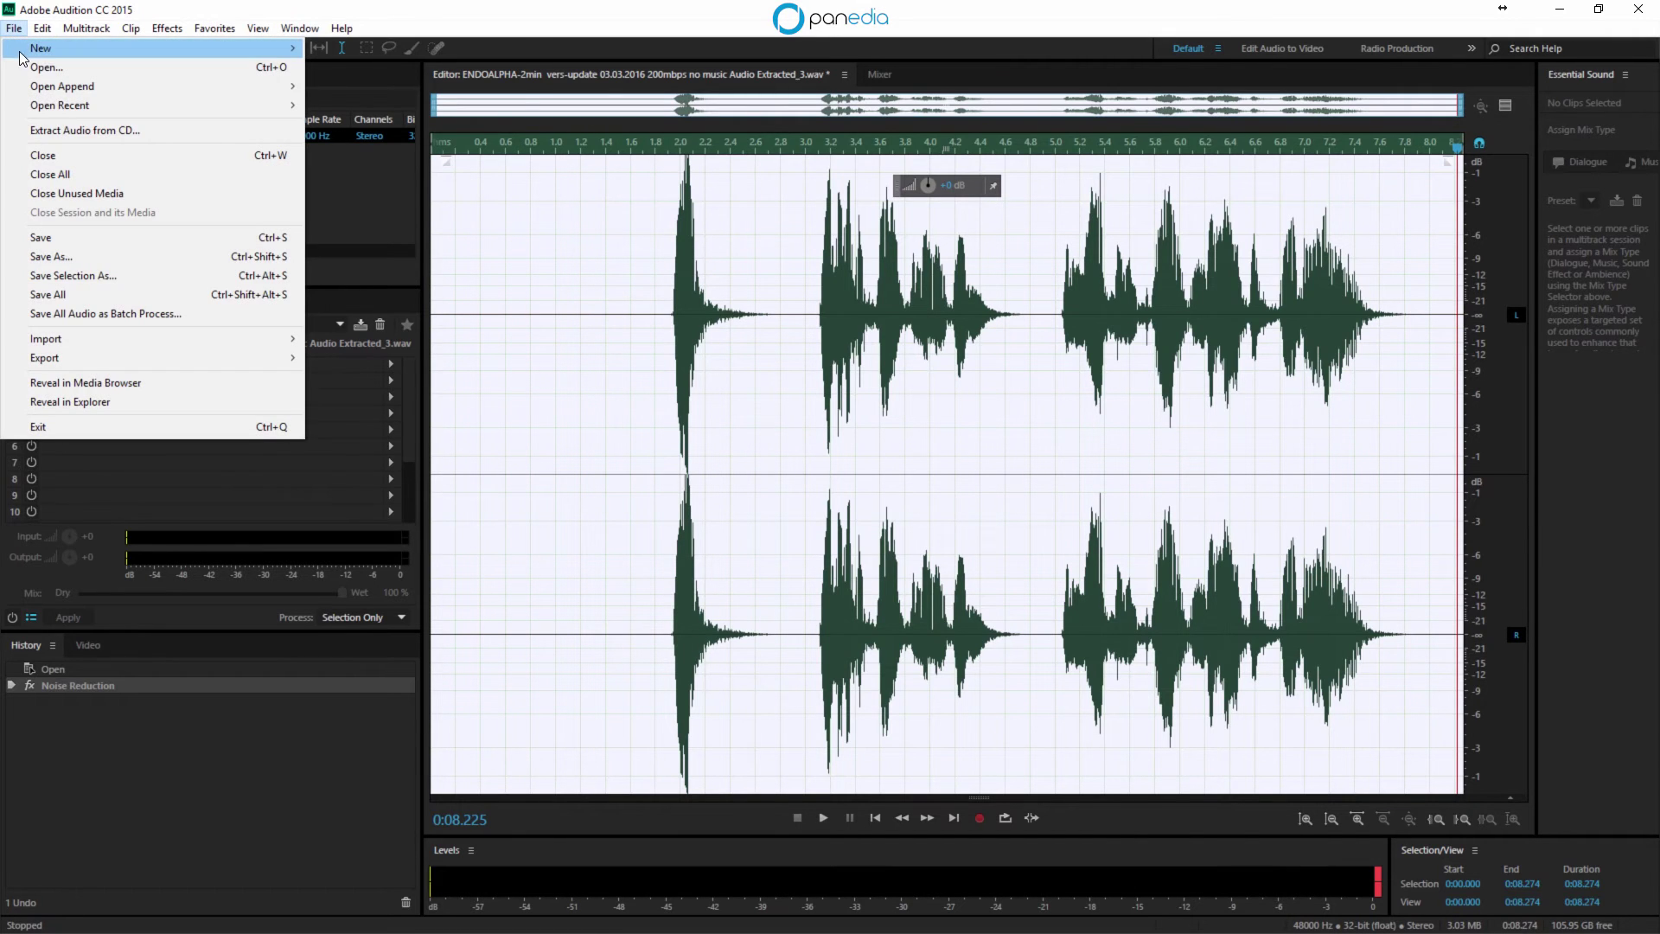
pyautogui.click(74, 235)
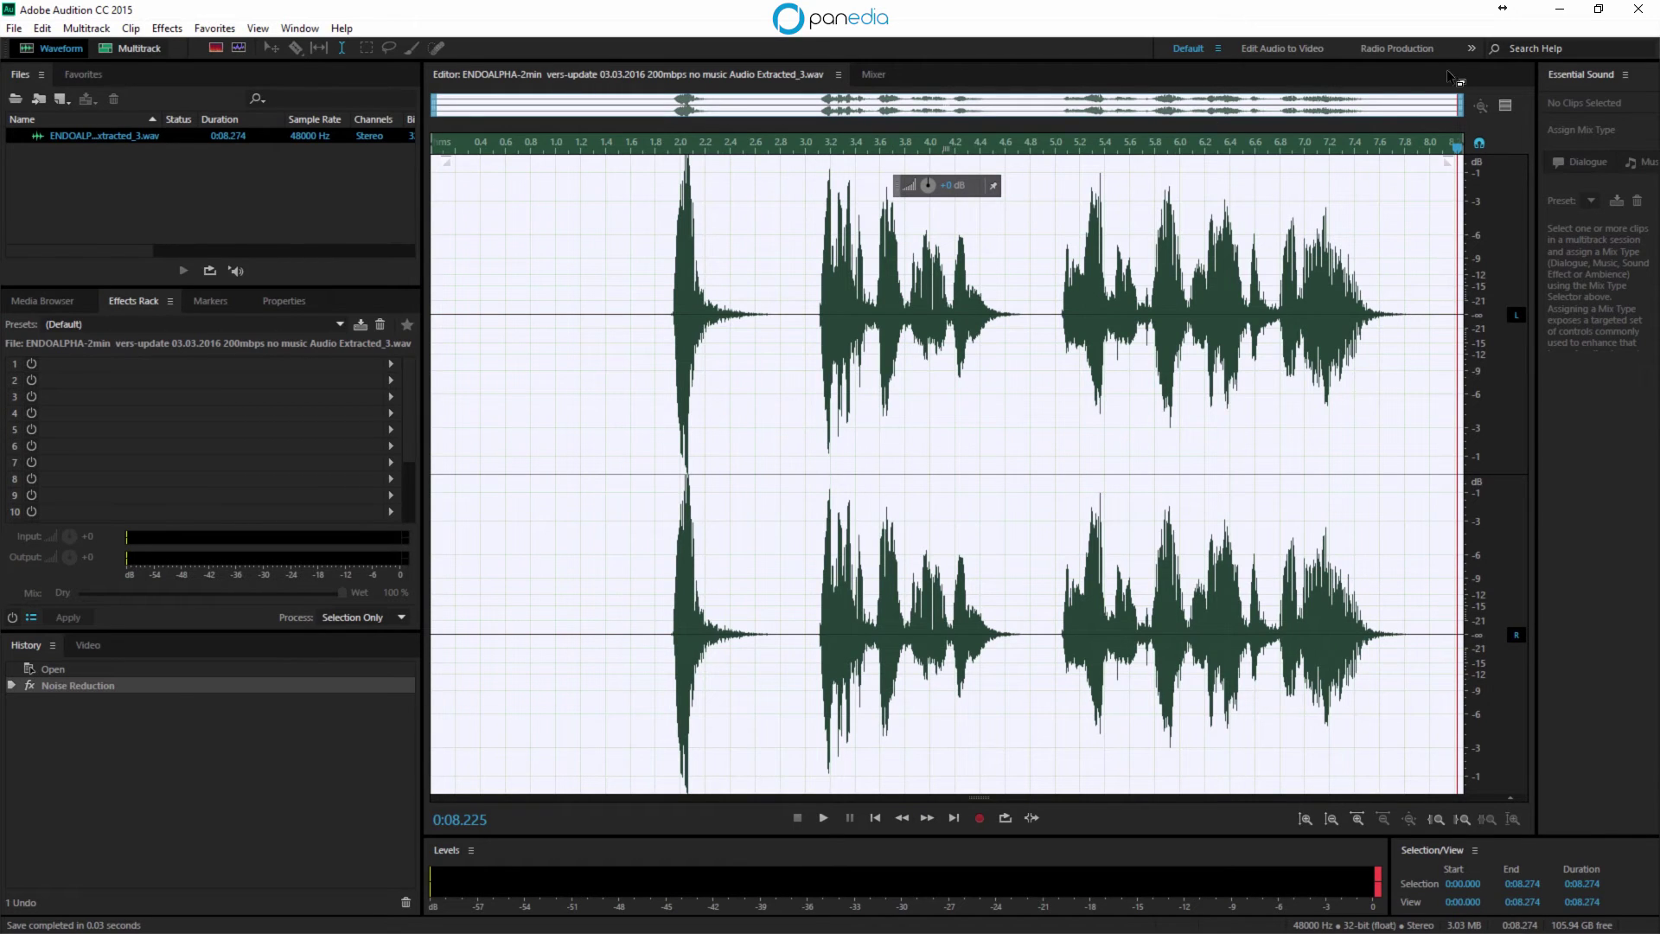
pyautogui.click(1637, 11)
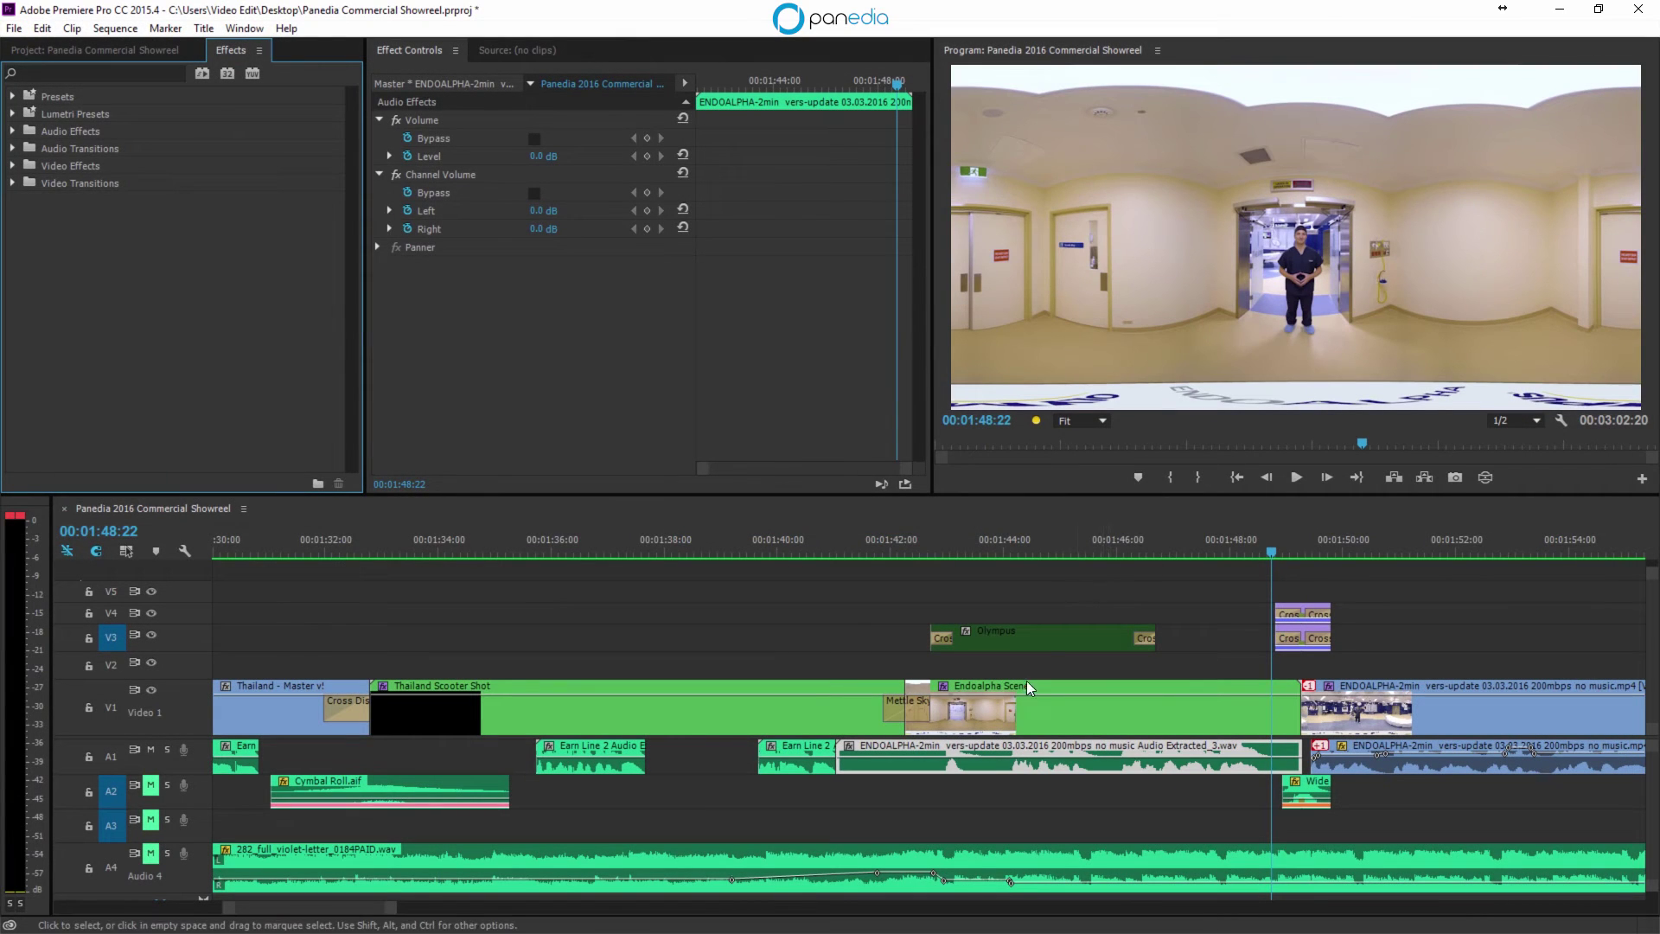
# Step: Trim the start of the extracted audio clip to the start of the Olympus title, and play the section twice from about 00:01:42:21
pyautogui.moveTo(838, 759); pyautogui.dragTo(930, 761)
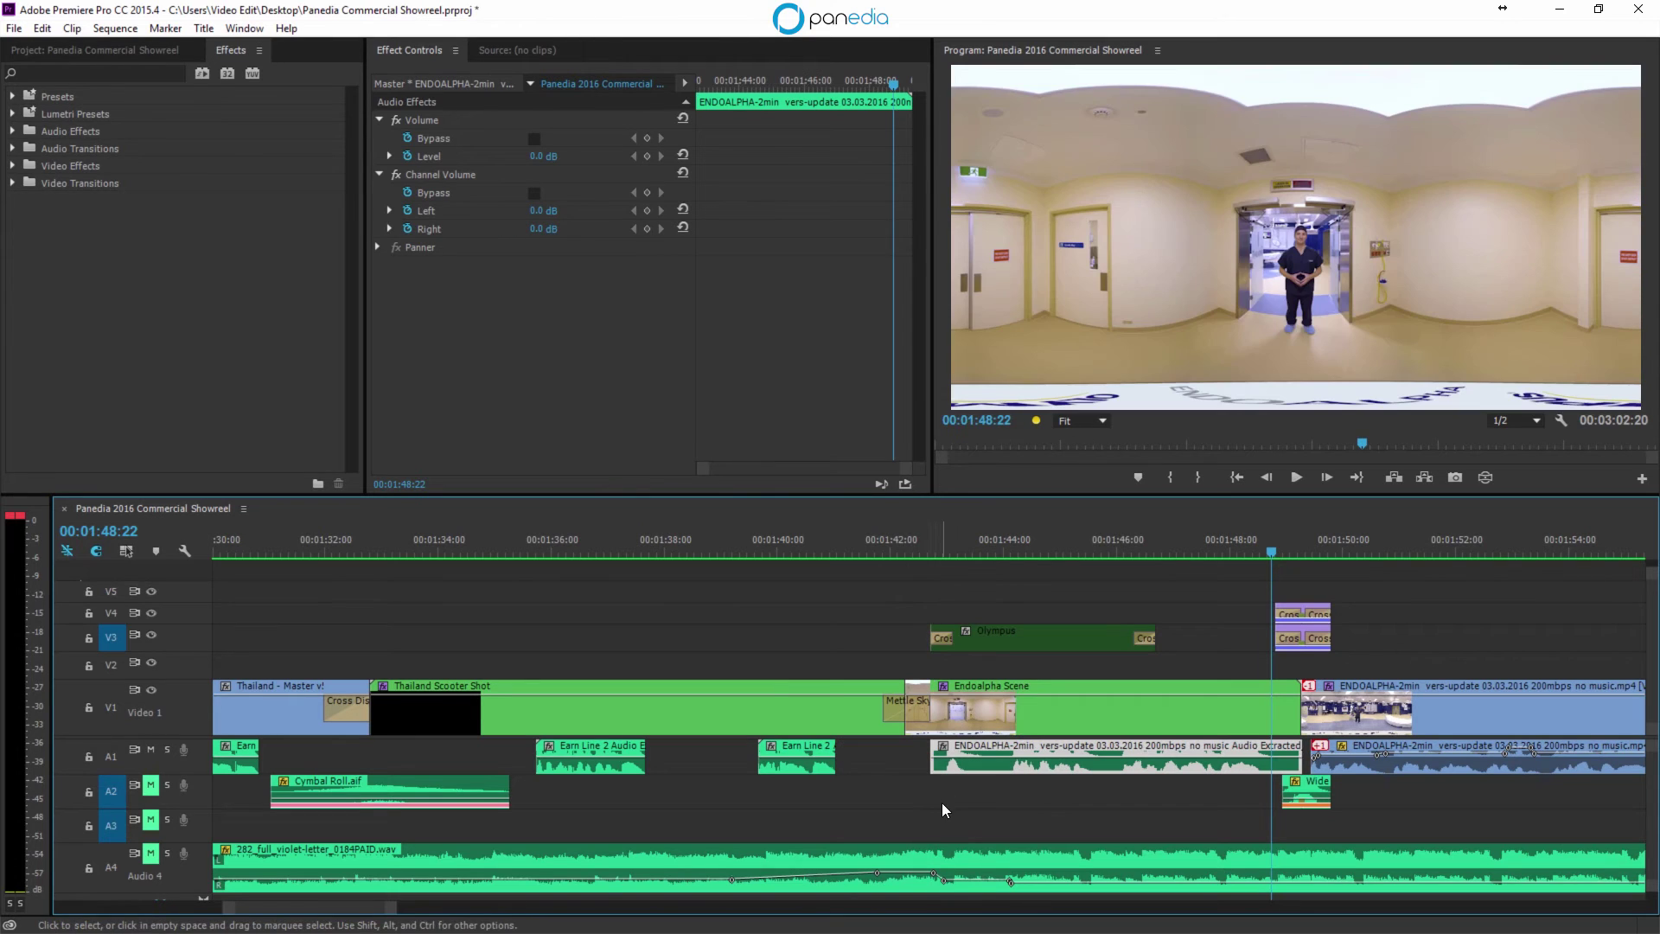
pyautogui.click(925, 553)
pyautogui.press('space')
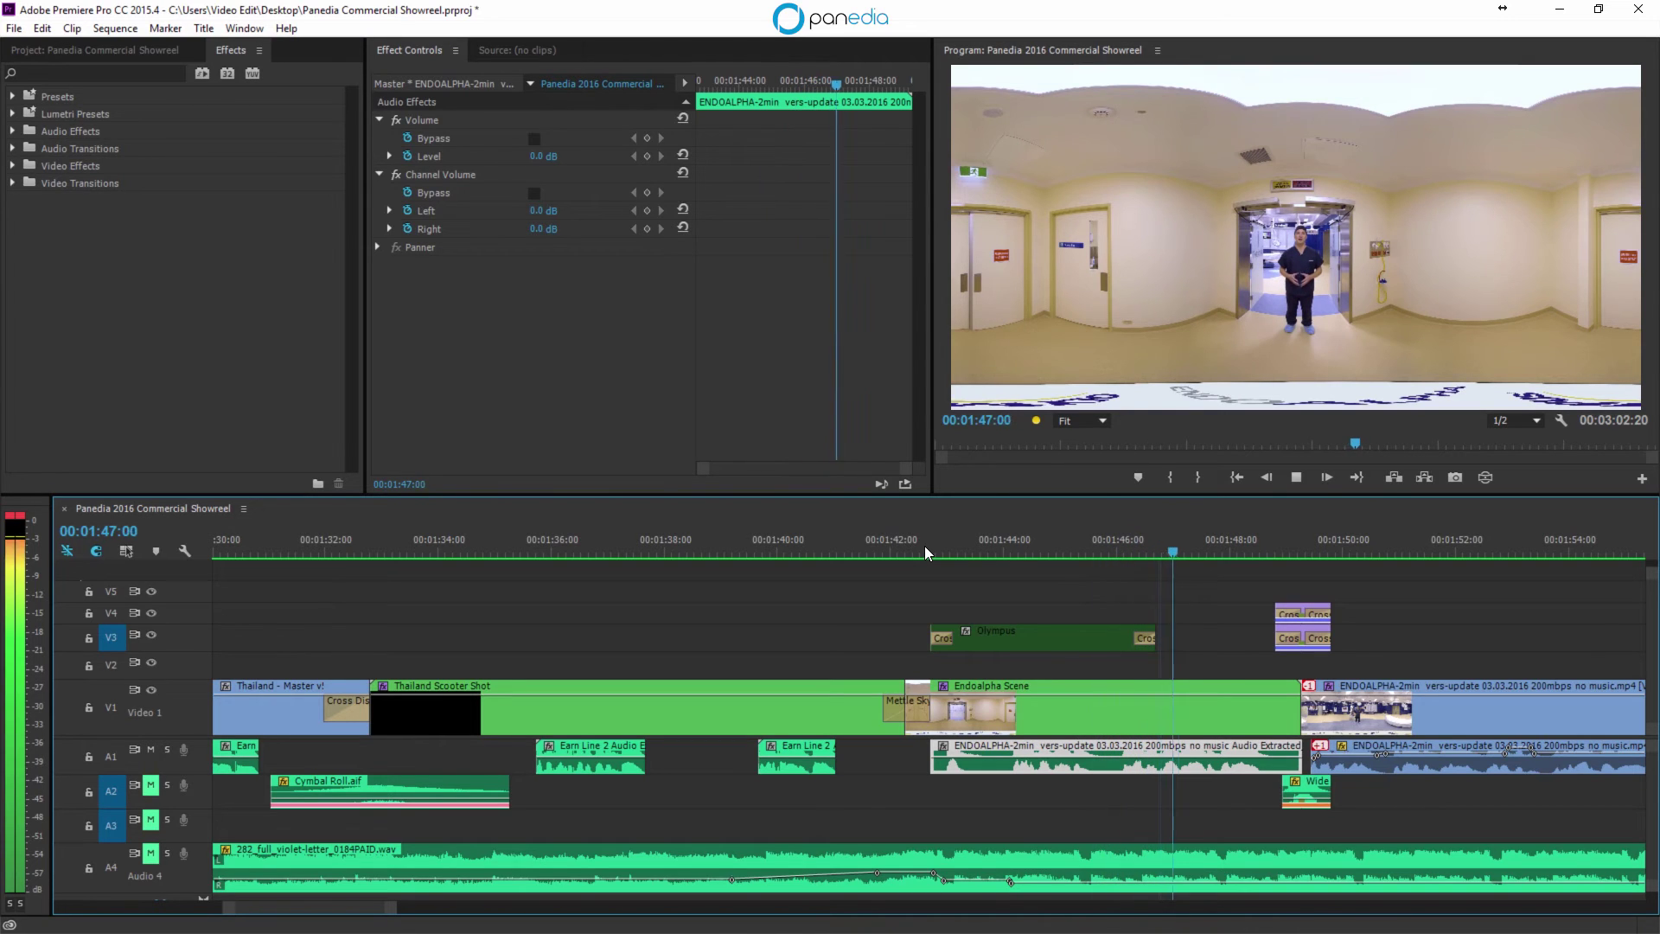
pyautogui.press('space')
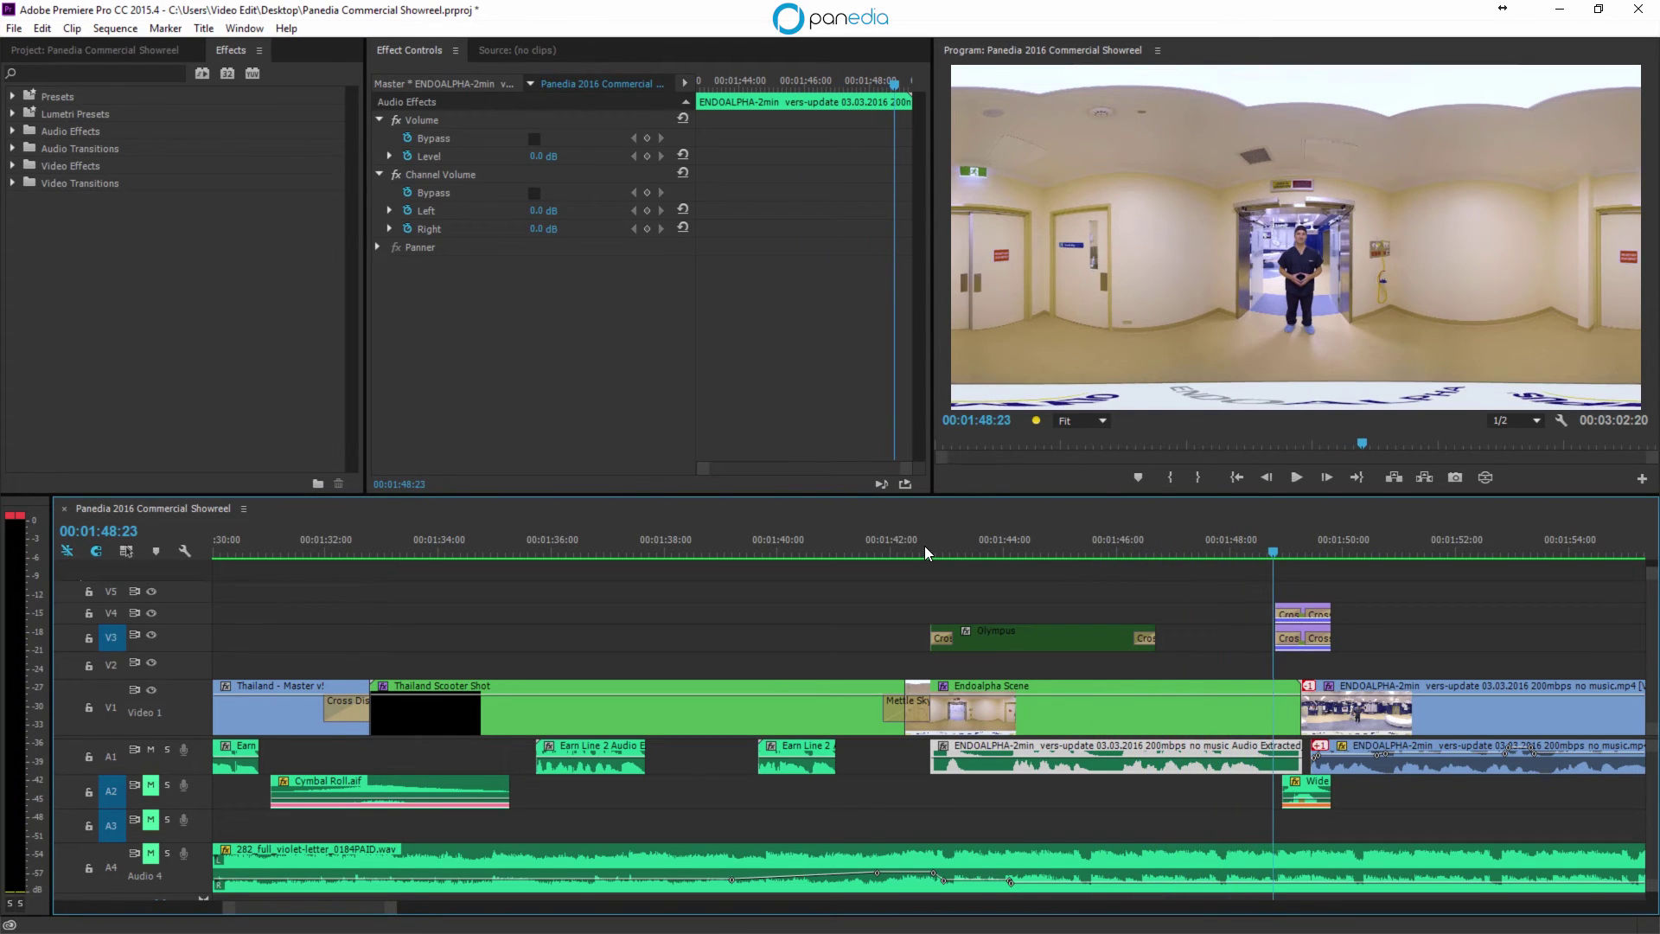
pyautogui.click(923, 543)
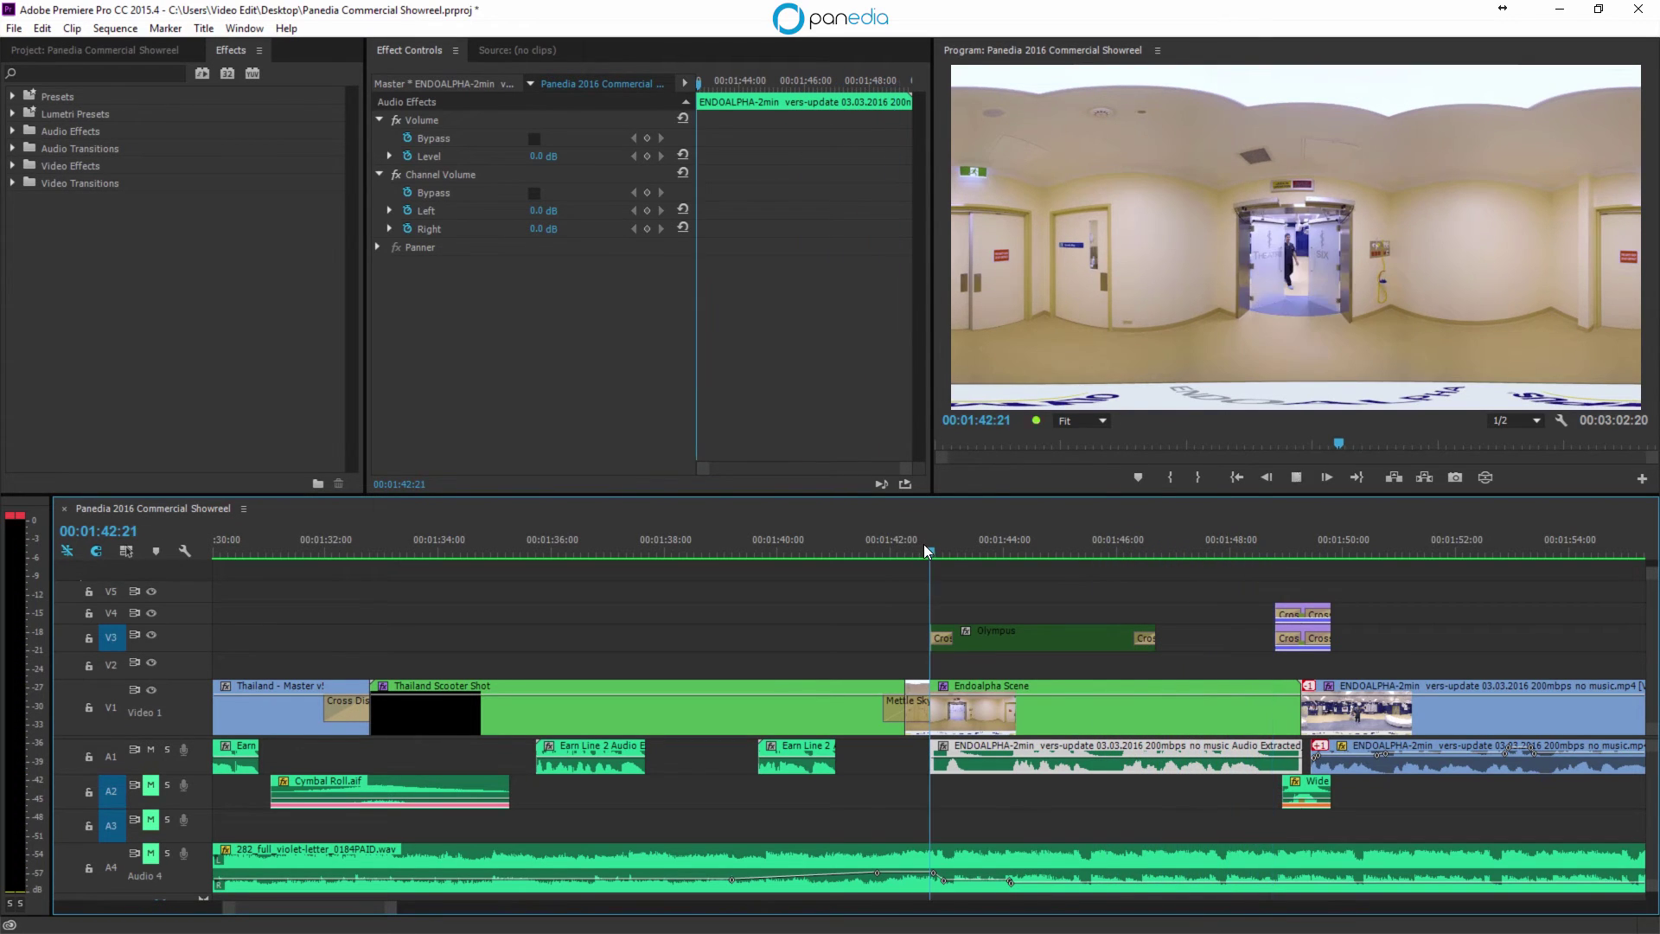
pyautogui.press('space')
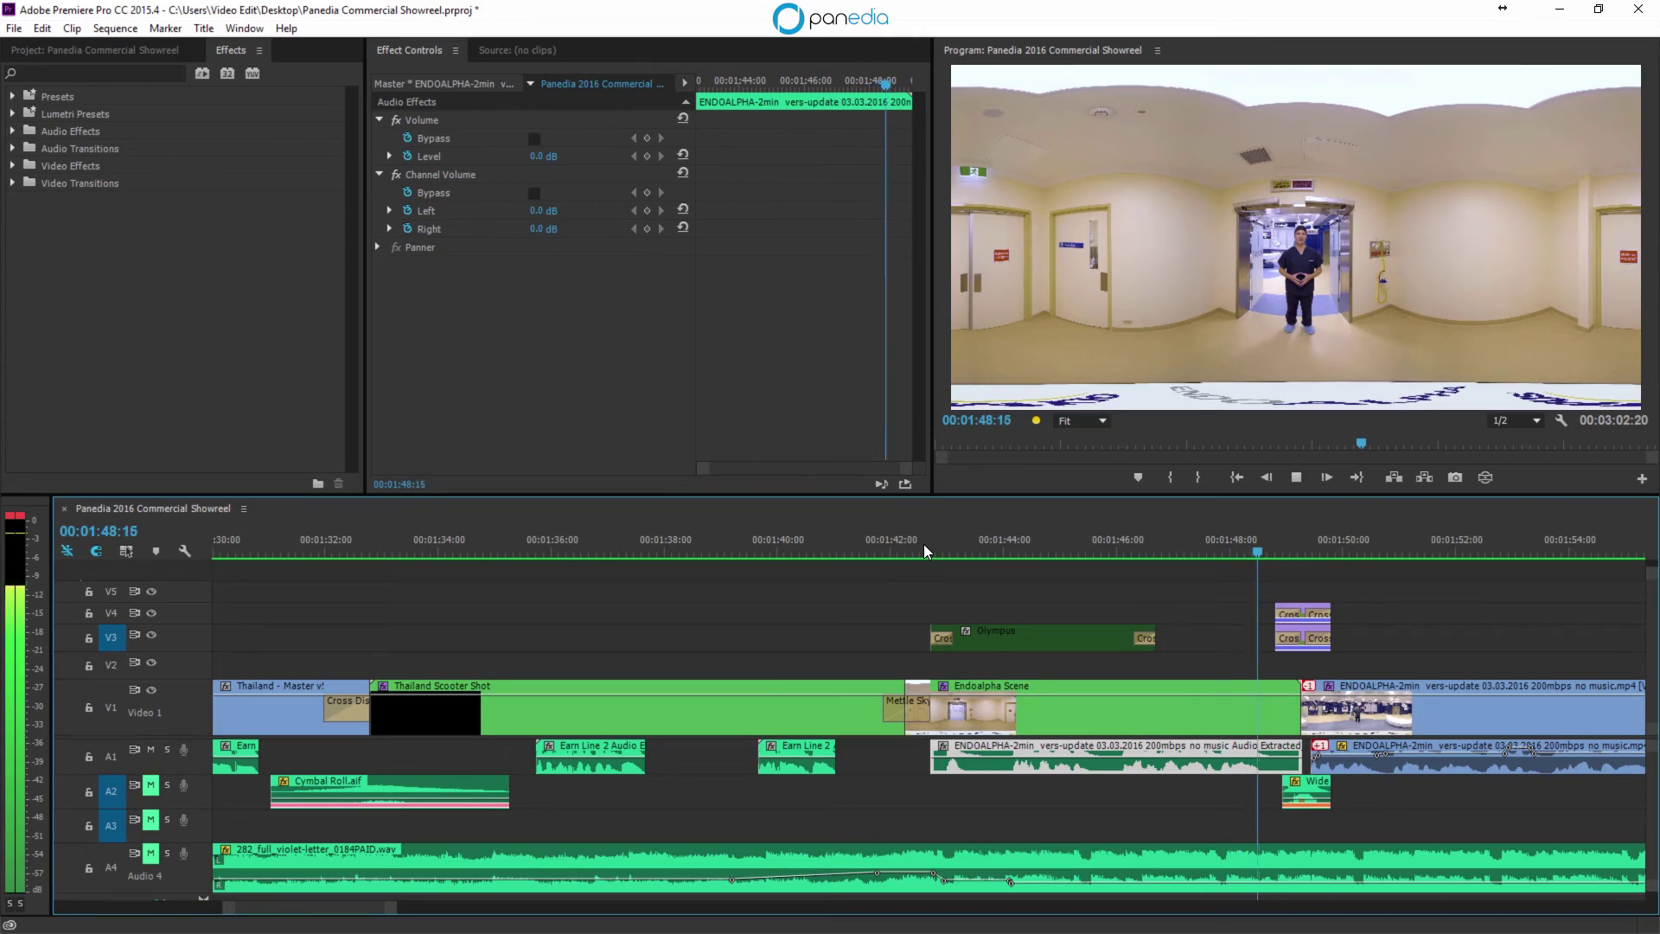
pyautogui.press('space')
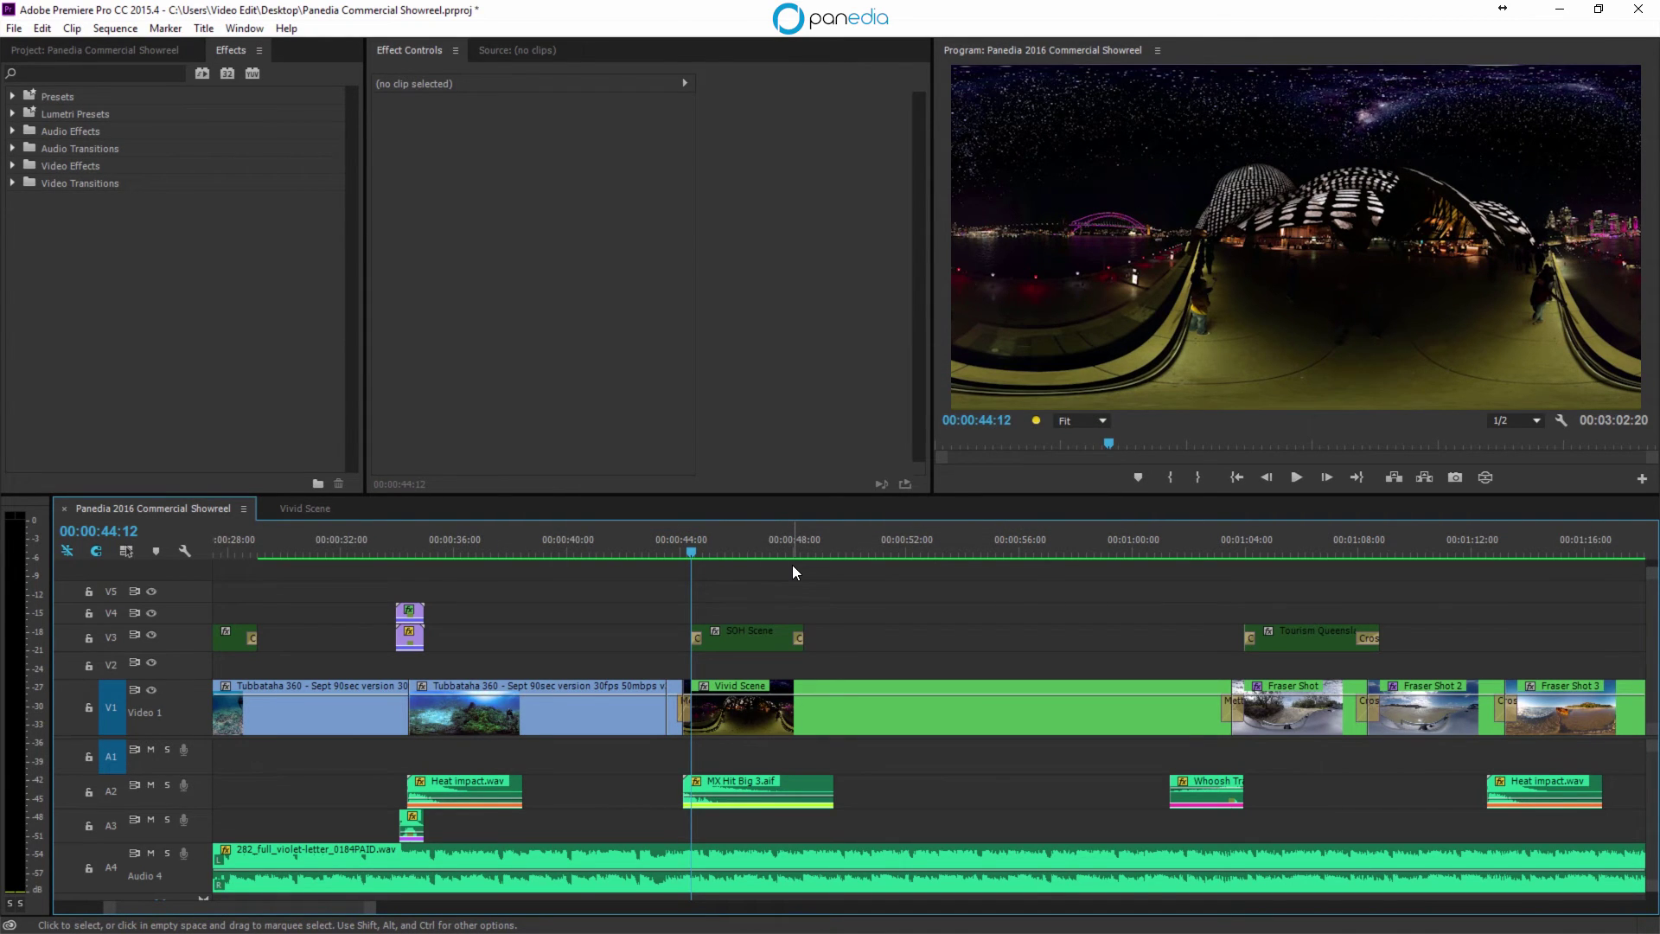
# Step: Play the Vivid Scene briefly and return the playhead to 00:00:44:12
pyautogui.press('space')
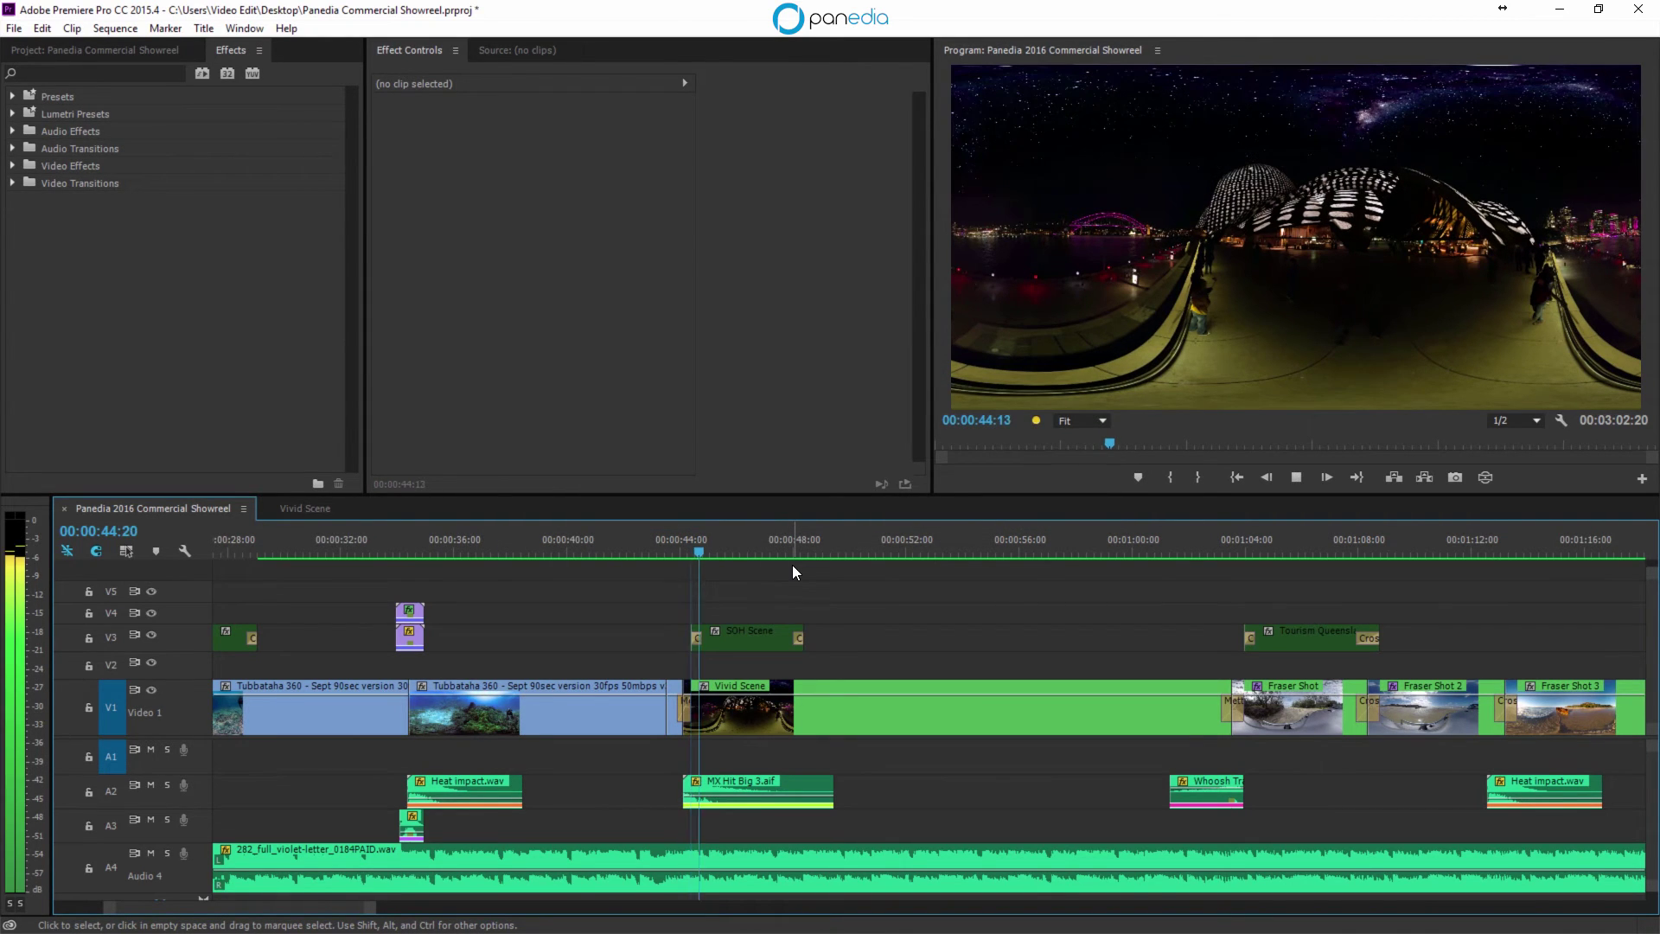
pyautogui.press('space')
pyautogui.click(693, 548)
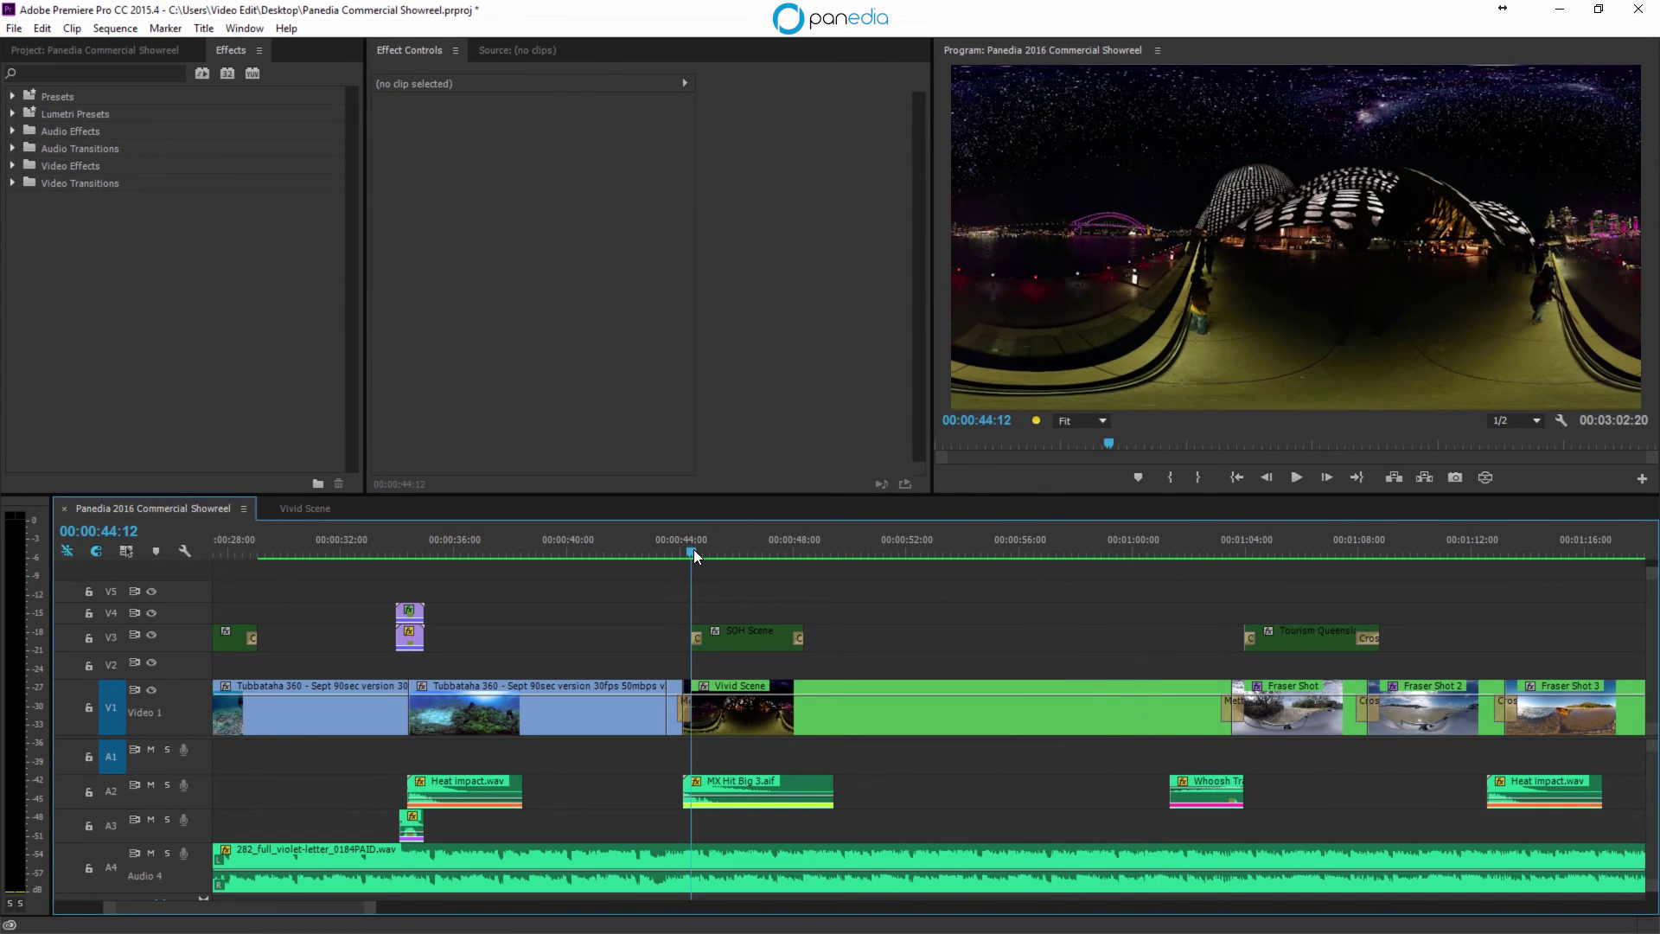
# Step: Open the nested Vivid Scene sequence and hide the output of video tracks V5, V4, V3 and V2
pyautogui.doubleClick(835, 714)
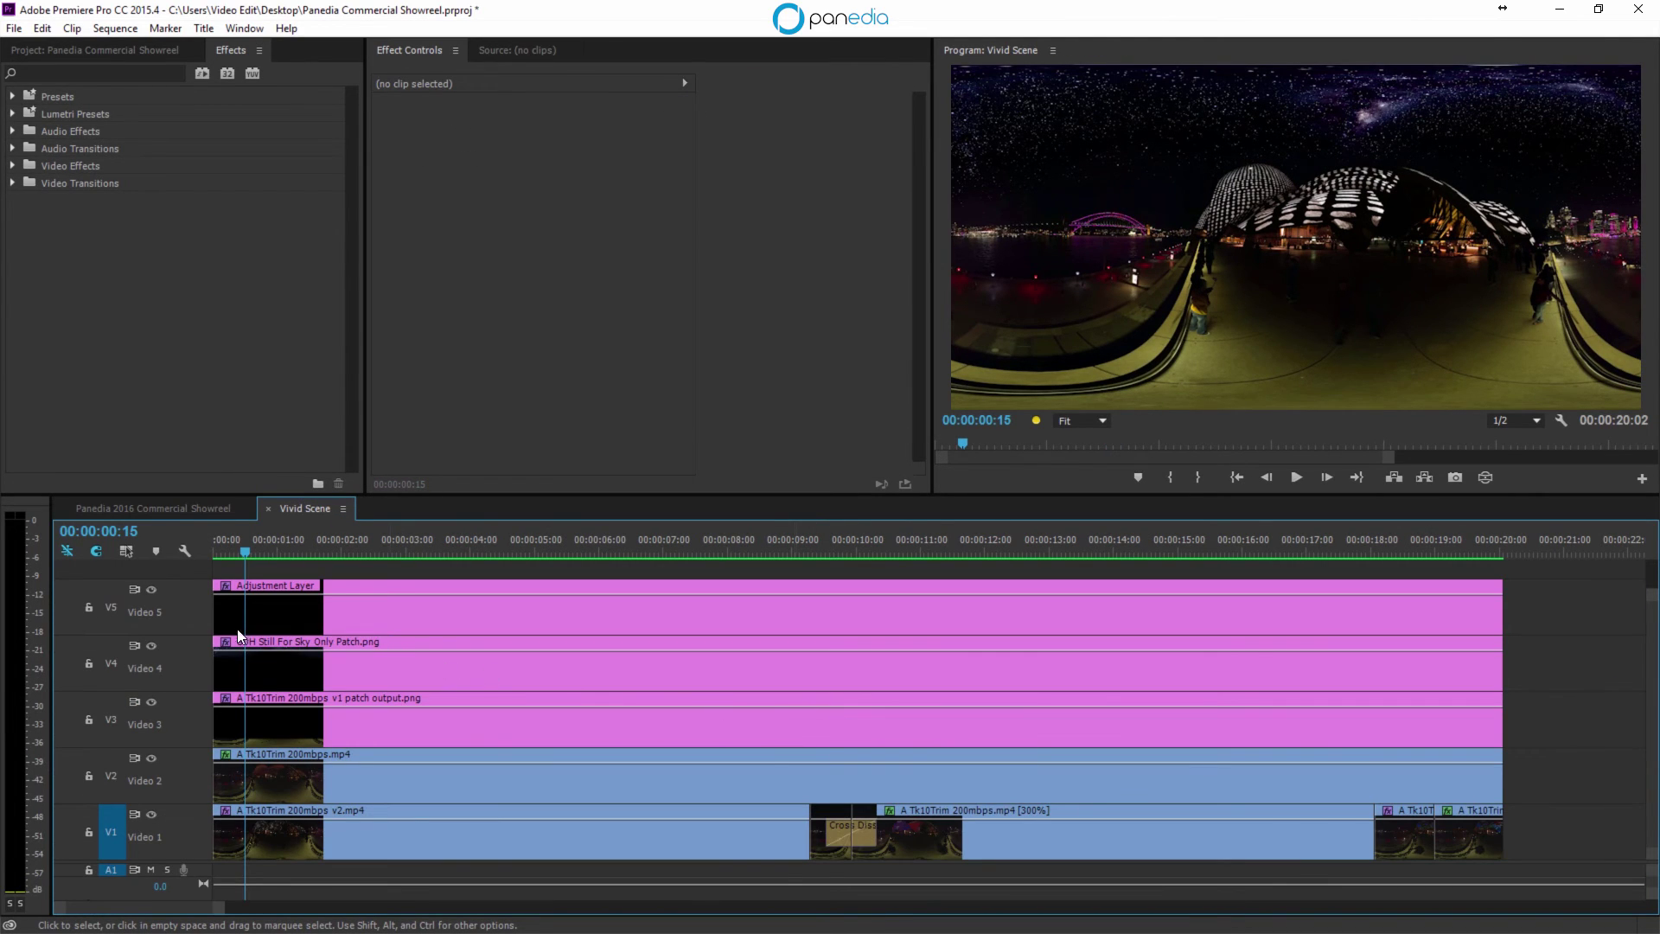
pyautogui.click(152, 588)
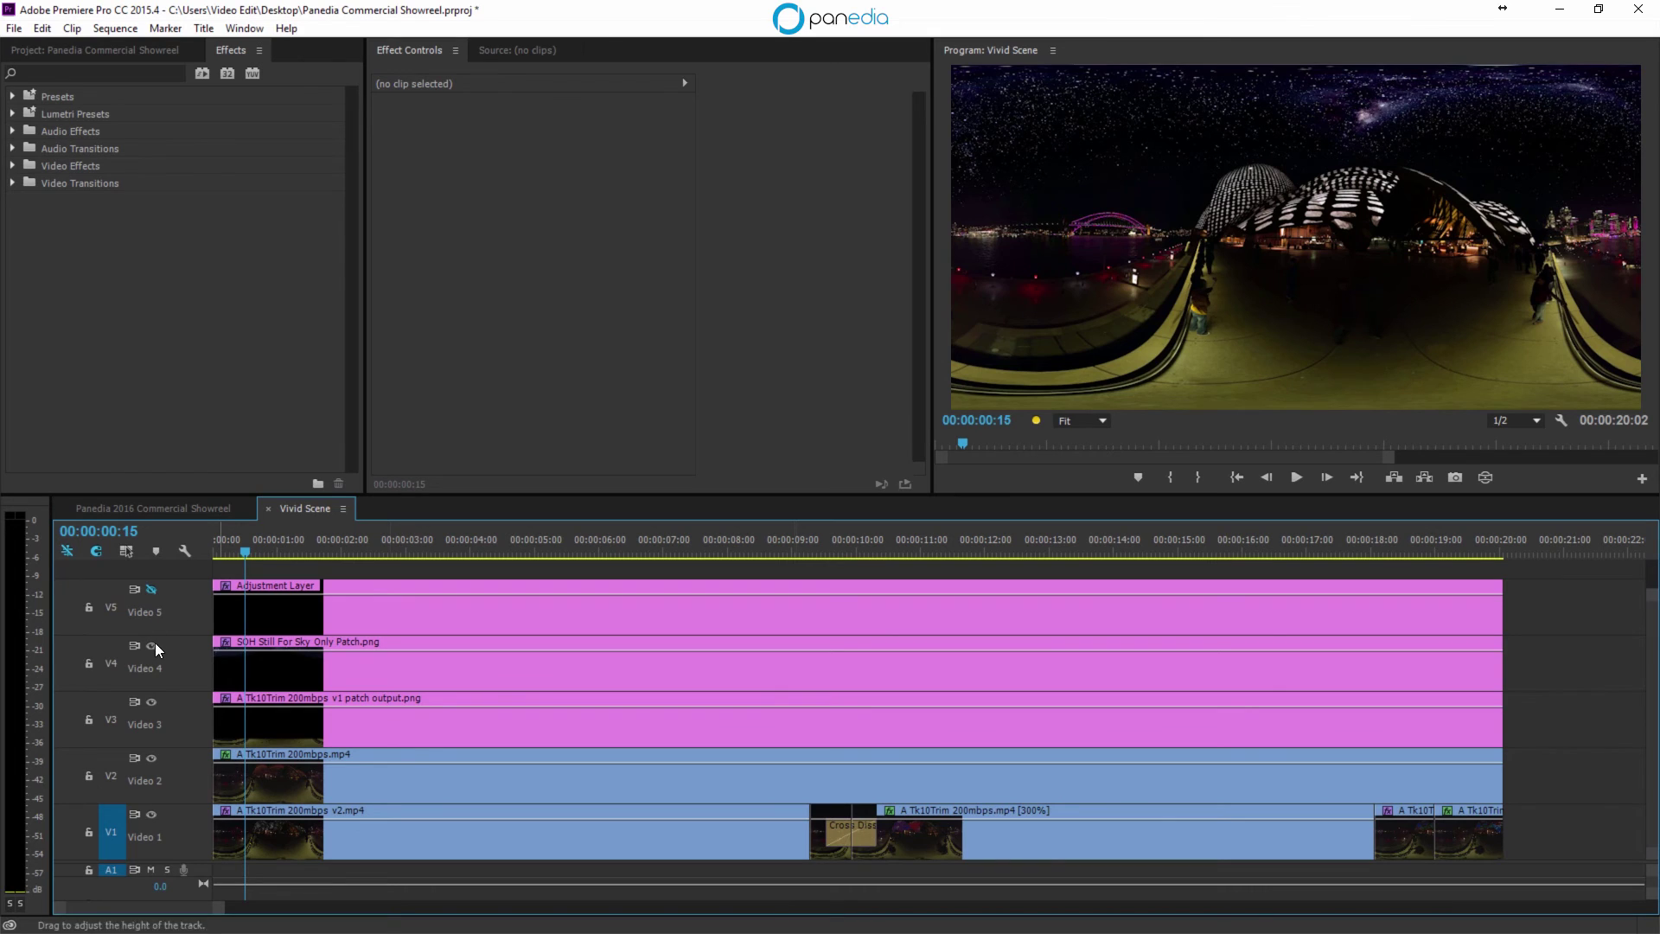
pyautogui.click(152, 646)
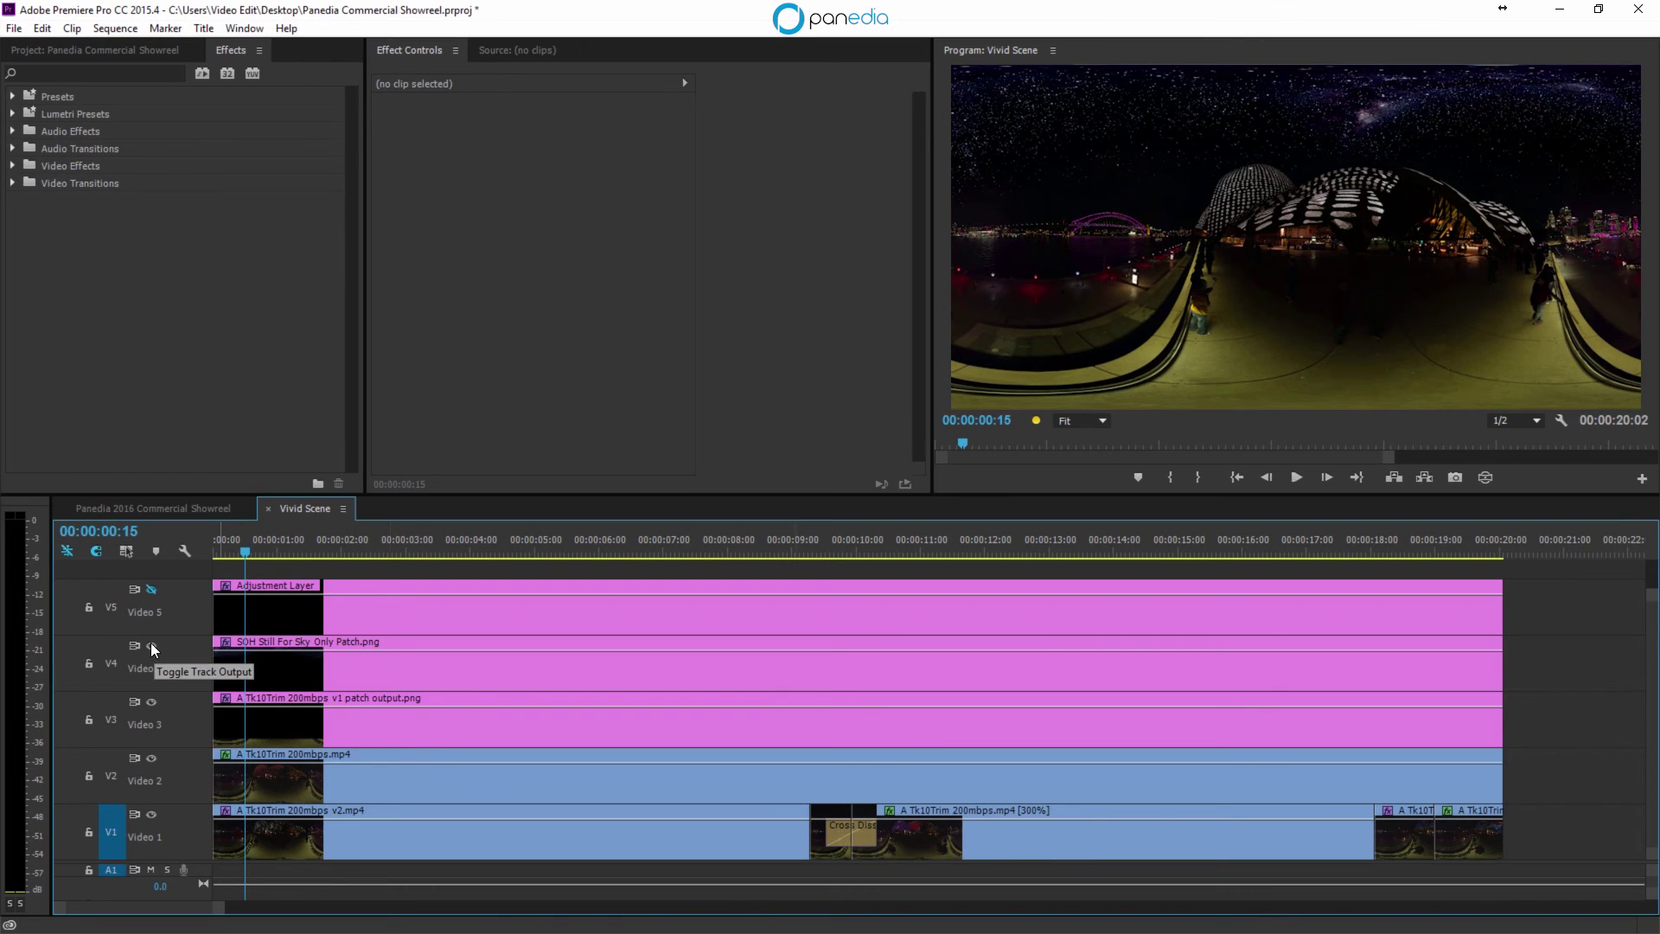
pyautogui.click(151, 702)
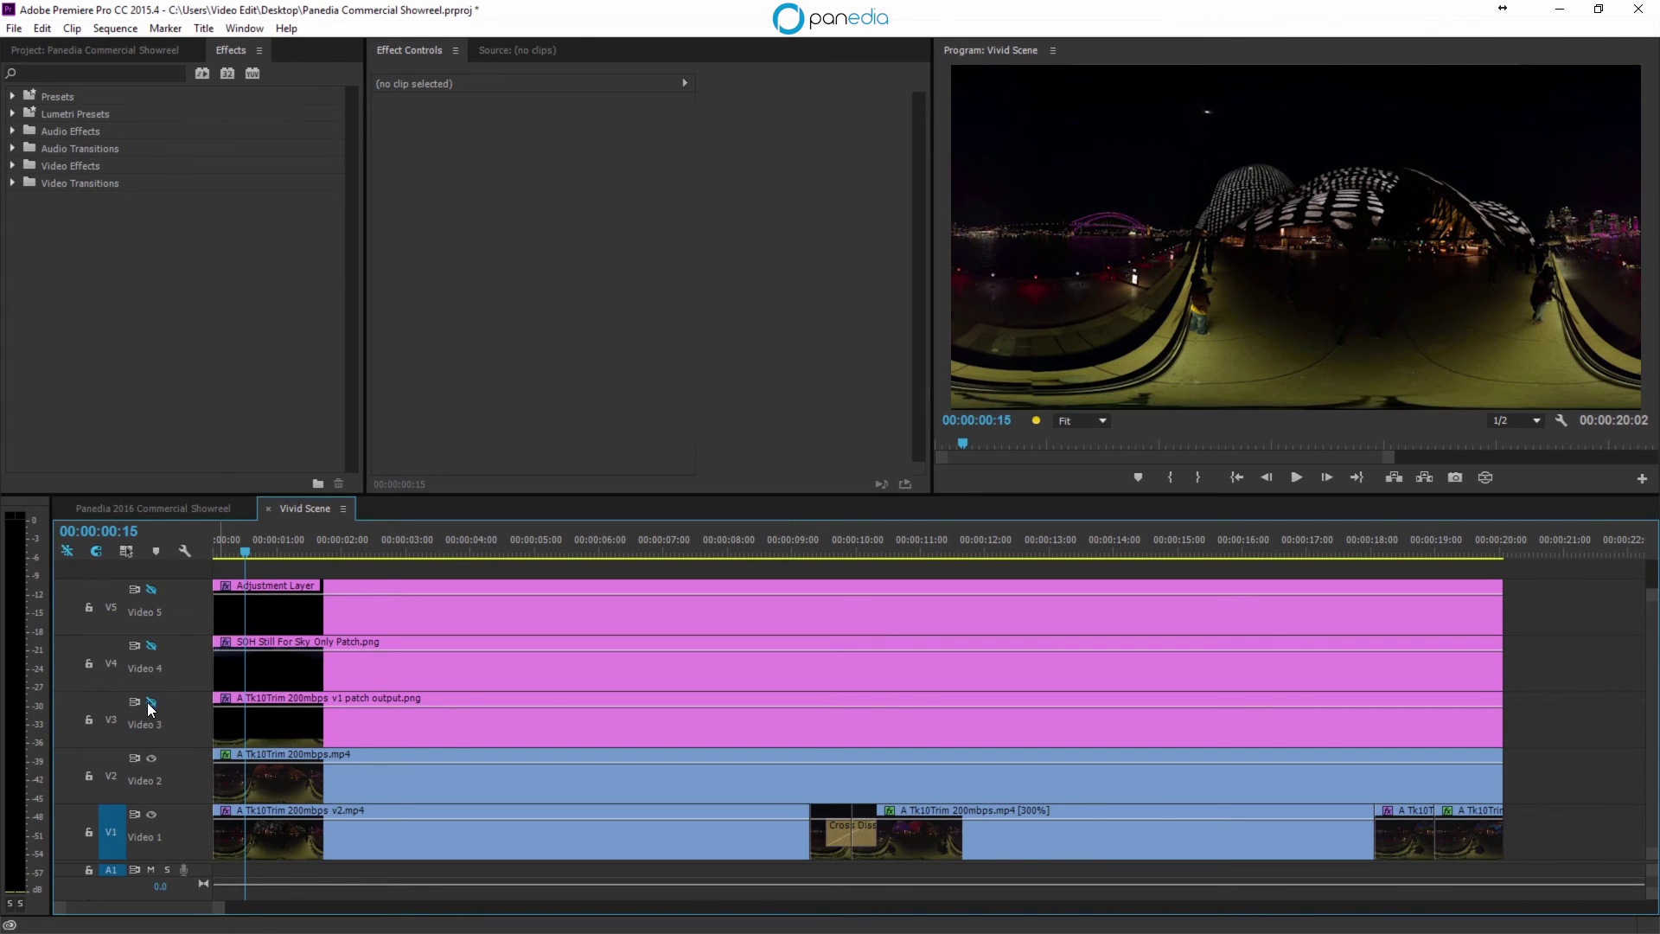
pyautogui.click(152, 756)
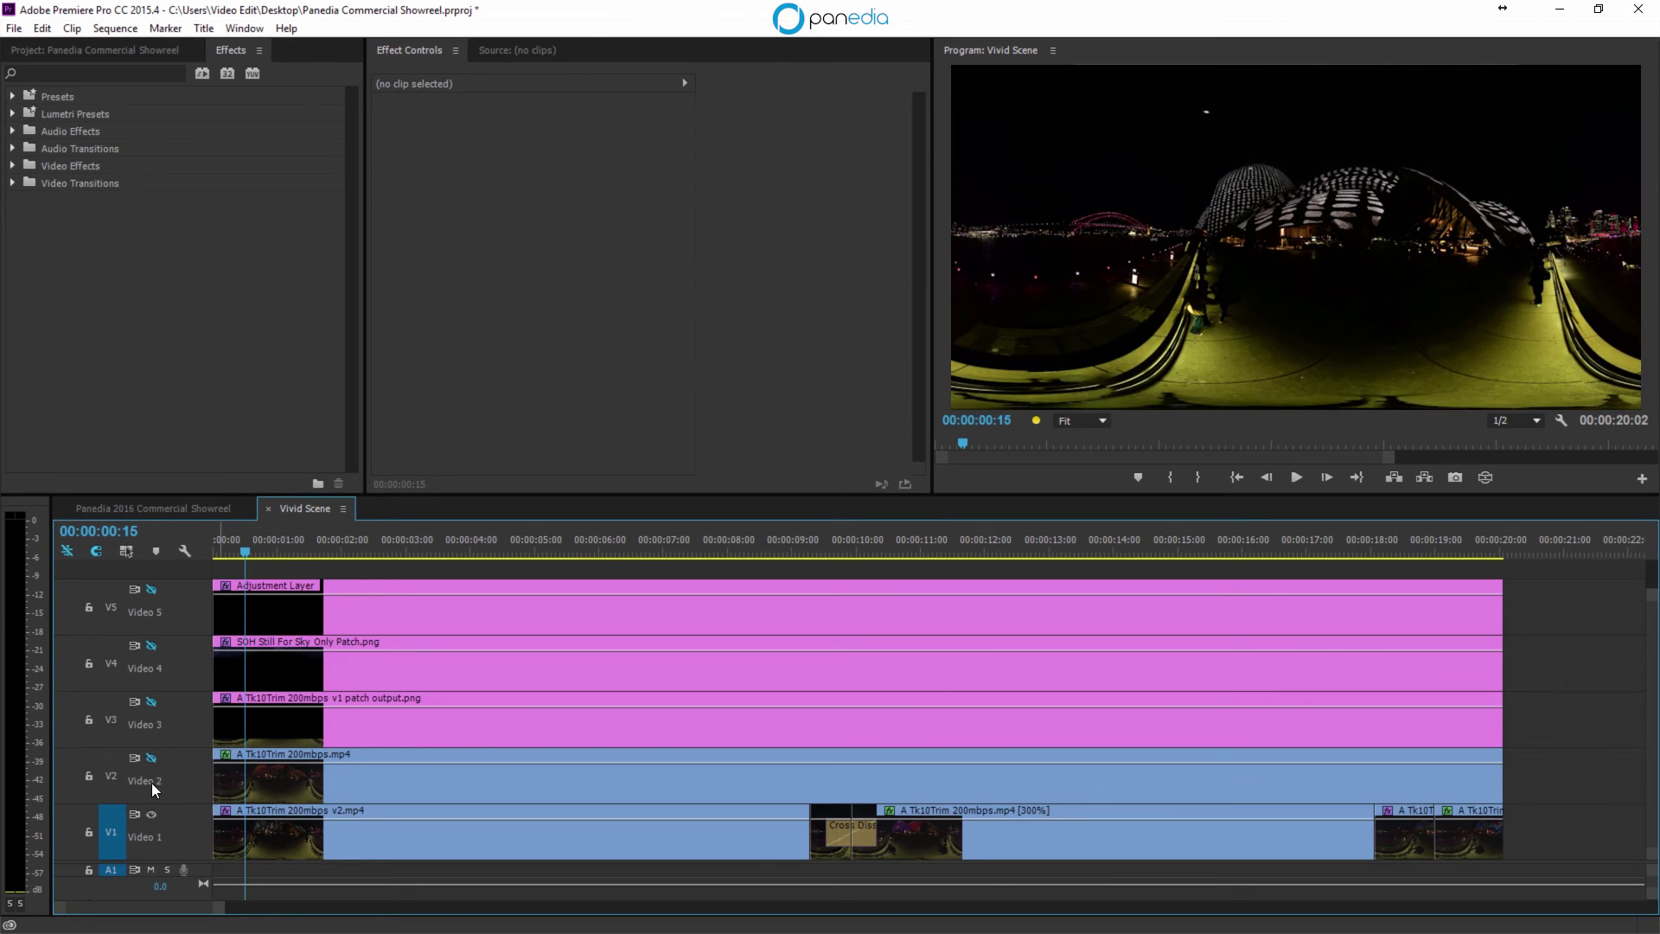
# Step: Play the first V1 clip, A Tk10Trim 200mbps v2.mp4, with its Lumetri Color effect disabled, and re-enable the effect
pyautogui.click(298, 814)
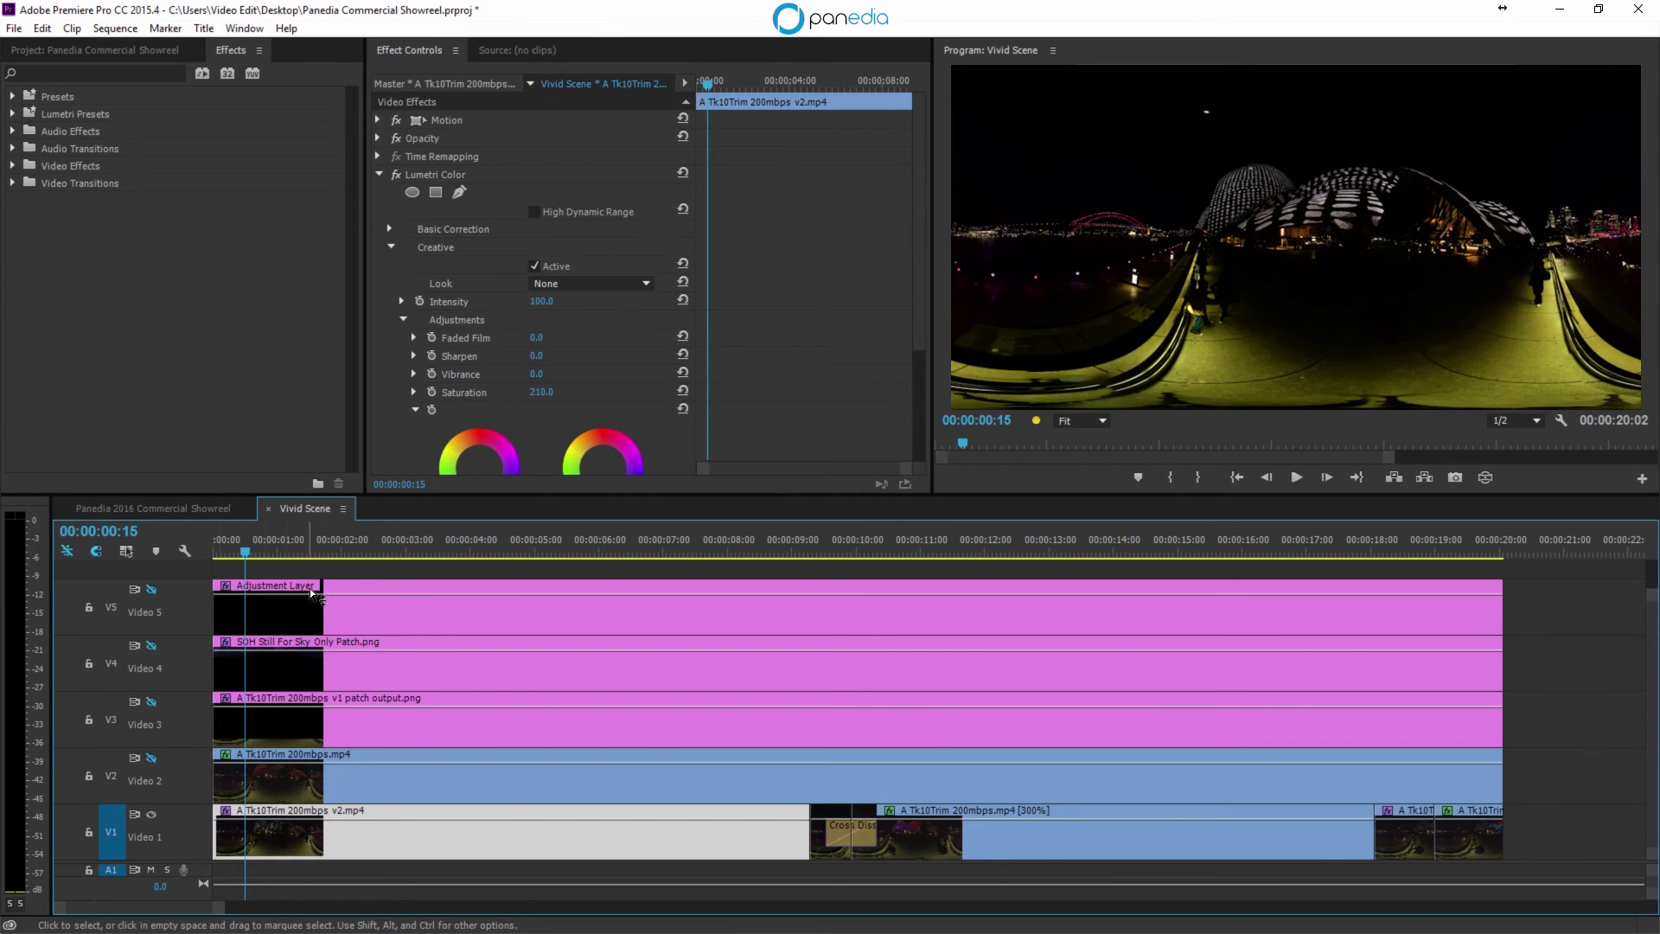
pyautogui.click(378, 174)
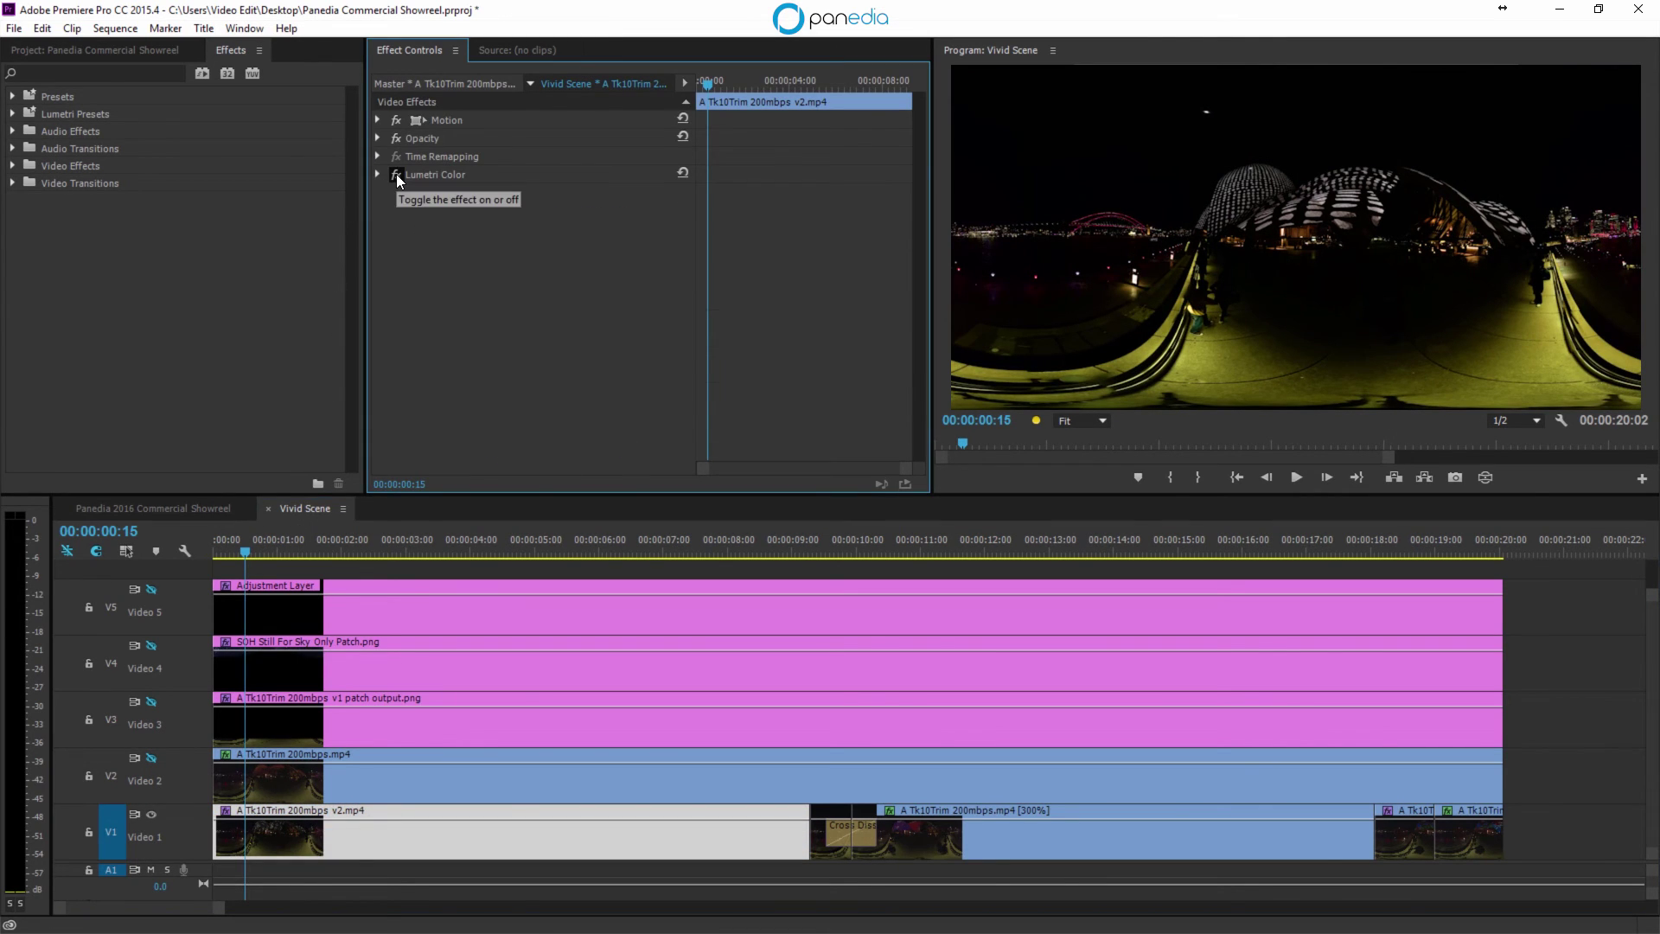
pyautogui.click(396, 174)
pyautogui.press('space')
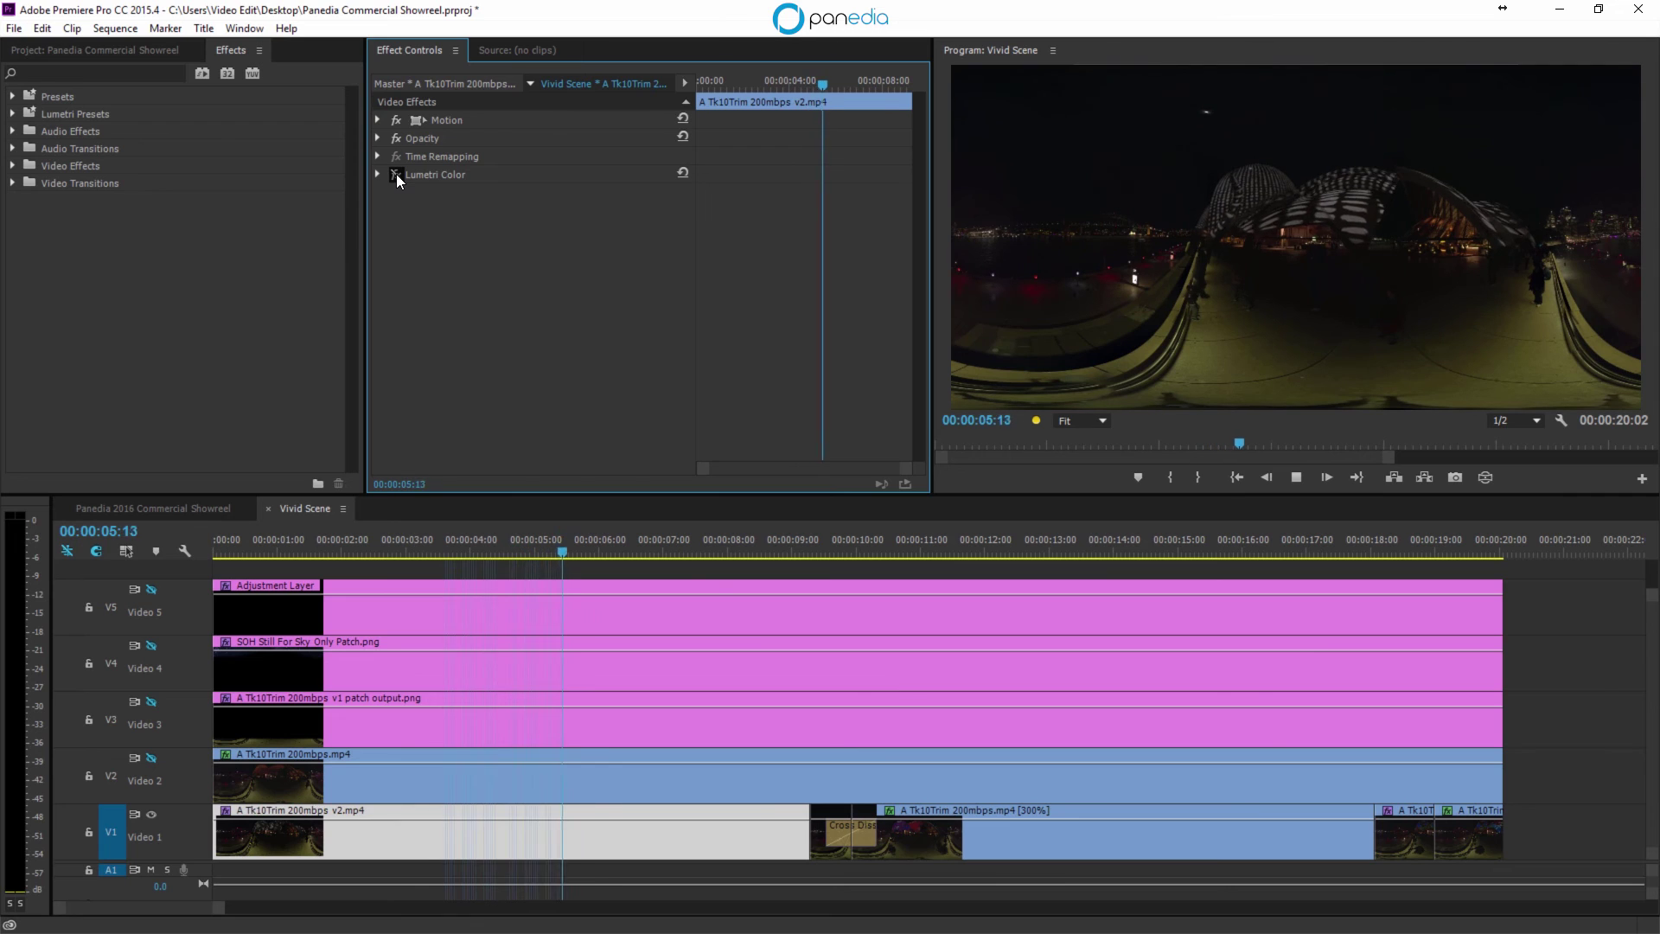
pyautogui.click(399, 175)
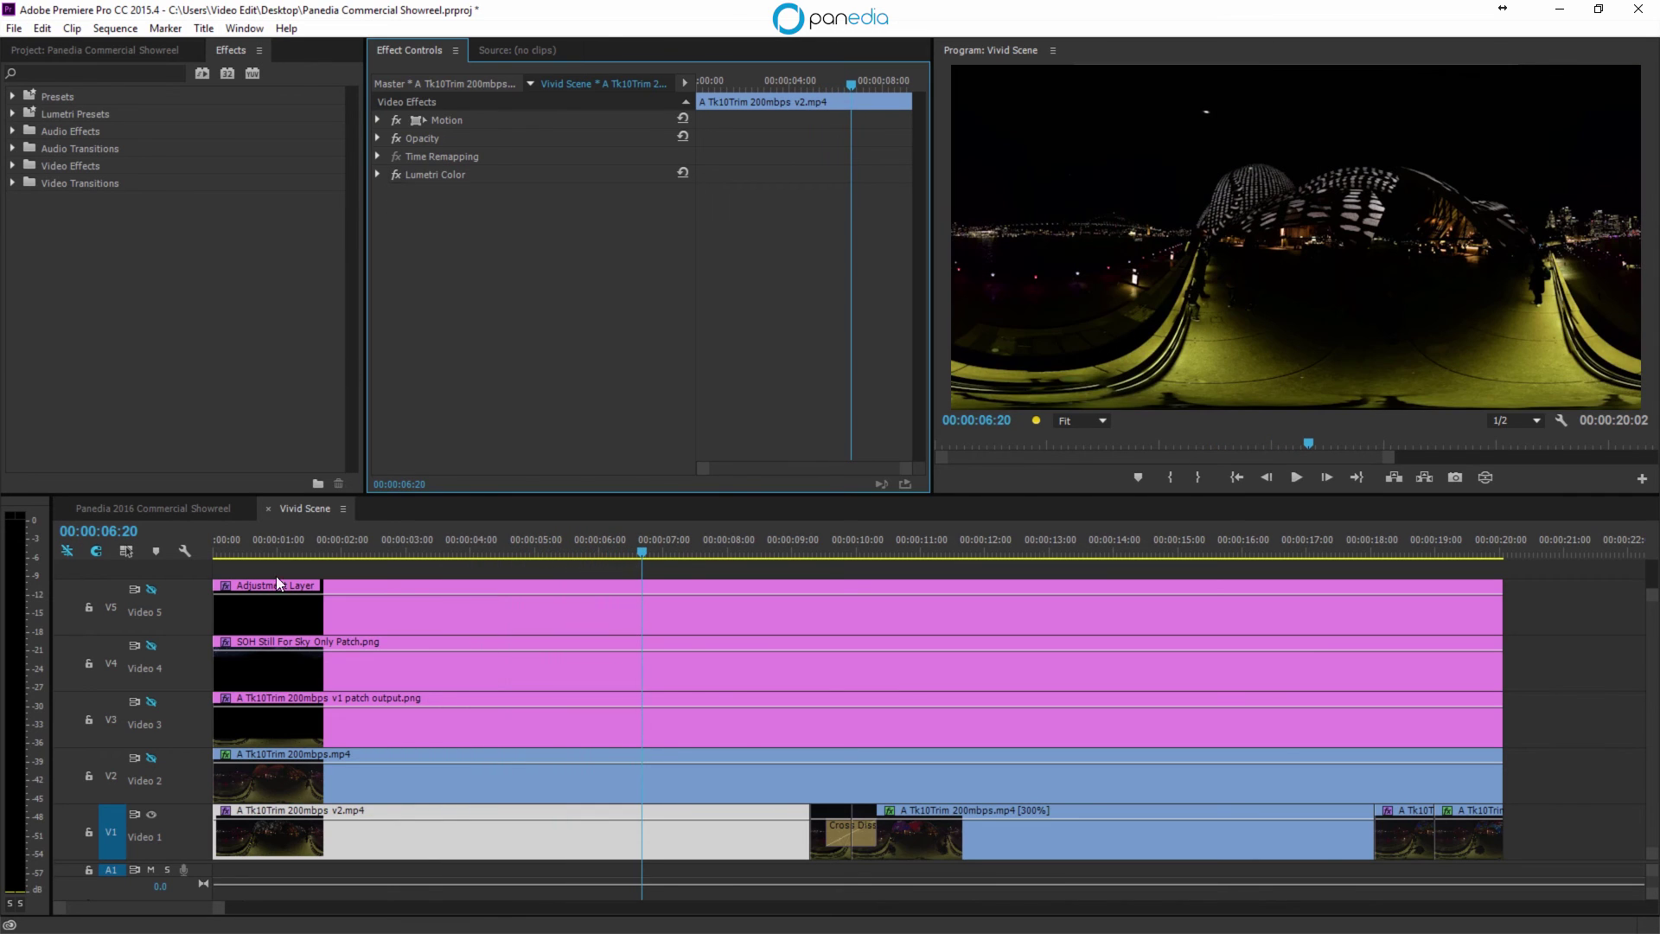
# Step: Compare the scene with and without track V2, leaving the track's output visible
pyautogui.click(152, 758)
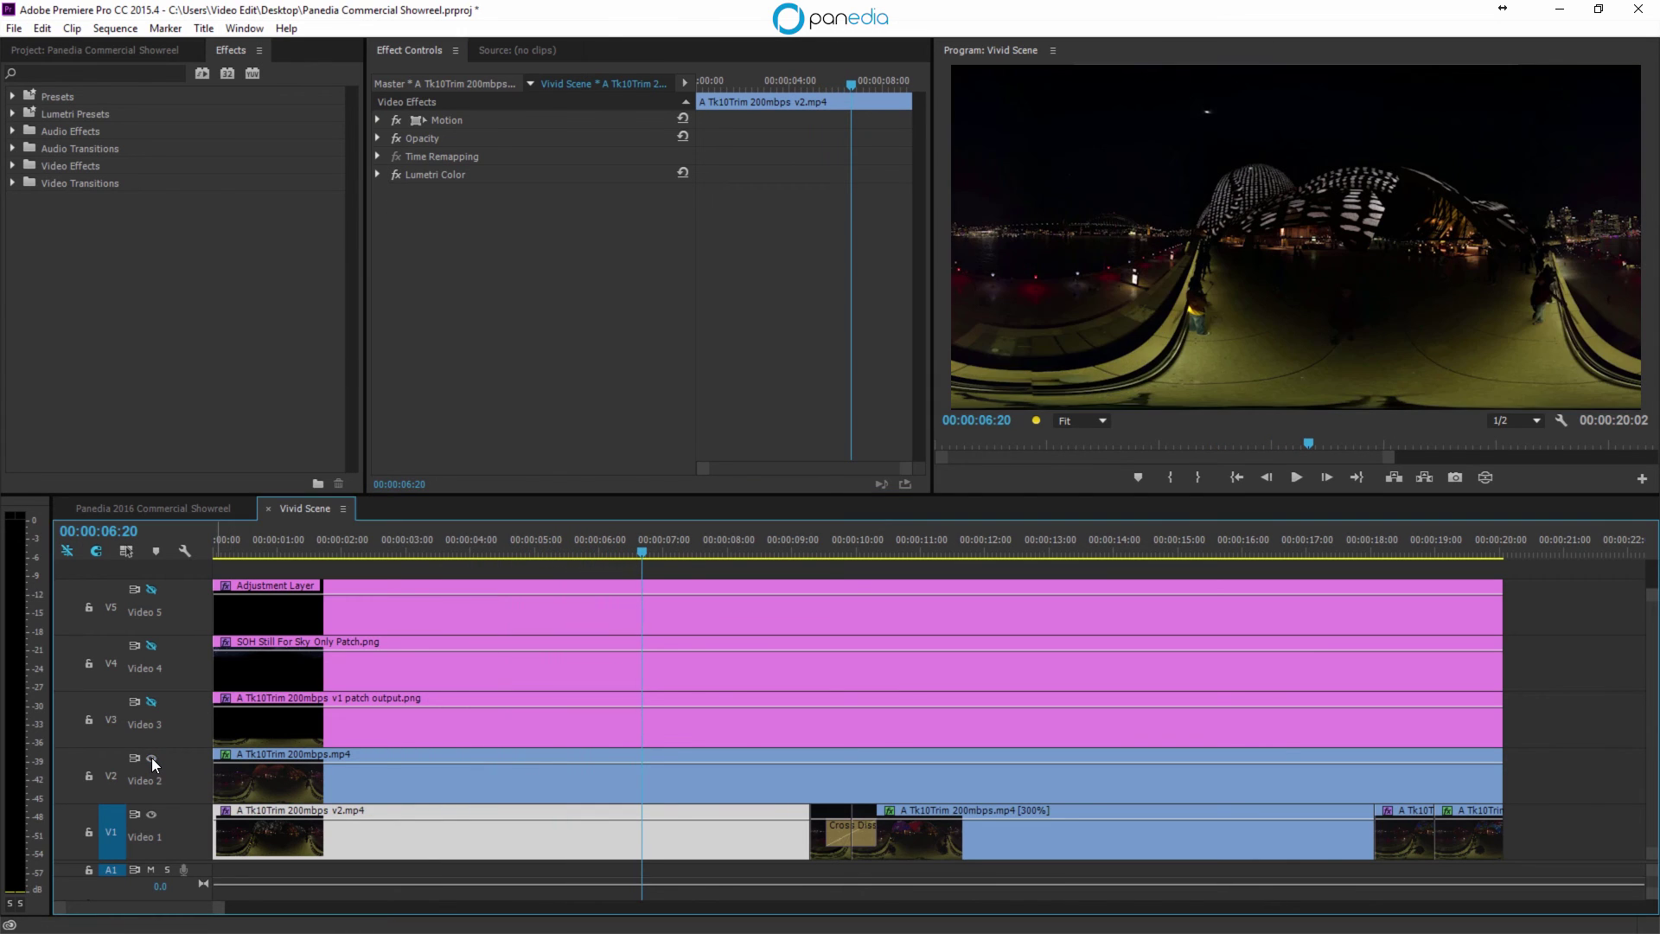
pyautogui.click(152, 757)
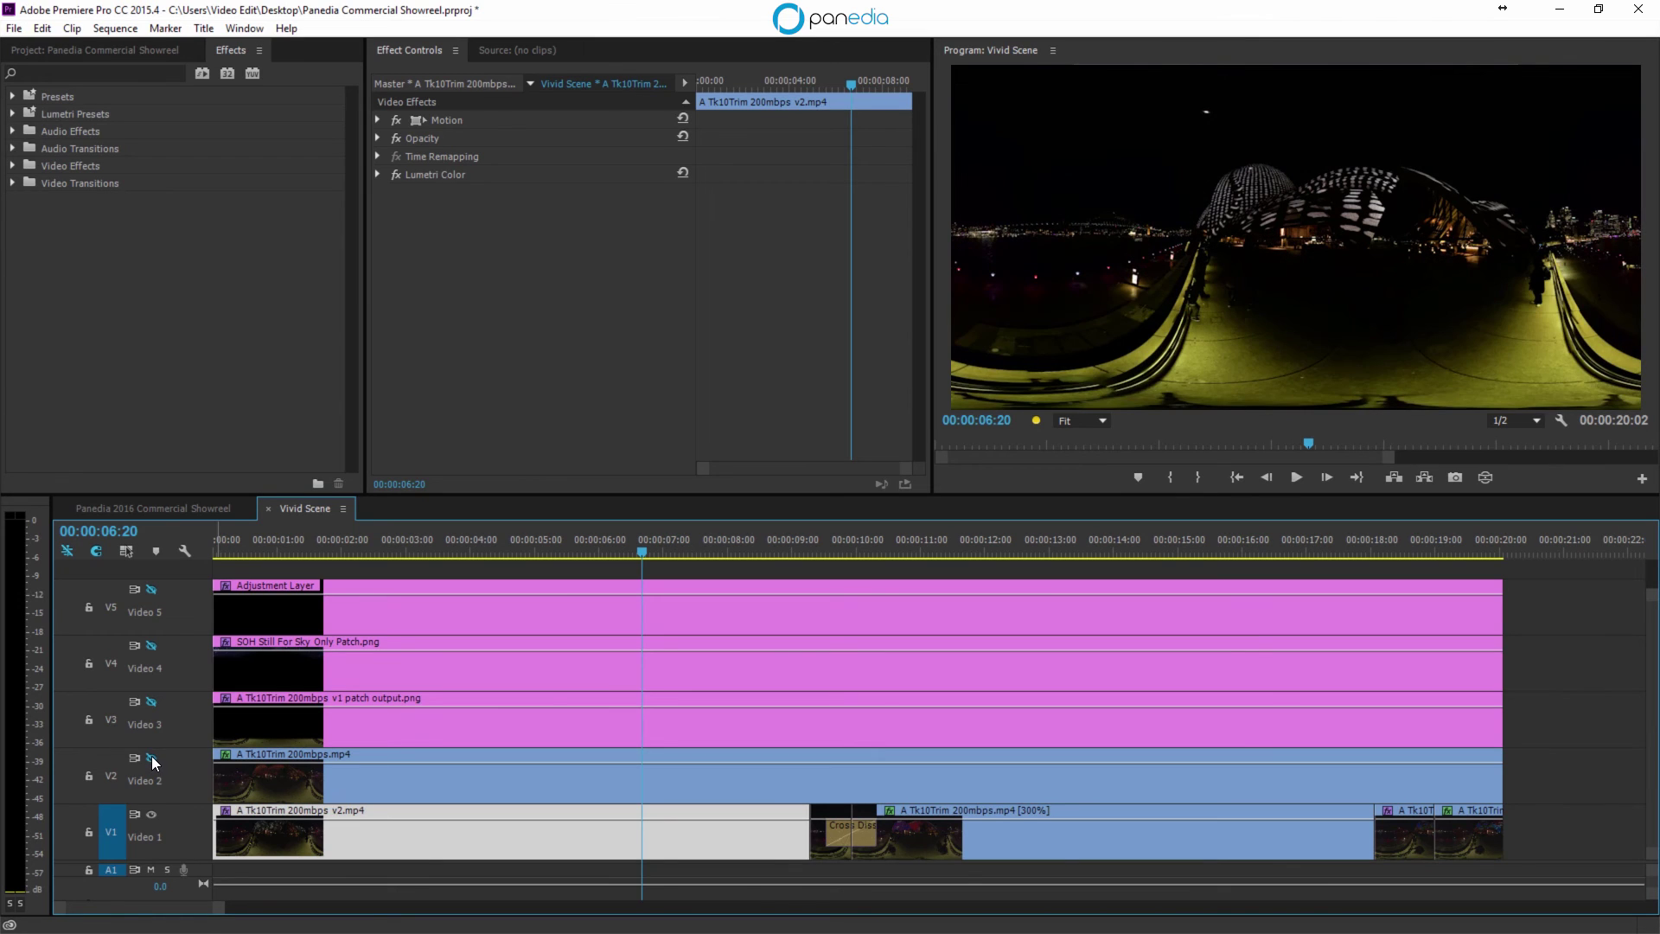
pyautogui.click(152, 756)
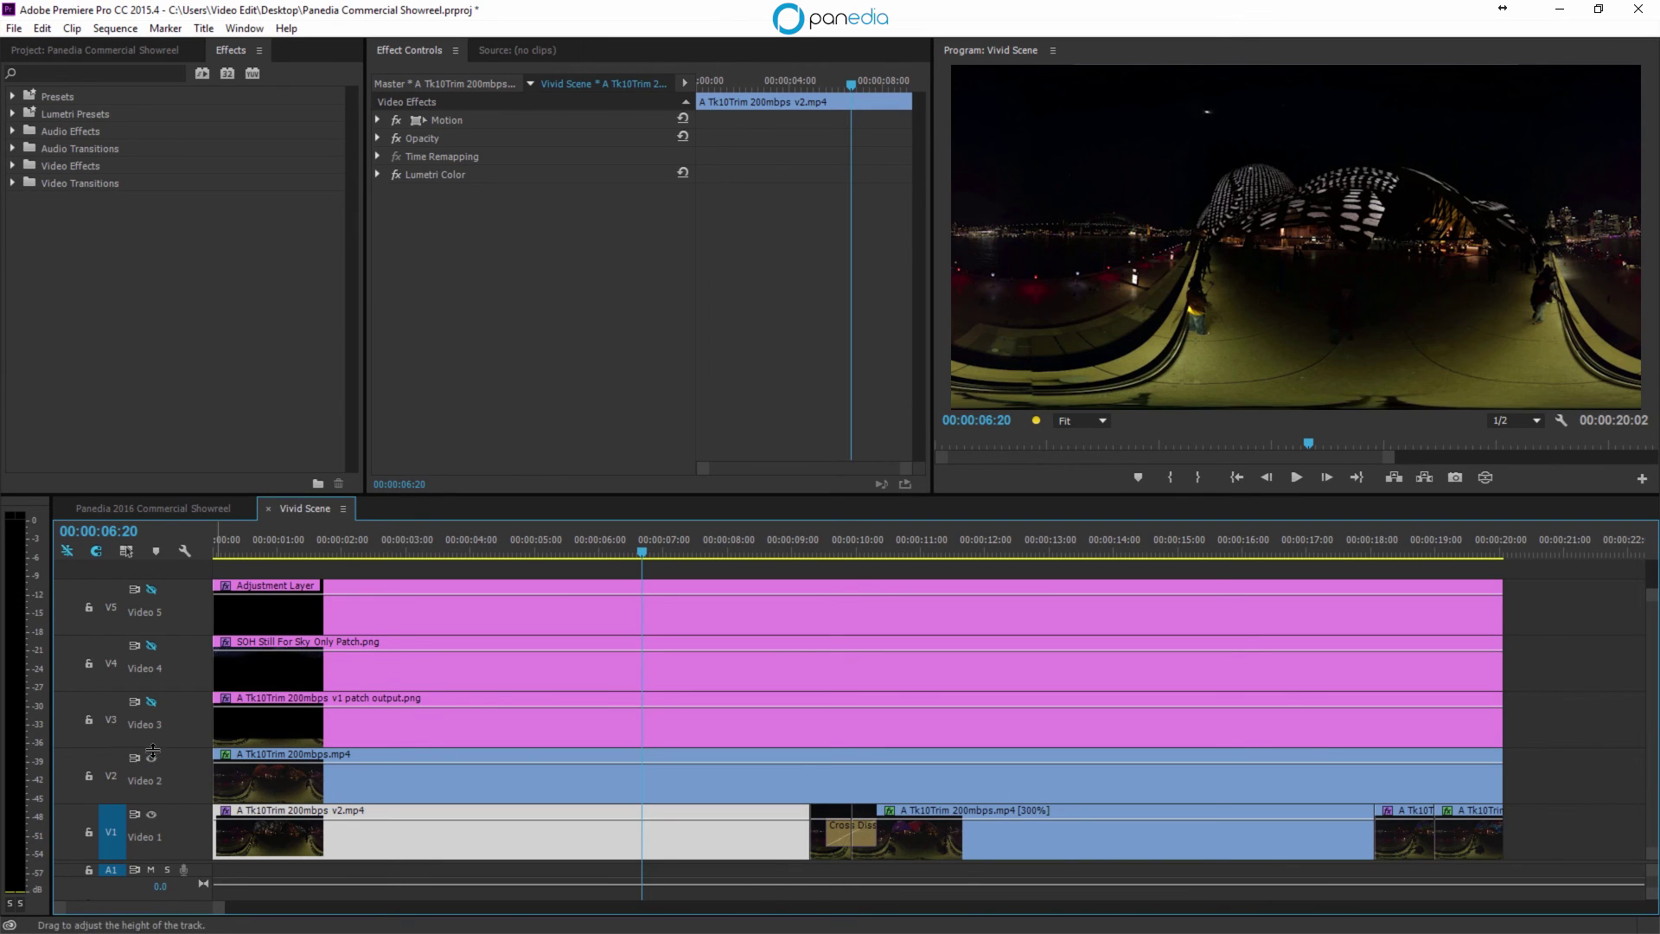
# Step: Disable Brightness & Contrast and Lumetri Color on the V2 clip to compare the ungraded image, and re-enable both effects
pyautogui.click(235, 771)
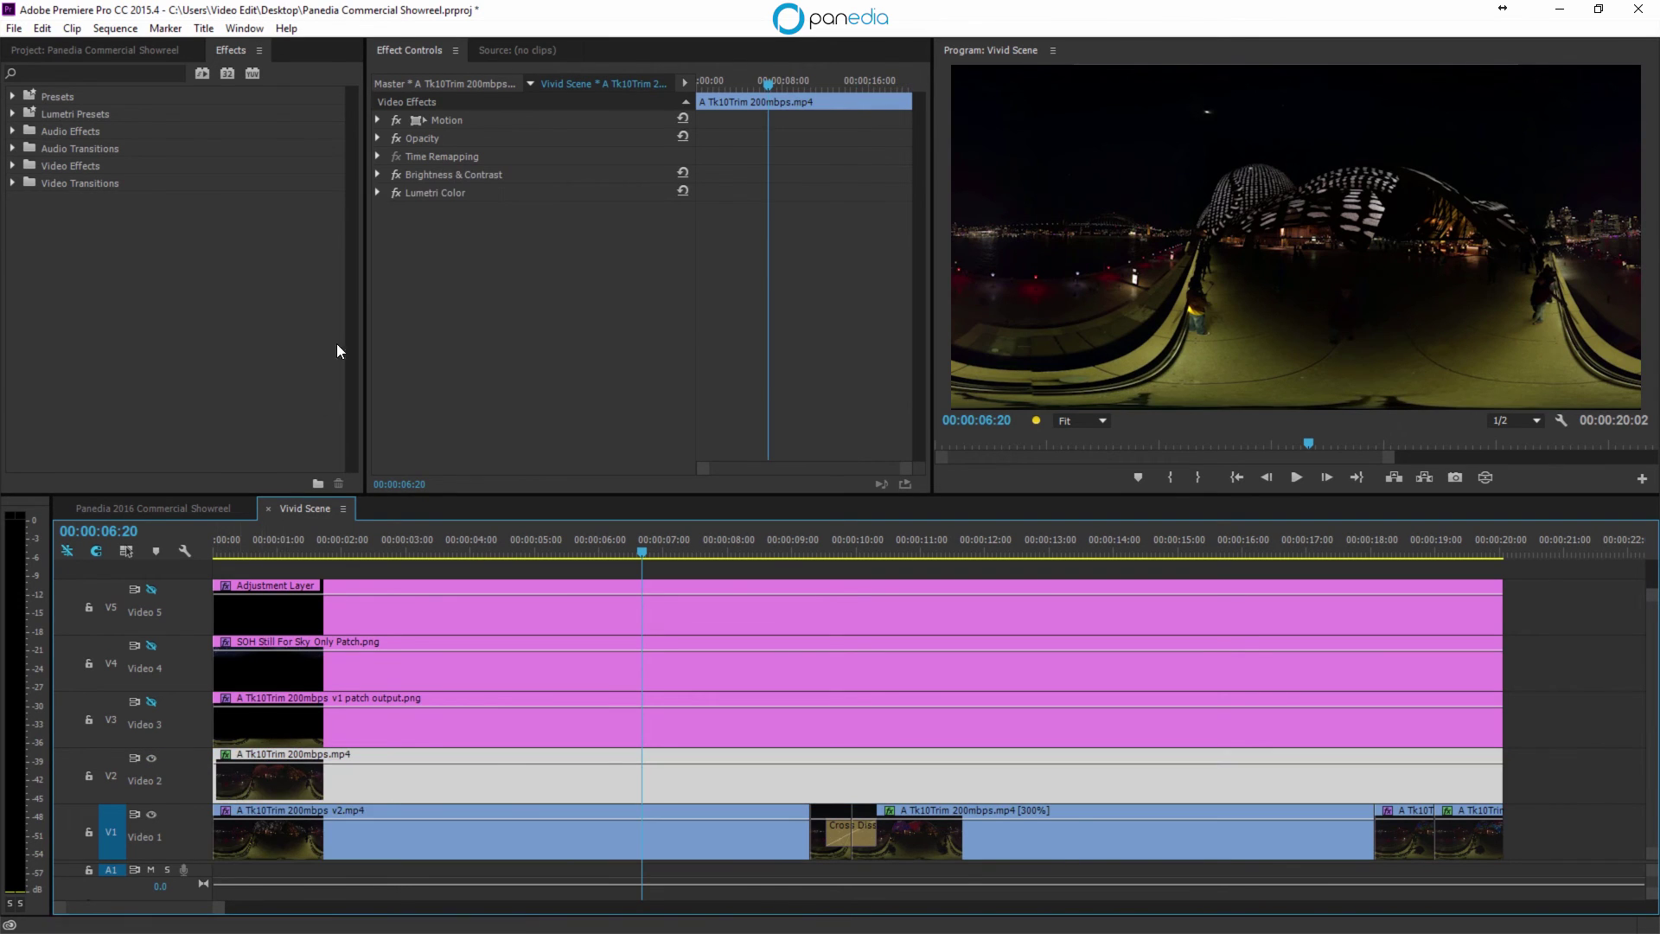
pyautogui.click(397, 175)
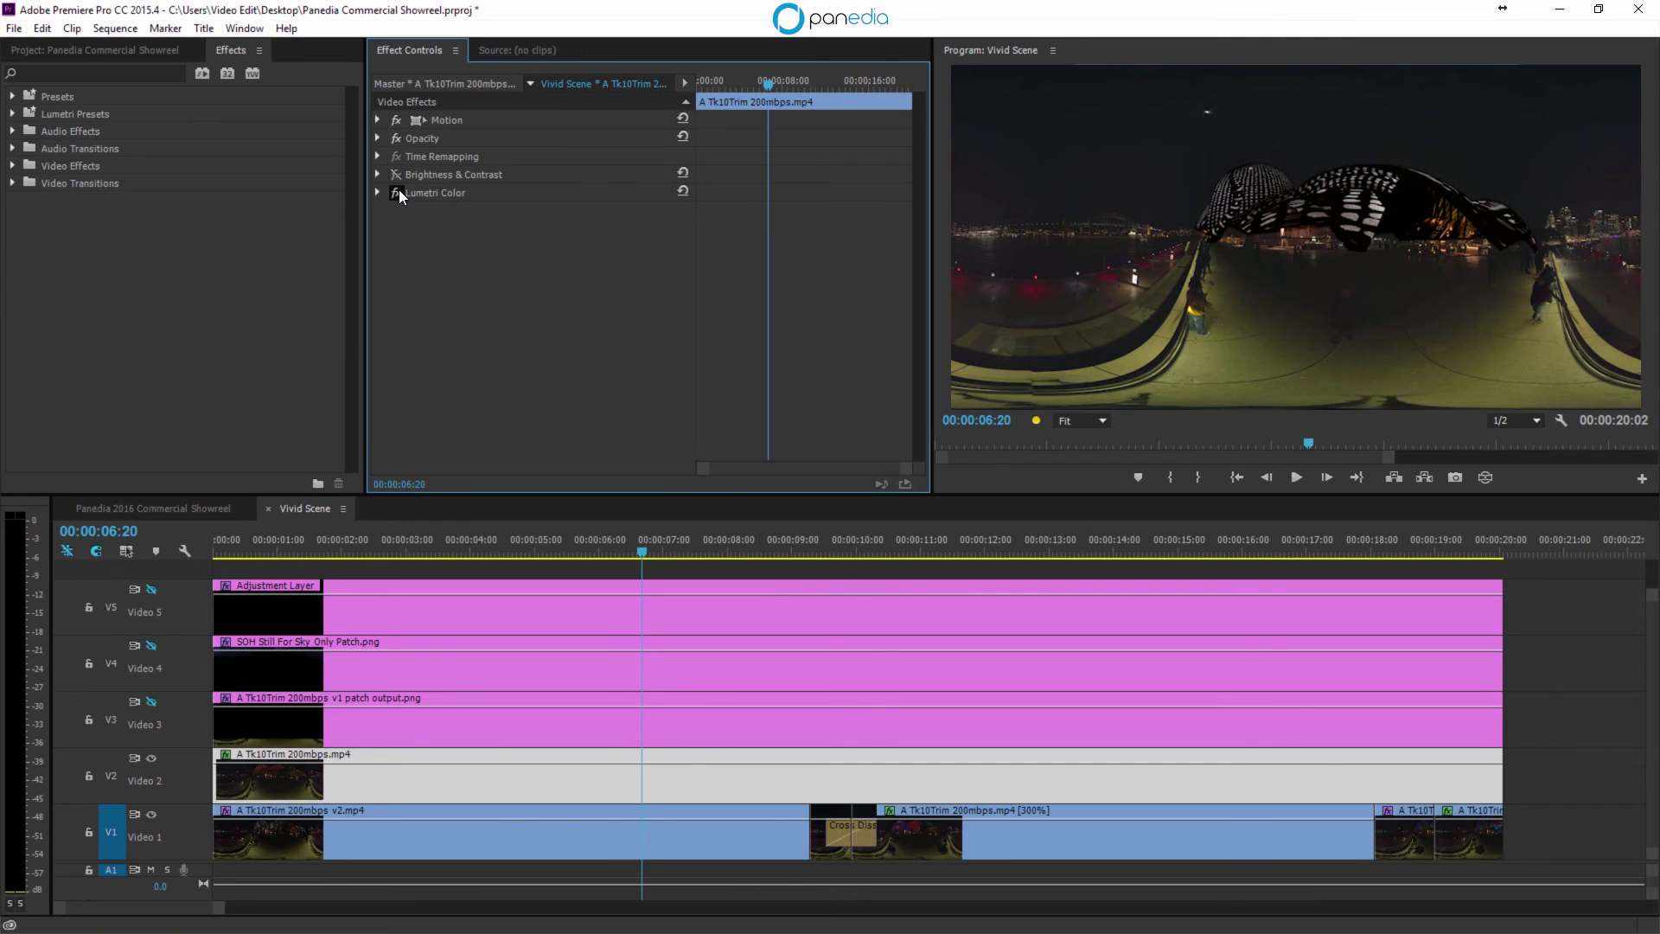
pyautogui.click(397, 192)
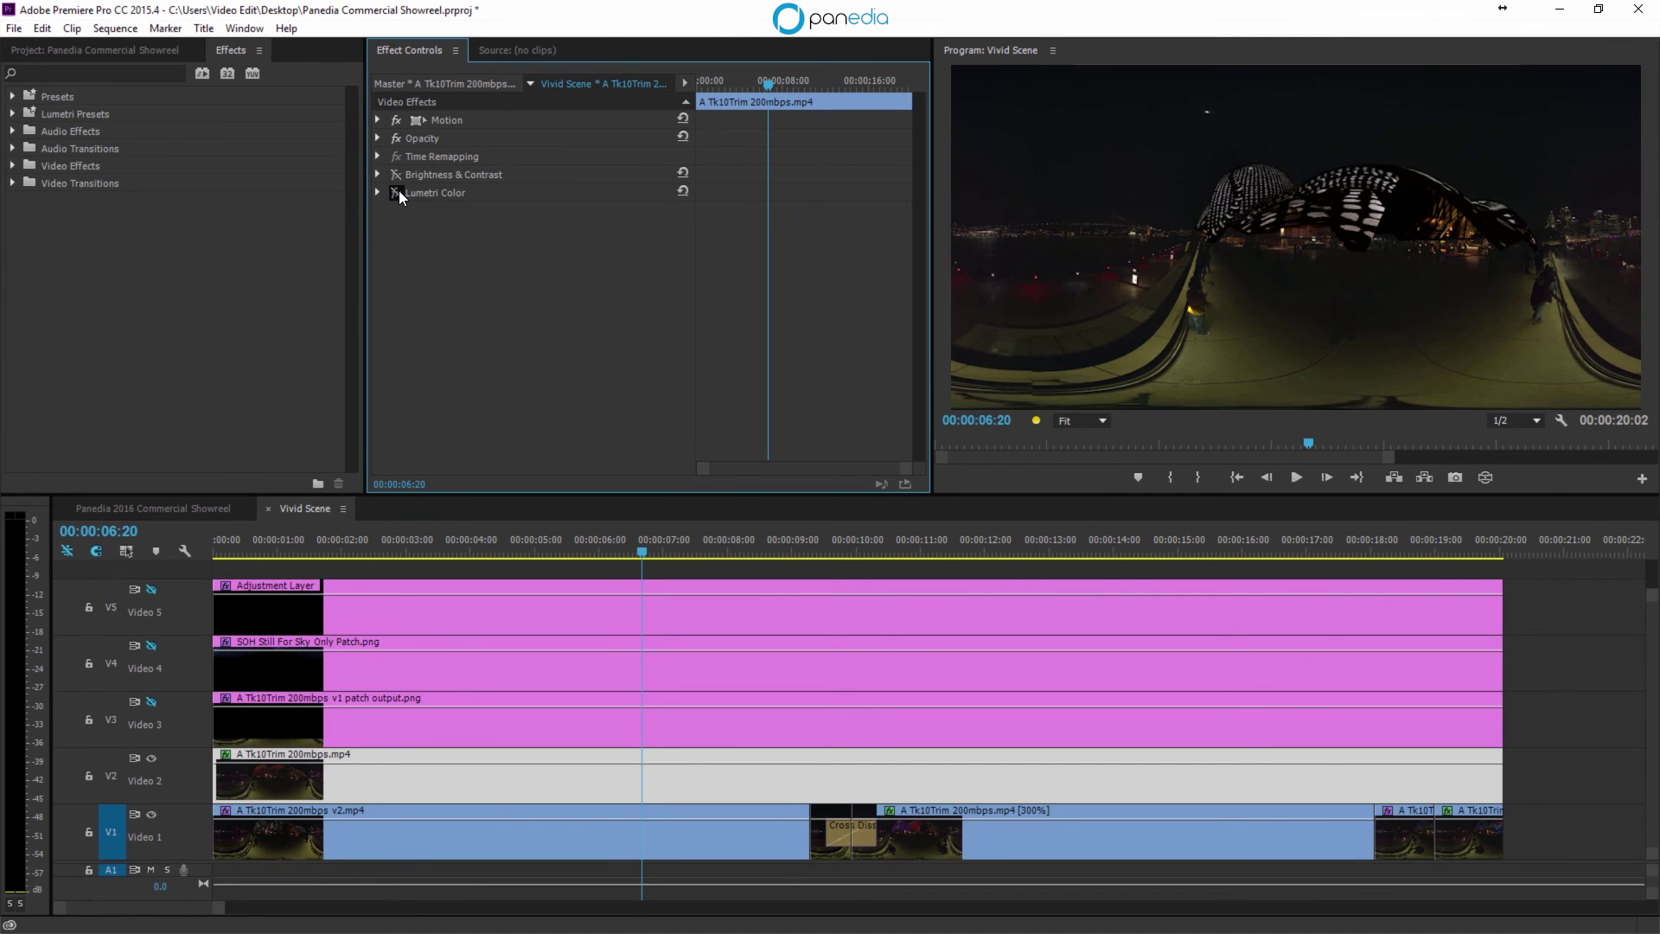
pyautogui.click(396, 192)
pyautogui.click(397, 174)
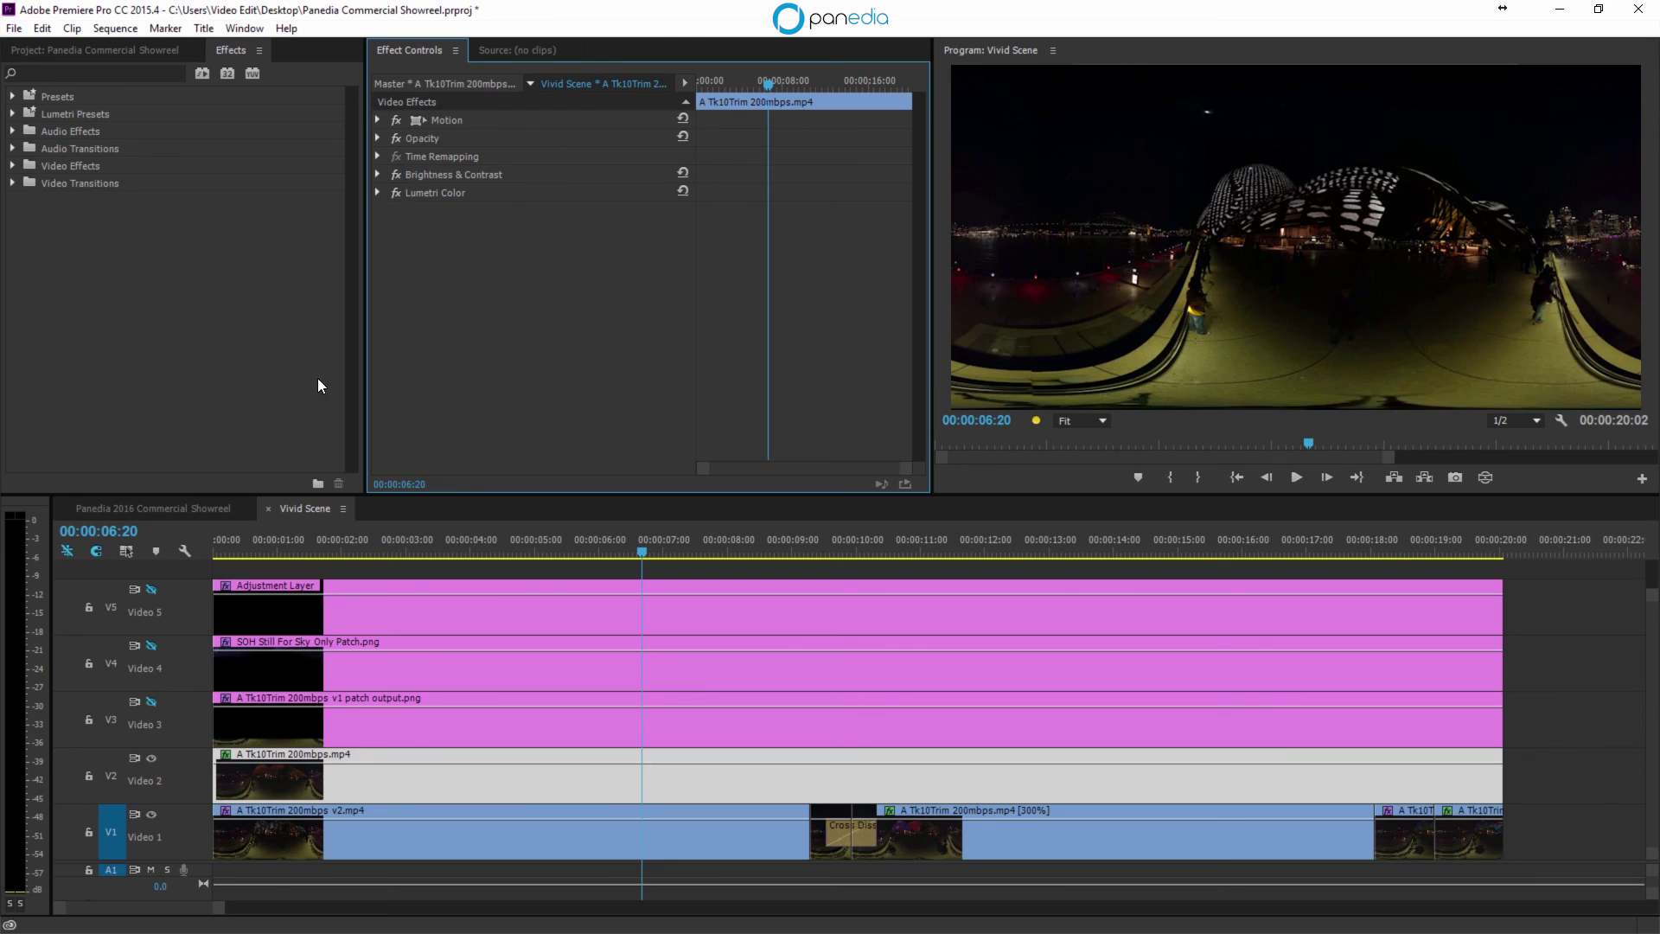
# Step: Show the V3 patch track and compare the scene with and without the V4 sky patch, leaving both tracks visible
pyautogui.click(152, 700)
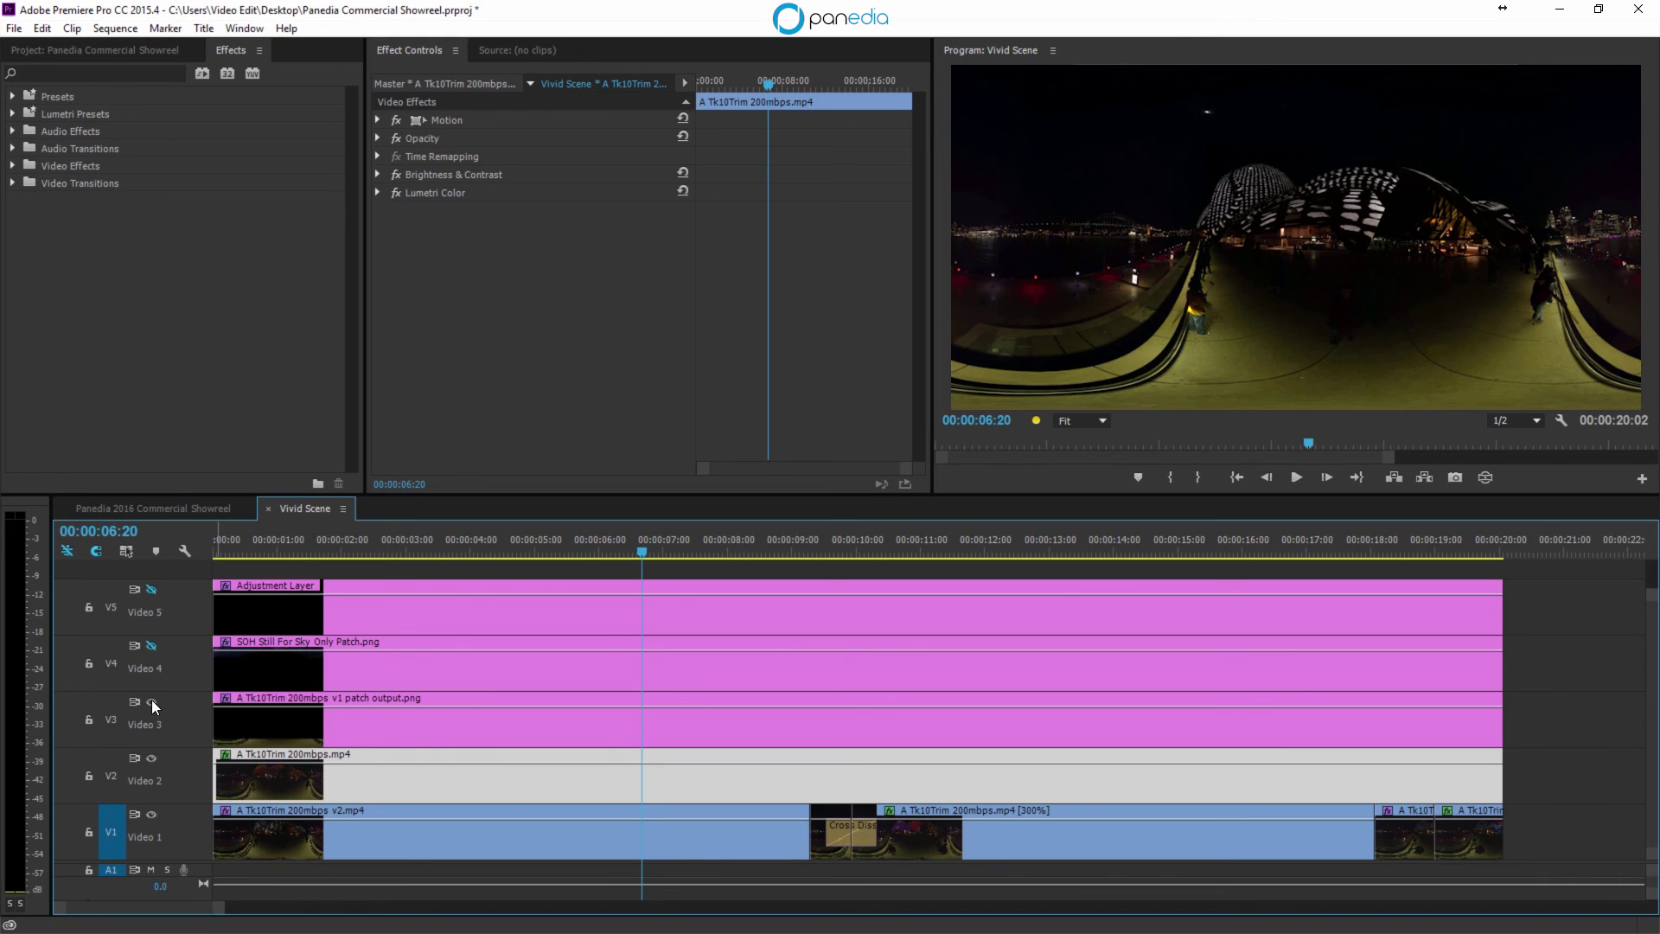
pyautogui.click(152, 698)
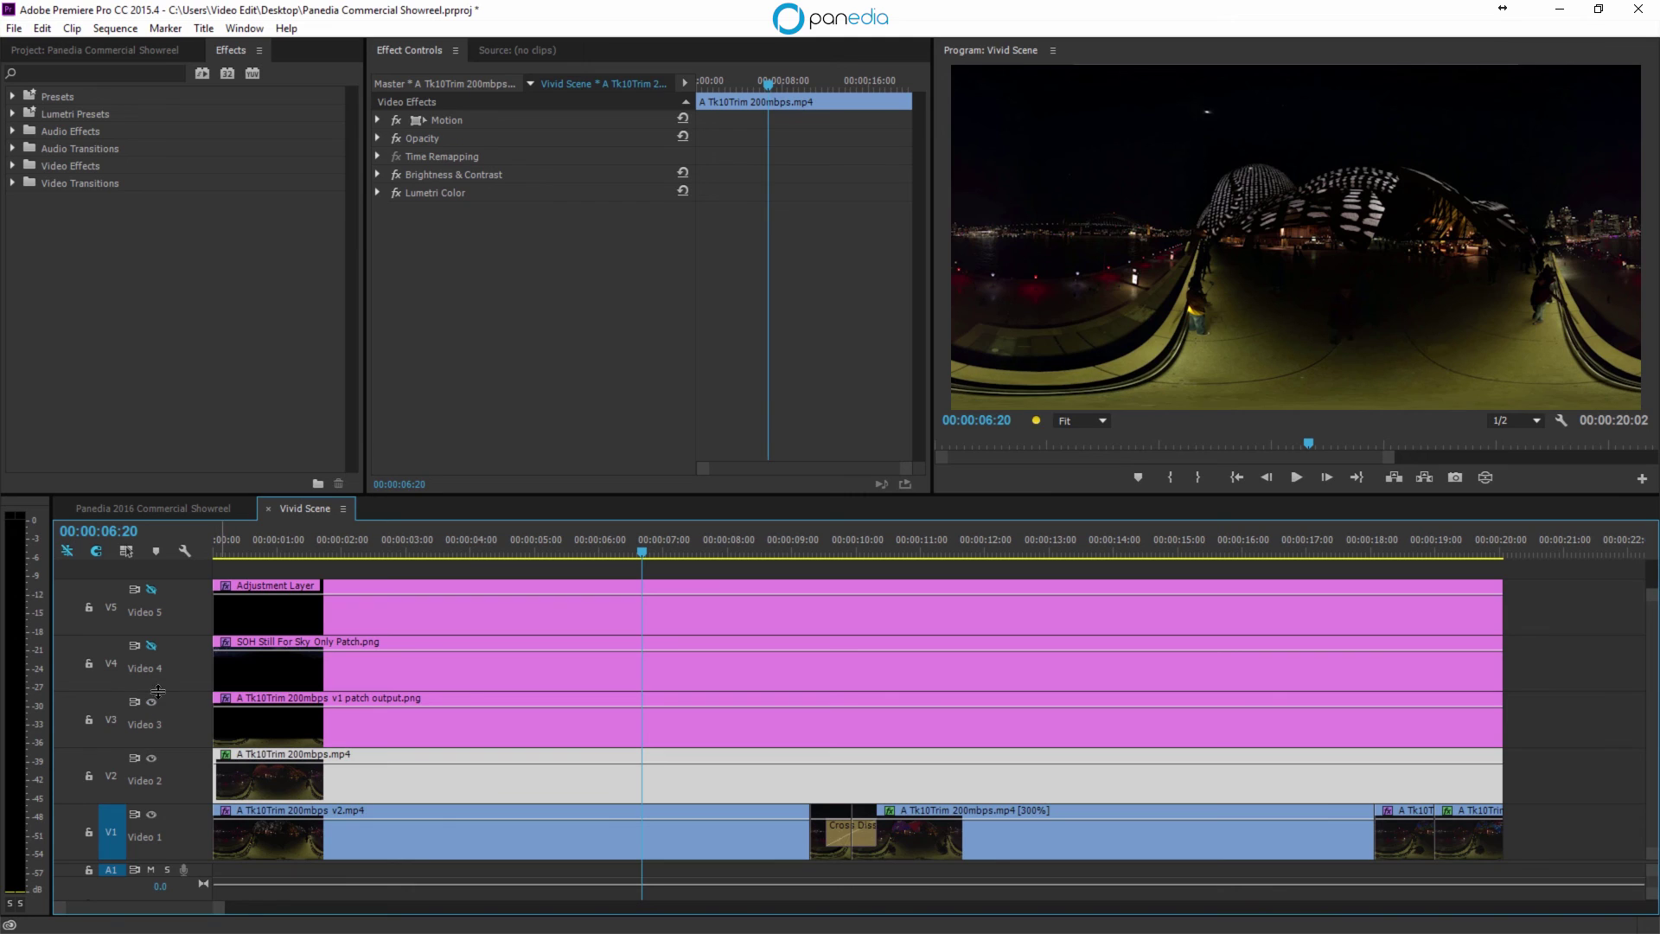
pyautogui.click(151, 644)
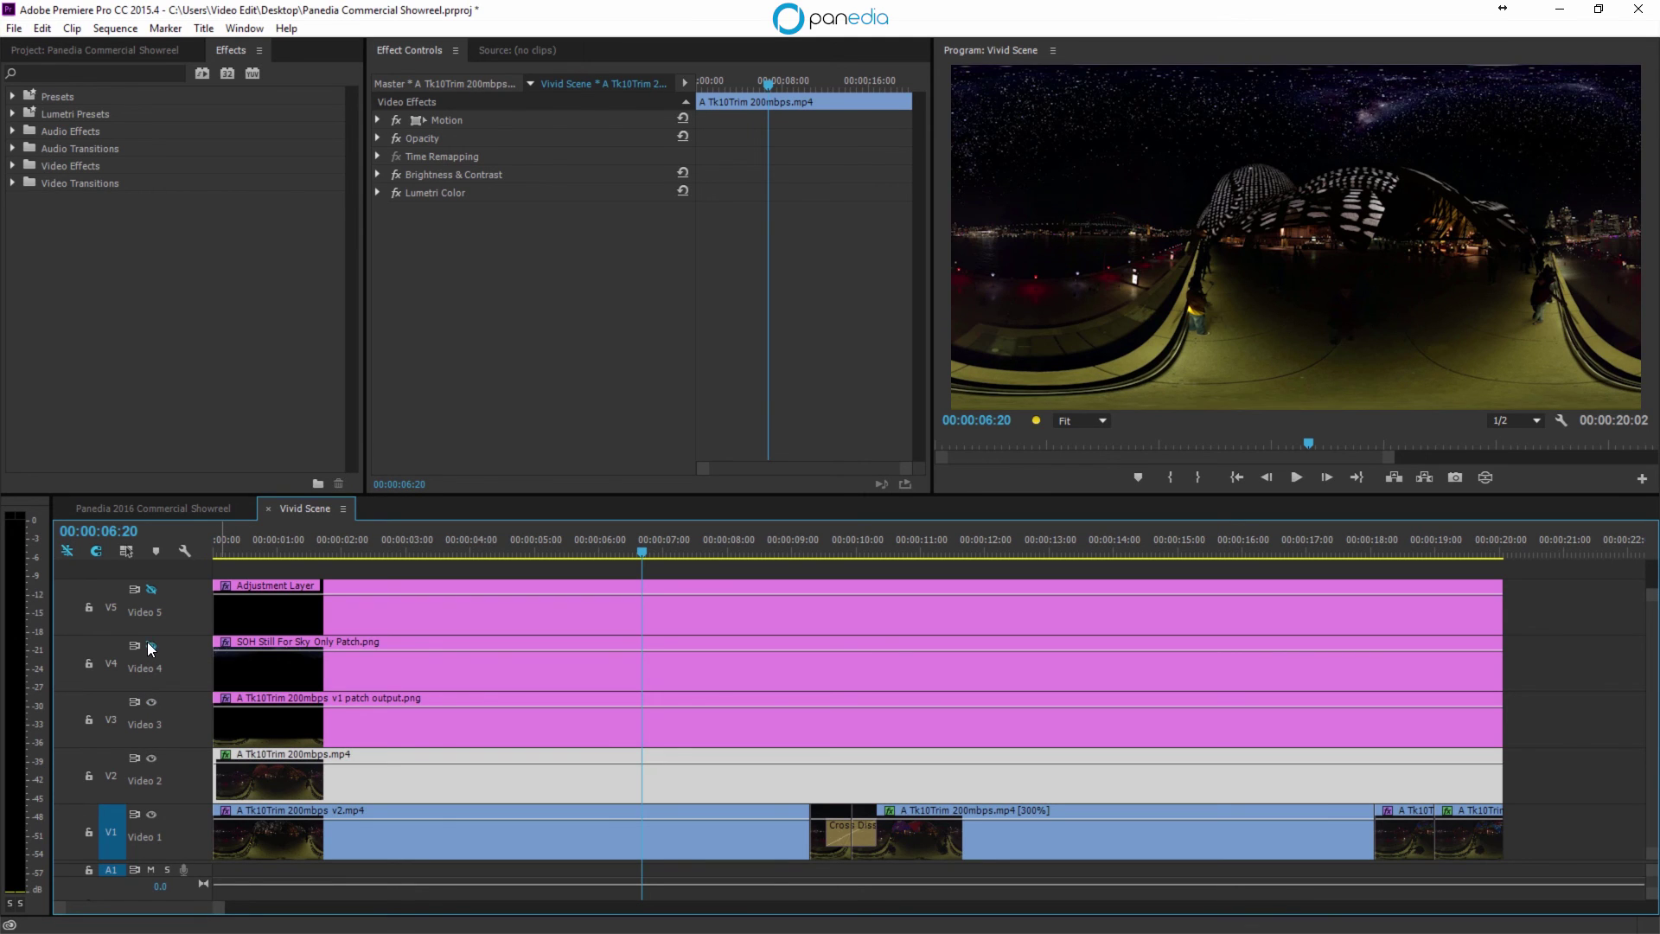
pyautogui.click(148, 643)
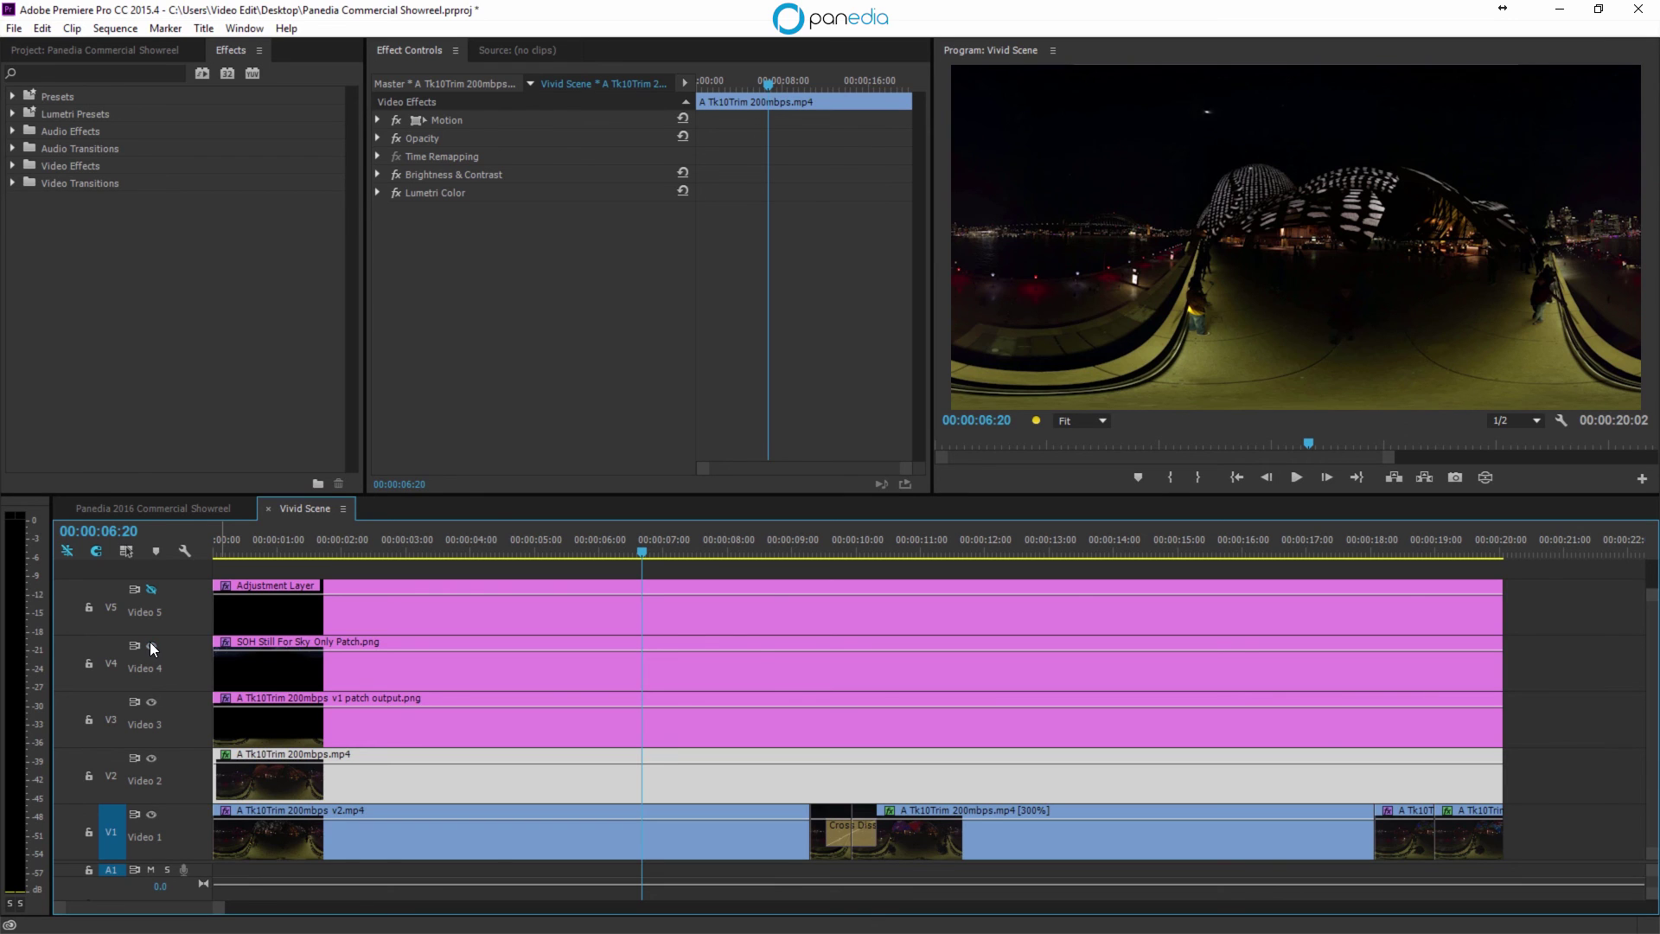
pyautogui.click(151, 644)
# Step: Compare the SOH Still For Sky Only Patch.png clip with Lumetri Color off and on, leaving the effect enabled
pyautogui.click(226, 657)
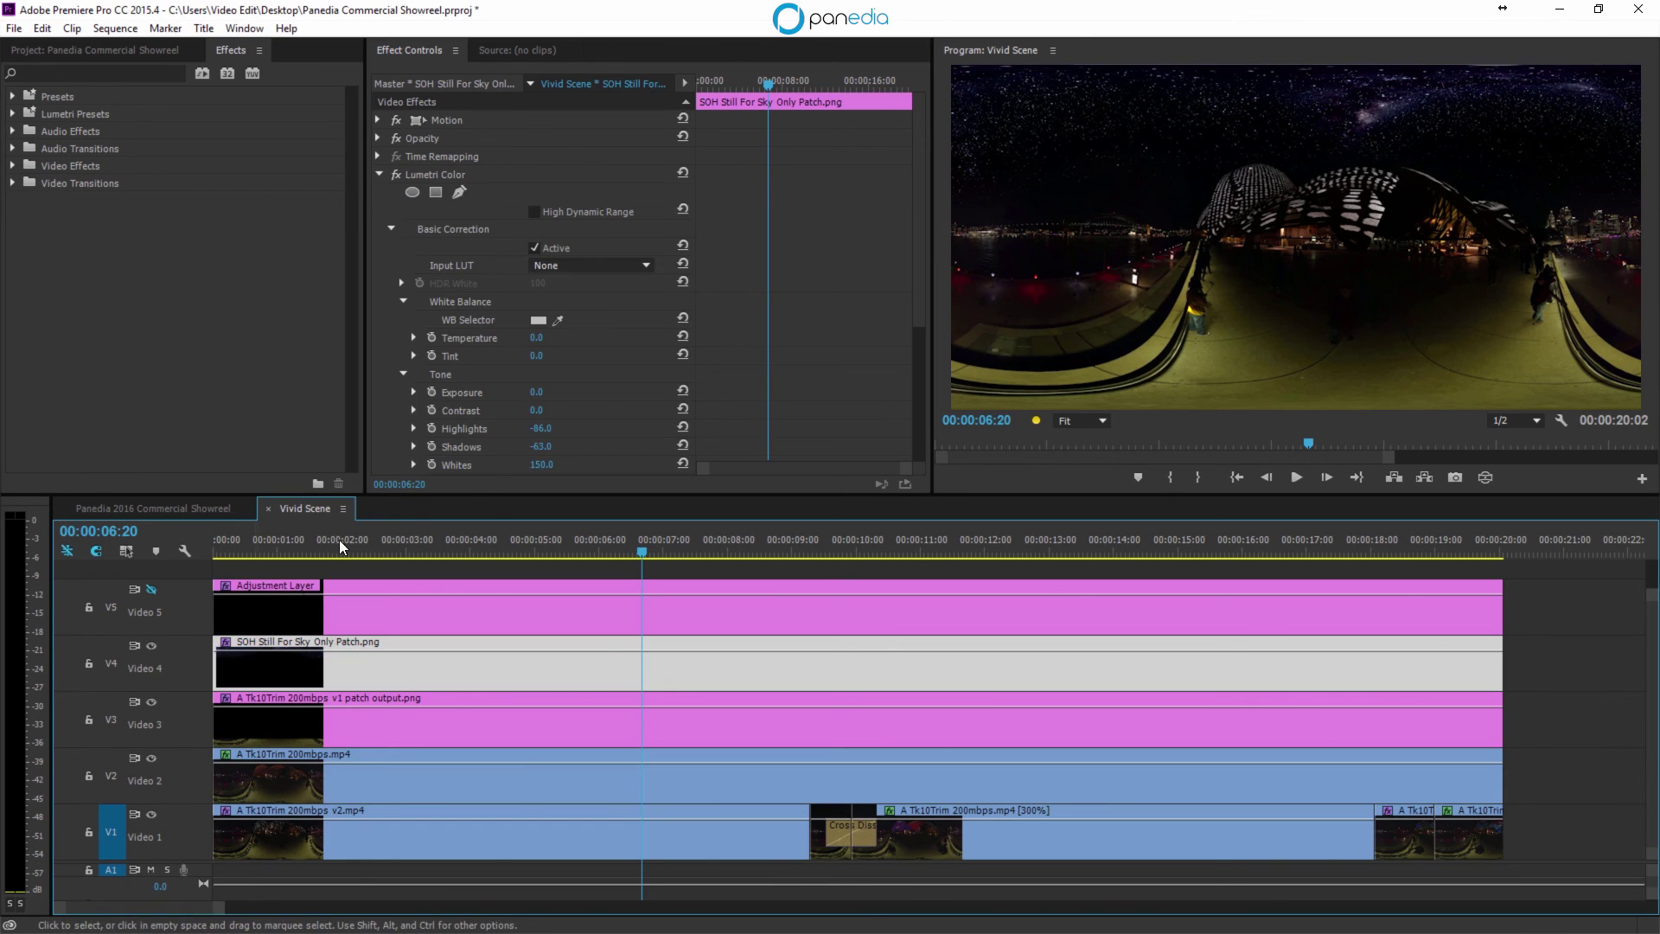
pyautogui.click(378, 174)
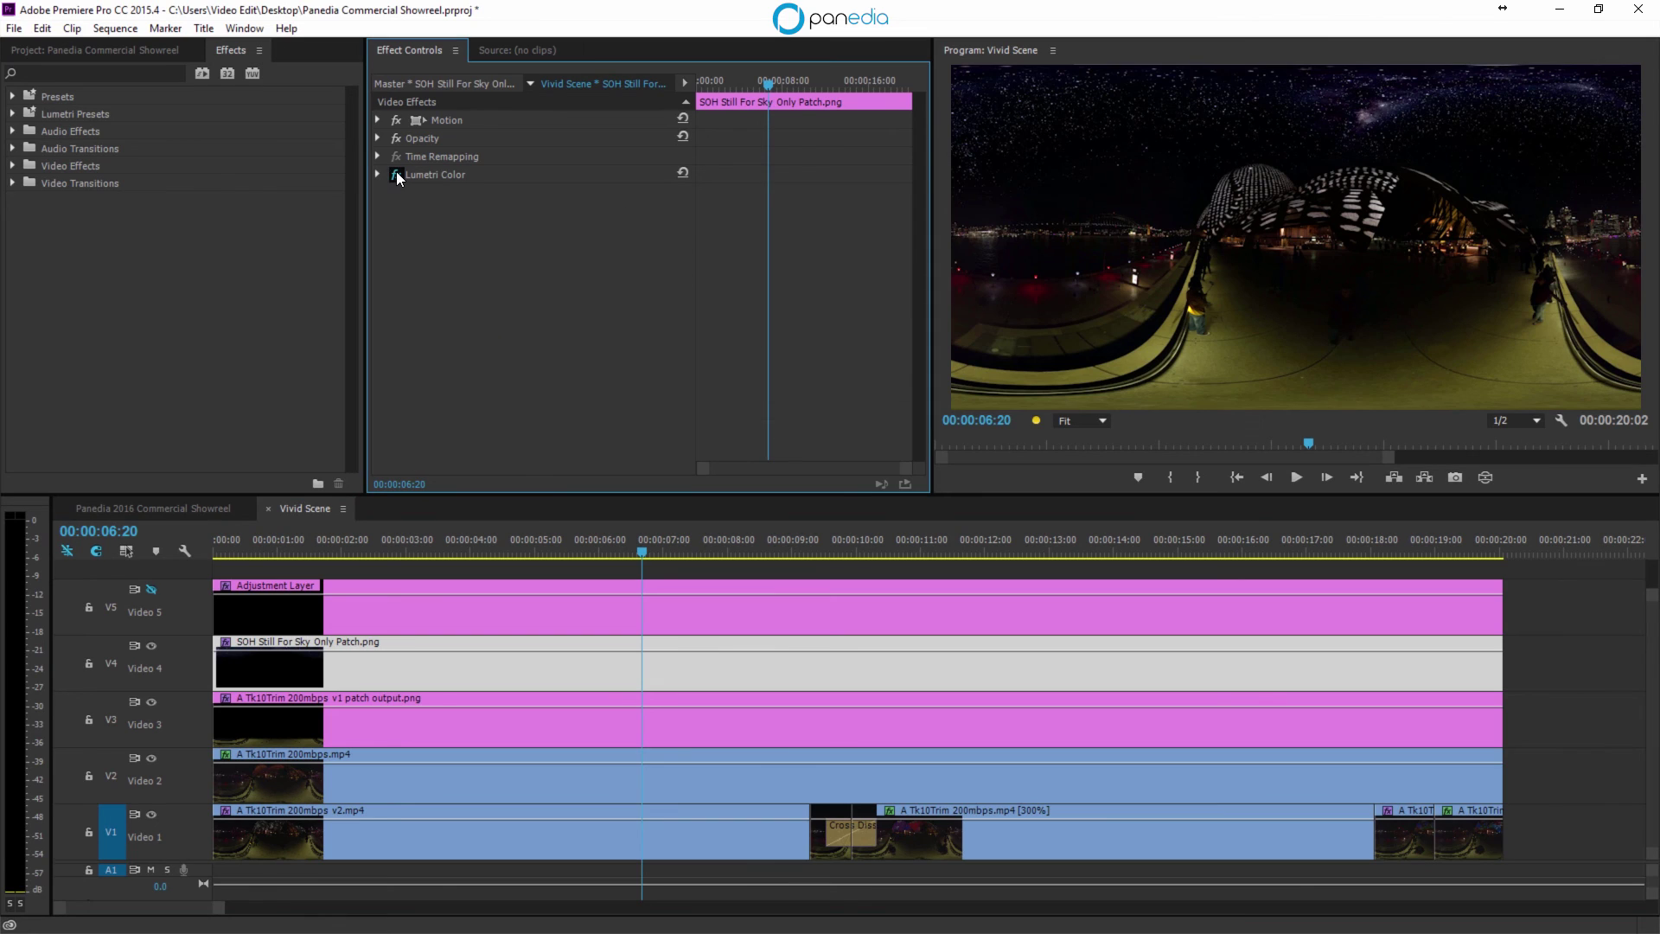
pyautogui.click(396, 174)
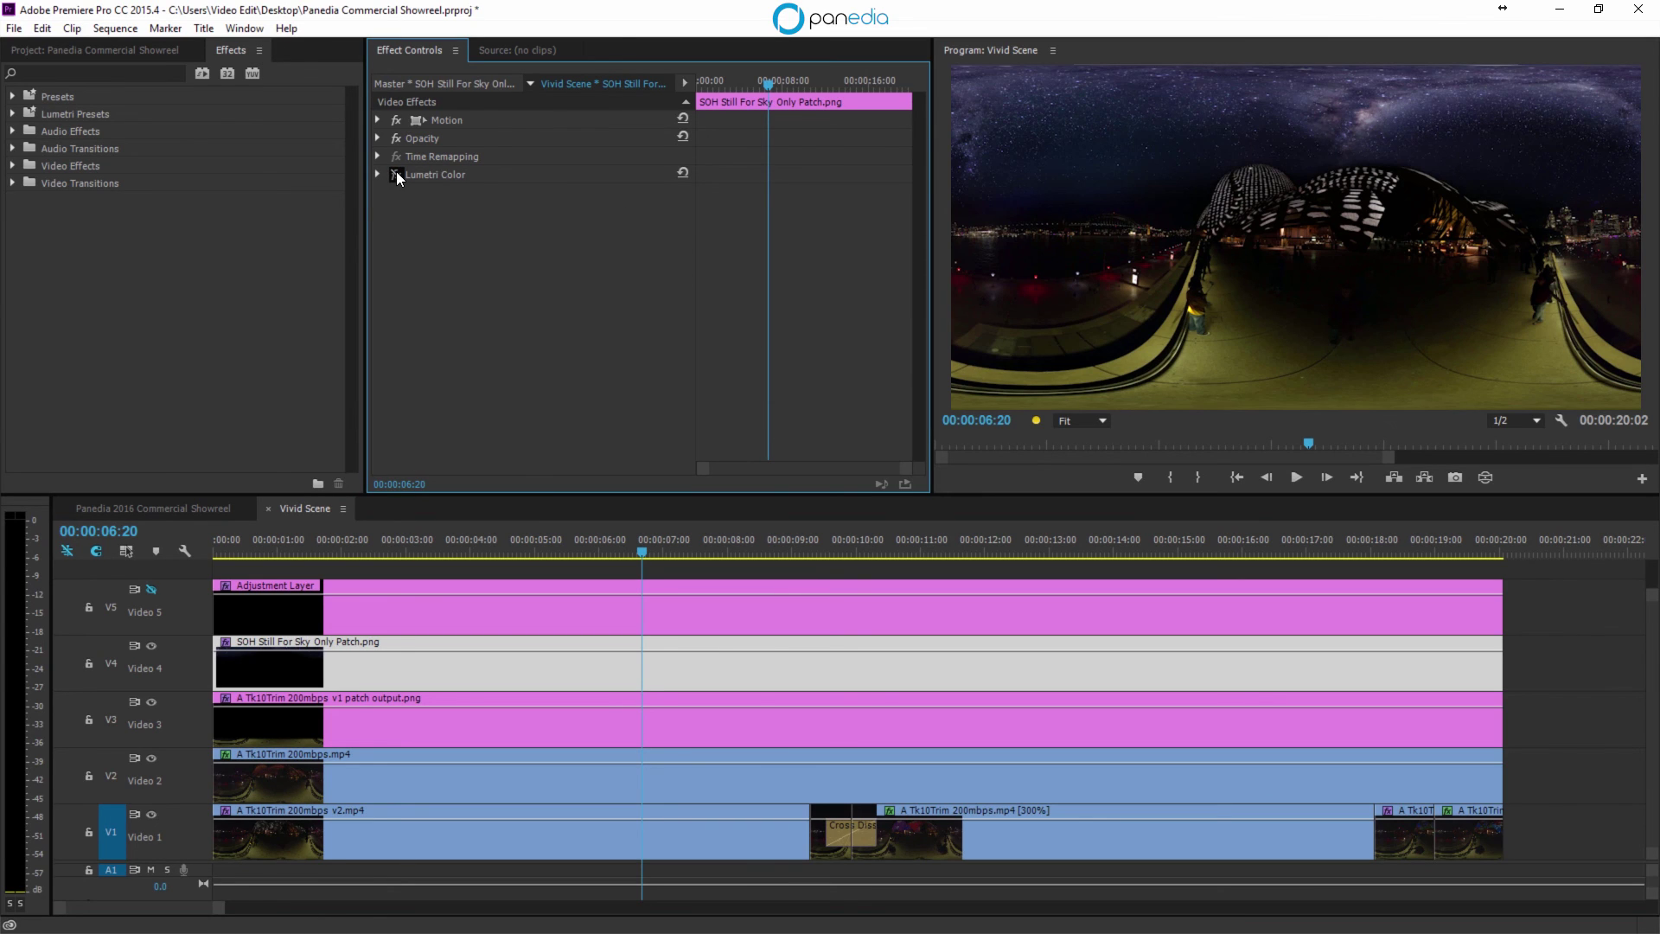
pyautogui.click(395, 173)
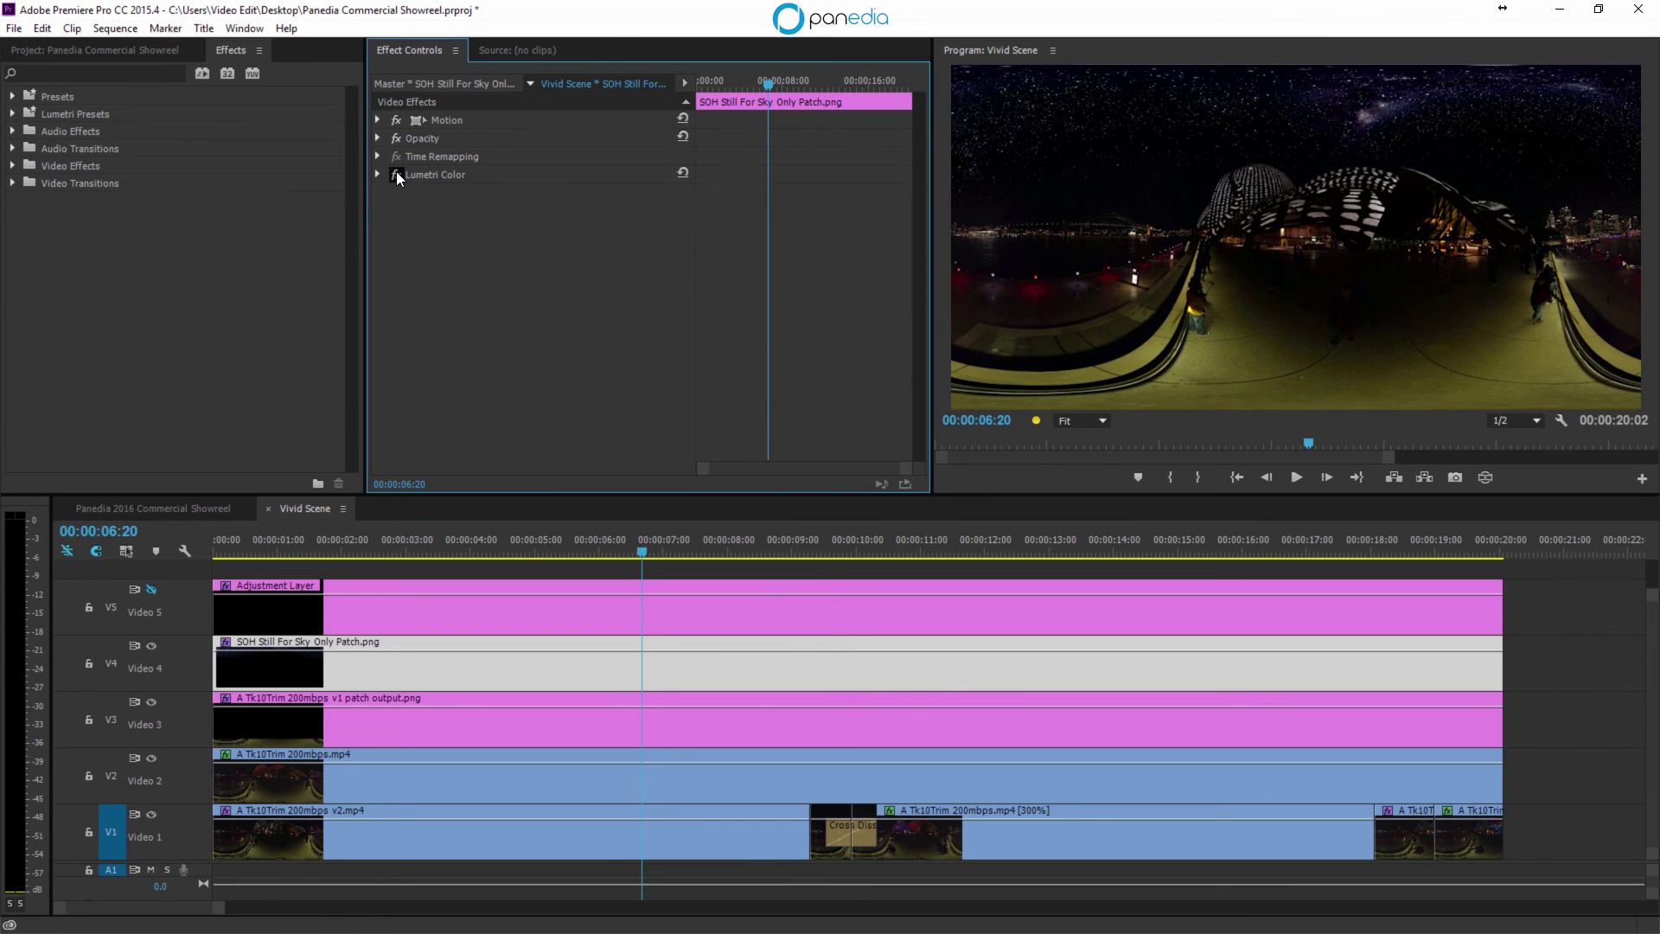
pyautogui.click(396, 174)
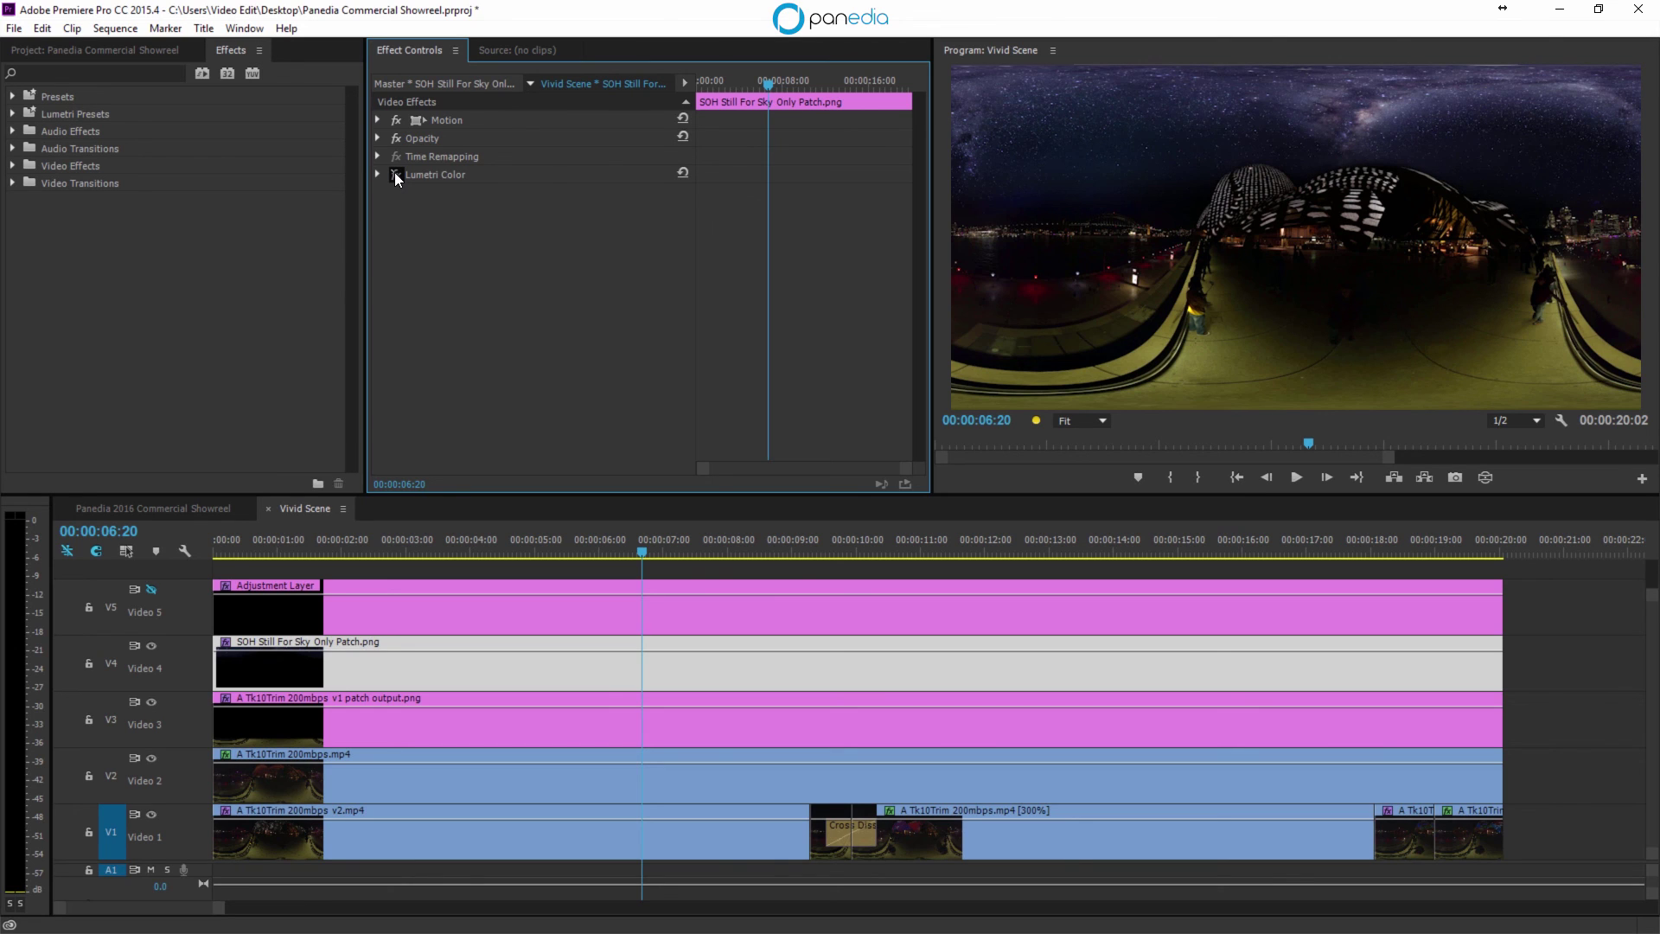
pyautogui.click(396, 174)
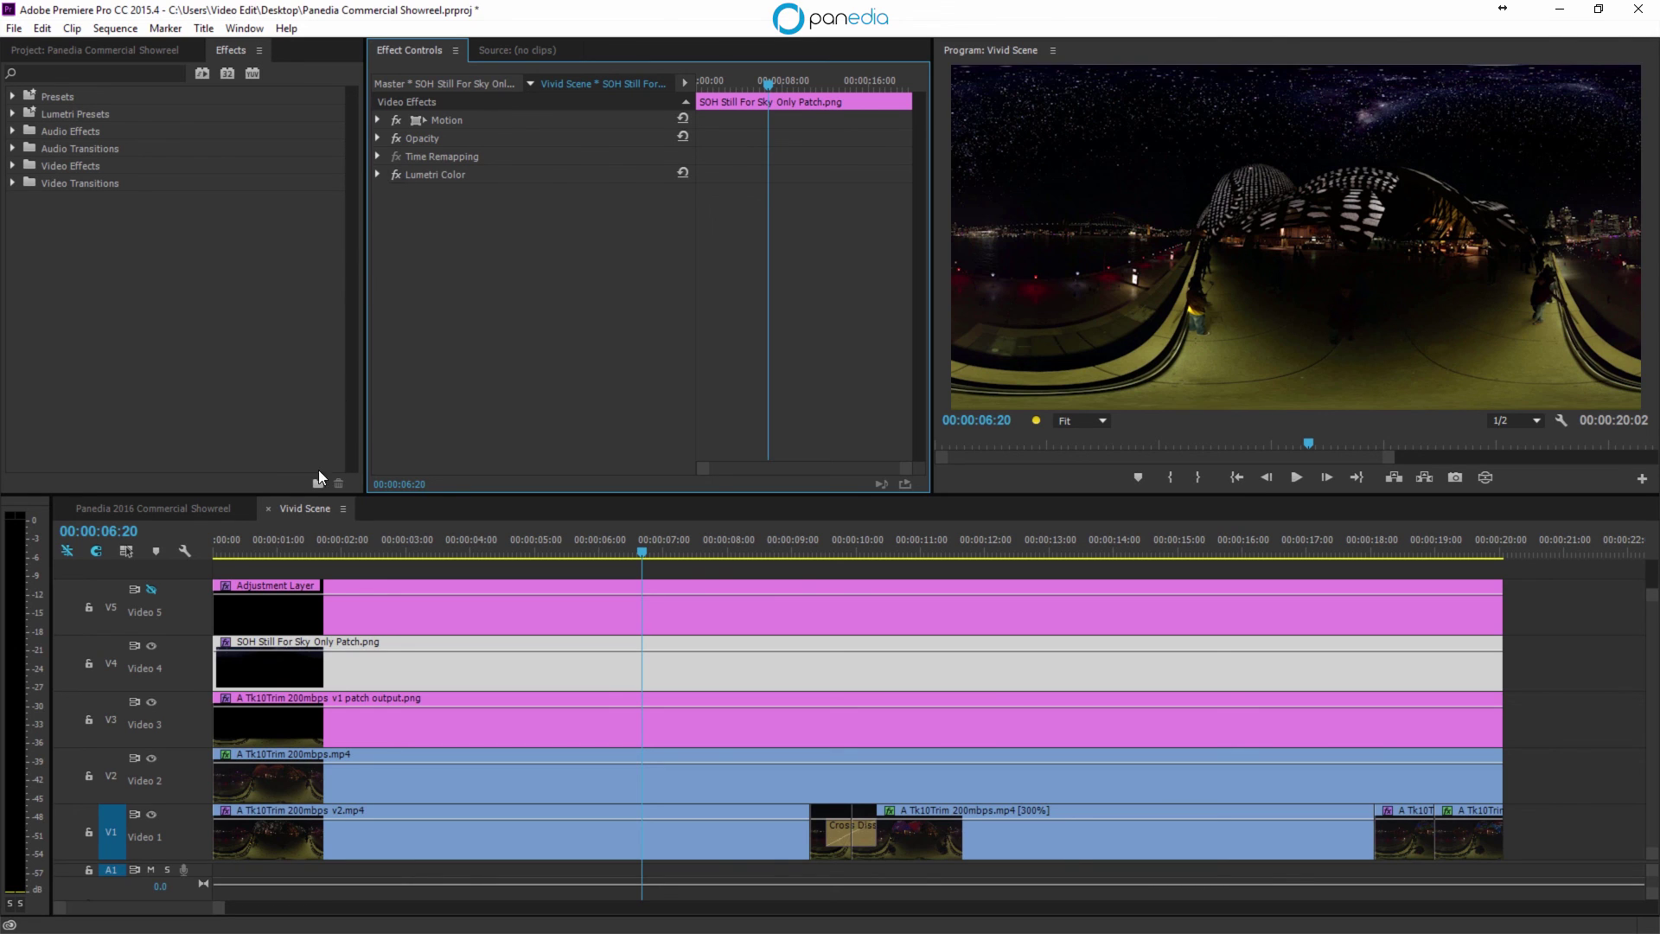
# Step: Toggle the output of the V5 adjustment layer track and leave it visible
pyautogui.click(310, 510)
pyautogui.click(150, 588)
pyautogui.click(150, 588)
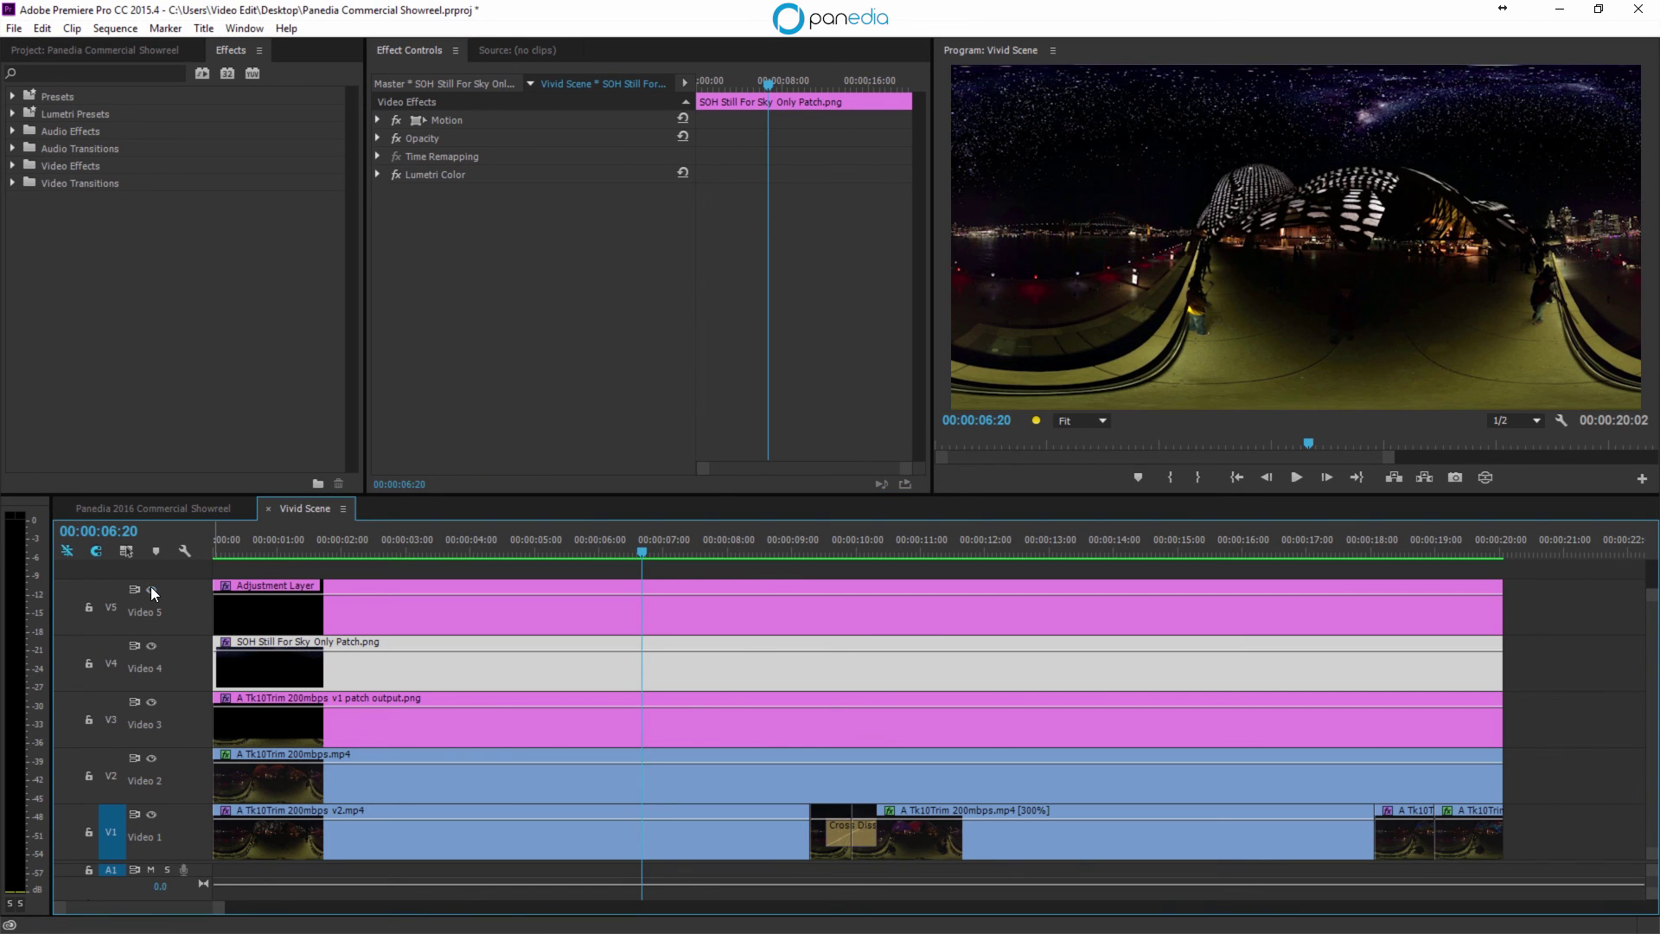
# Step: Compare the Adjustment Layer with its Lumetri Color effect and track output off and on, leaving both enabled
pyautogui.click(243, 599)
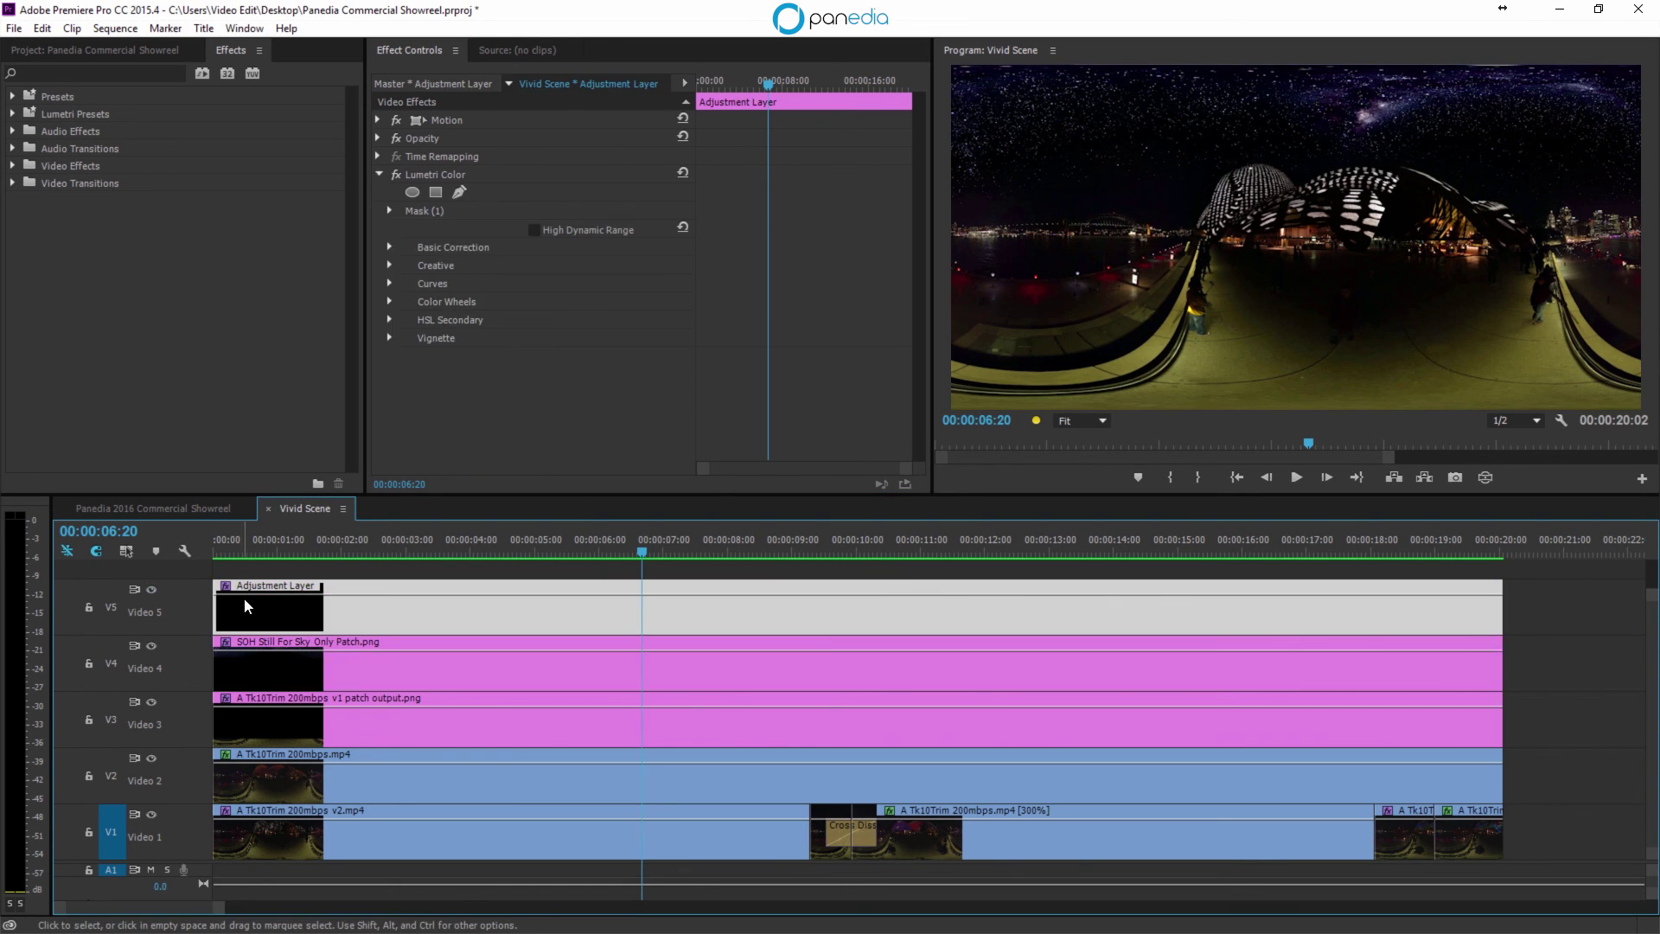
pyautogui.click(381, 170)
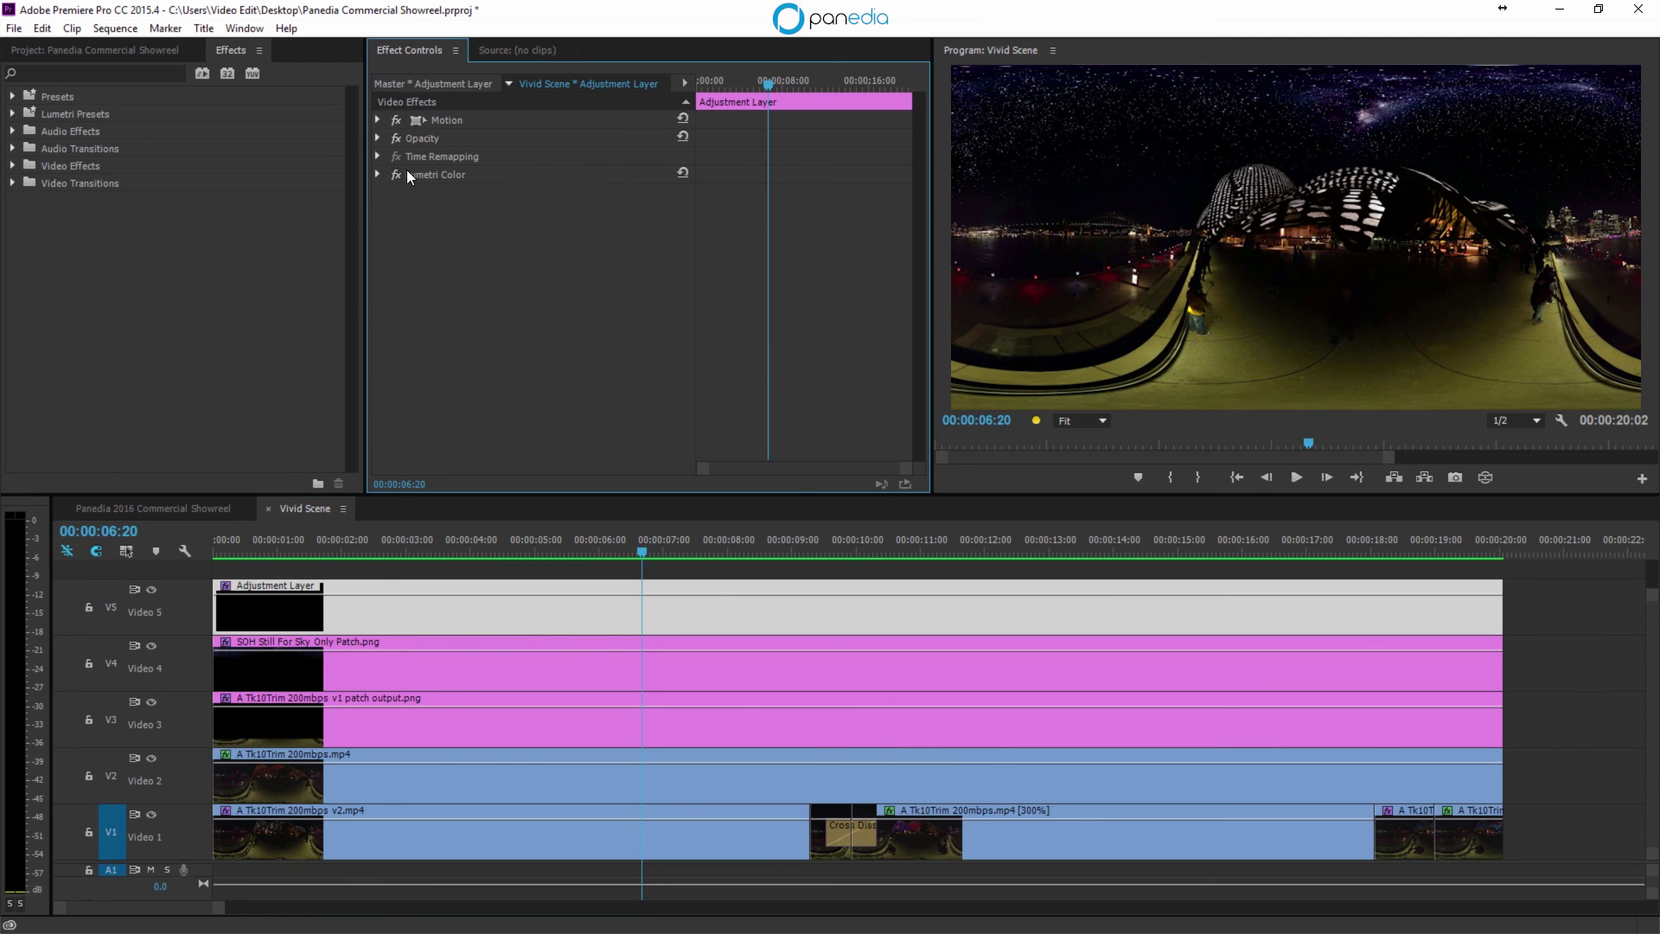
pyautogui.click(396, 175)
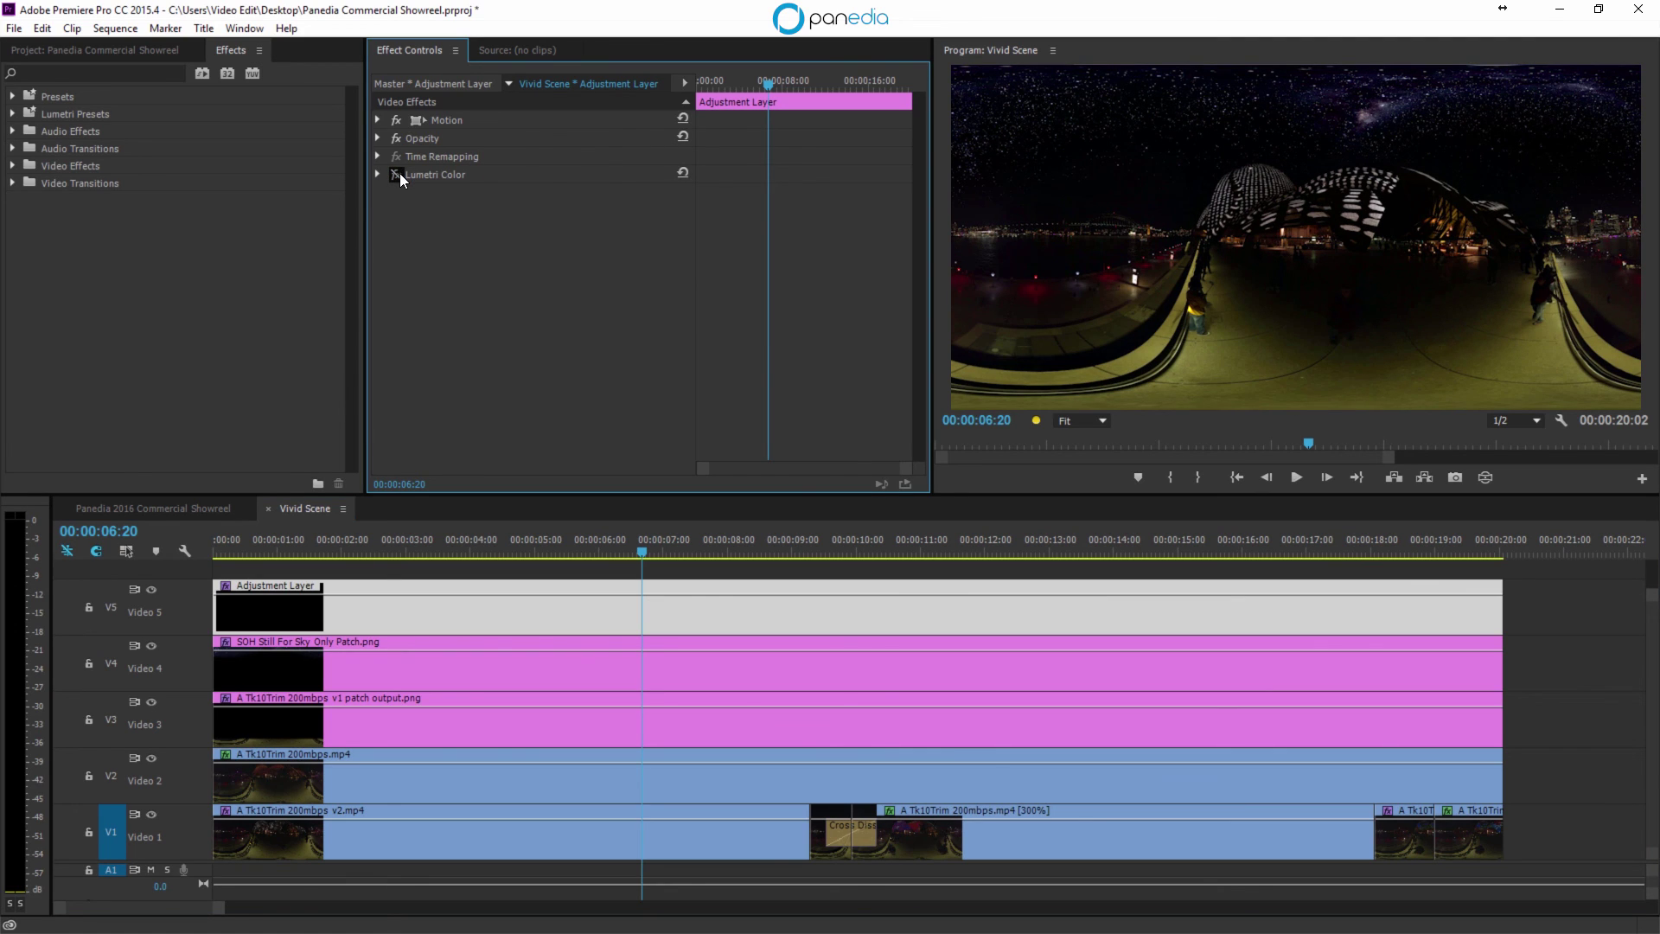
pyautogui.click(397, 175)
pyautogui.click(152, 588)
pyautogui.click(154, 587)
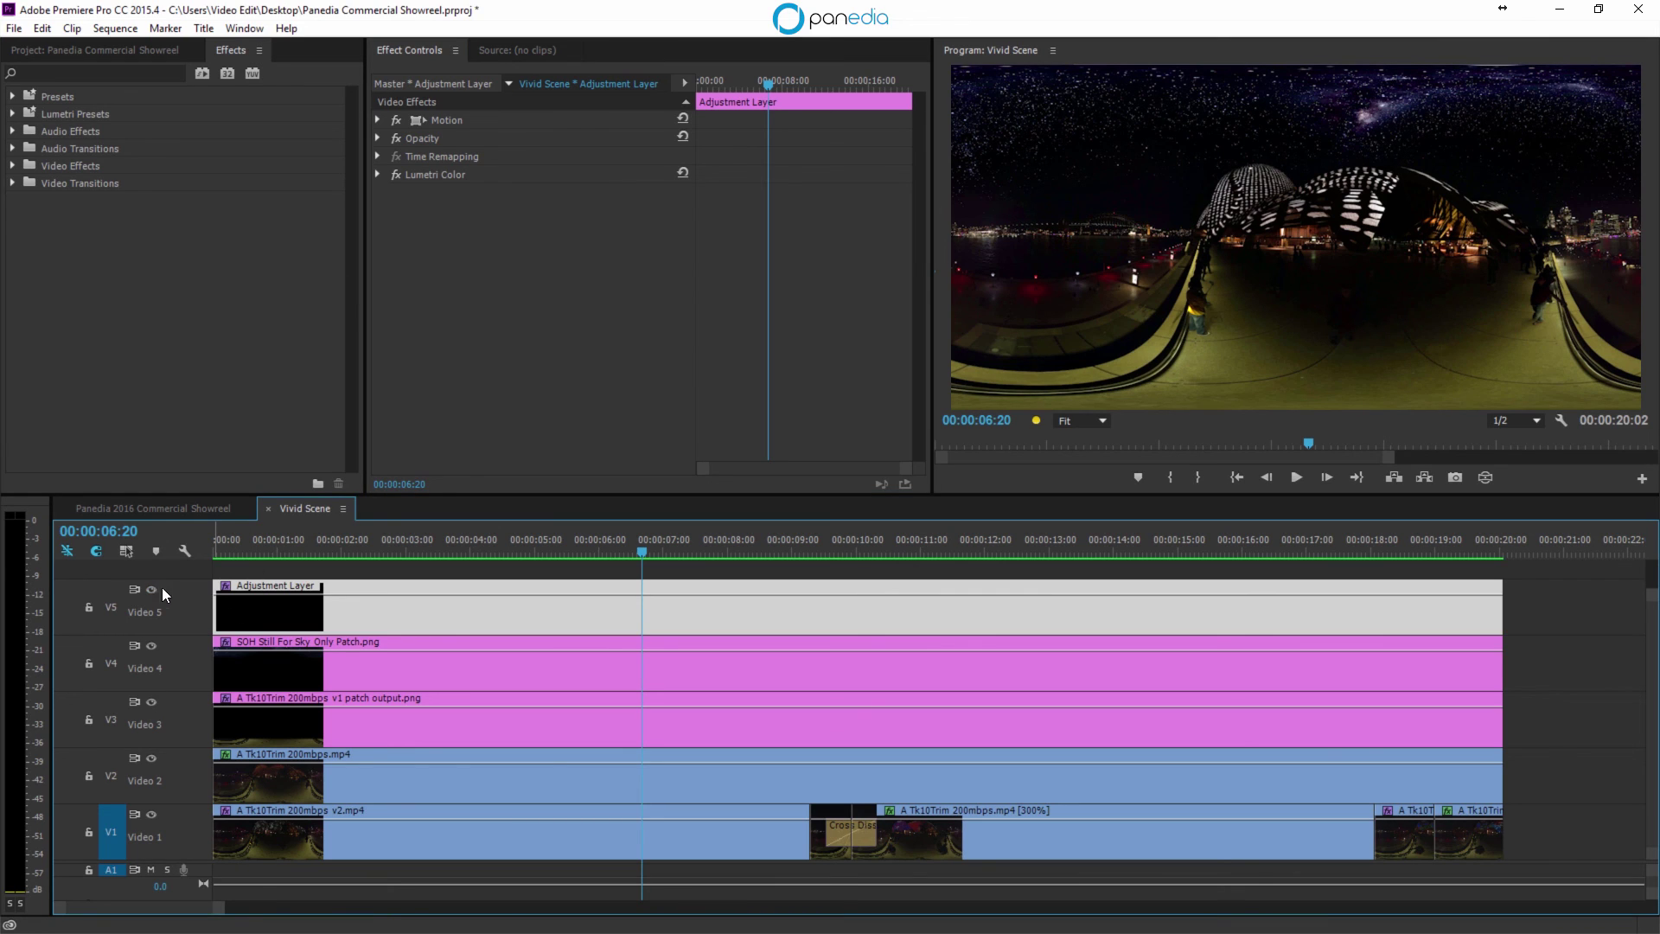
# Step: Close the Vivid Scene sequence, play the showreel in VR Video Display and turn the view to about 160° towards the city skyline
pyautogui.click(266, 507)
pyautogui.press('space')
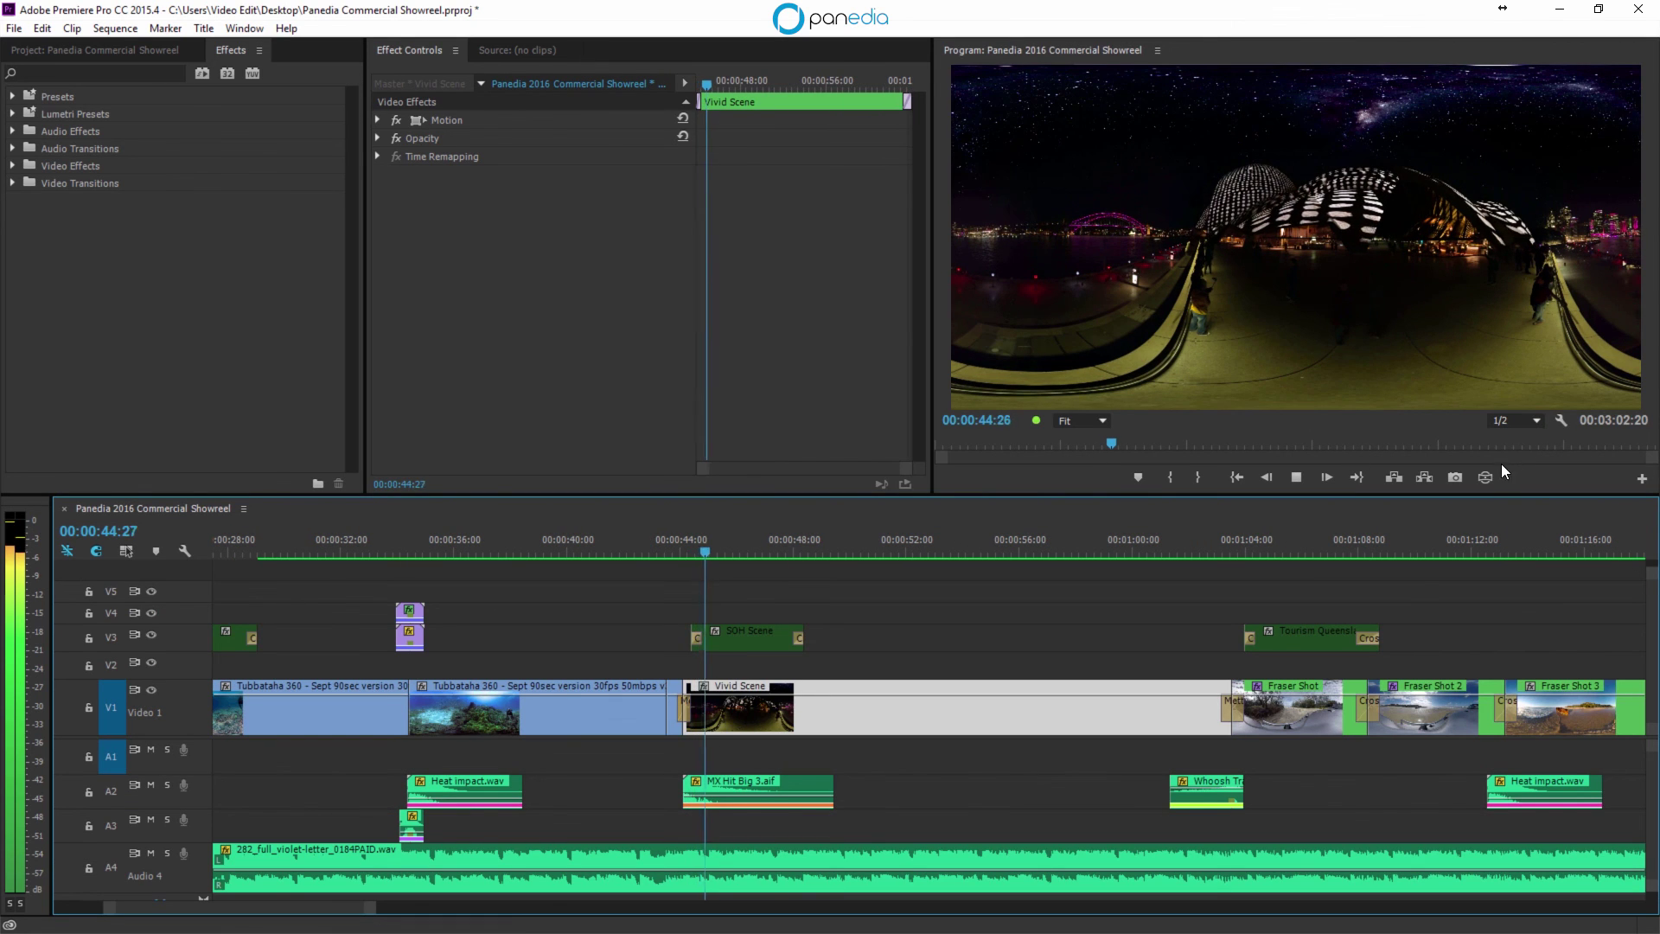
pyautogui.click(1485, 477)
pyautogui.moveTo(1314, 237); pyautogui.dragTo(1061, 145)
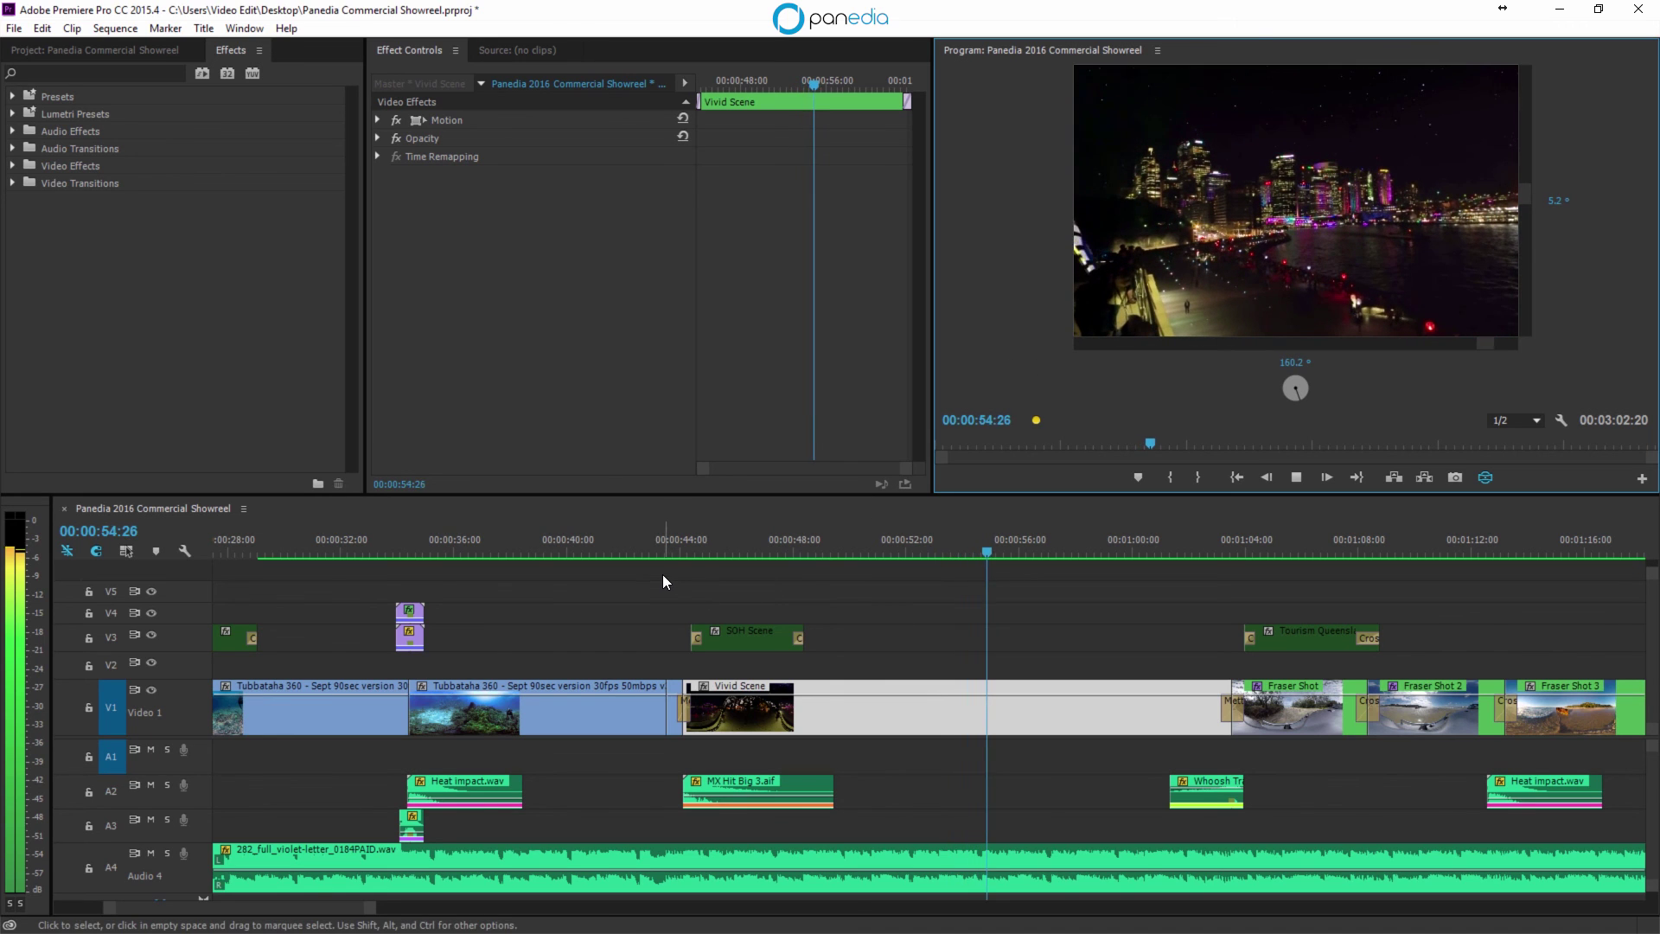
# Step: Replay the Vivid Scene from about 00:00:44:24 and turn the VR view to about -91° towards the harbour bridge
pyautogui.click(701, 549)
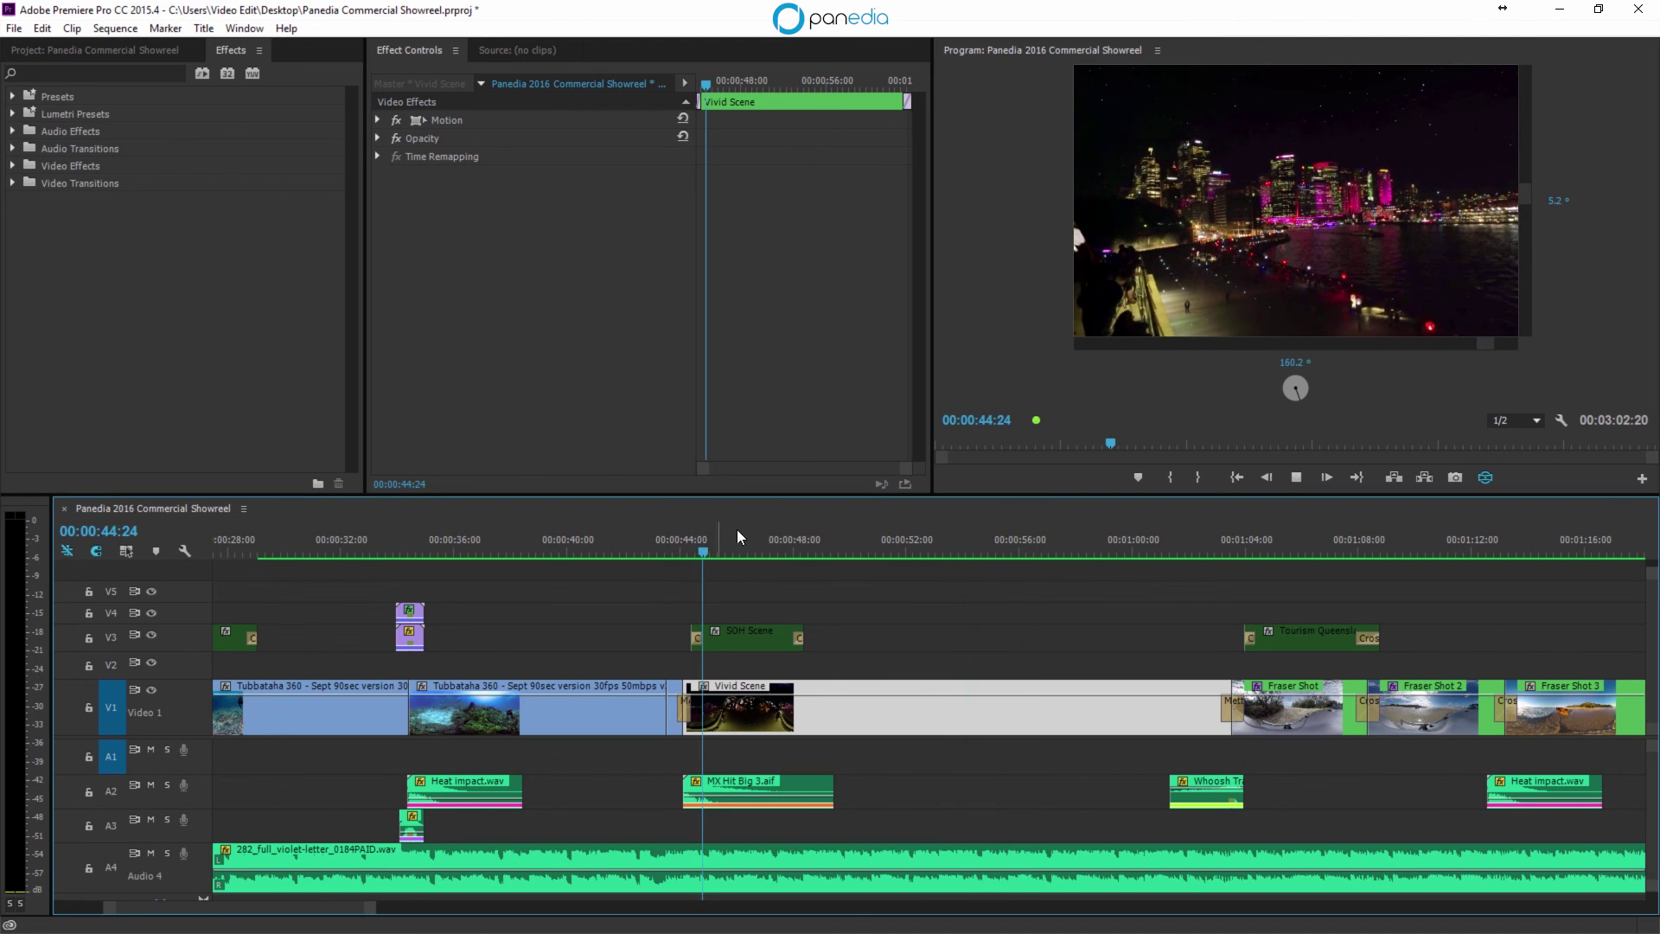
pyautogui.press('space')
pyautogui.moveTo(1453, 154); pyautogui.dragTo(977, 195)
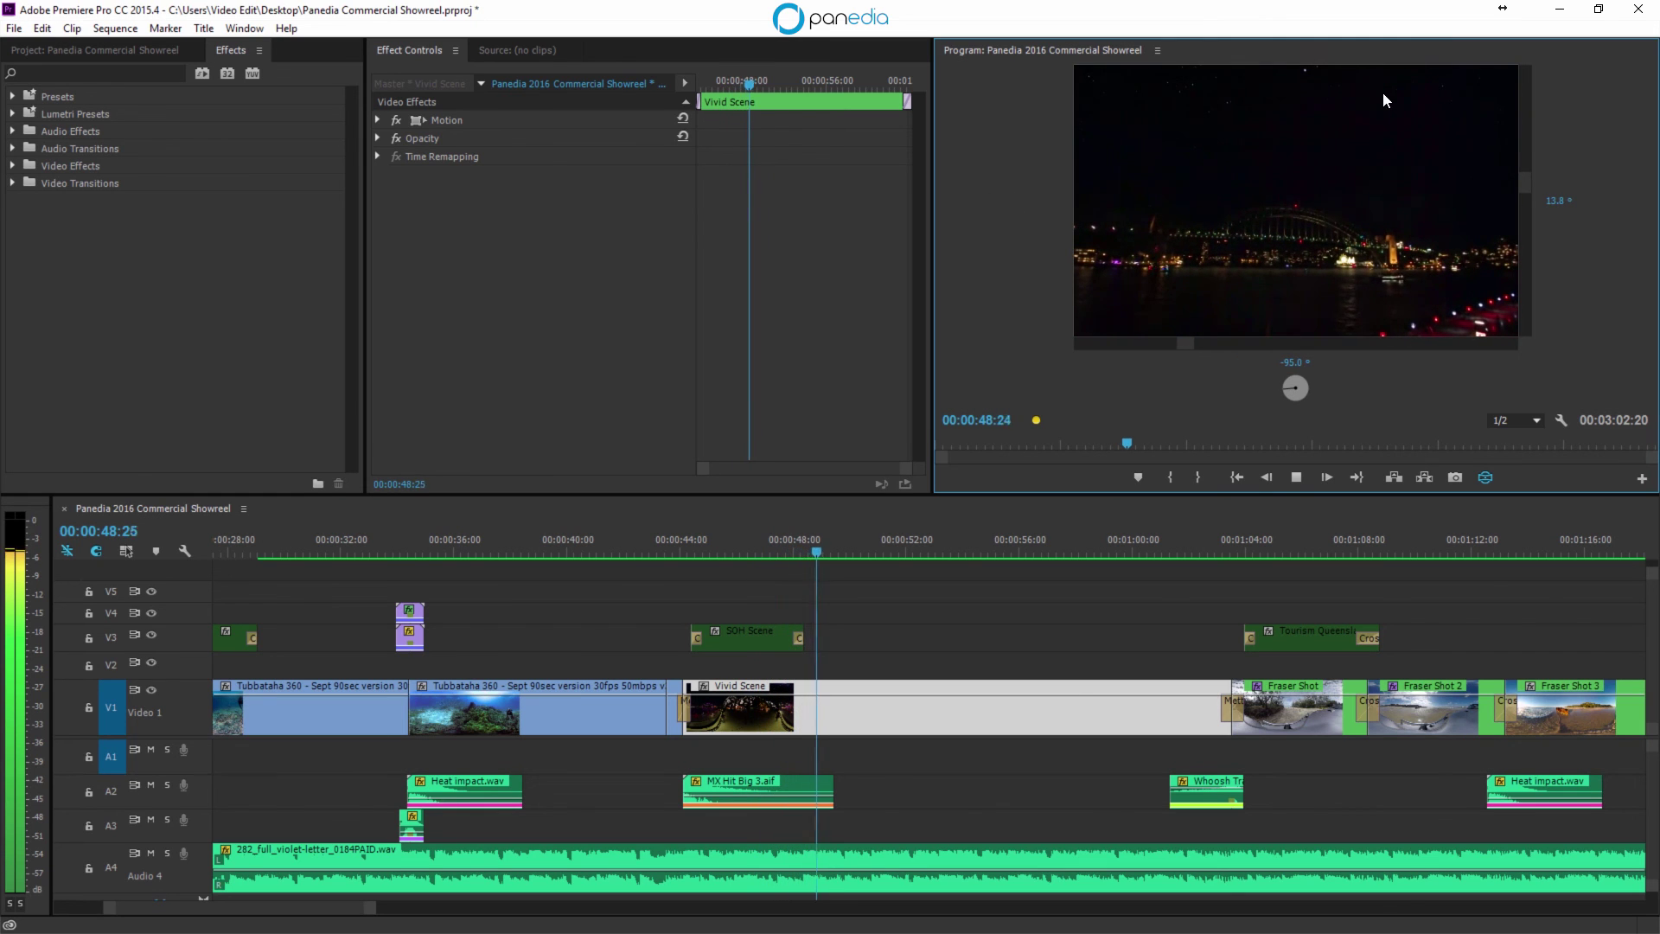
pyautogui.moveTo(1382, 92)
pyautogui.mouseDown()
pyautogui.moveTo(1430, 473)
pyautogui.moveTo(1366, 74)
pyautogui.mouseUp()
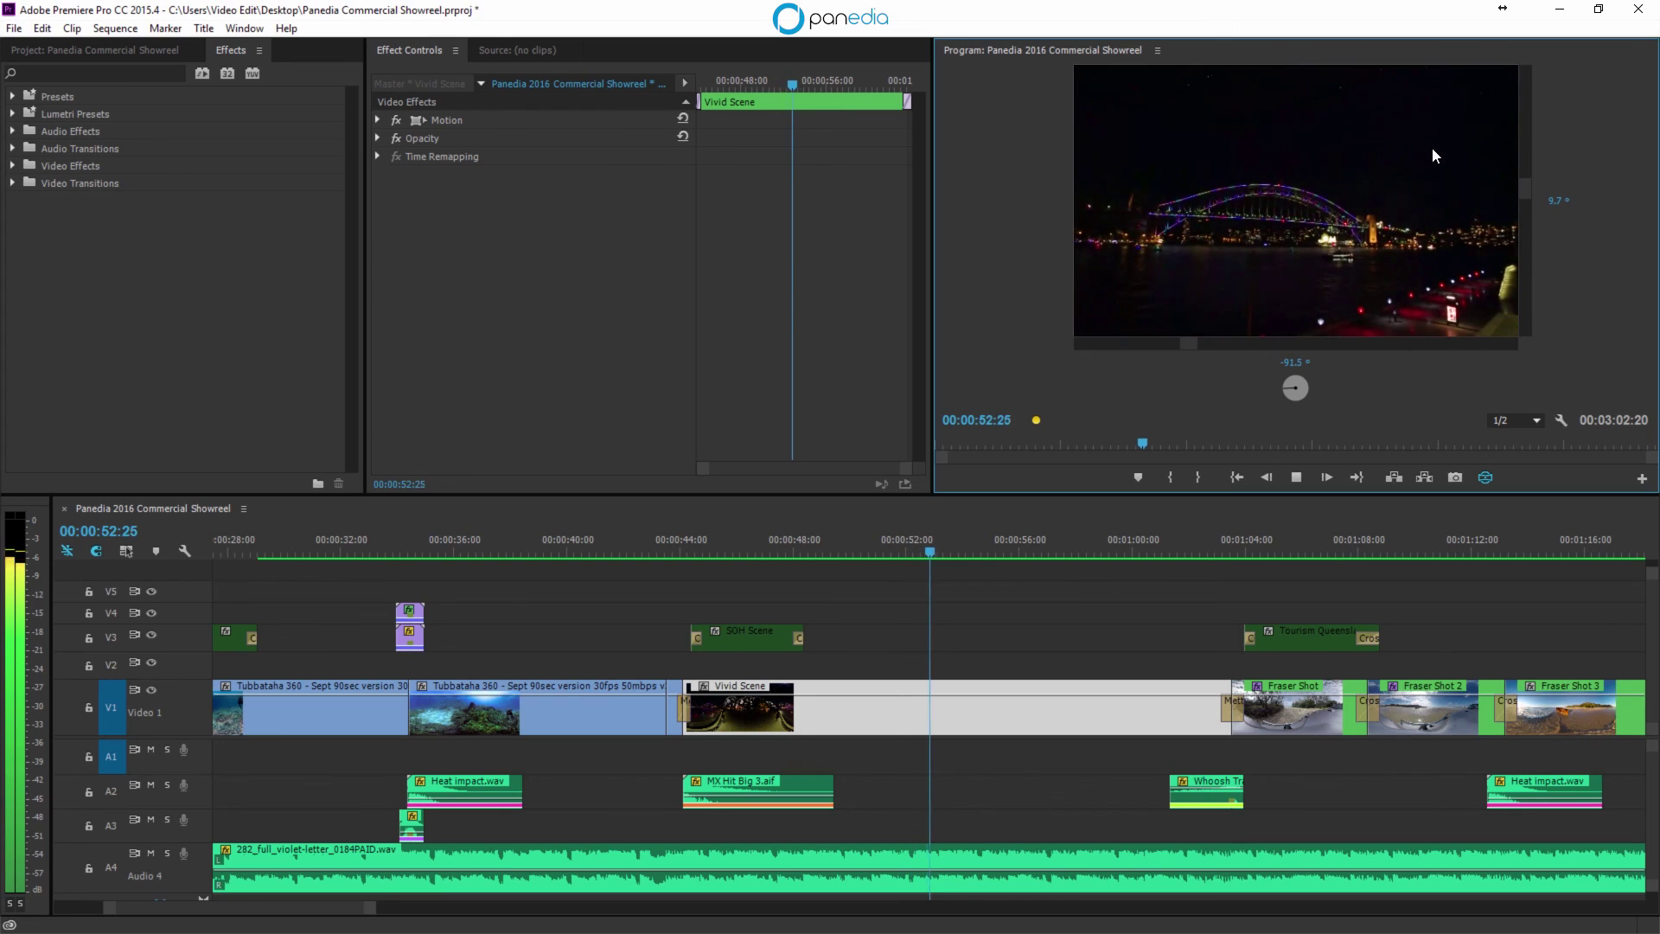